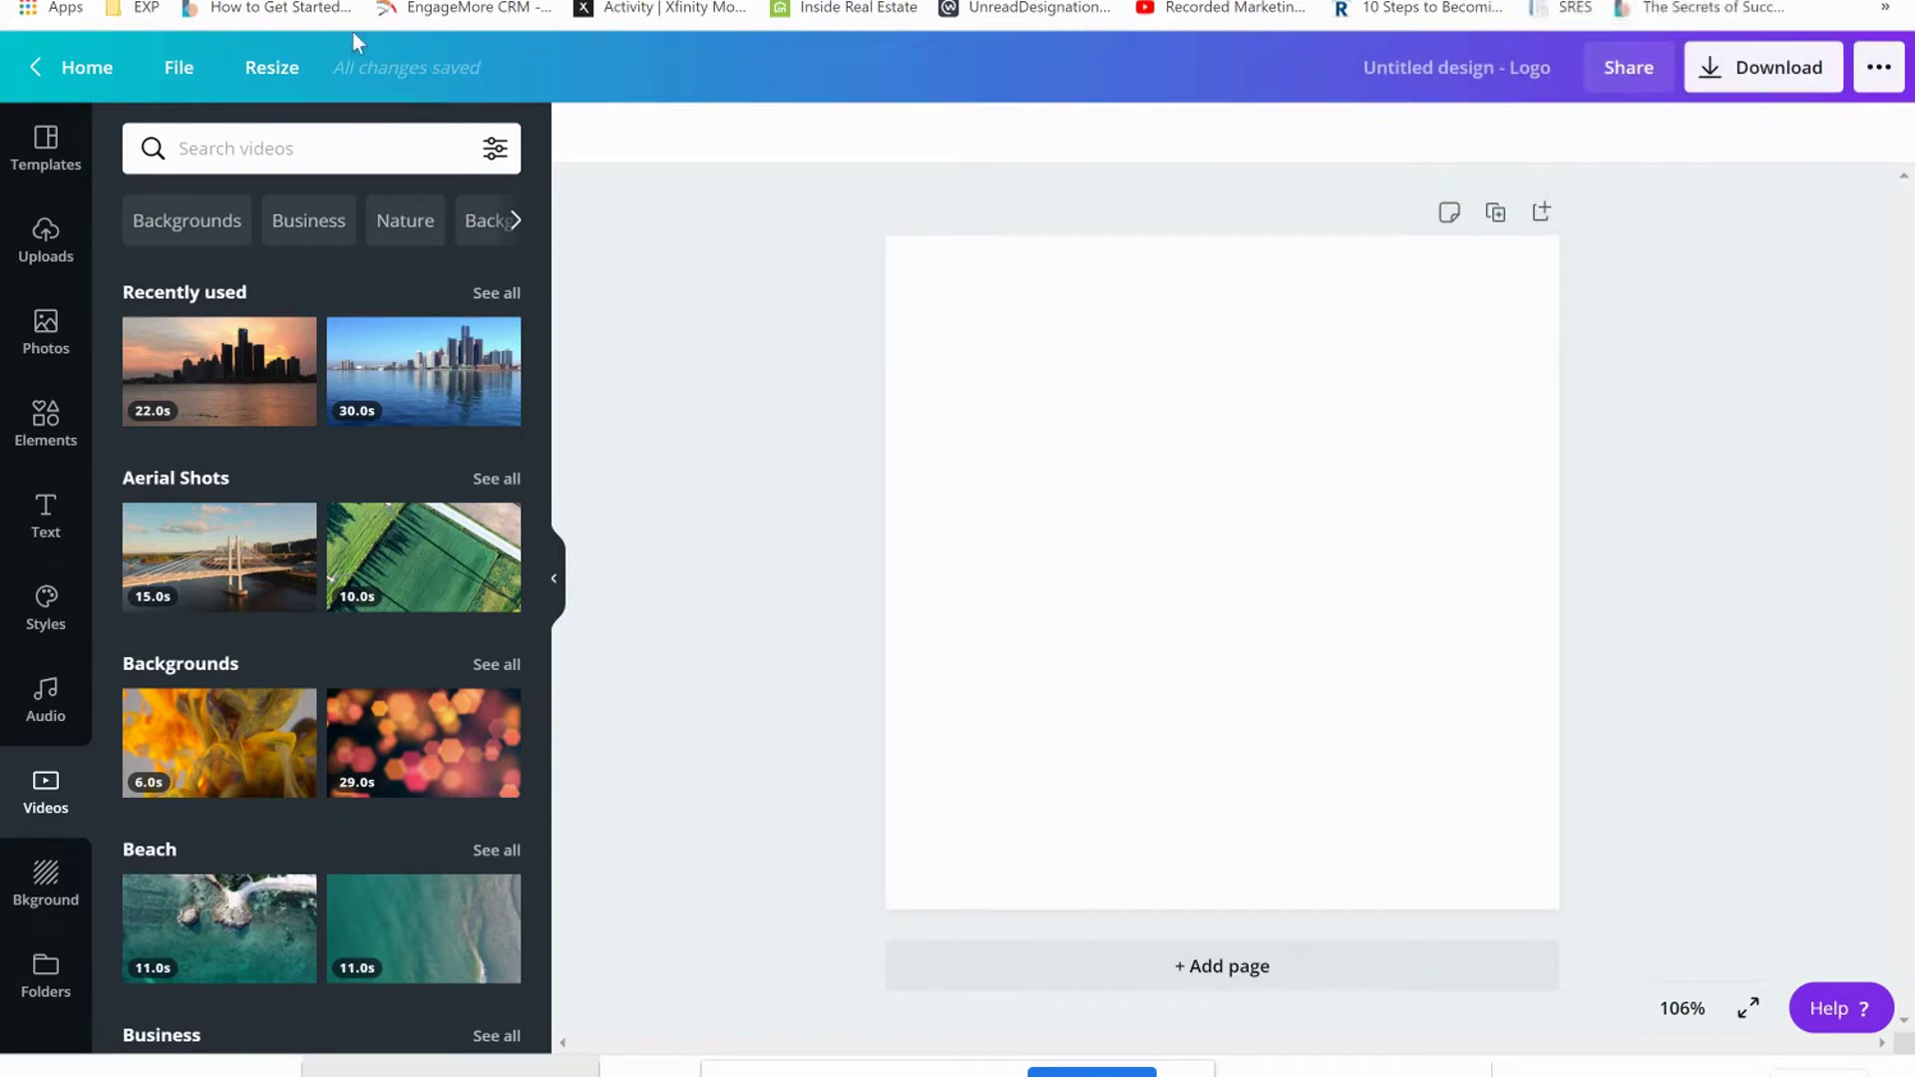
Step: Leave the blank design and create a new one of the Animated Logo type, found by searching for "ANIMATED LOGO"
click(80, 67)
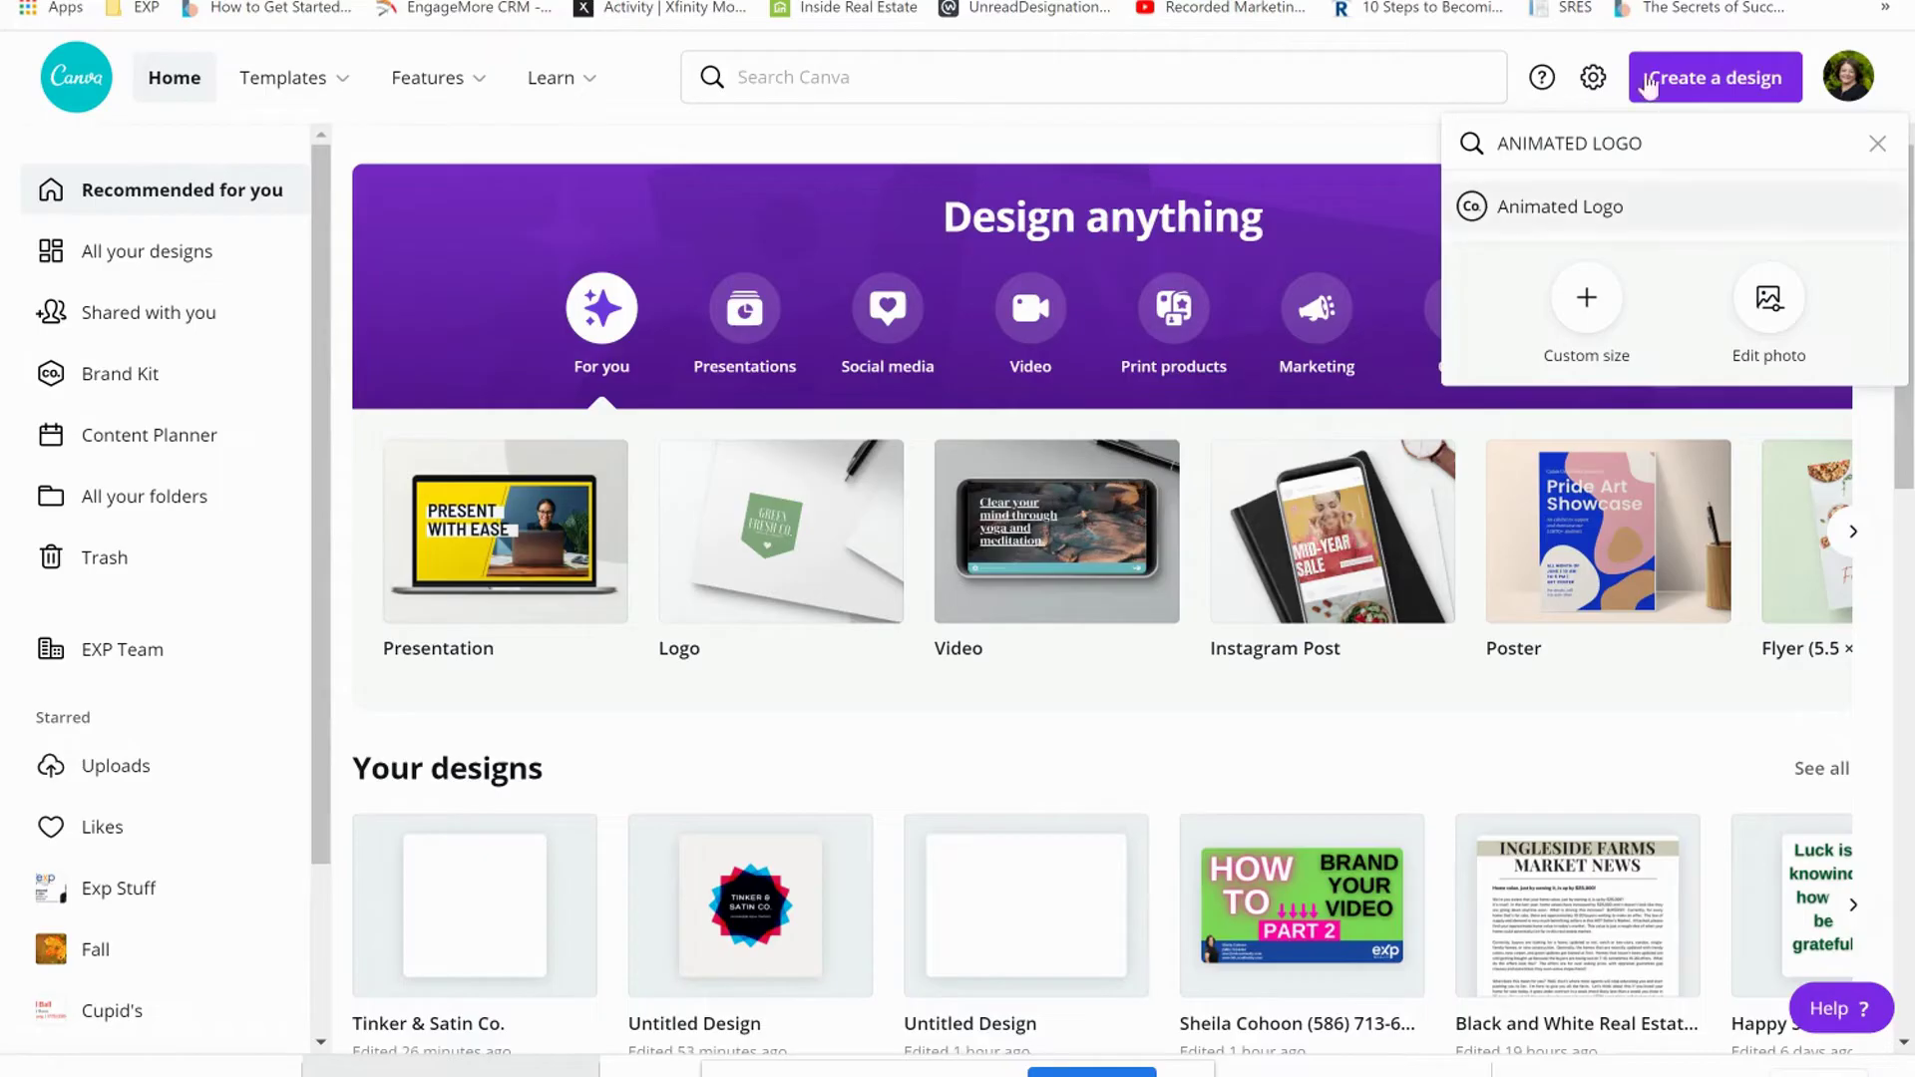
click(1651, 85)
click(1673, 99)
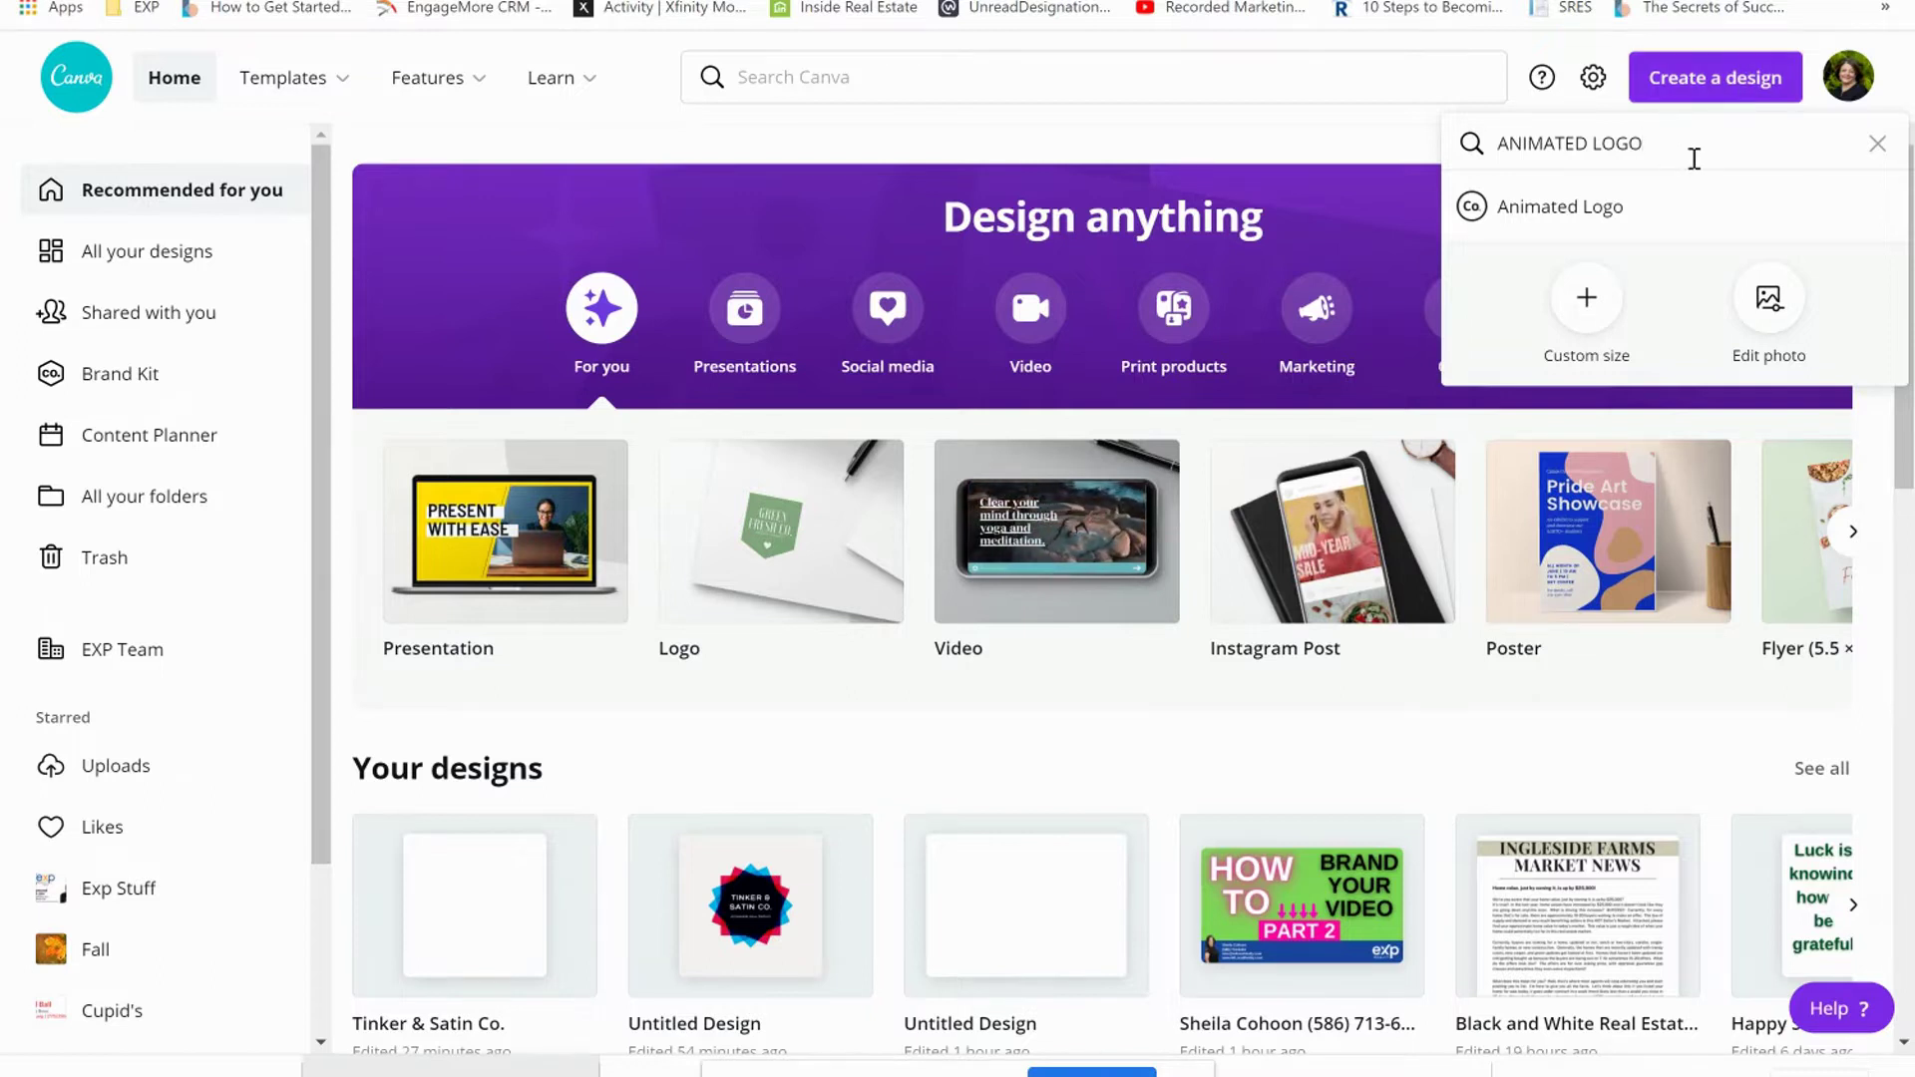
triple_click(1694, 159)
key(BackSpace)
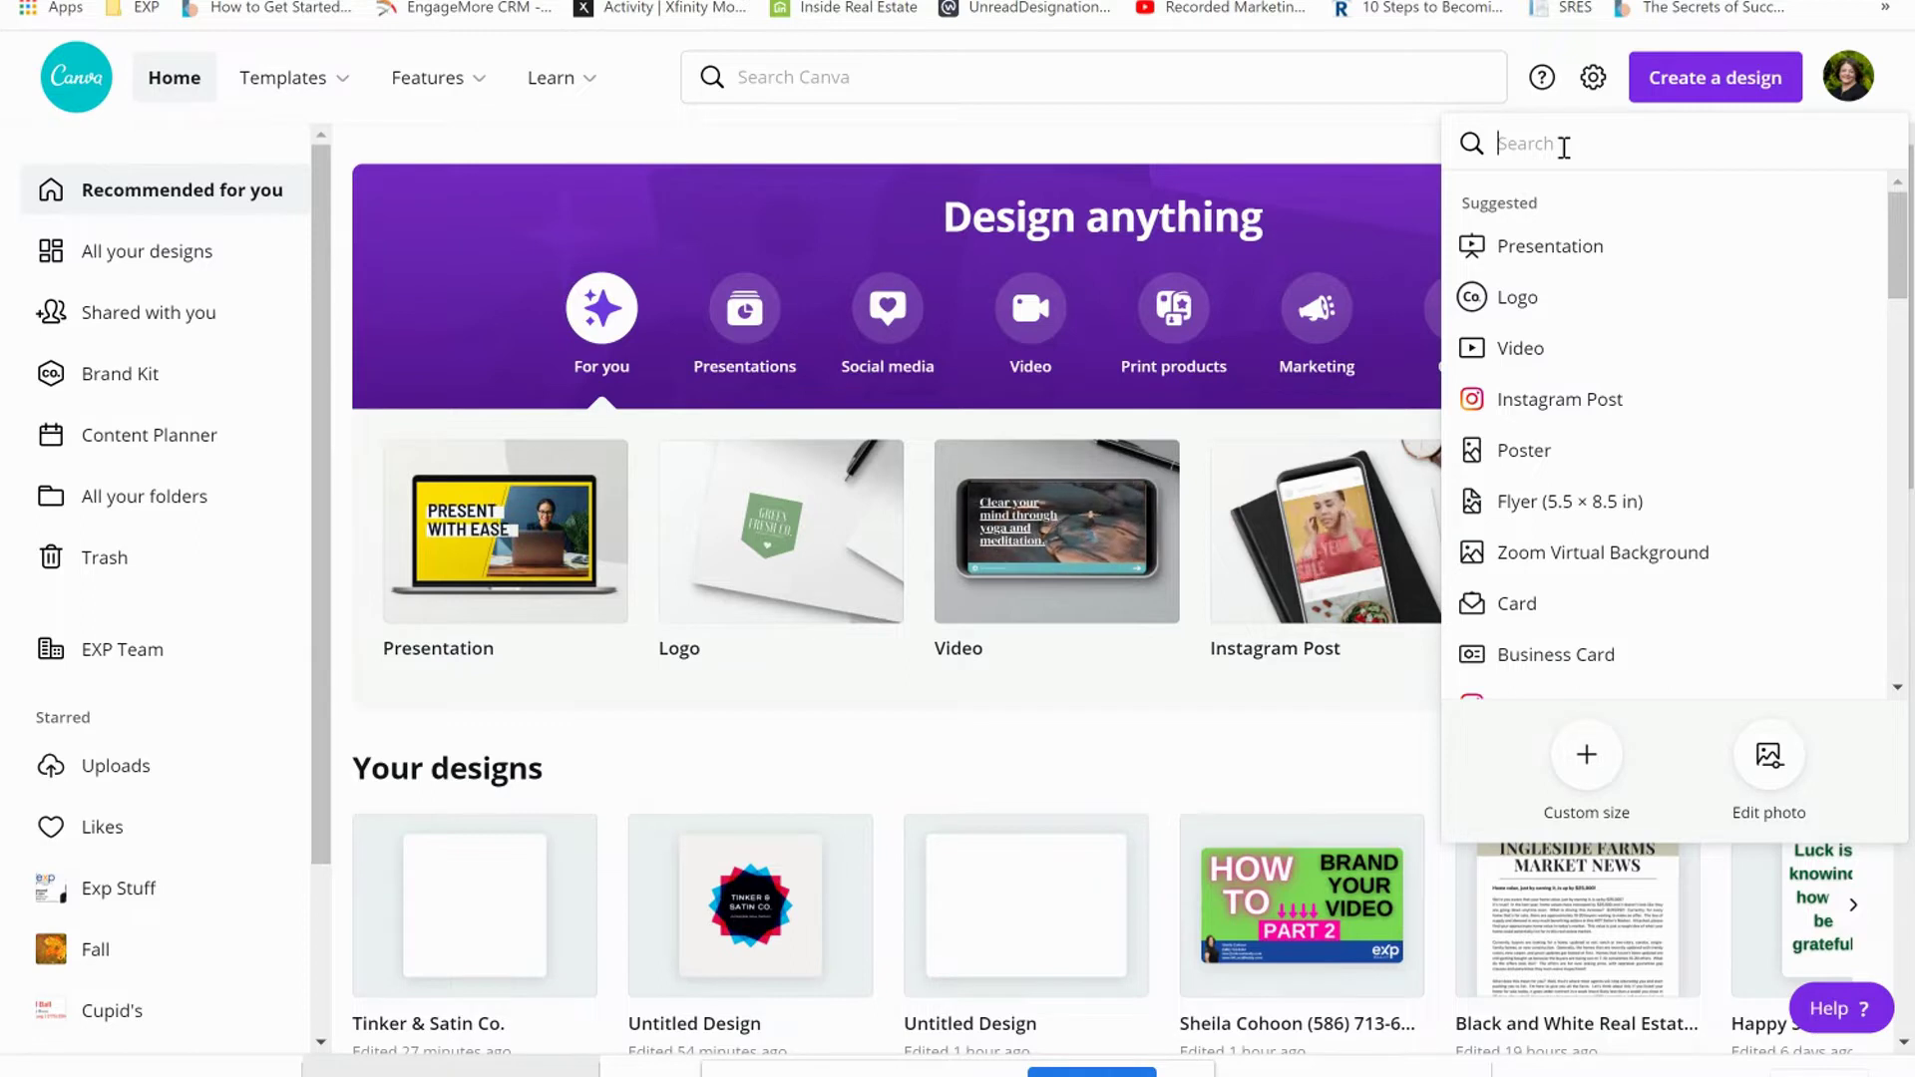
text(AN)
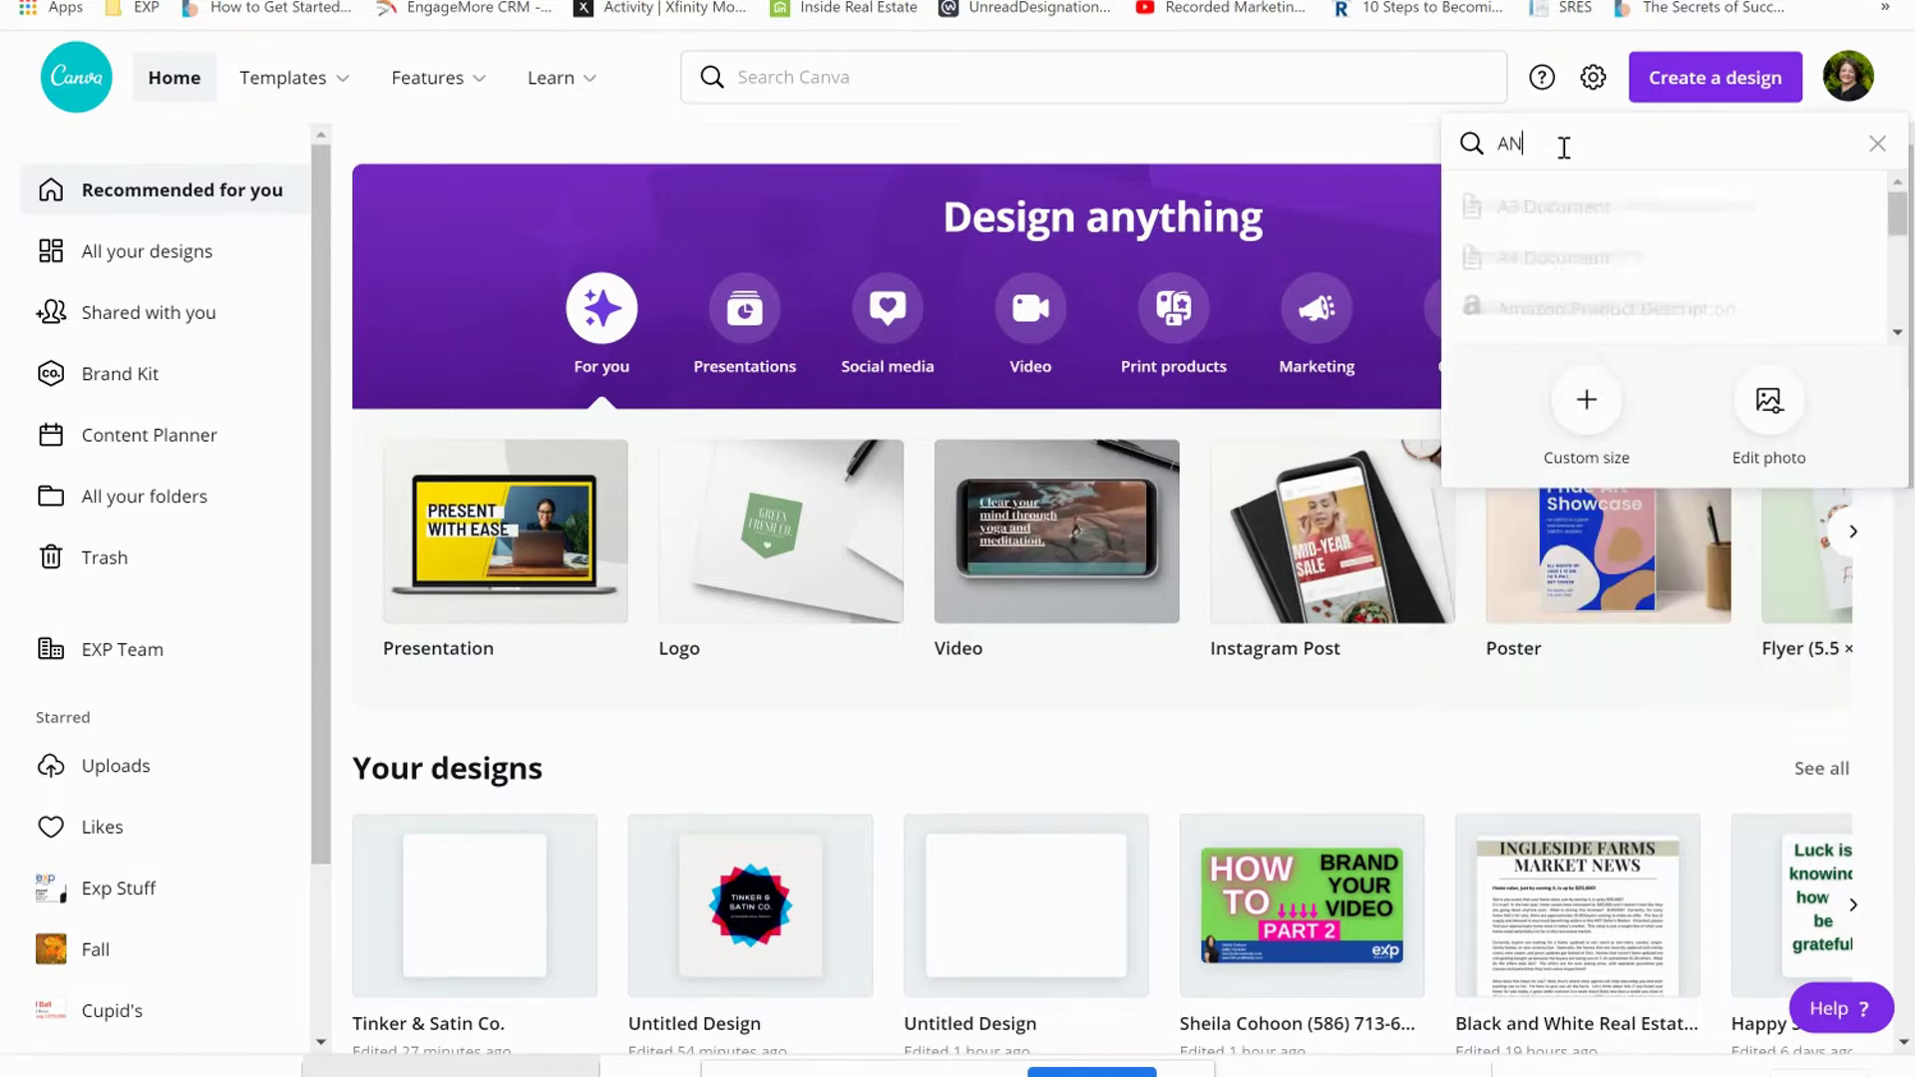
text(IMATED LOGO)
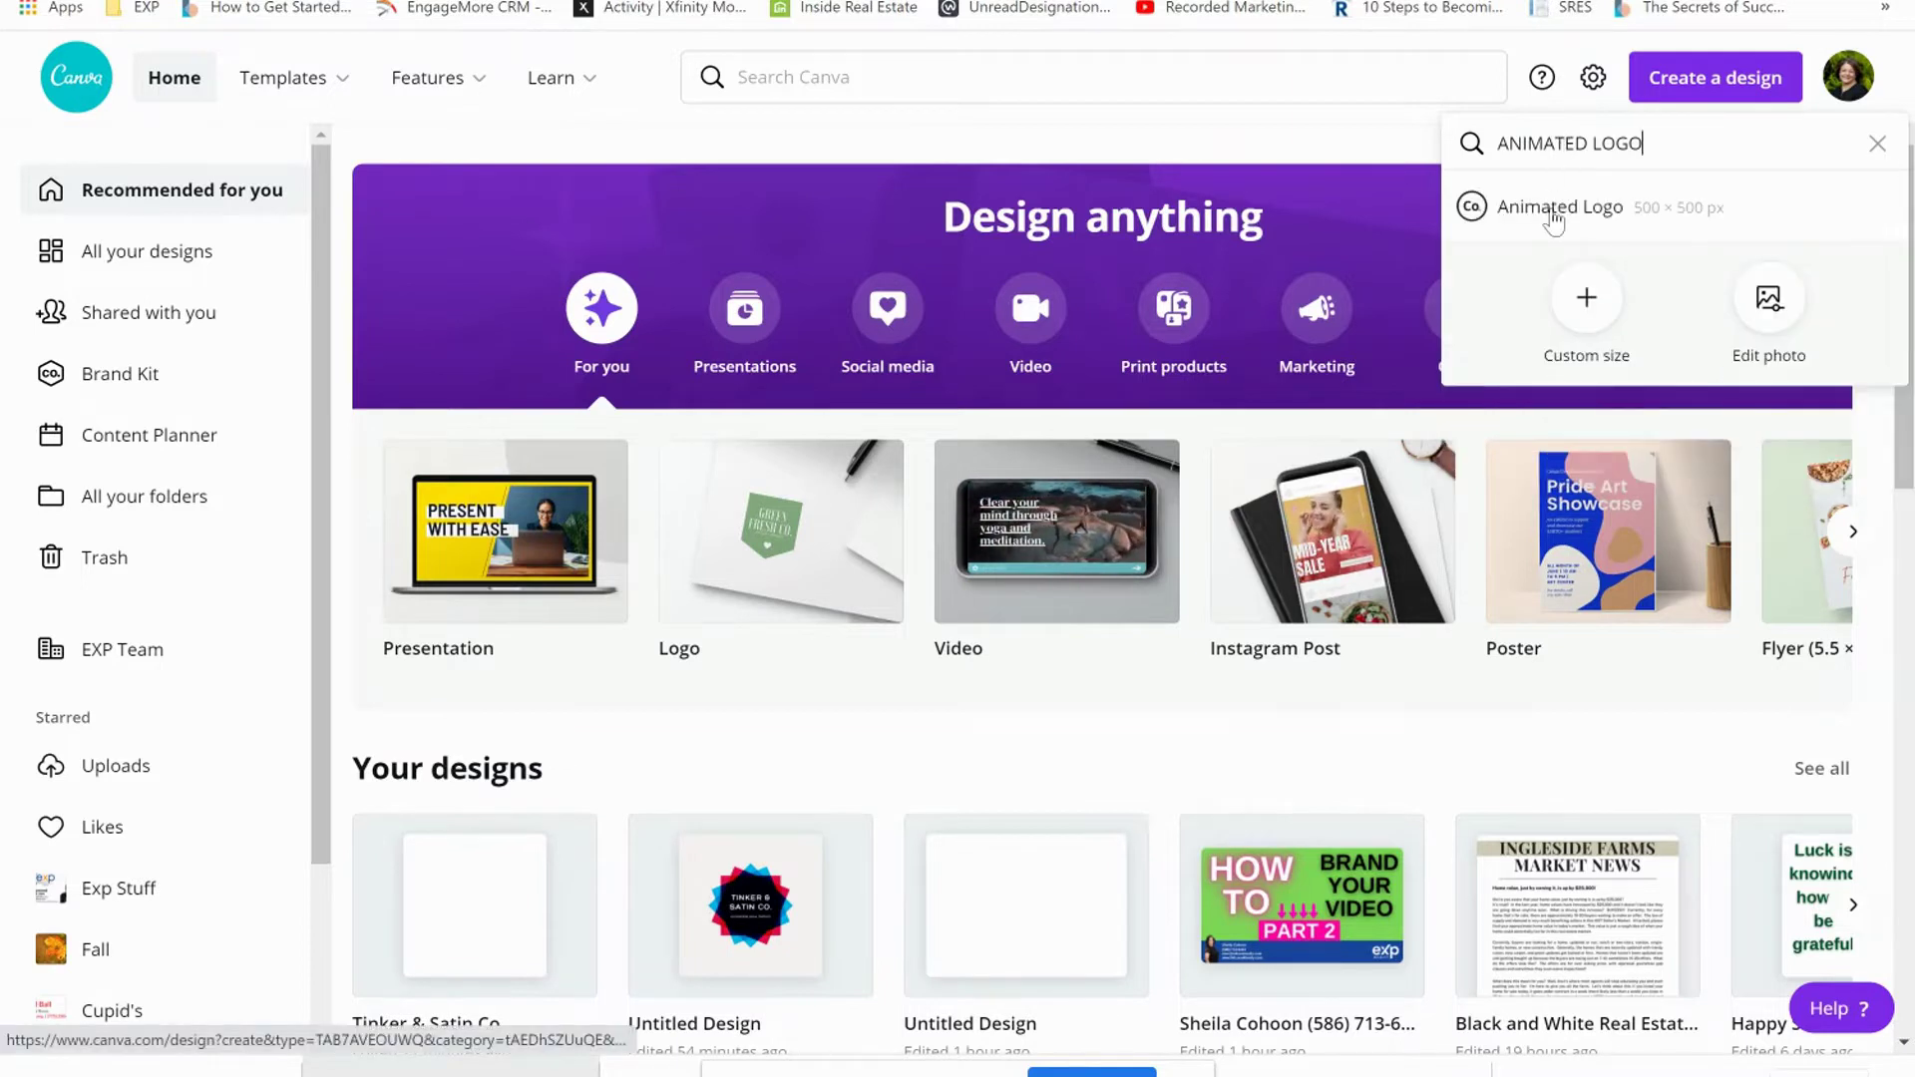
click(1592, 221)
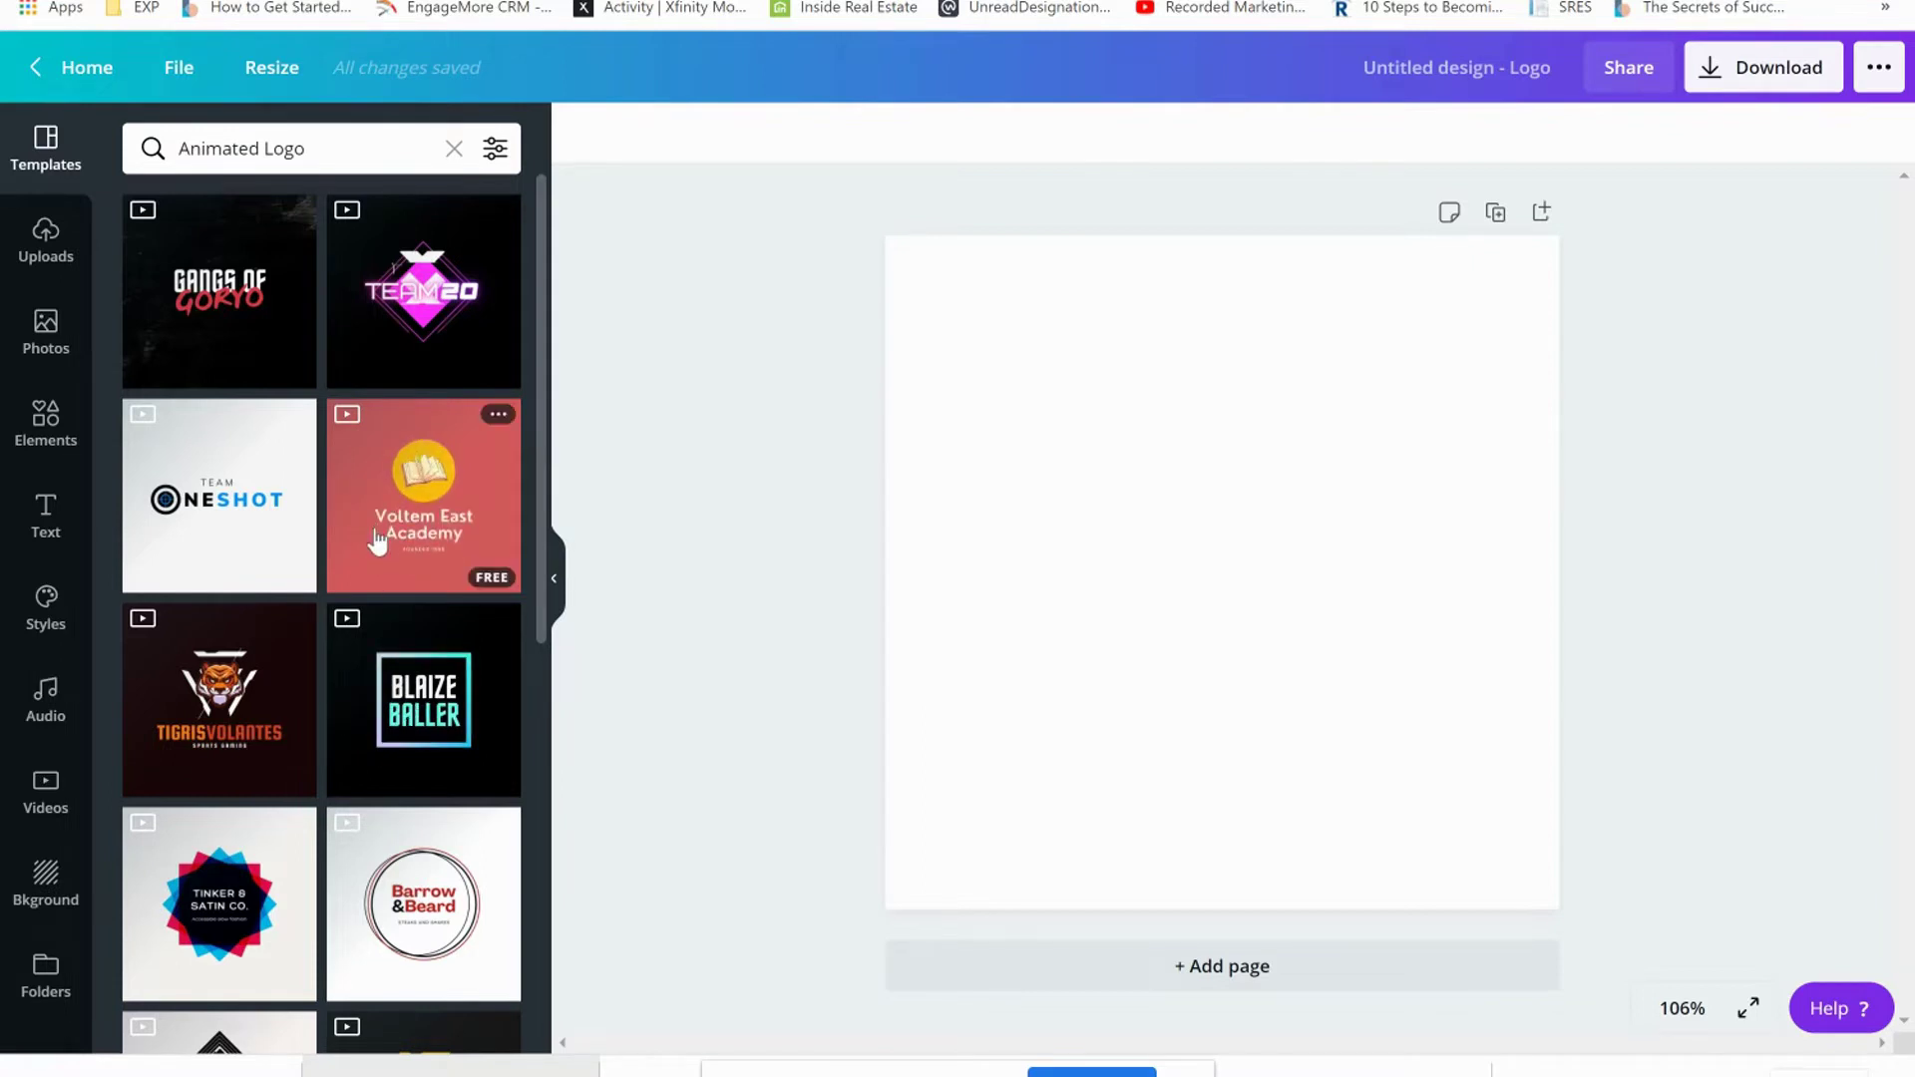
Step: Browse the animated logo templates and apply the black STRIK3R SIX template with the red hexagon to the blank page
scroll(378, 540, down, 4)
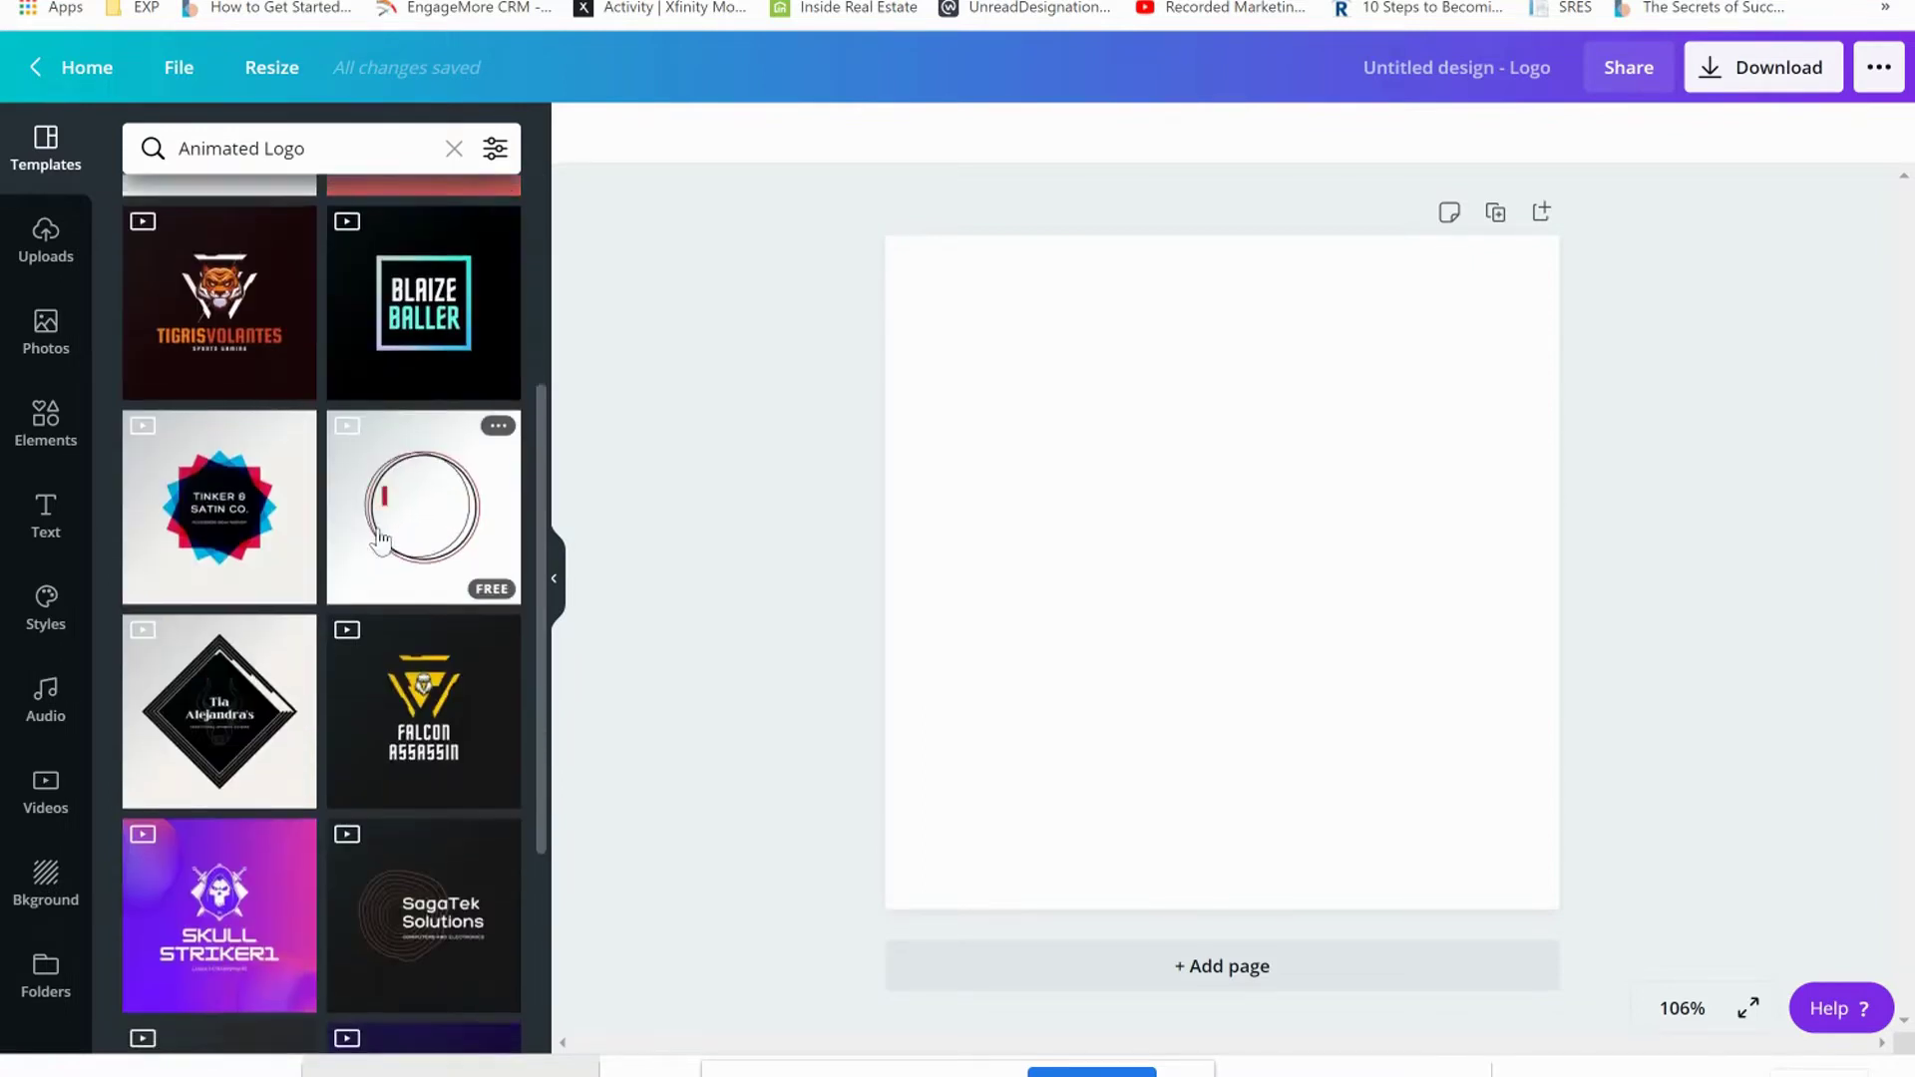
scroll(382, 539, down, 8)
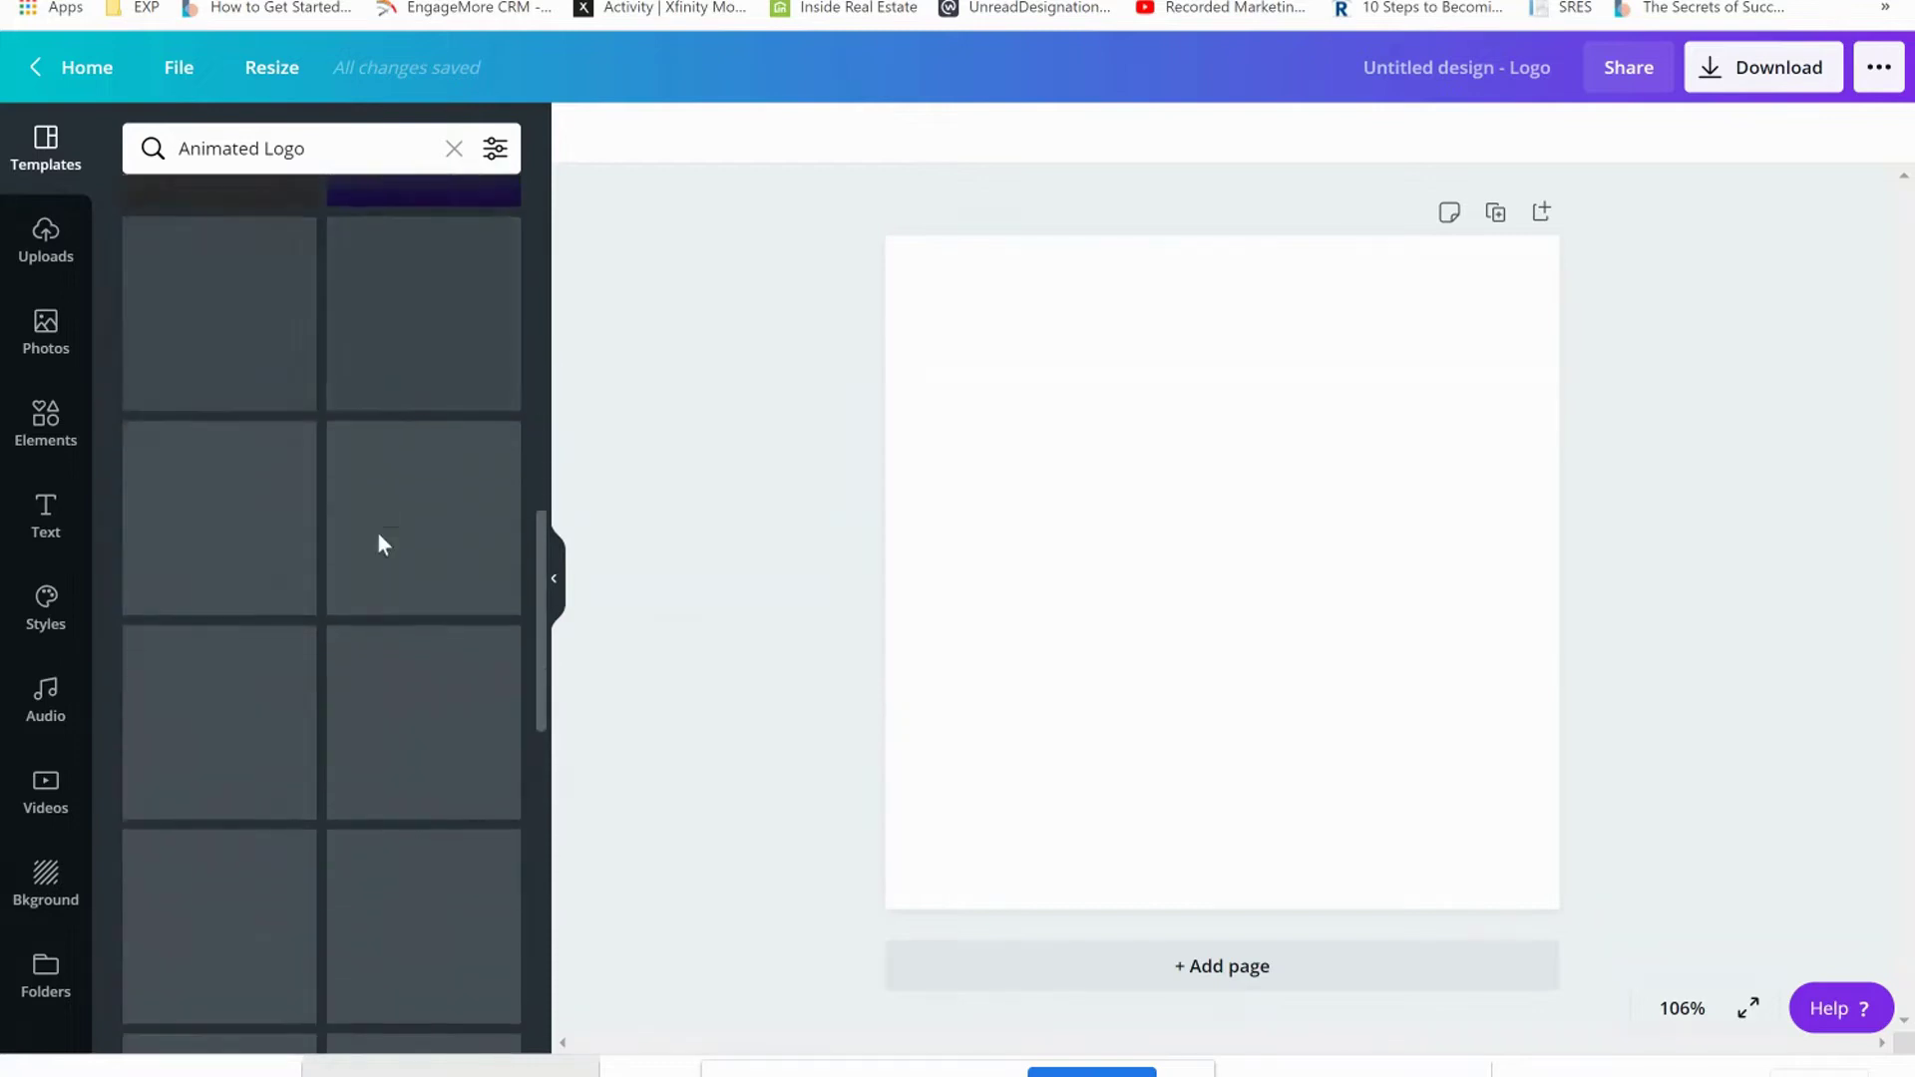
scroll(377, 539, down, 5)
scroll(375, 539, down, 2)
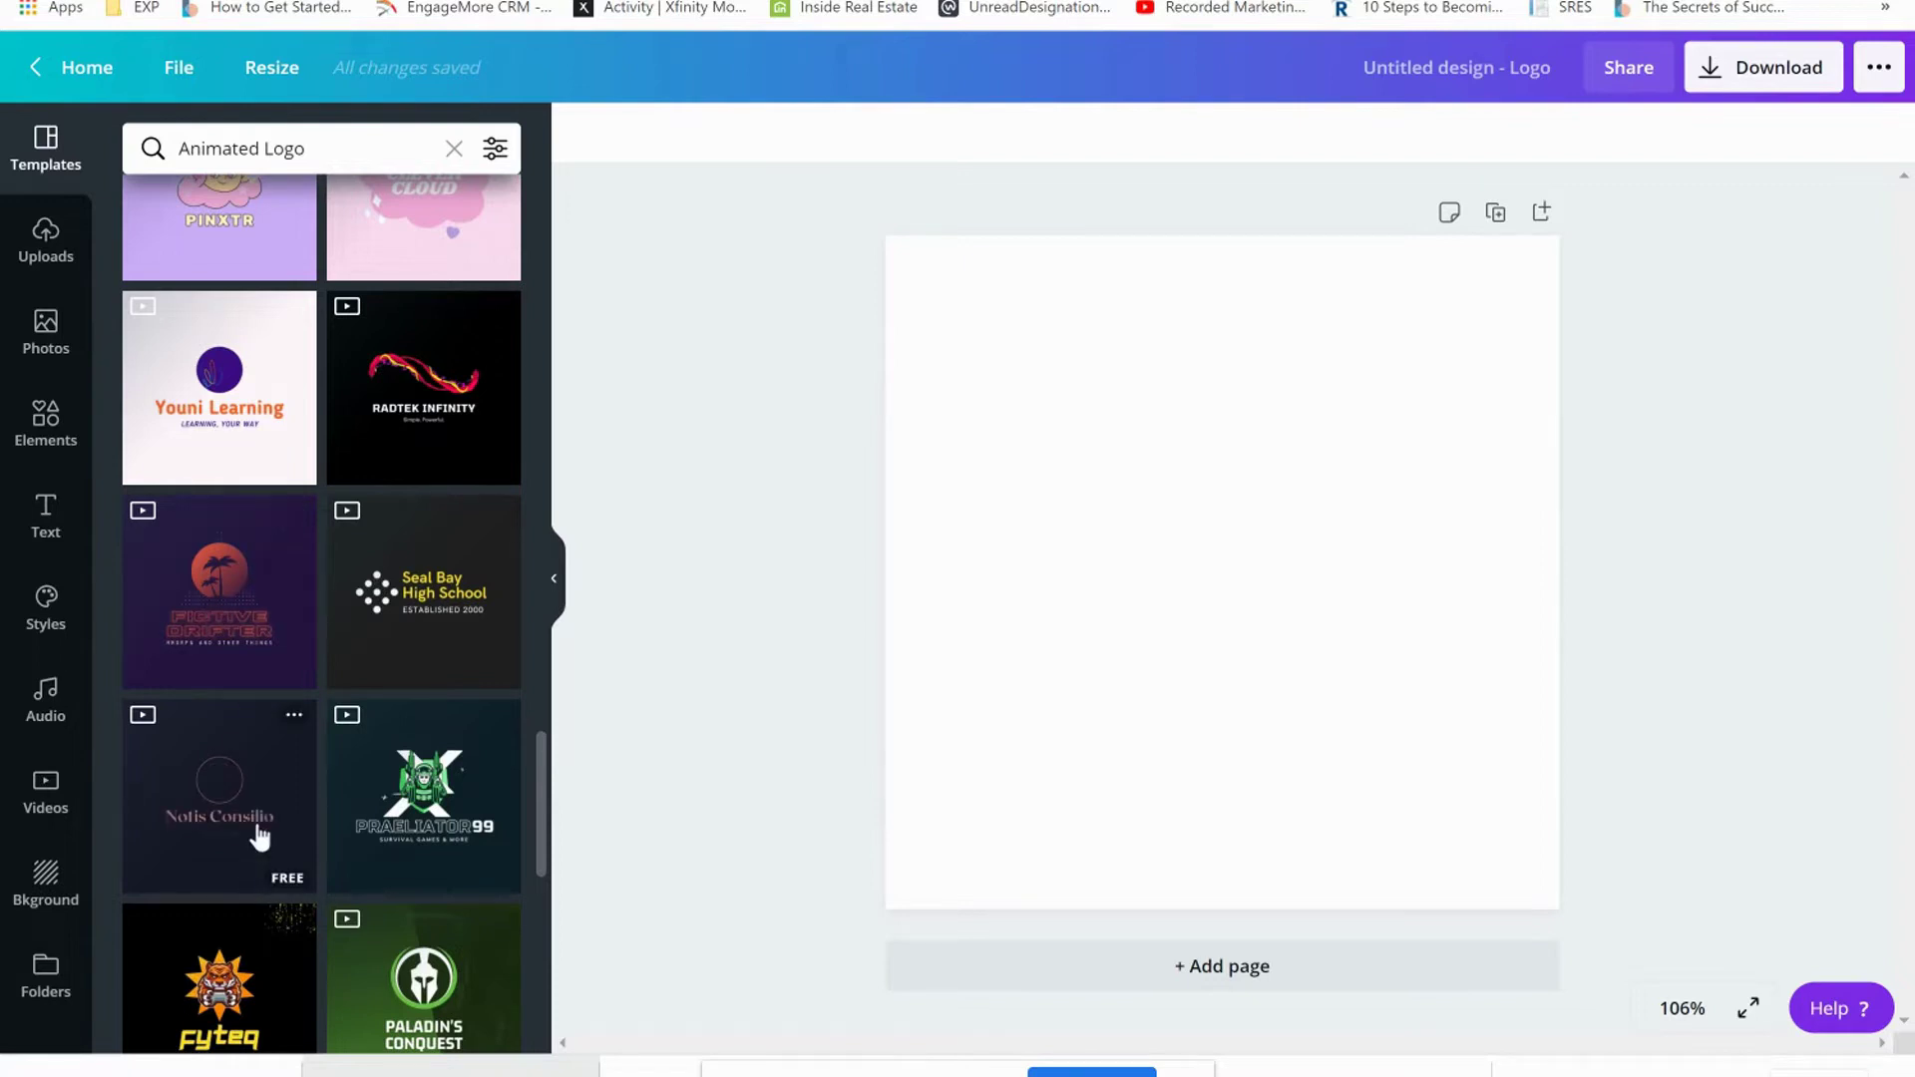
scroll(260, 833, down, 3)
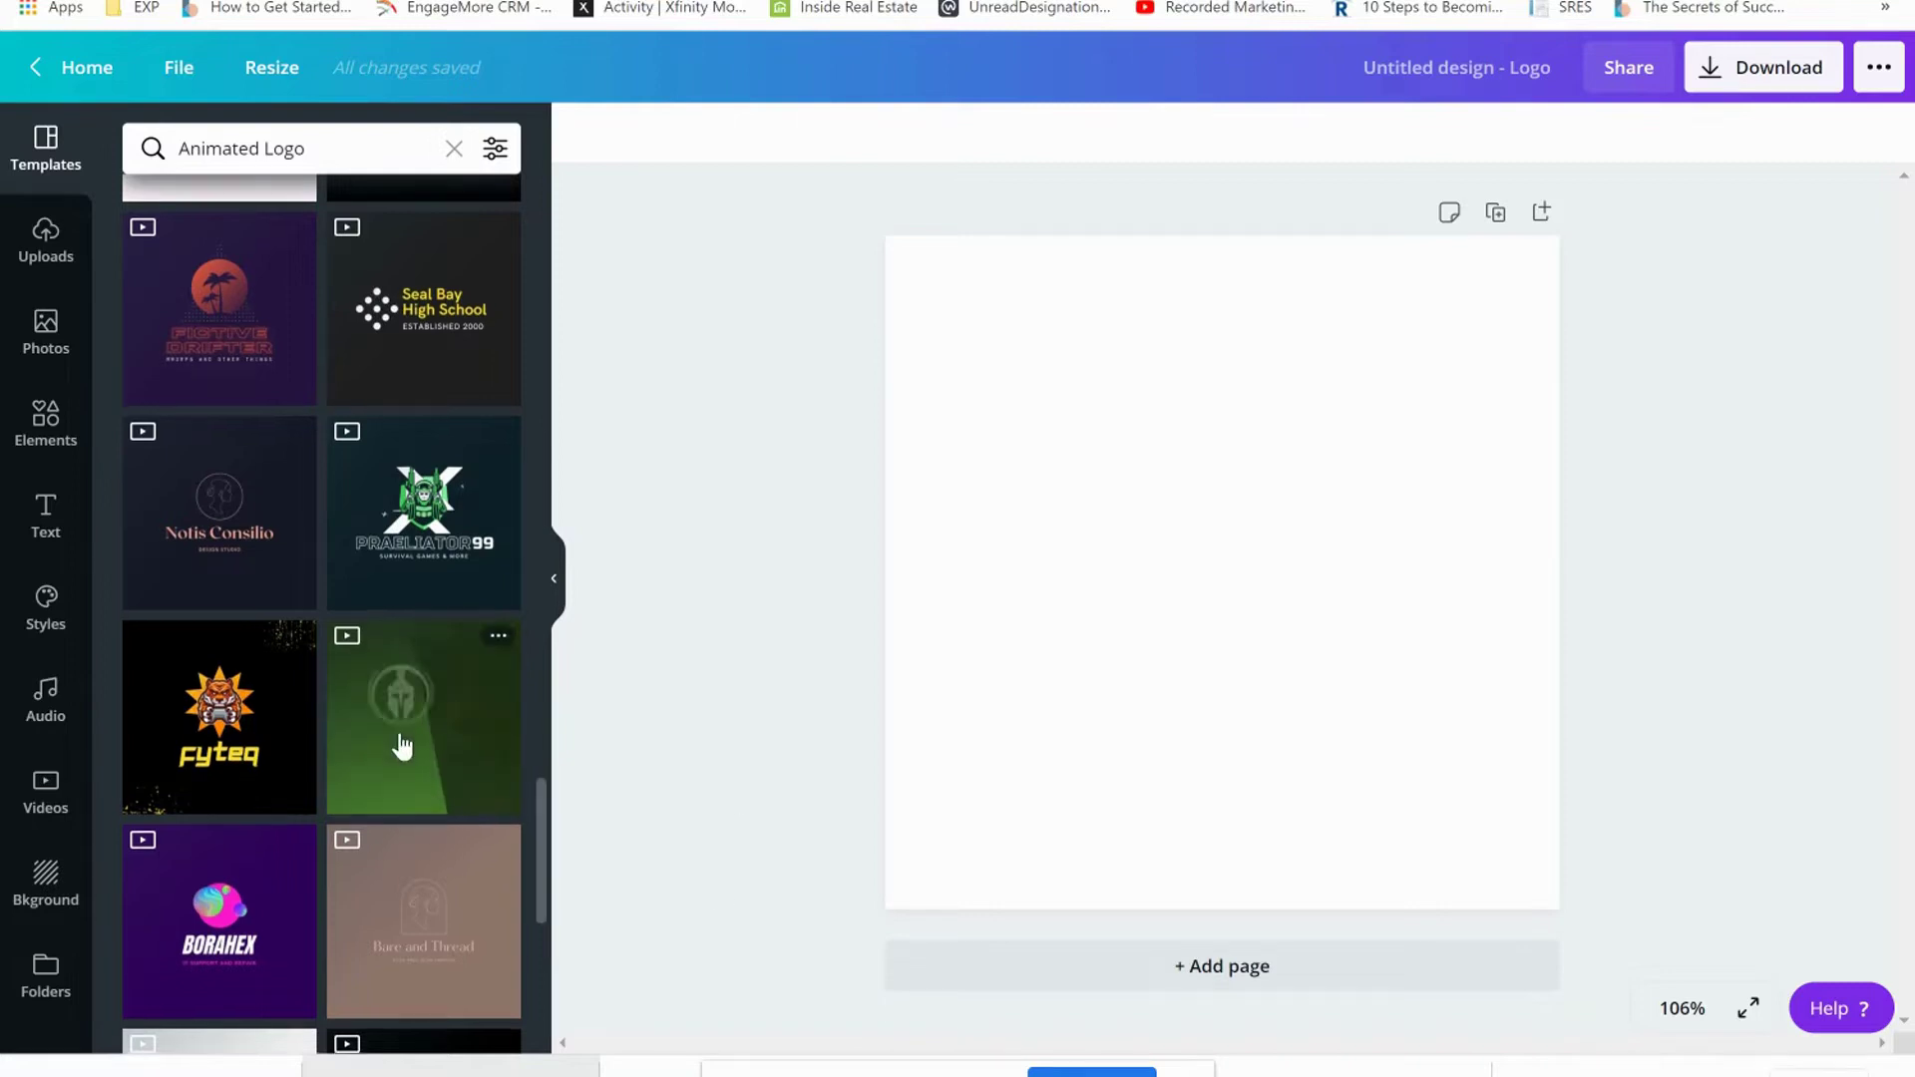
scroll(398, 746, down, 5)
scroll(389, 708, up, 3)
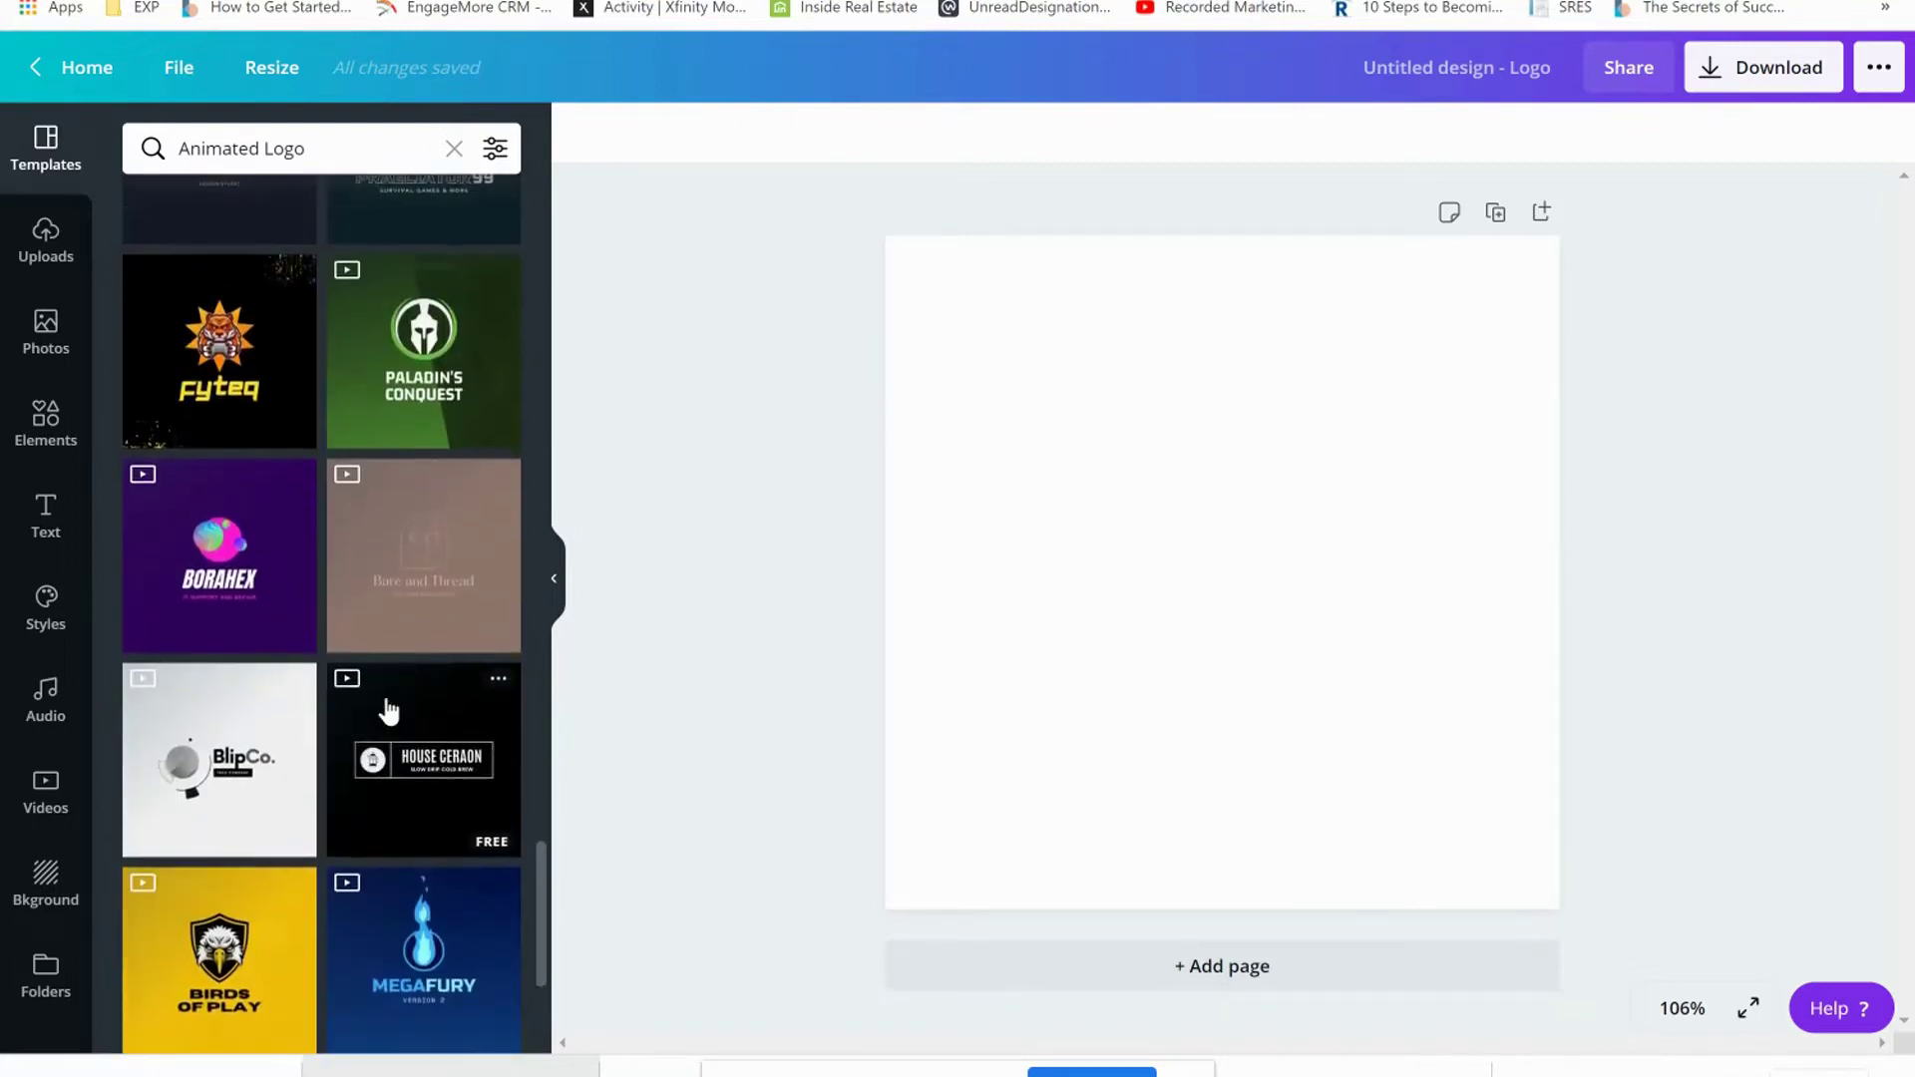
scroll(389, 711, up, 1)
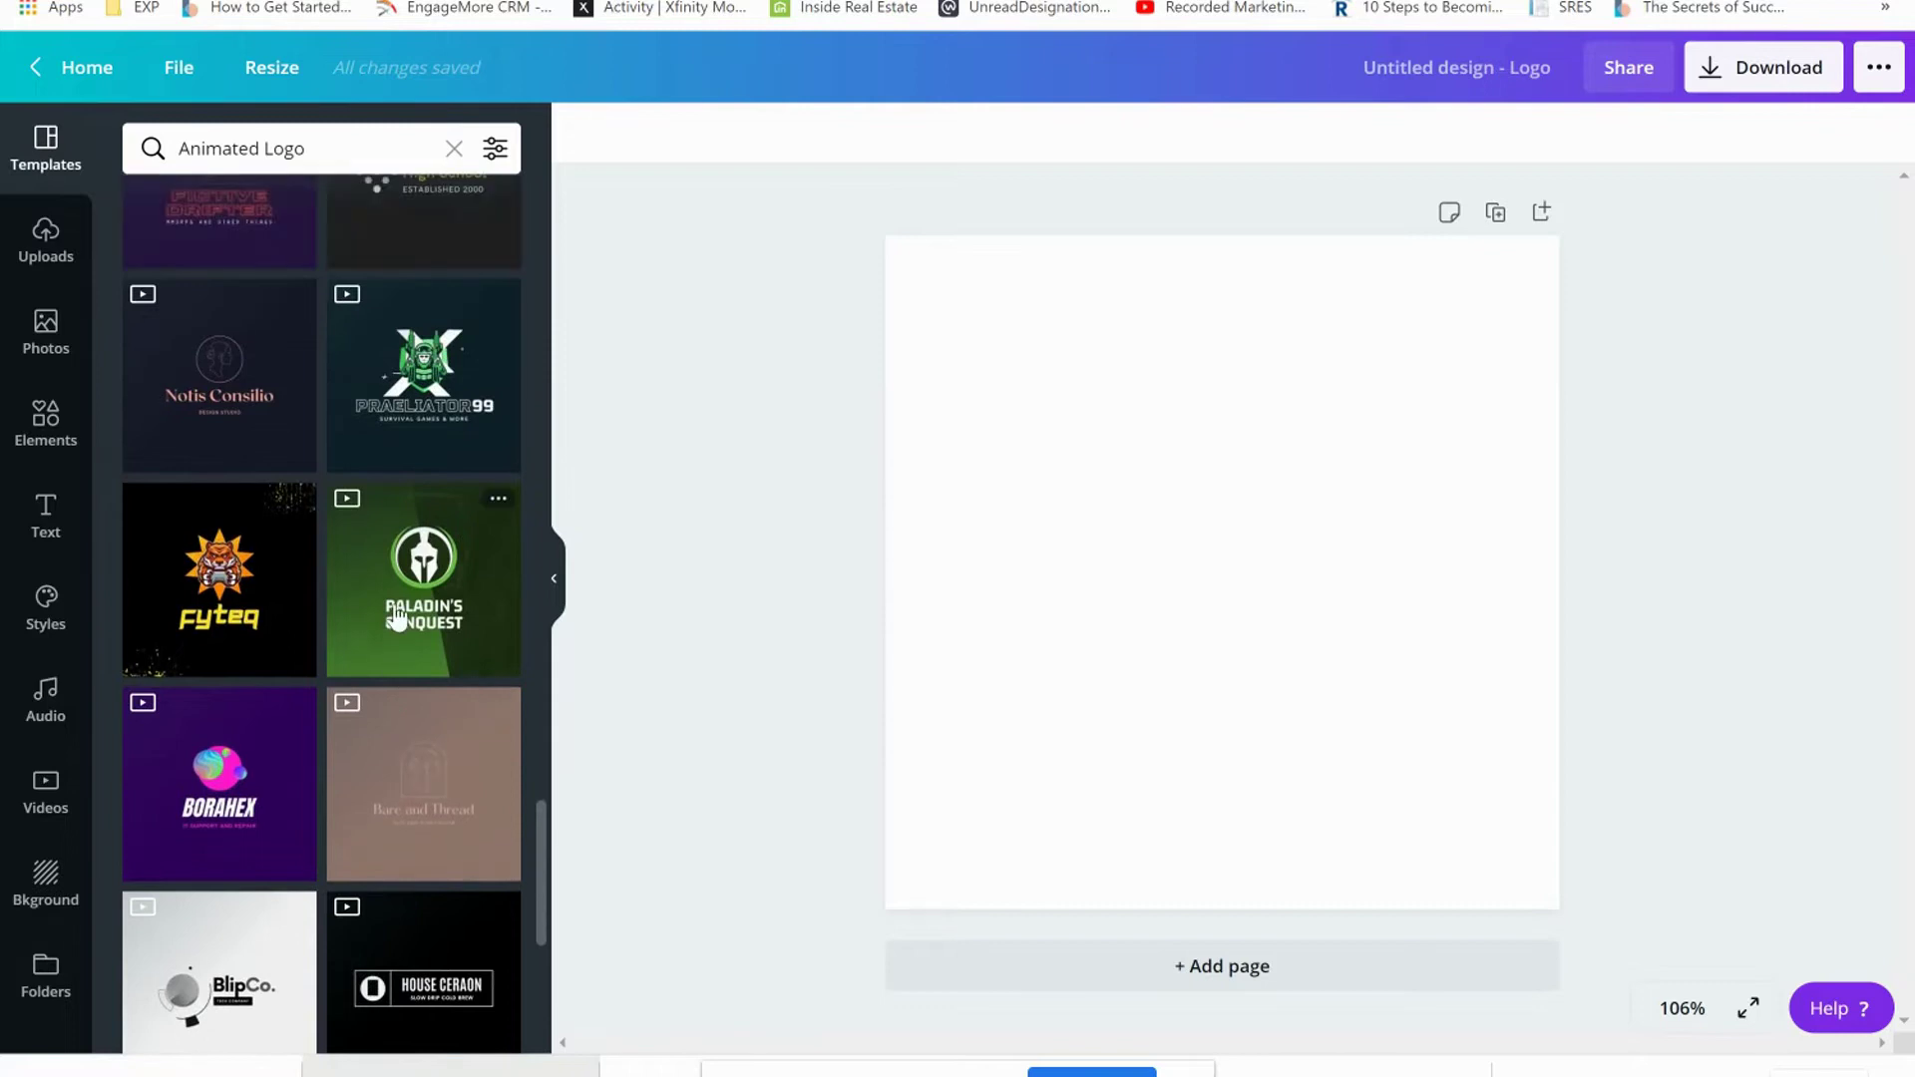
scroll(398, 618, down, 4)
scroll(398, 618, down, 5)
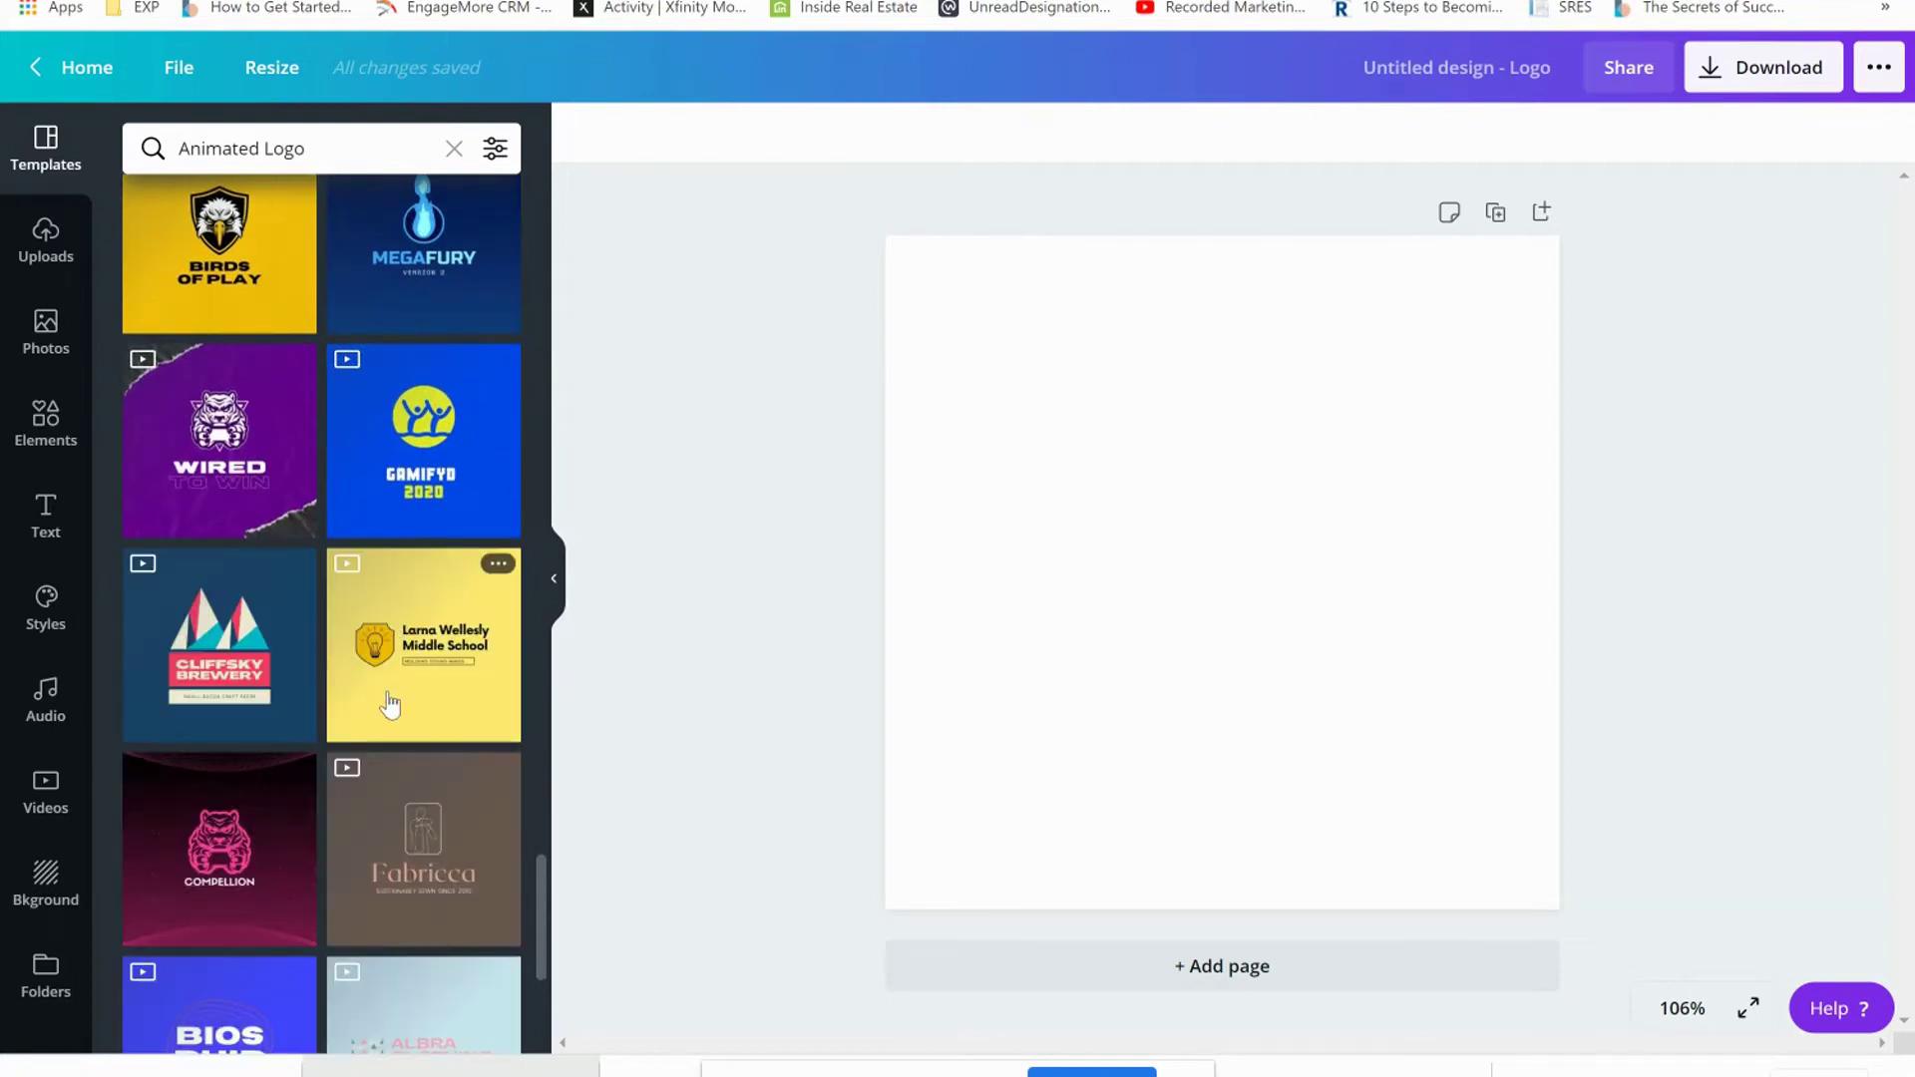
scroll(404, 815, down, 4)
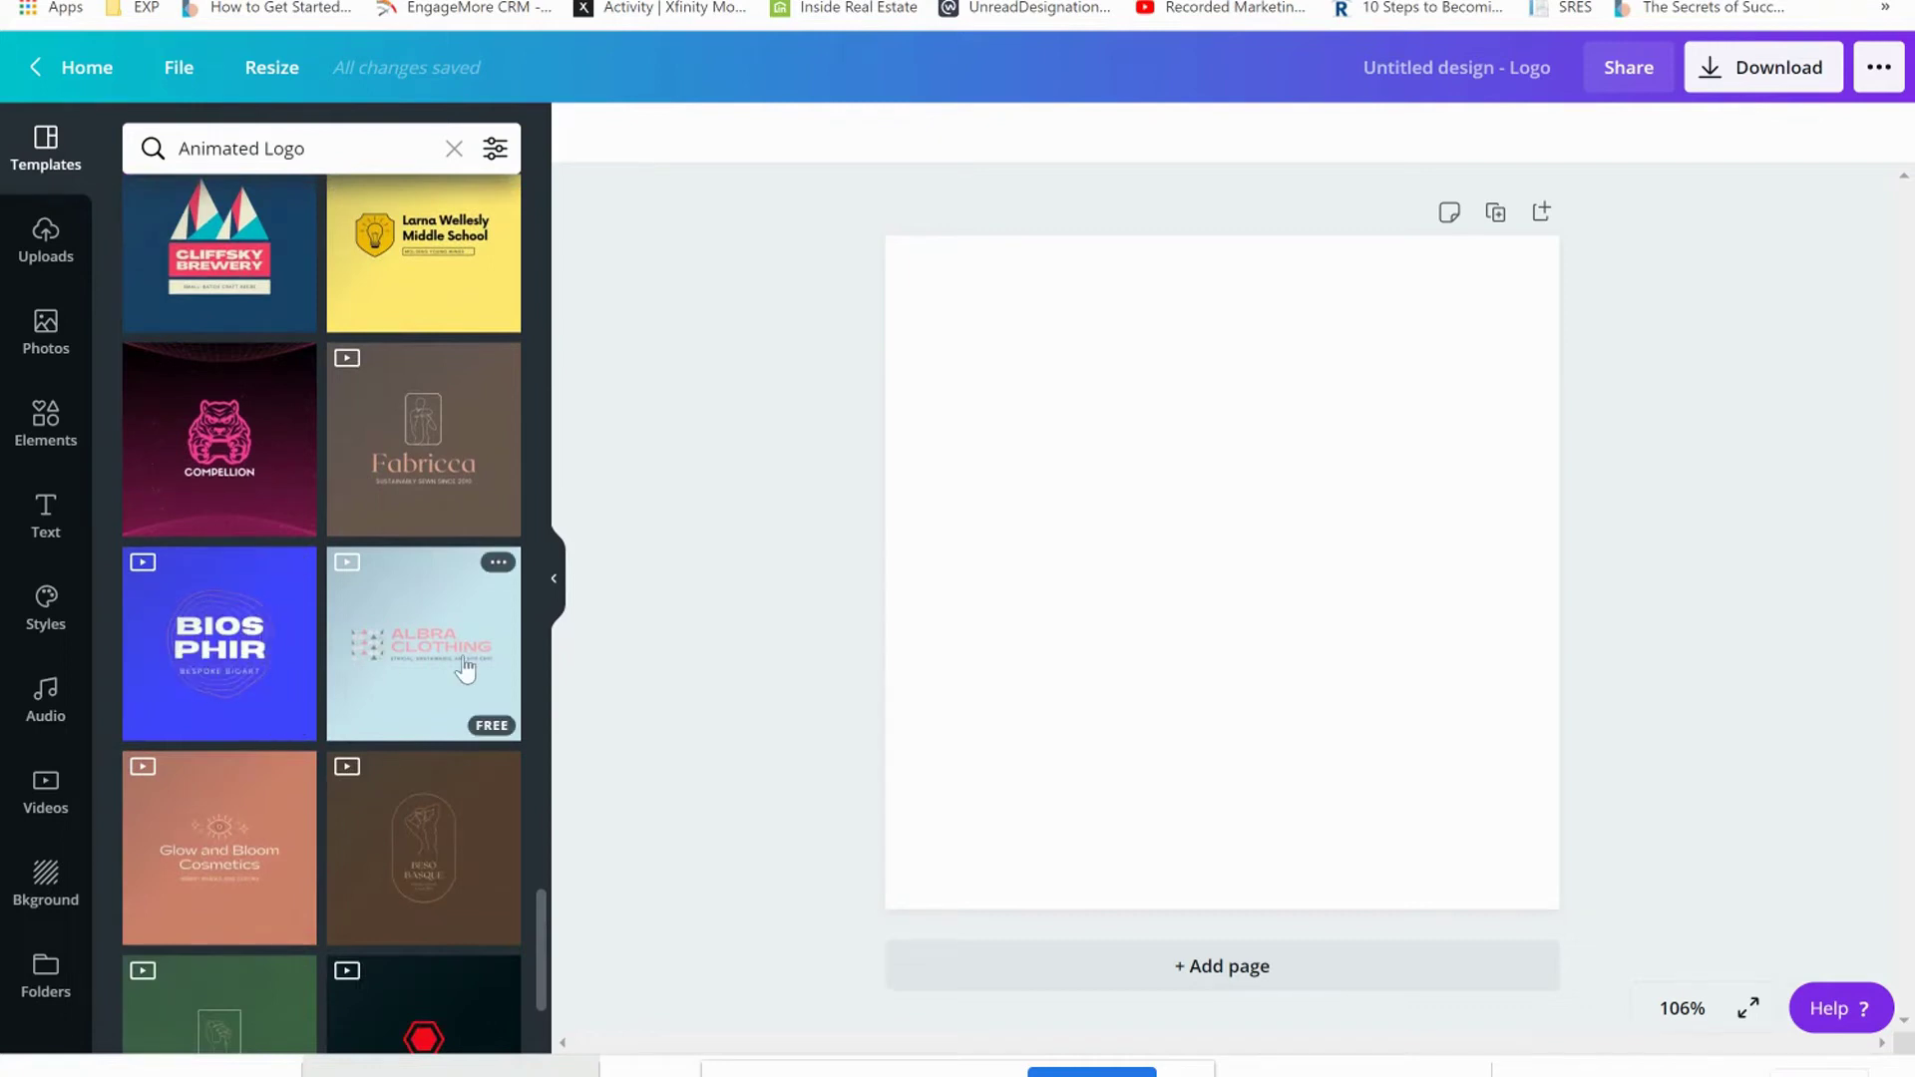
scroll(461, 683, down, 3)
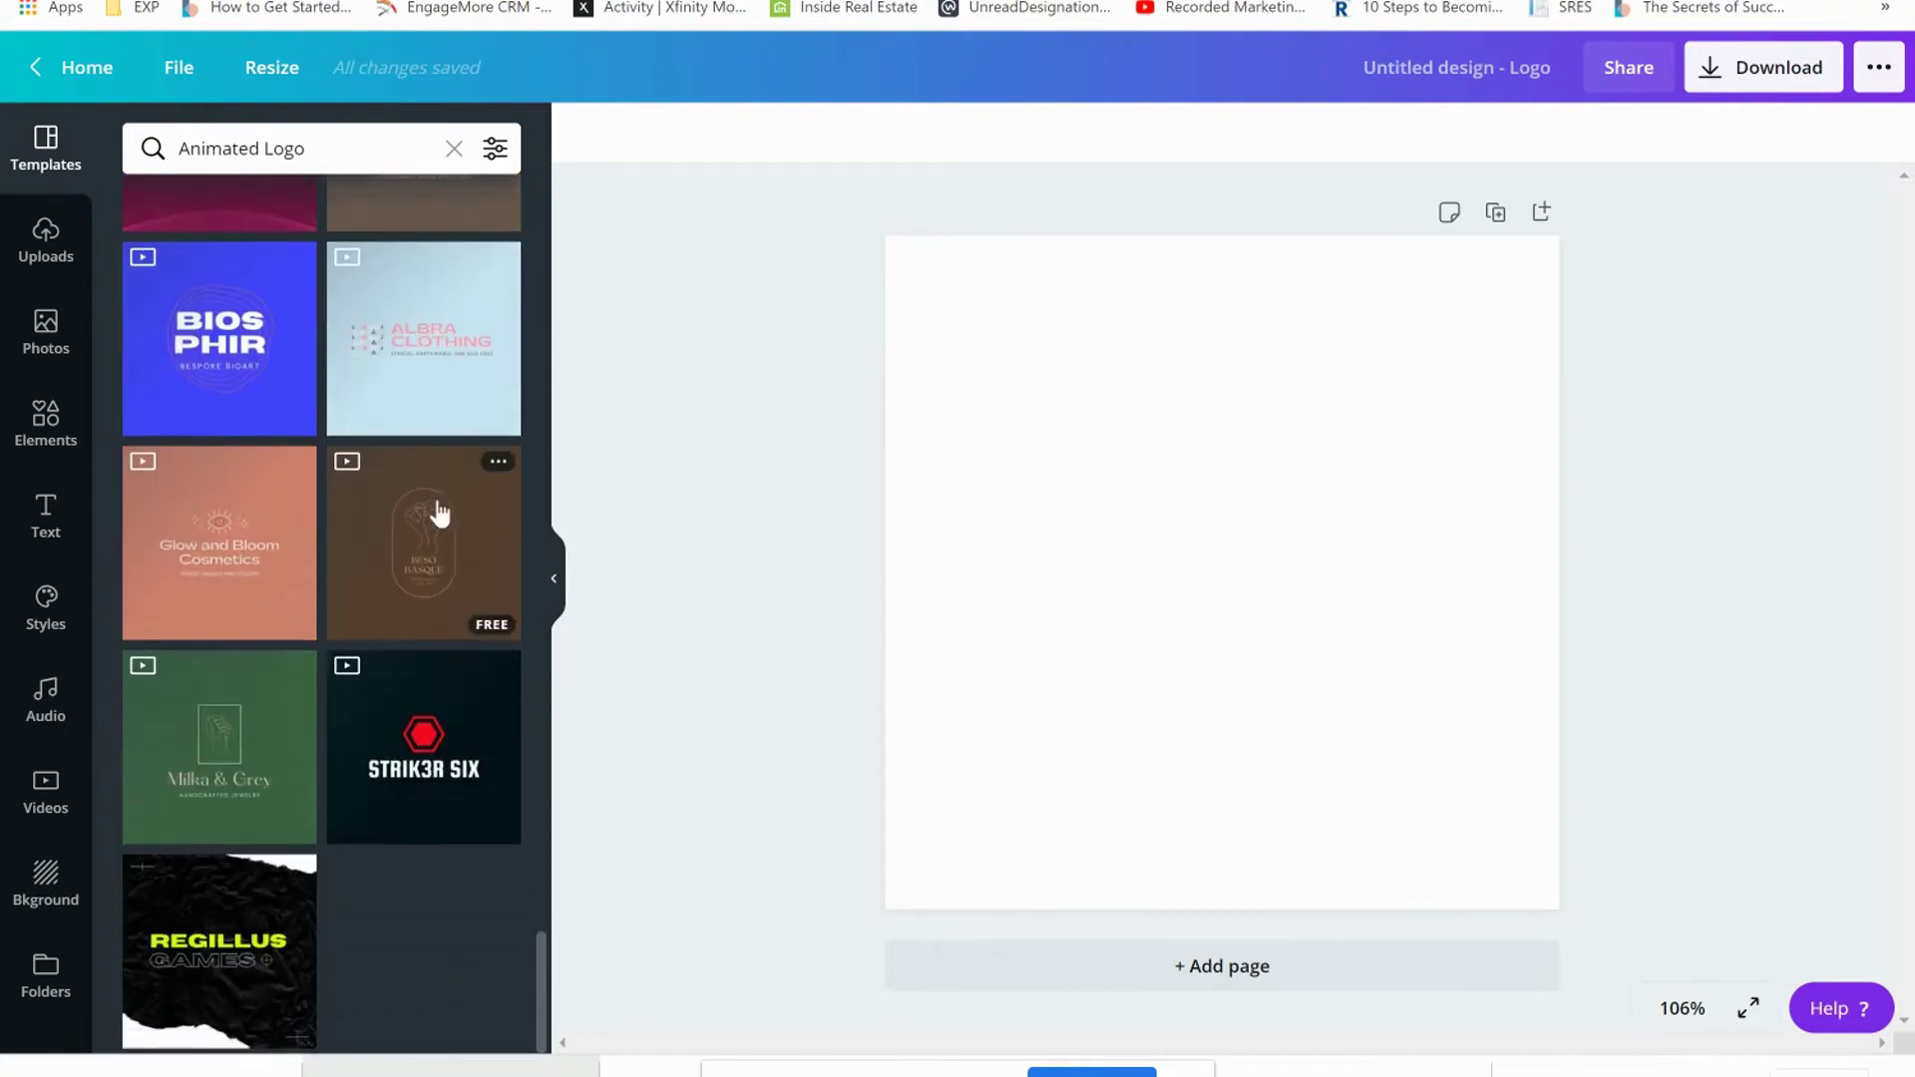
click(427, 749)
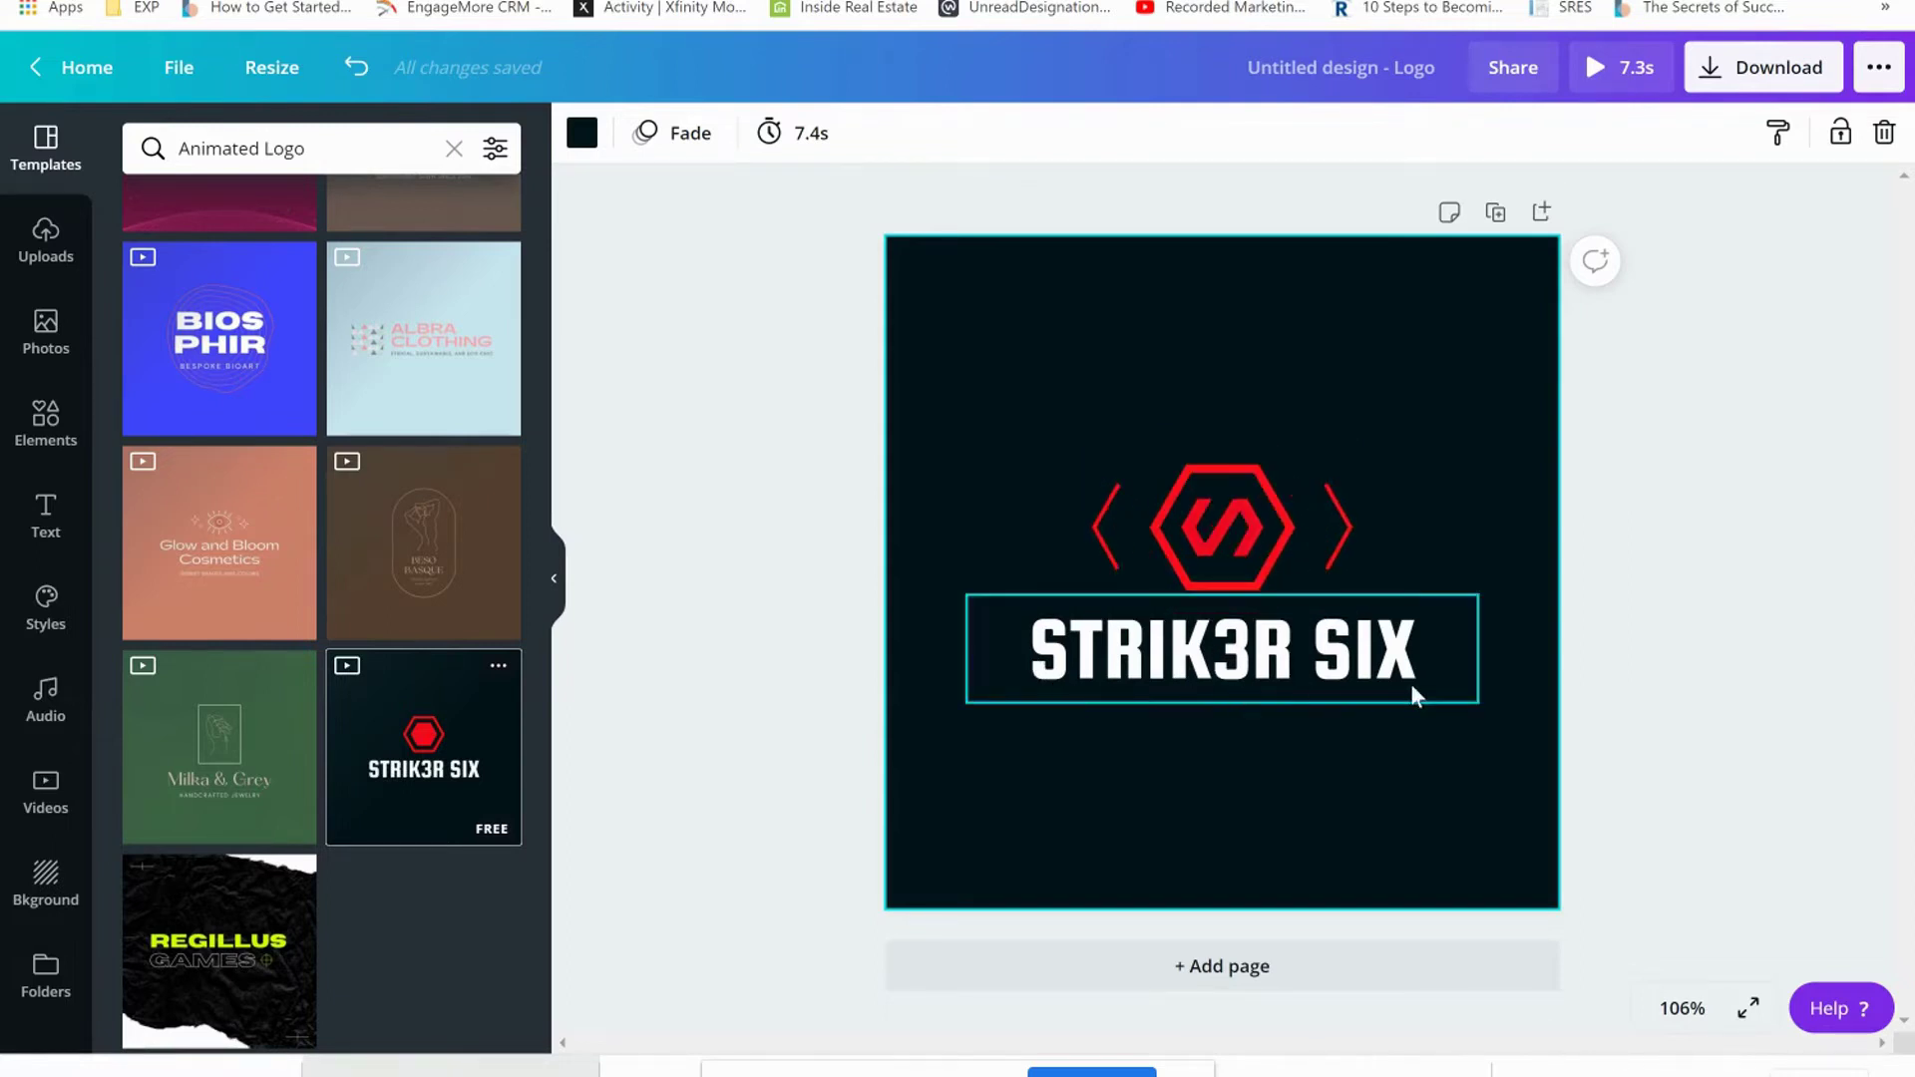
Step: Take the red S symbol out of the hexagon, enlarge it and place it above the hexagon
click(1089, 685)
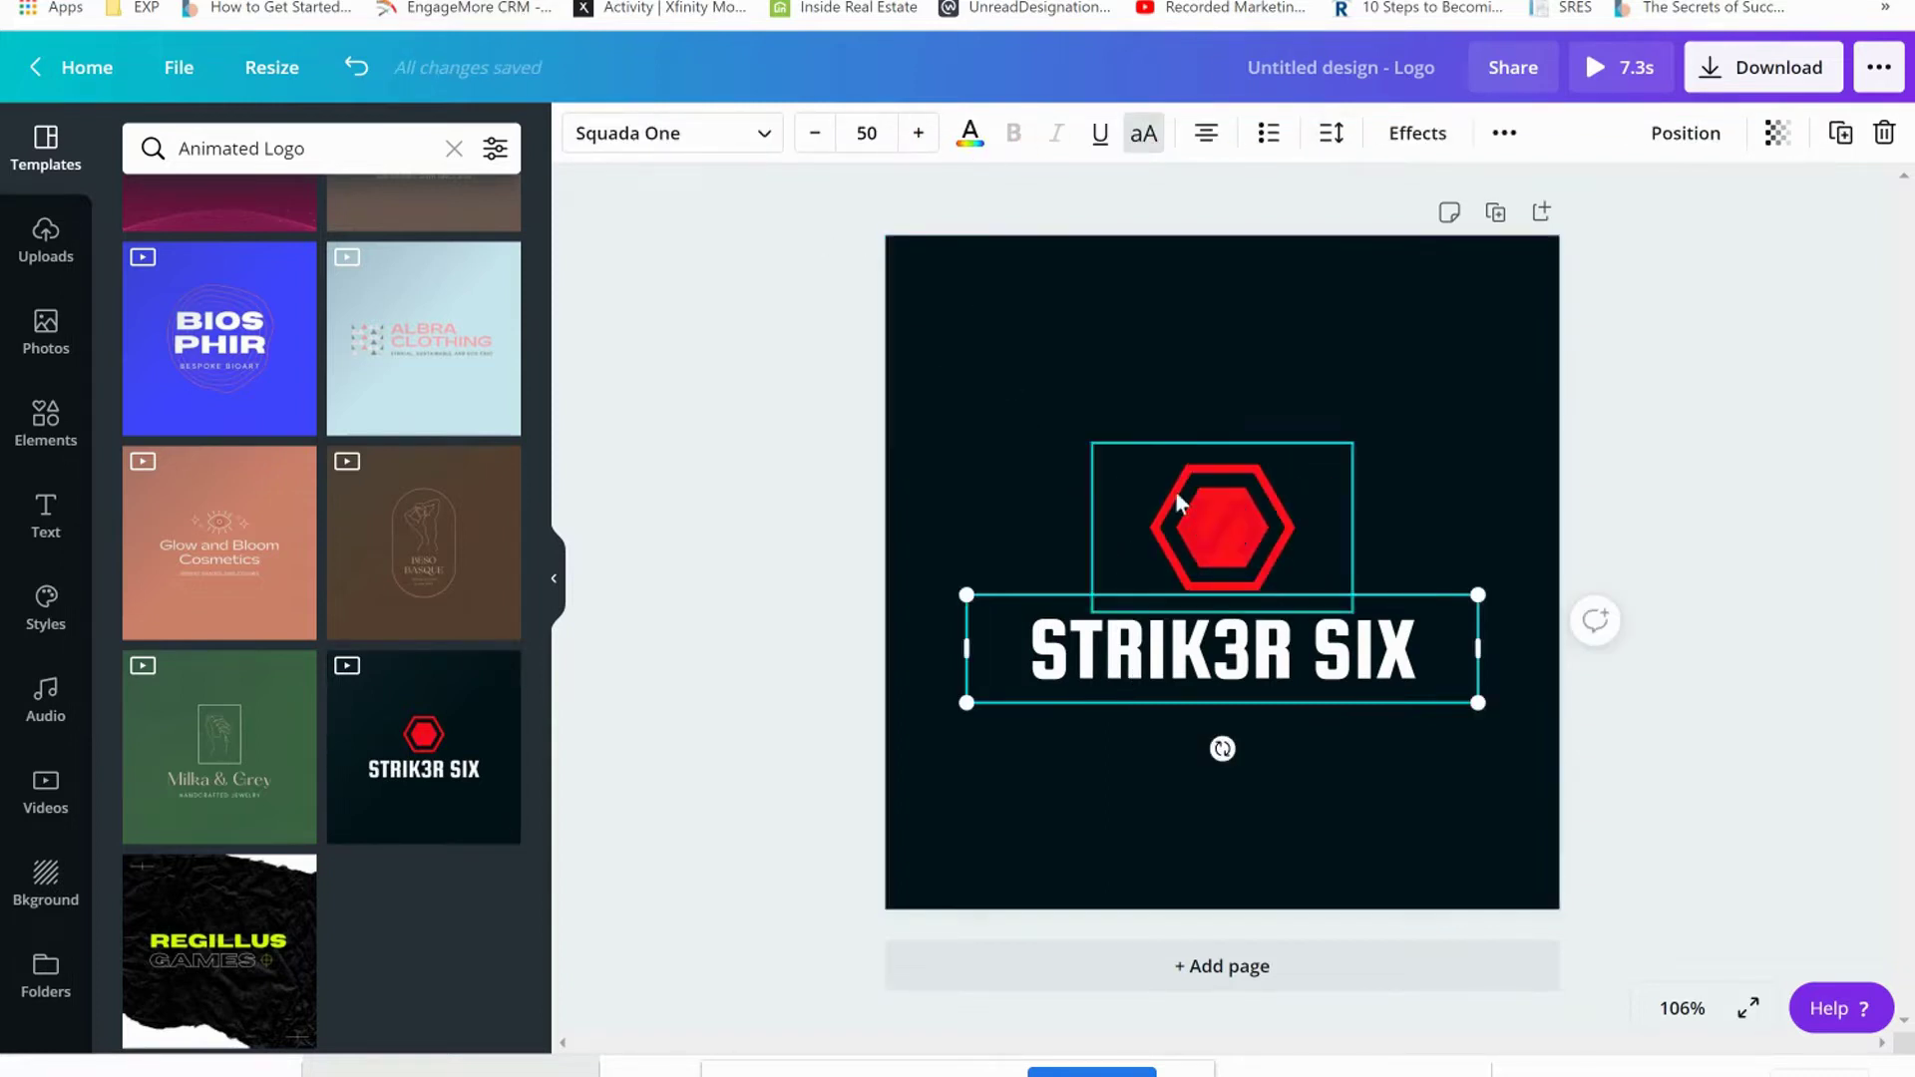
click(1242, 526)
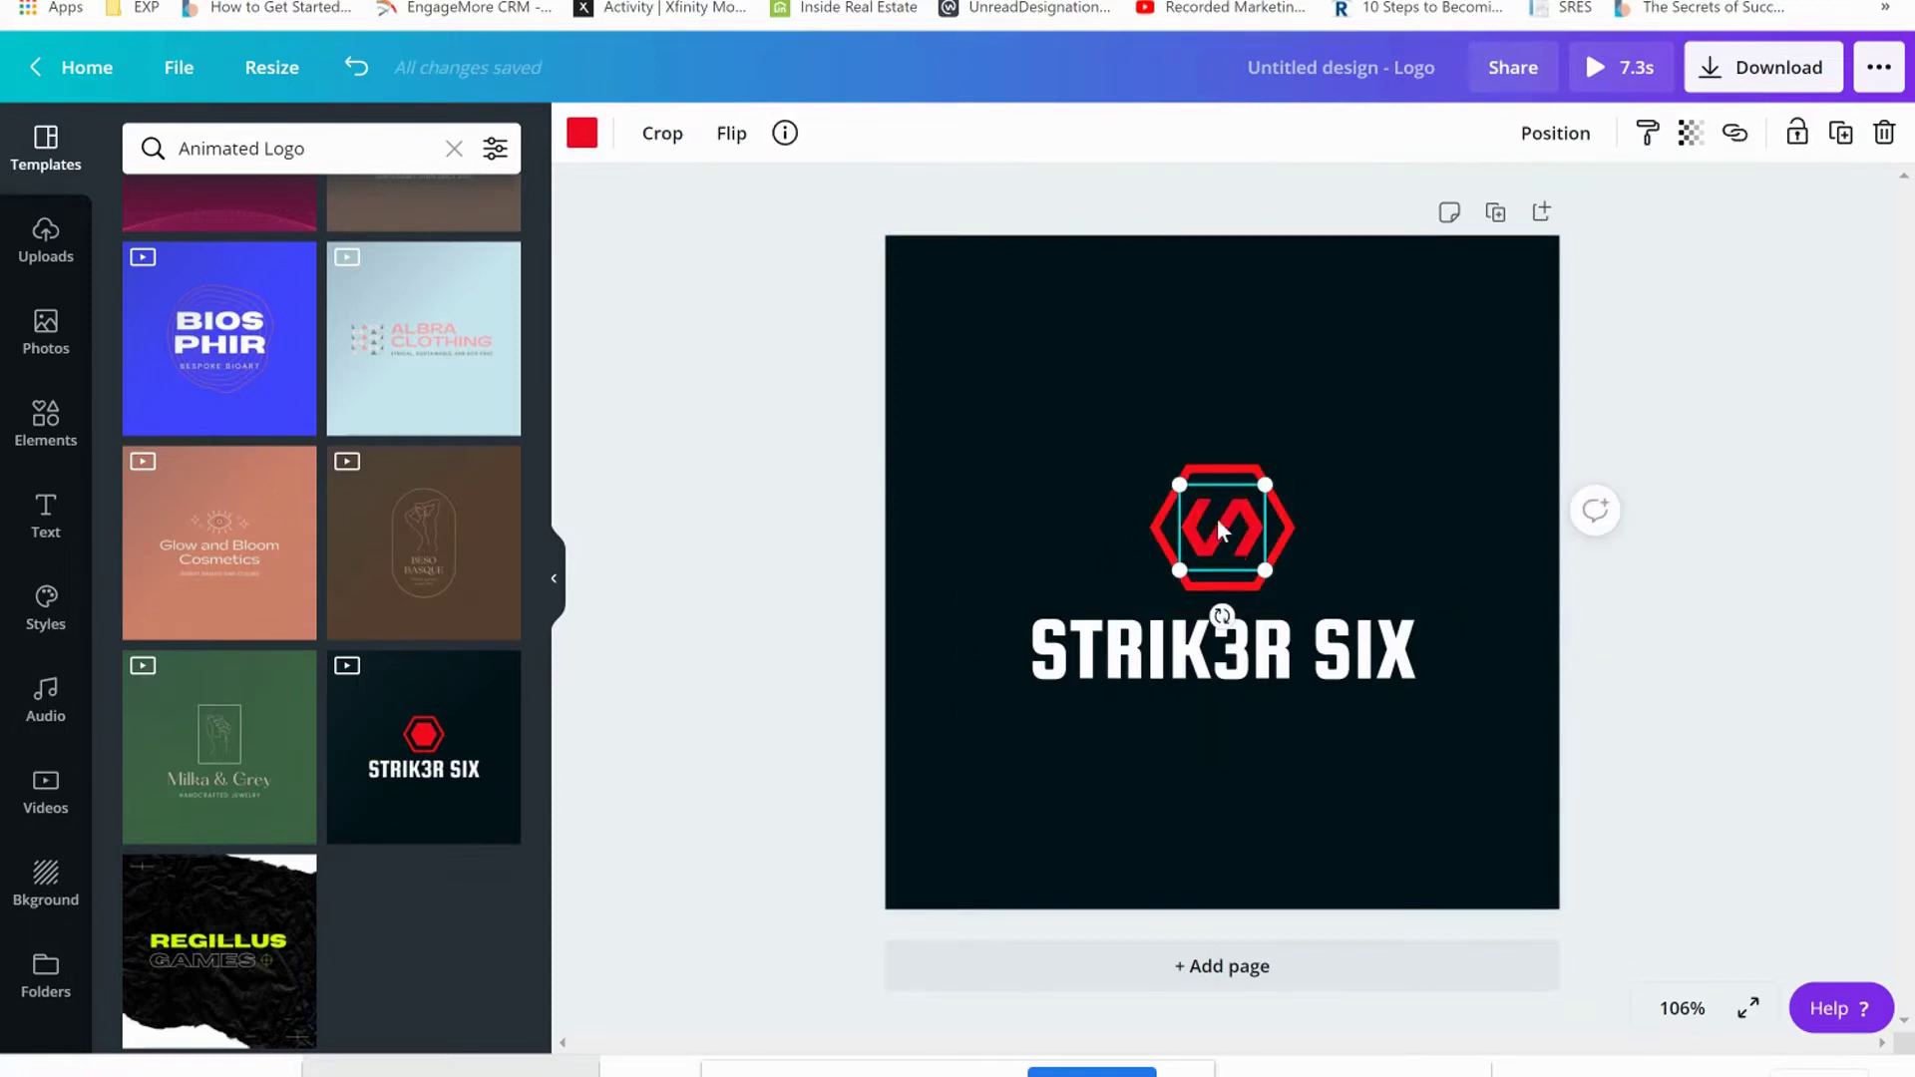
drag(1217, 494, 1233, 329)
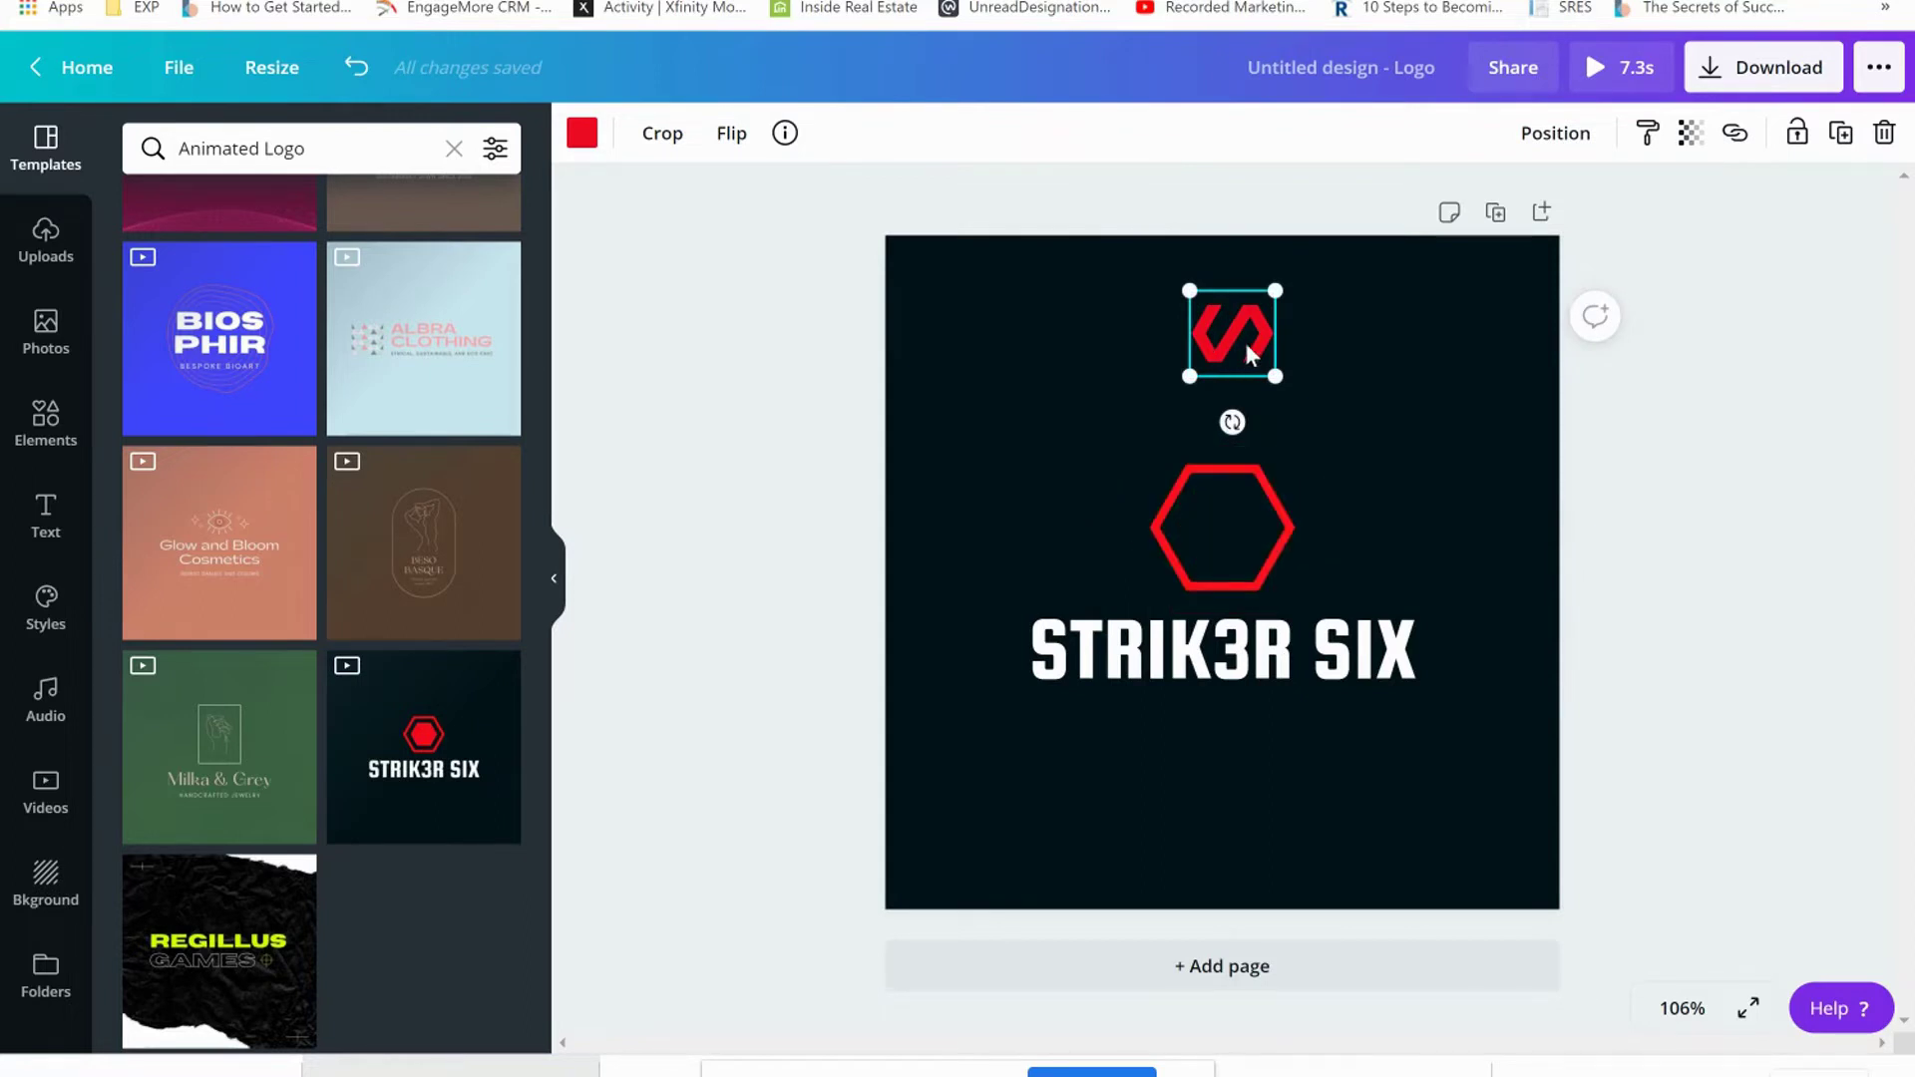
drag(1245, 343, 1417, 285)
drag(1335, 307, 1213, 337)
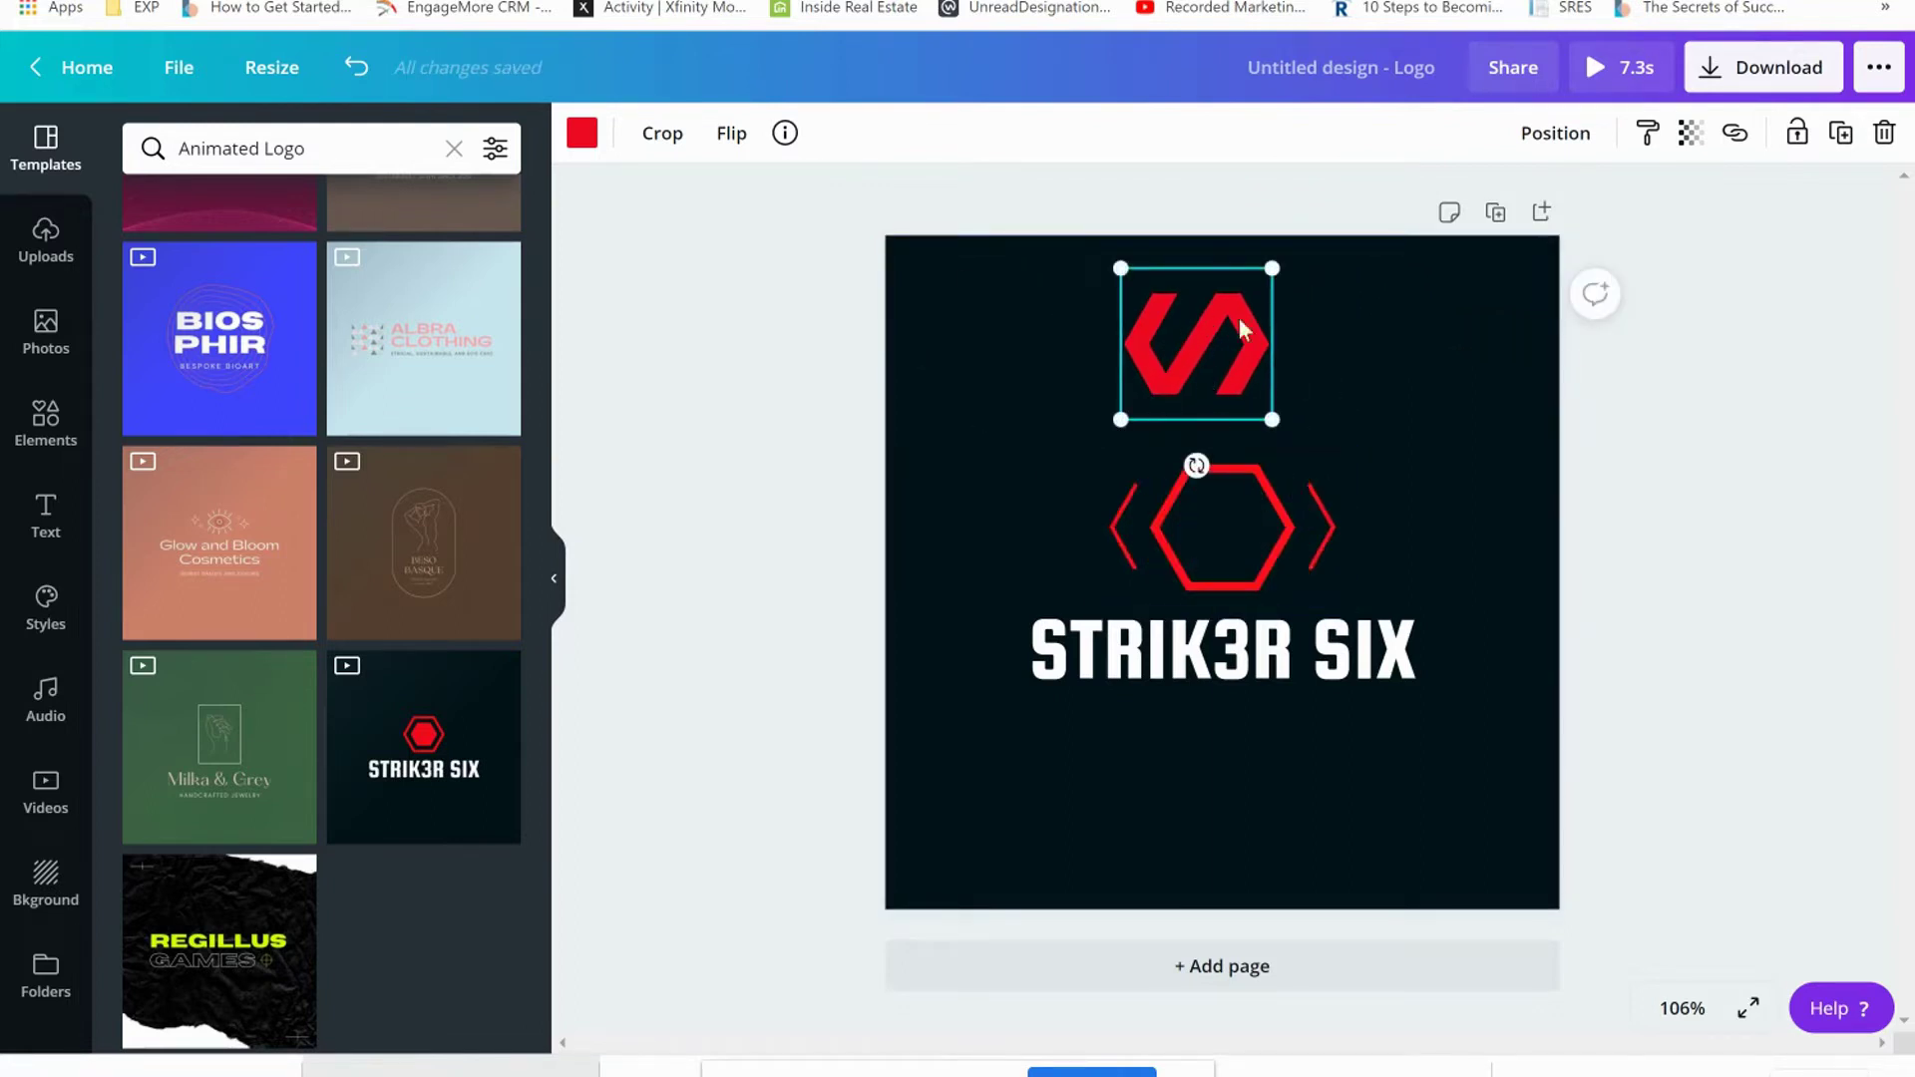
Step: Select the hexagon animation, search the elements for "HEXAGON ANIMATION" and look through the animated hexagons on offer
click(1192, 533)
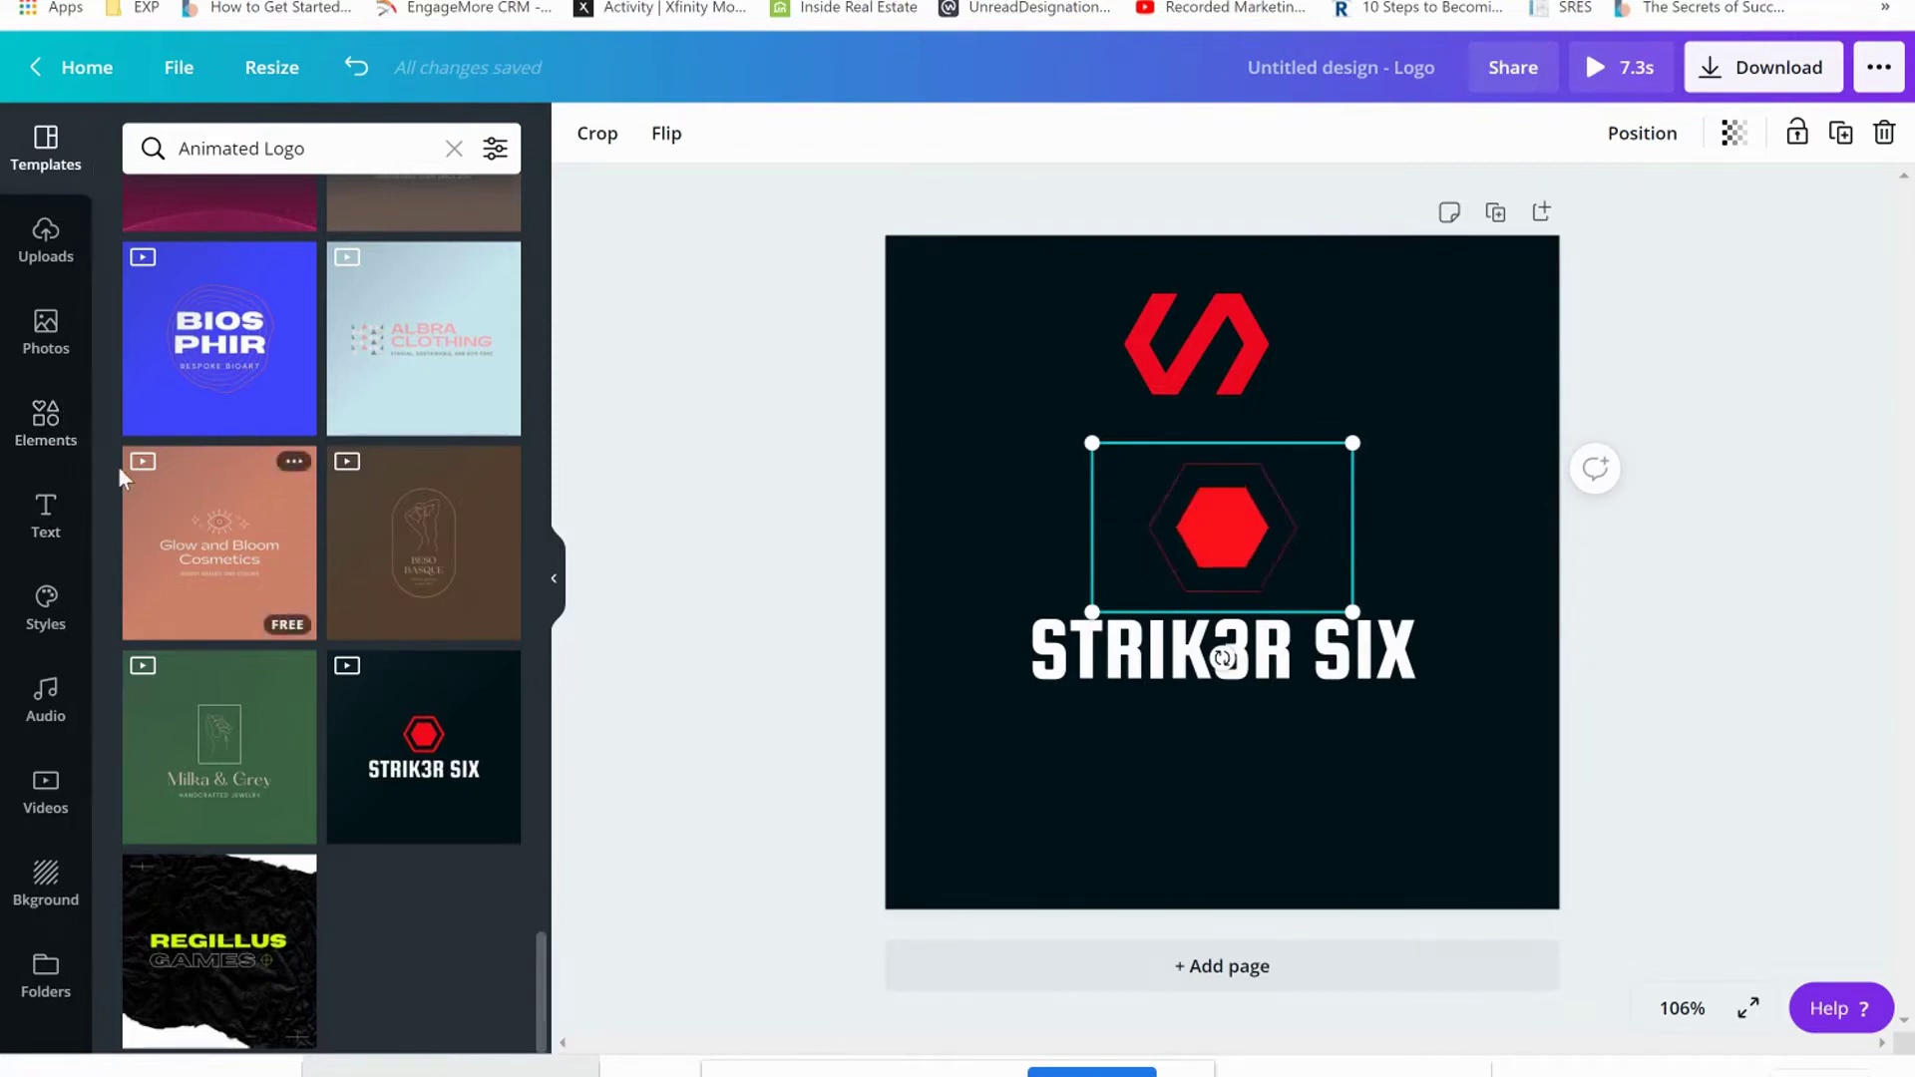
click(47, 439)
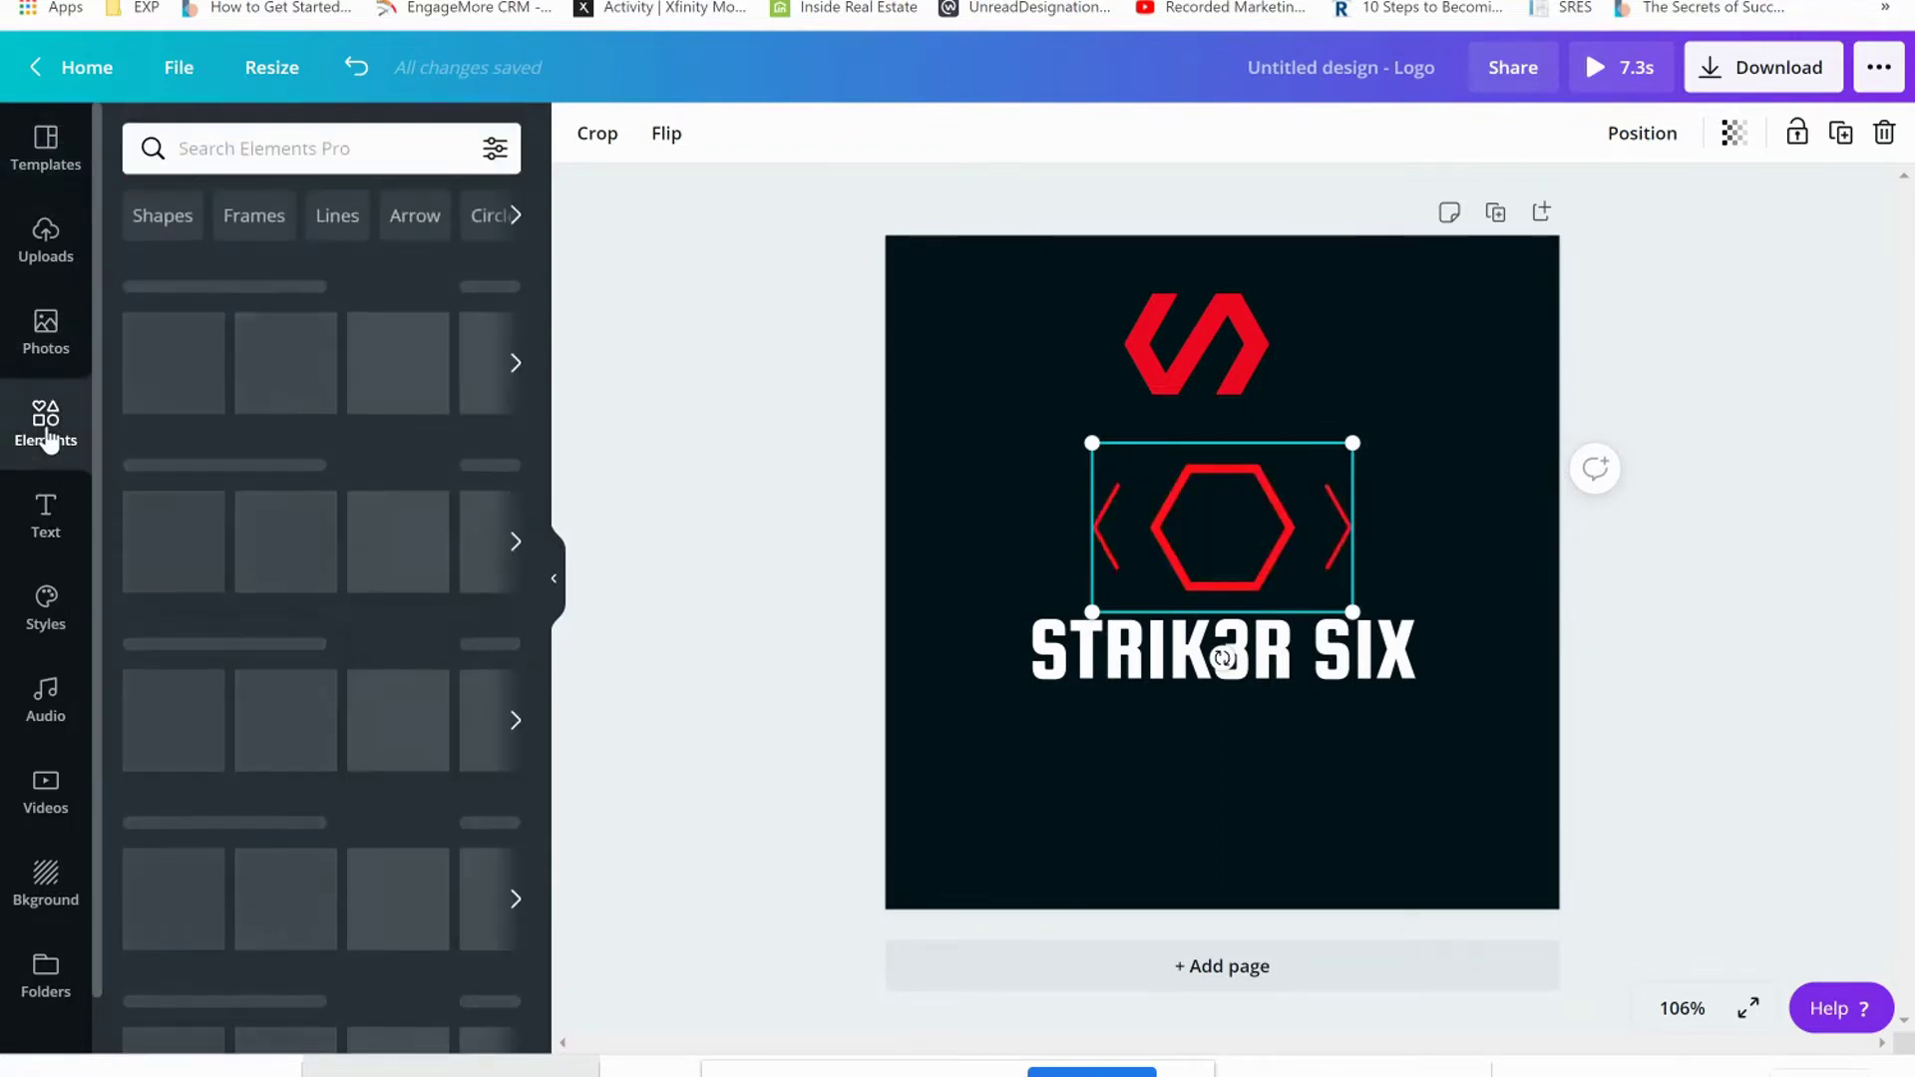
click(208, 164)
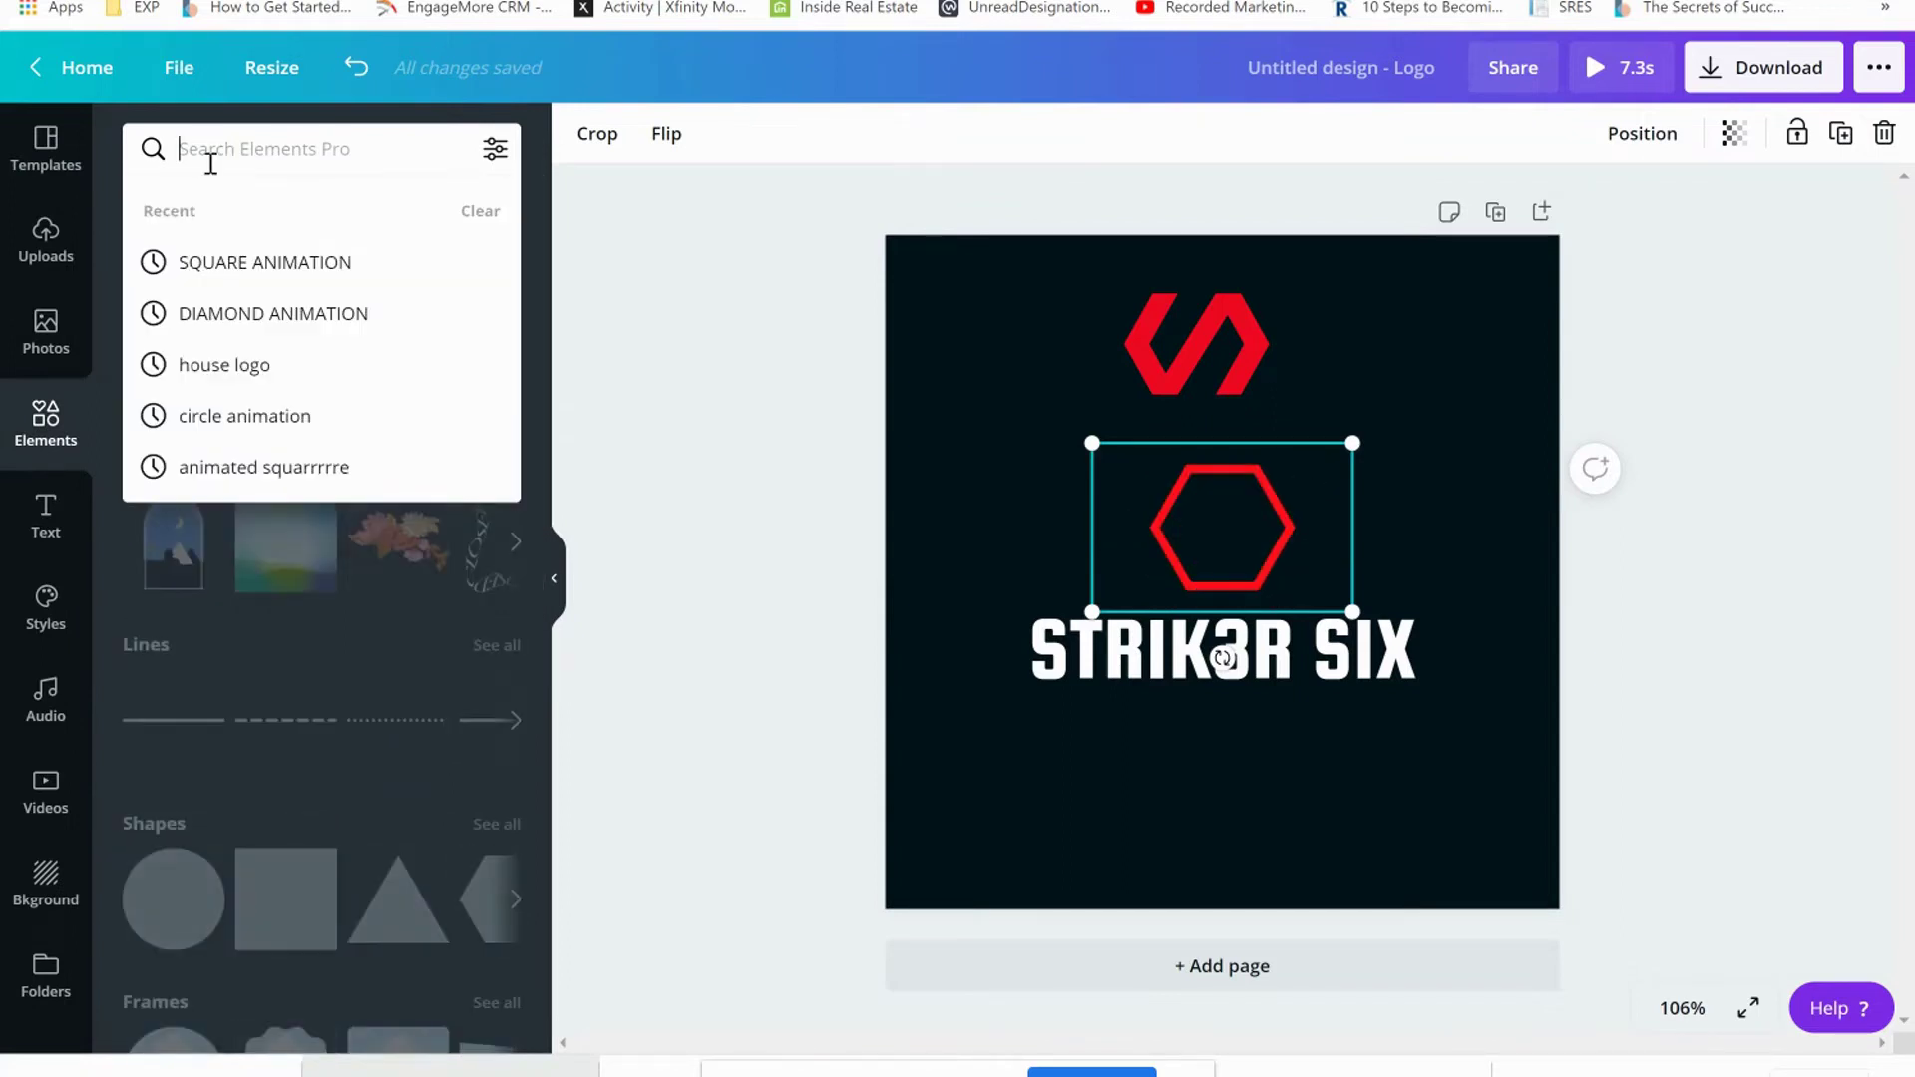
text(H)
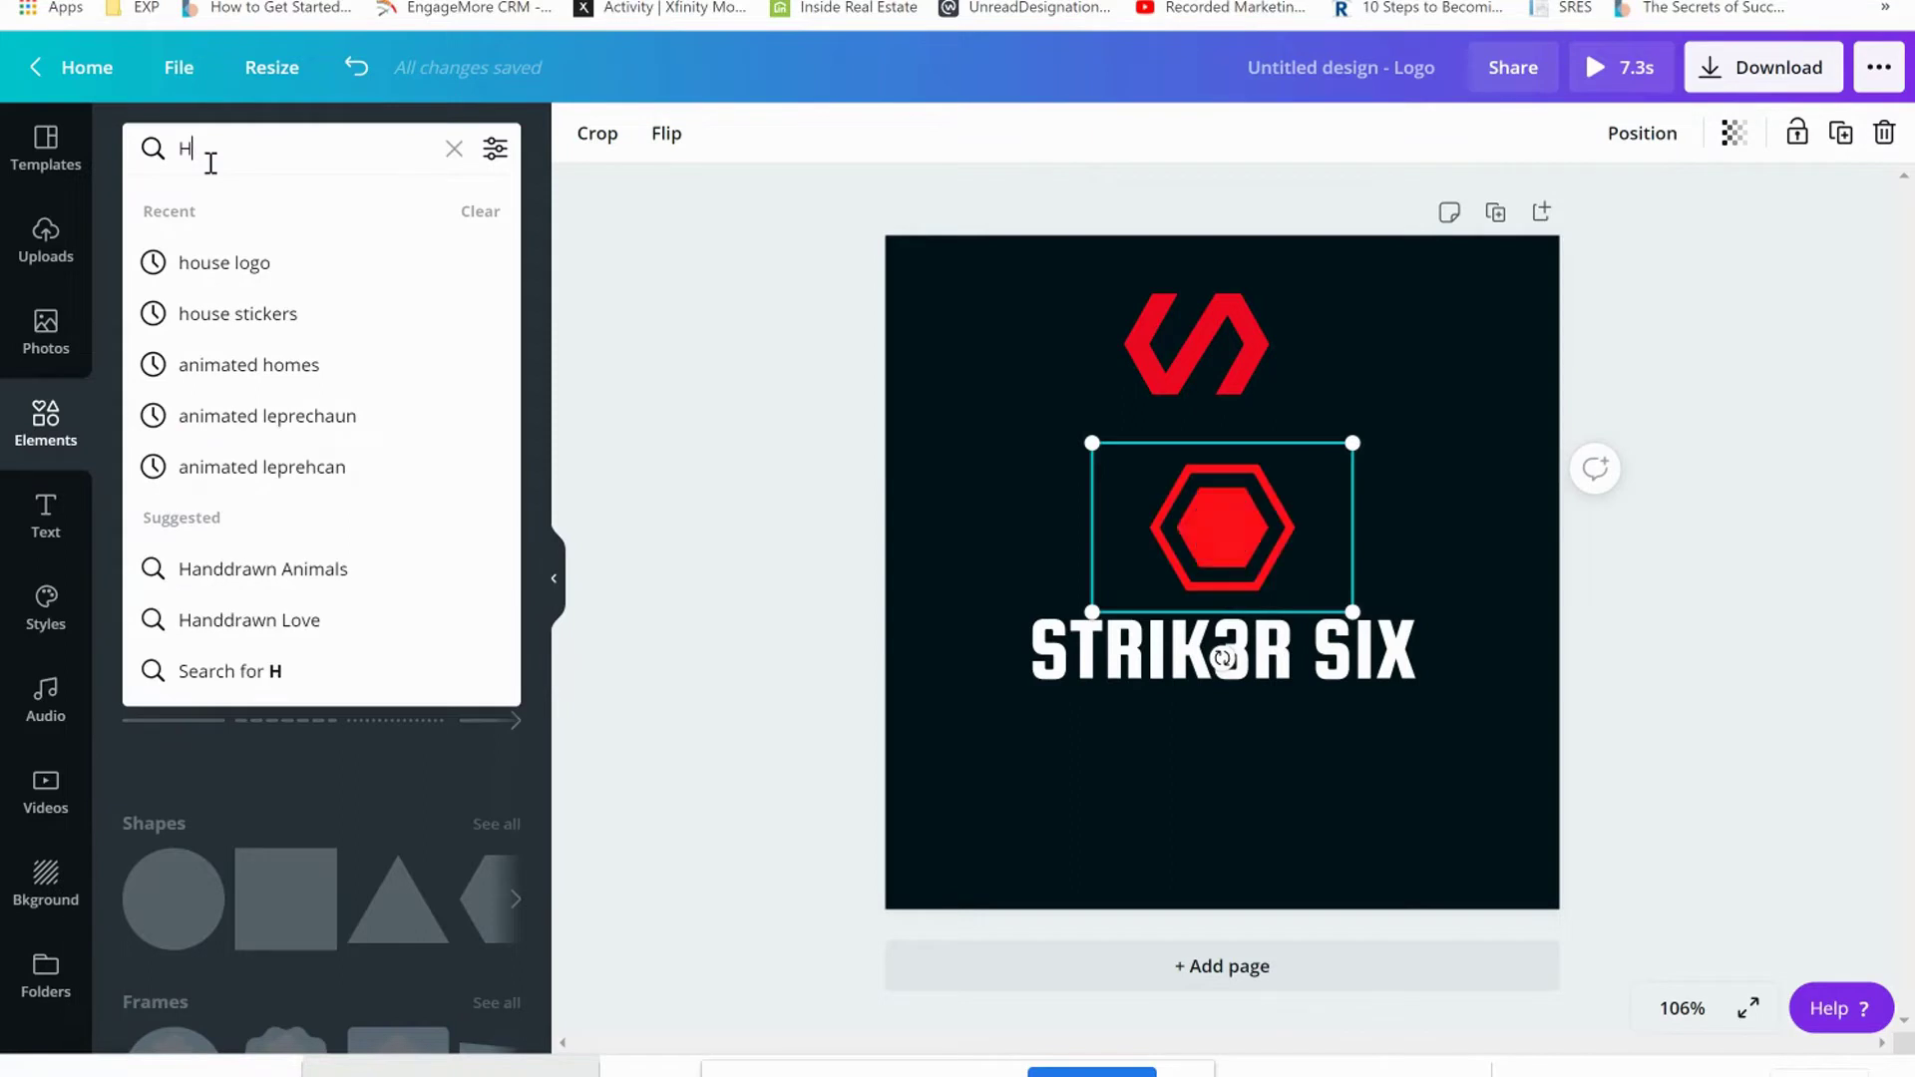
text(EXAGON ANIMATION)
key(Return)
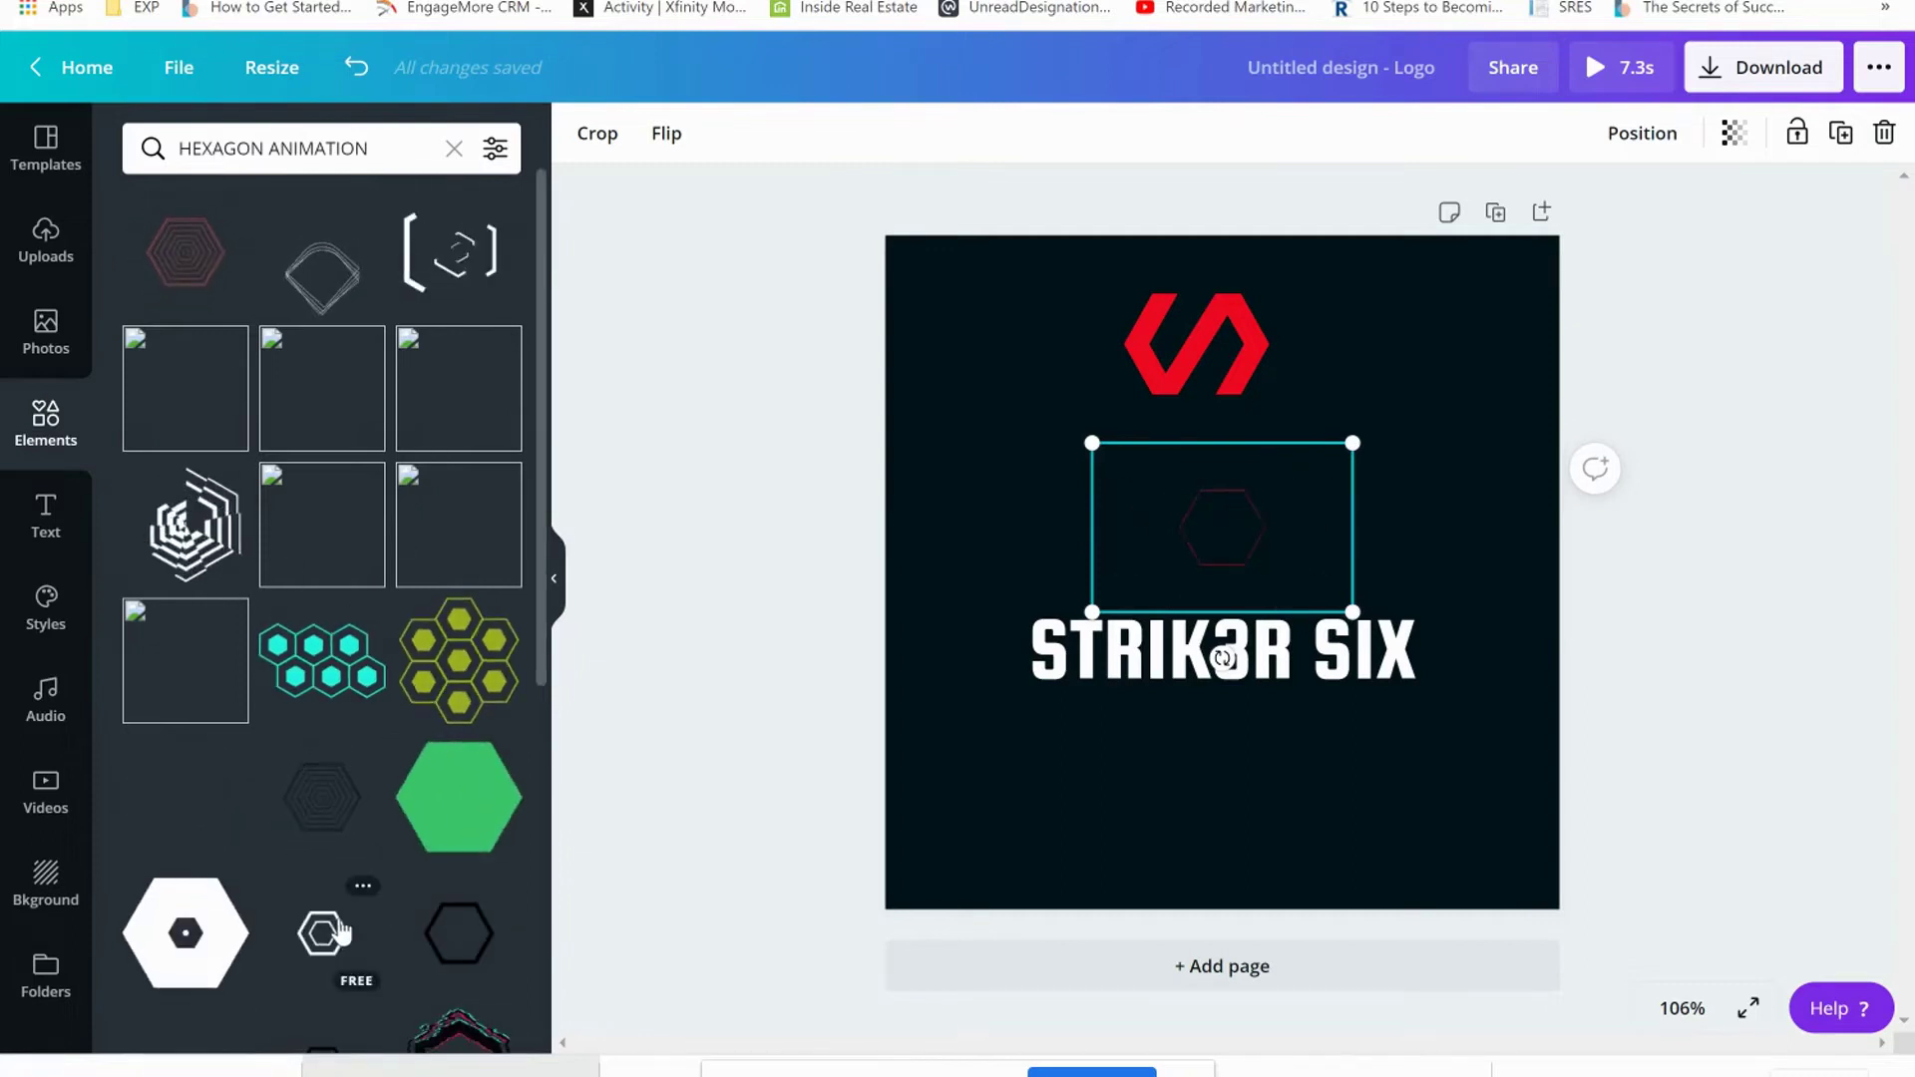
scroll(334, 913, down, 3)
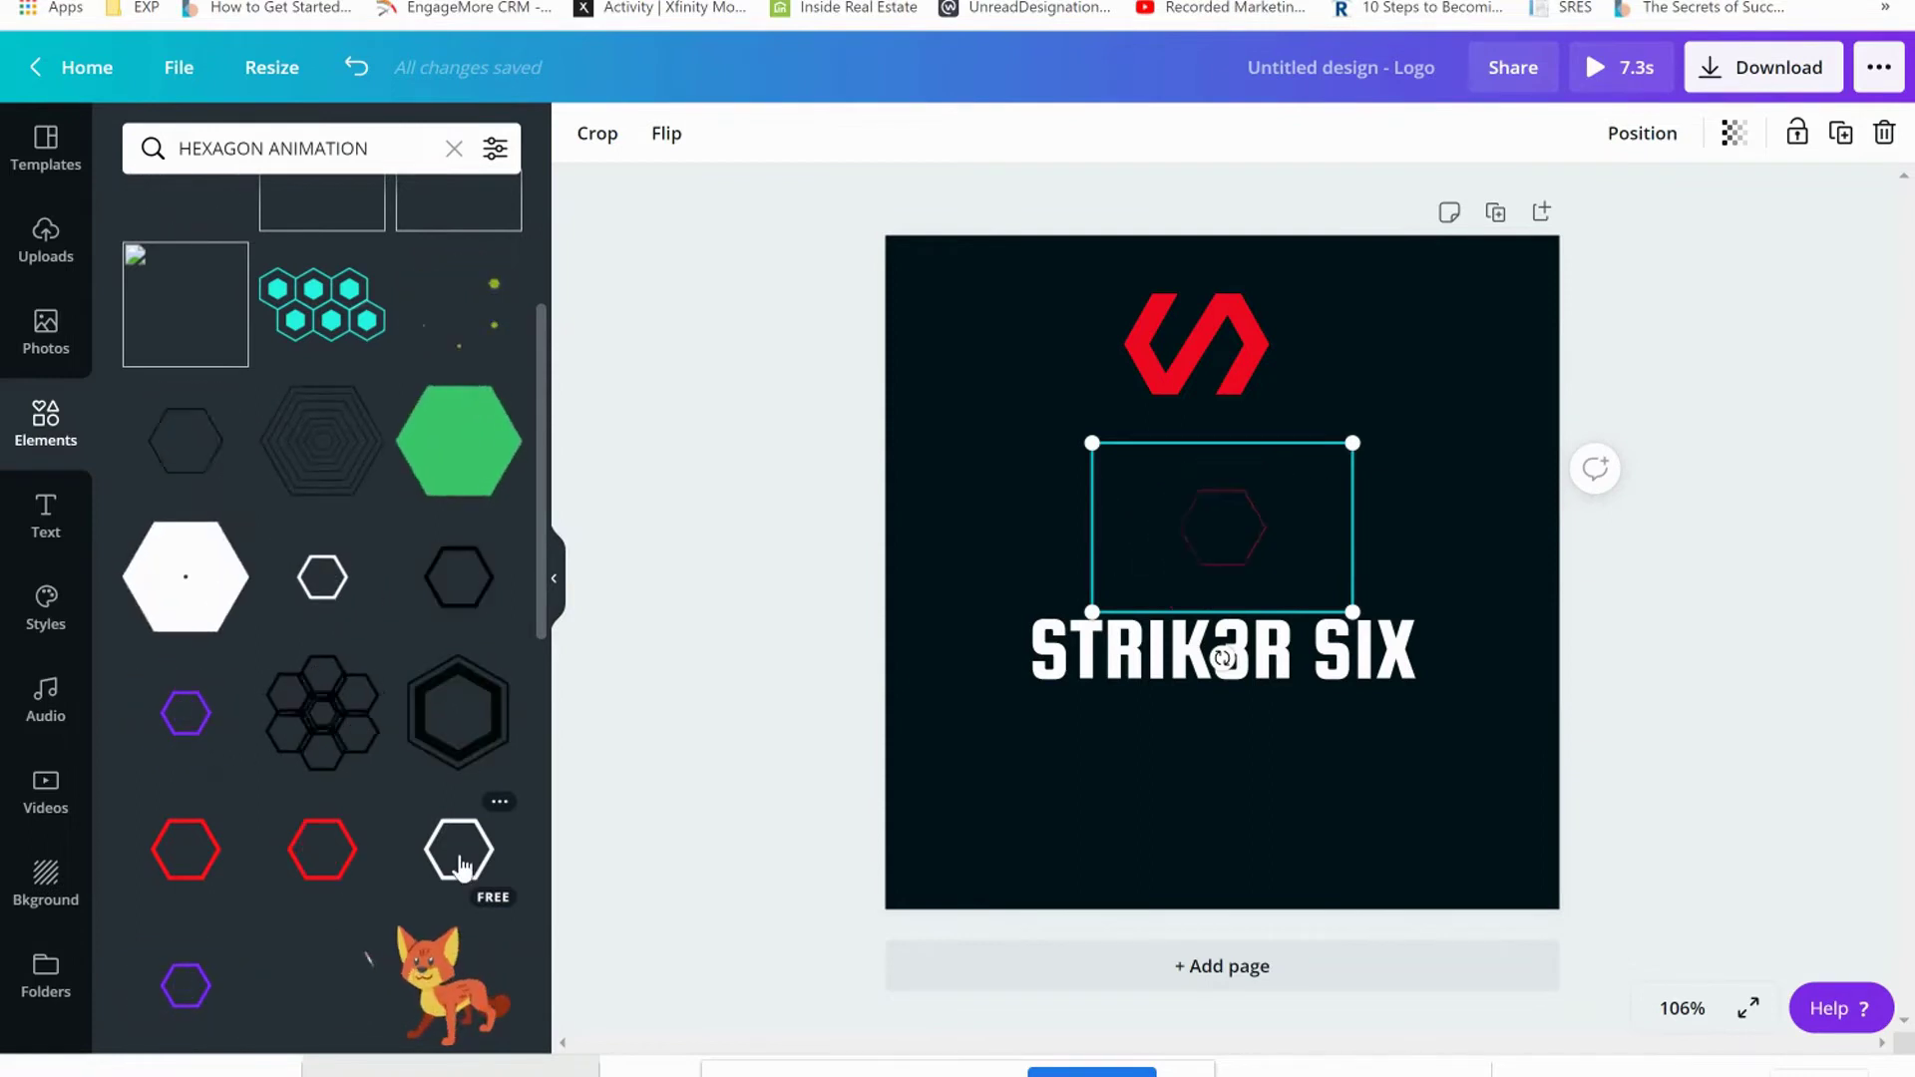
scroll(233, 948, down, 3)
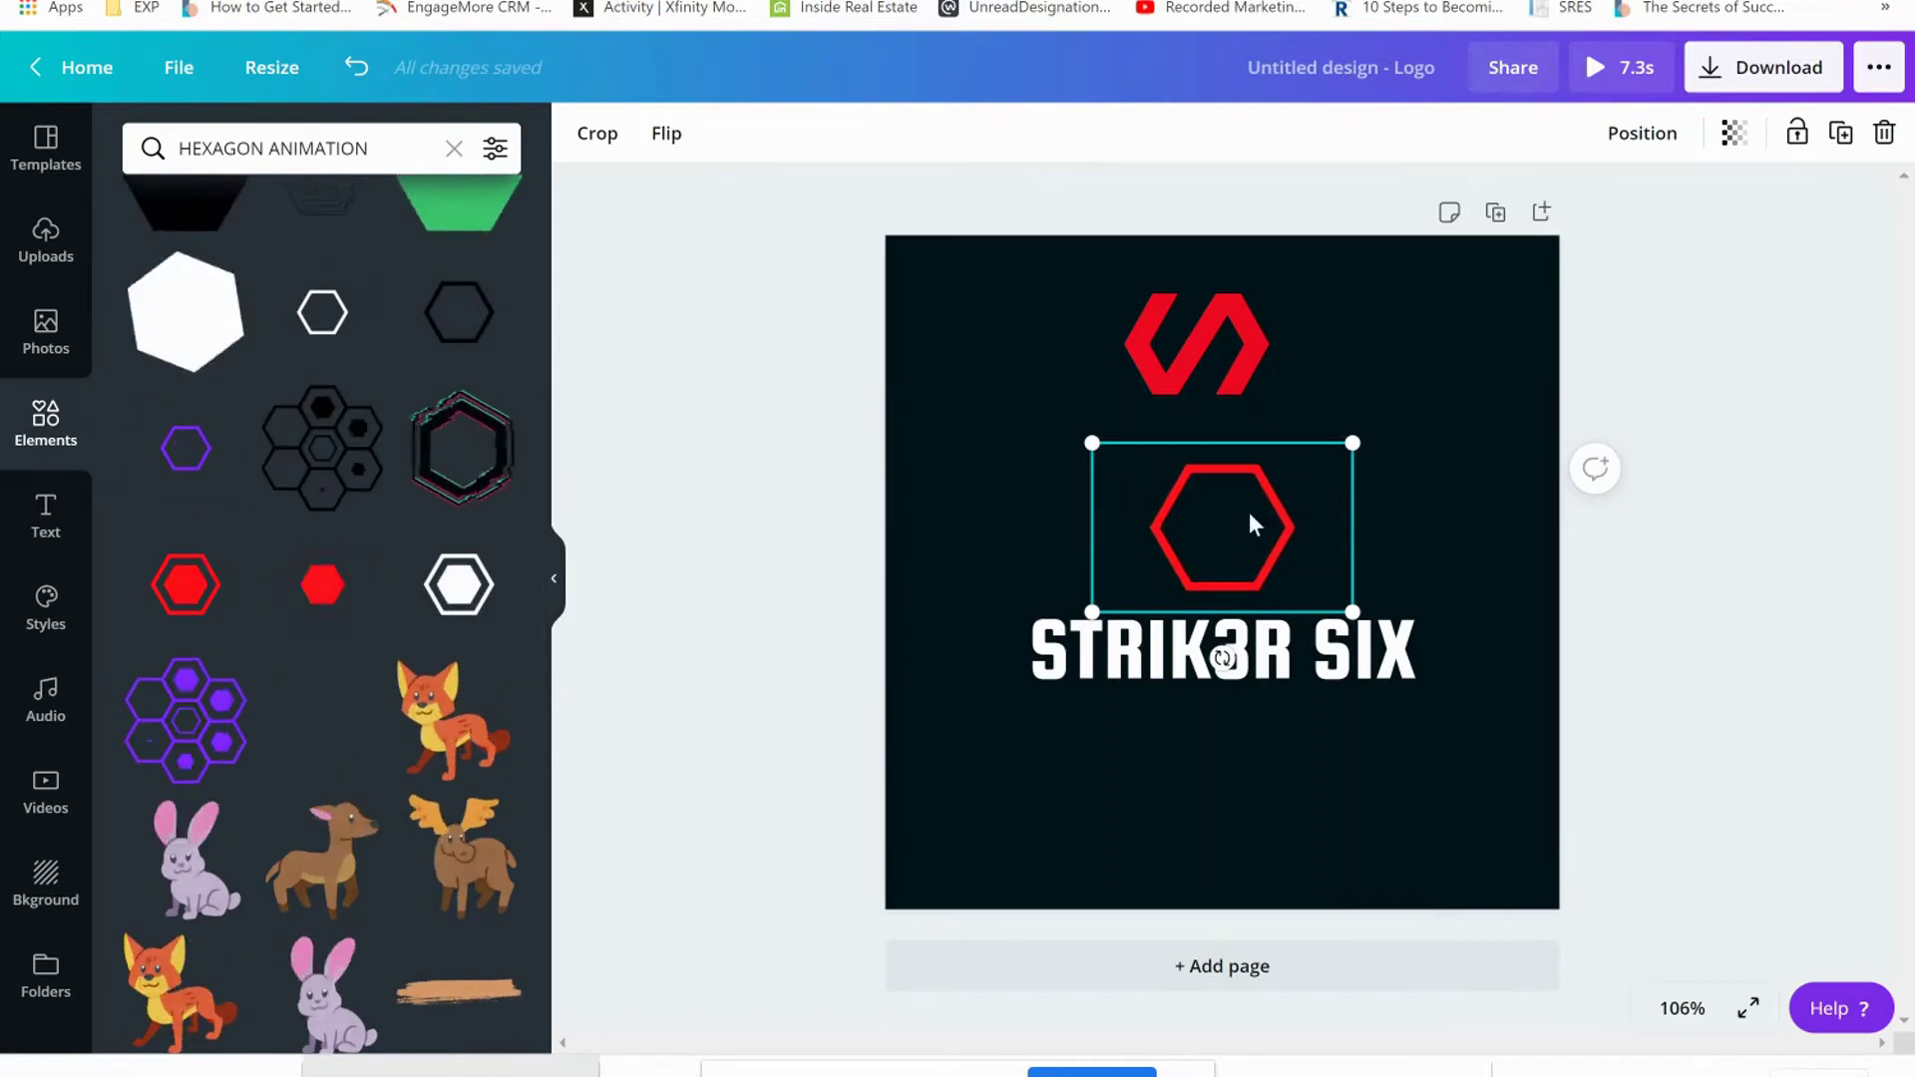
scroll(289, 736, down, 4)
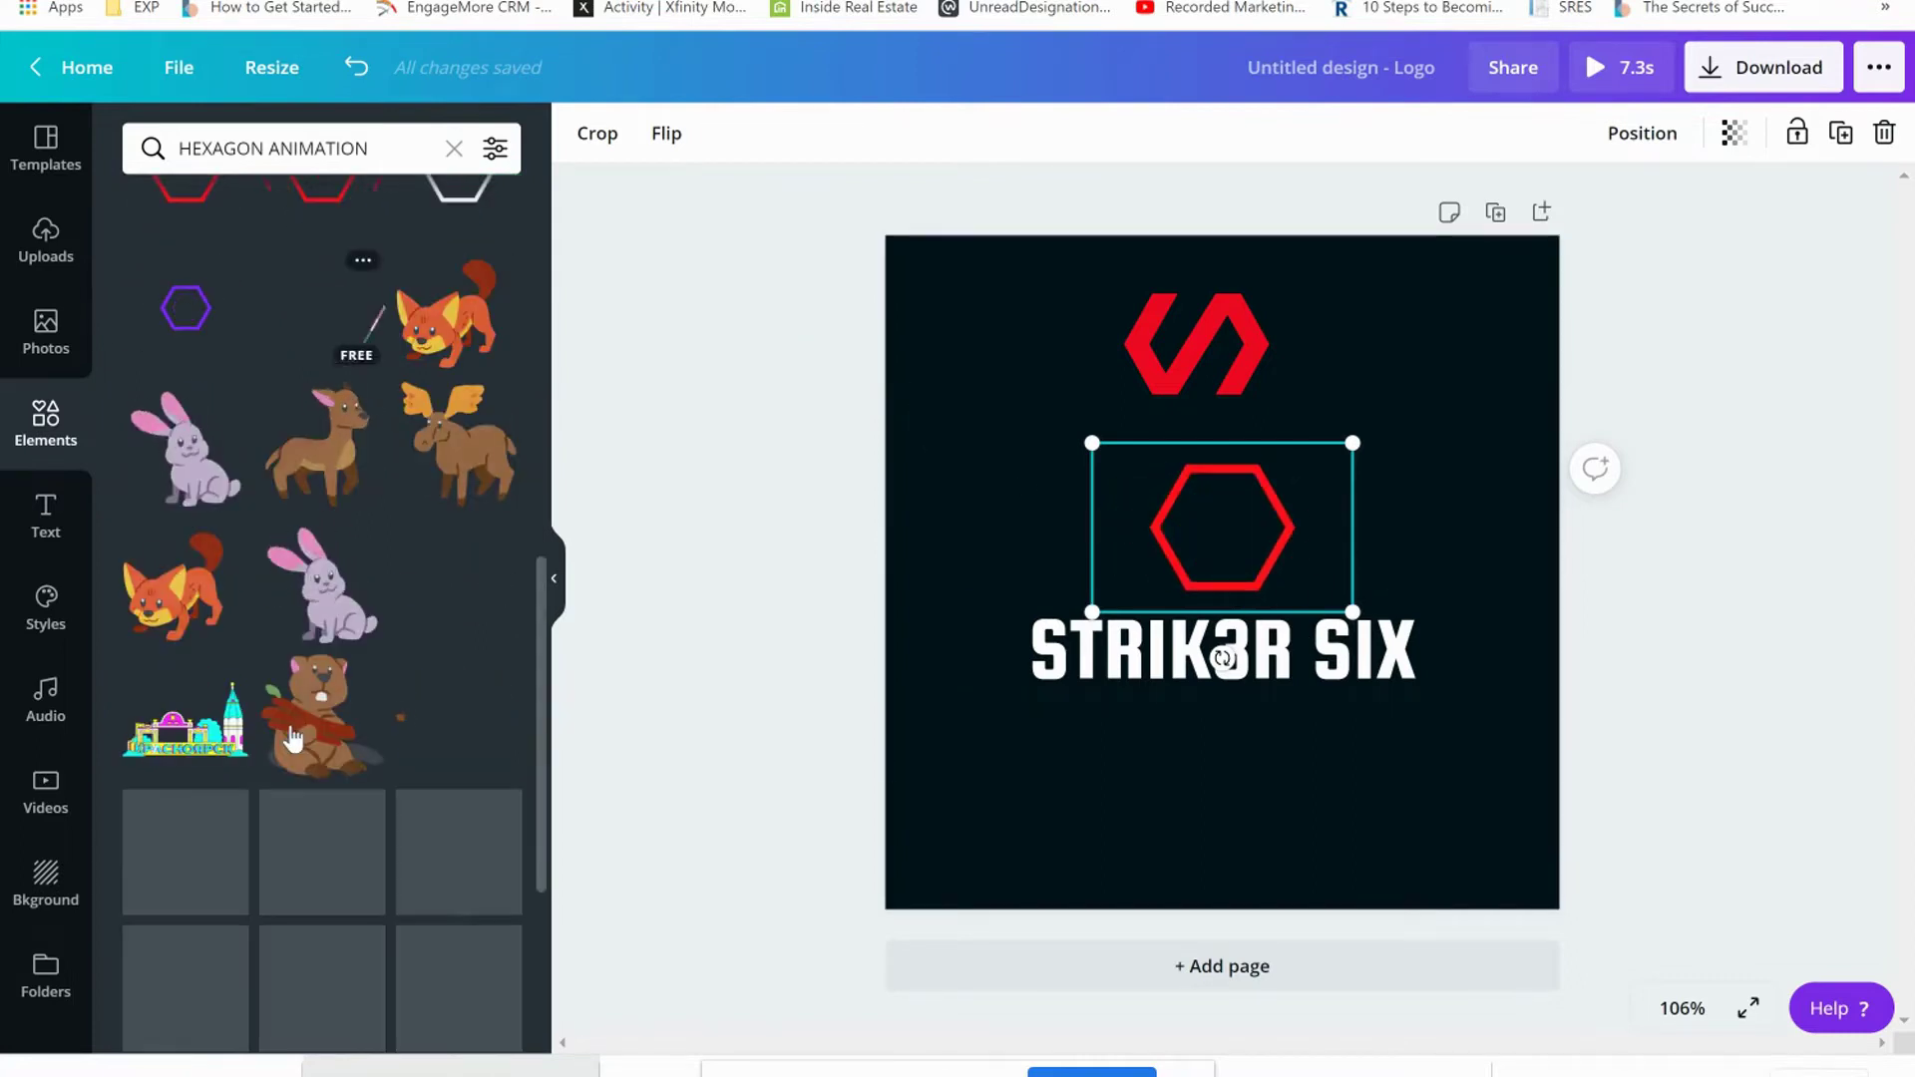
scroll(291, 736, up, 3)
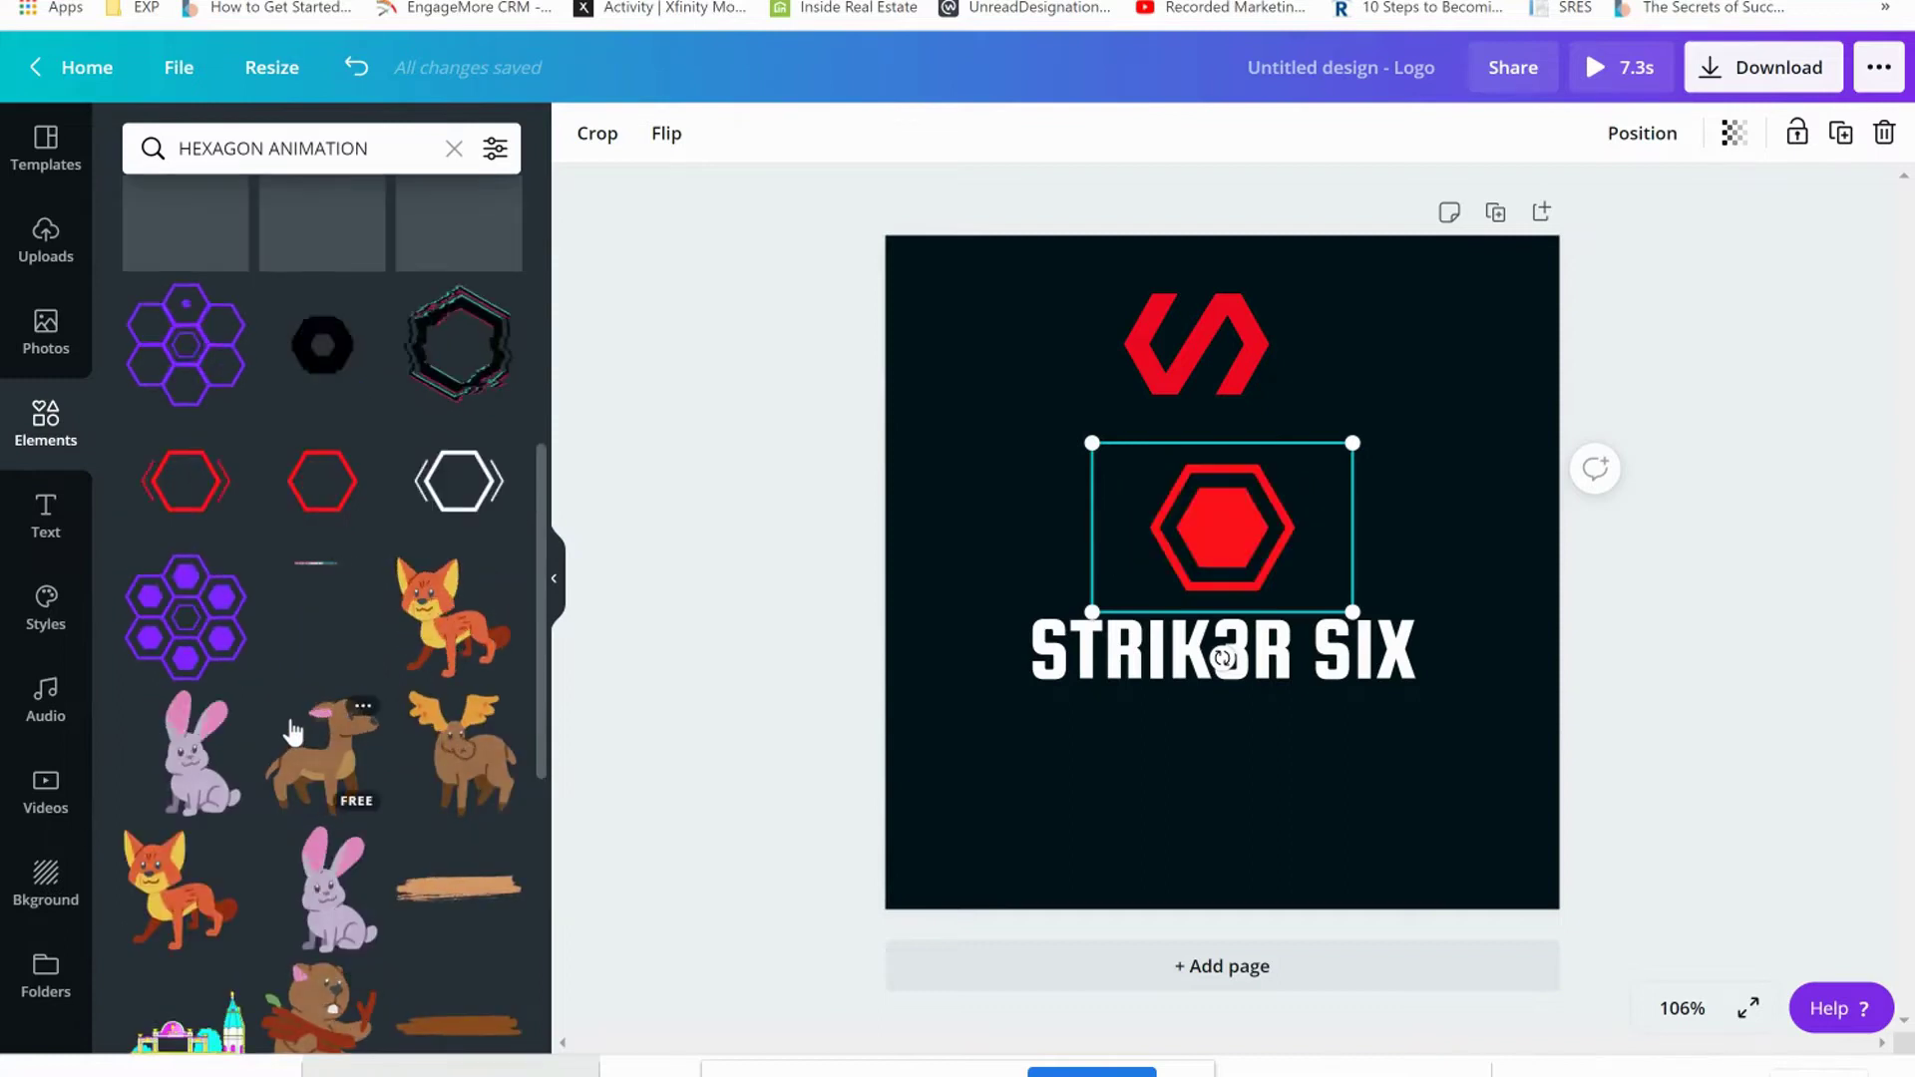
scroll(289, 618, up, 3)
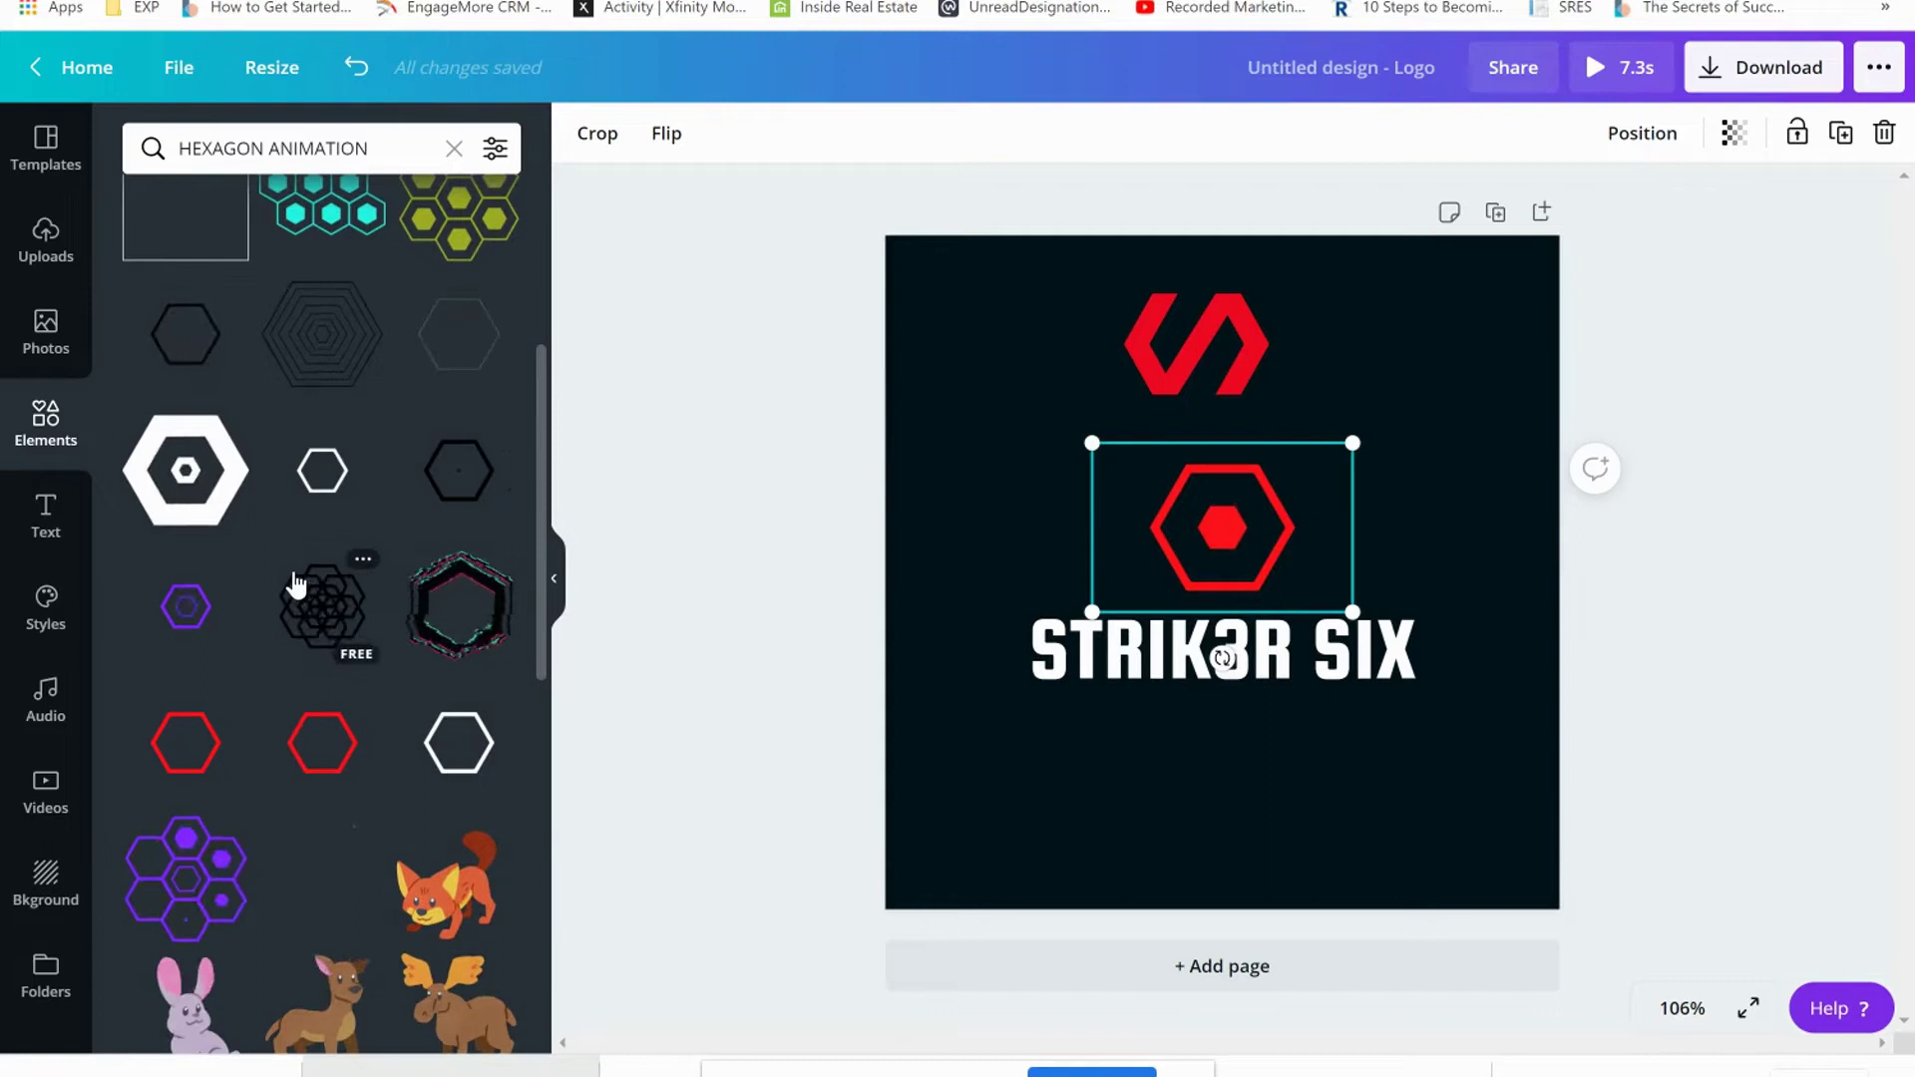
scroll(298, 587, down, 4)
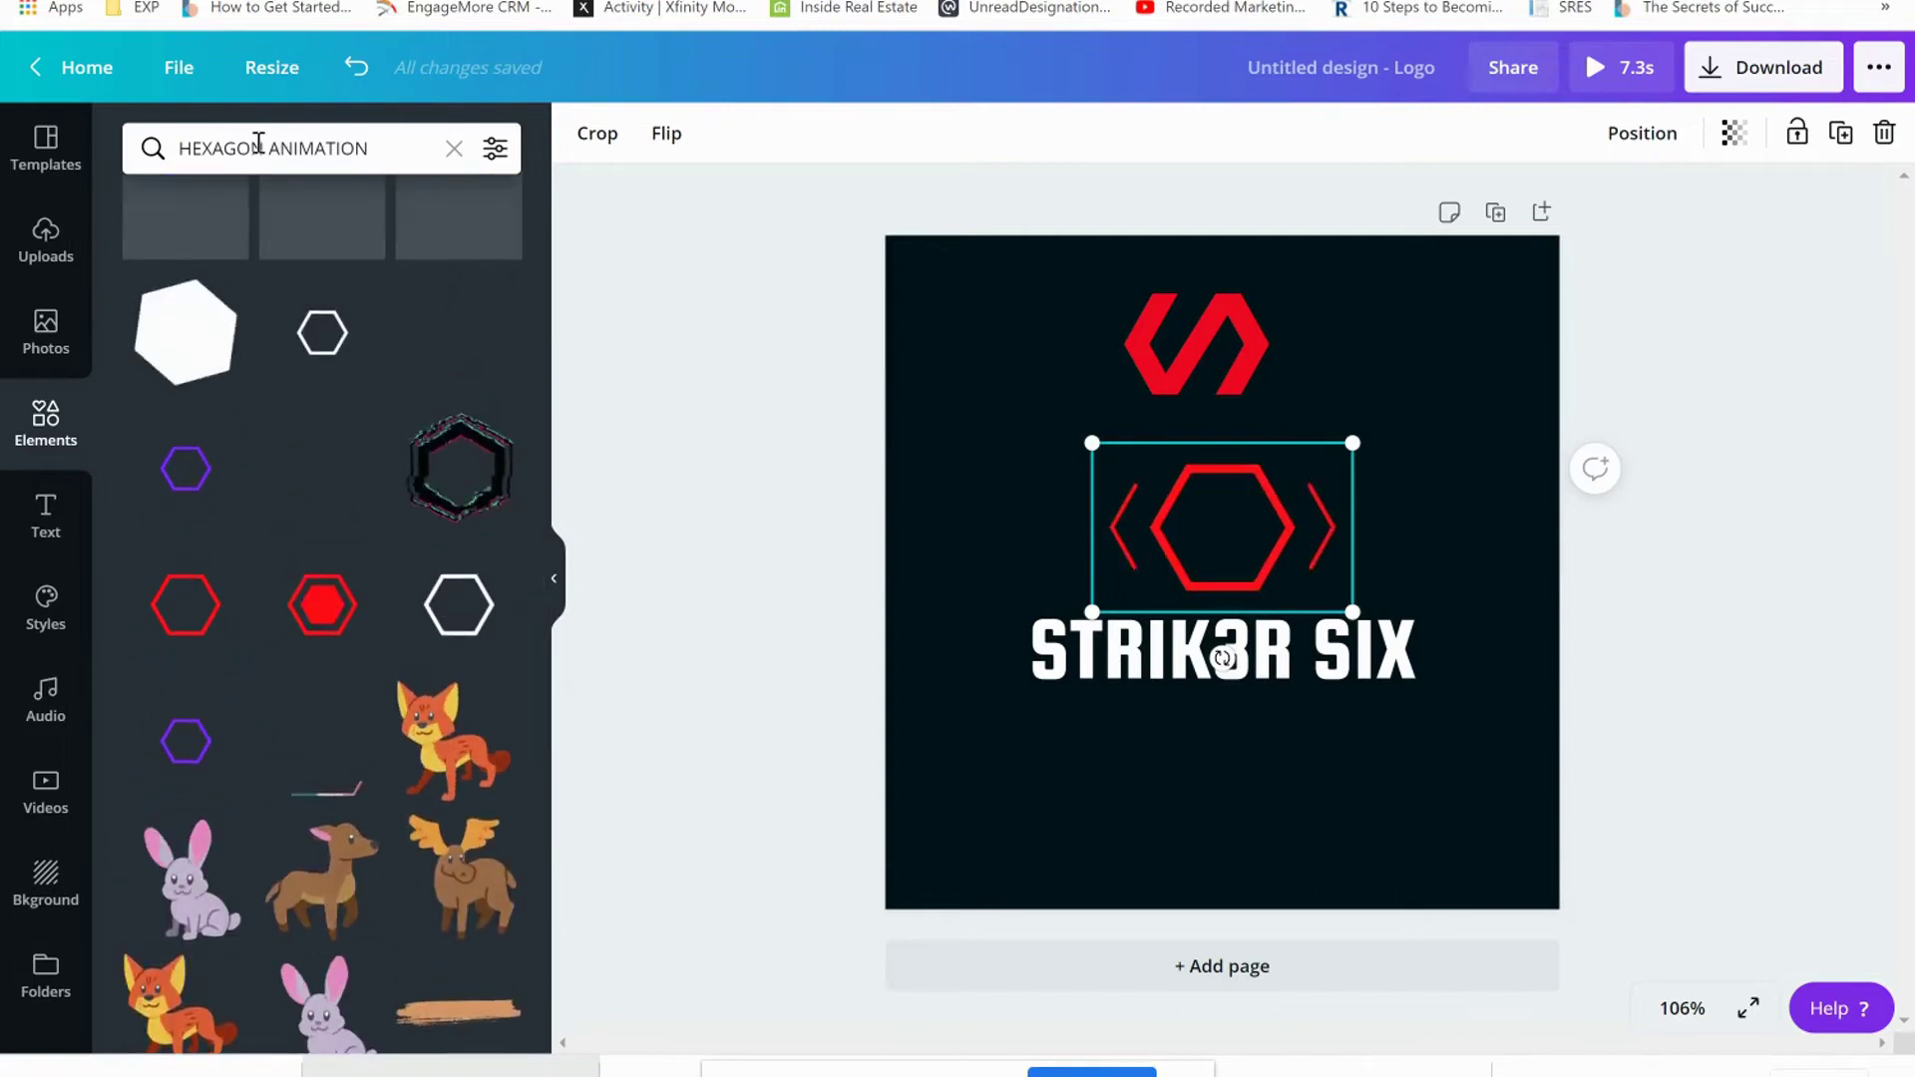
Step: Change the element search to "CIRCLE ANIMATION" and look through the animated circles on offer
double_click(161, 149)
text(CIR)
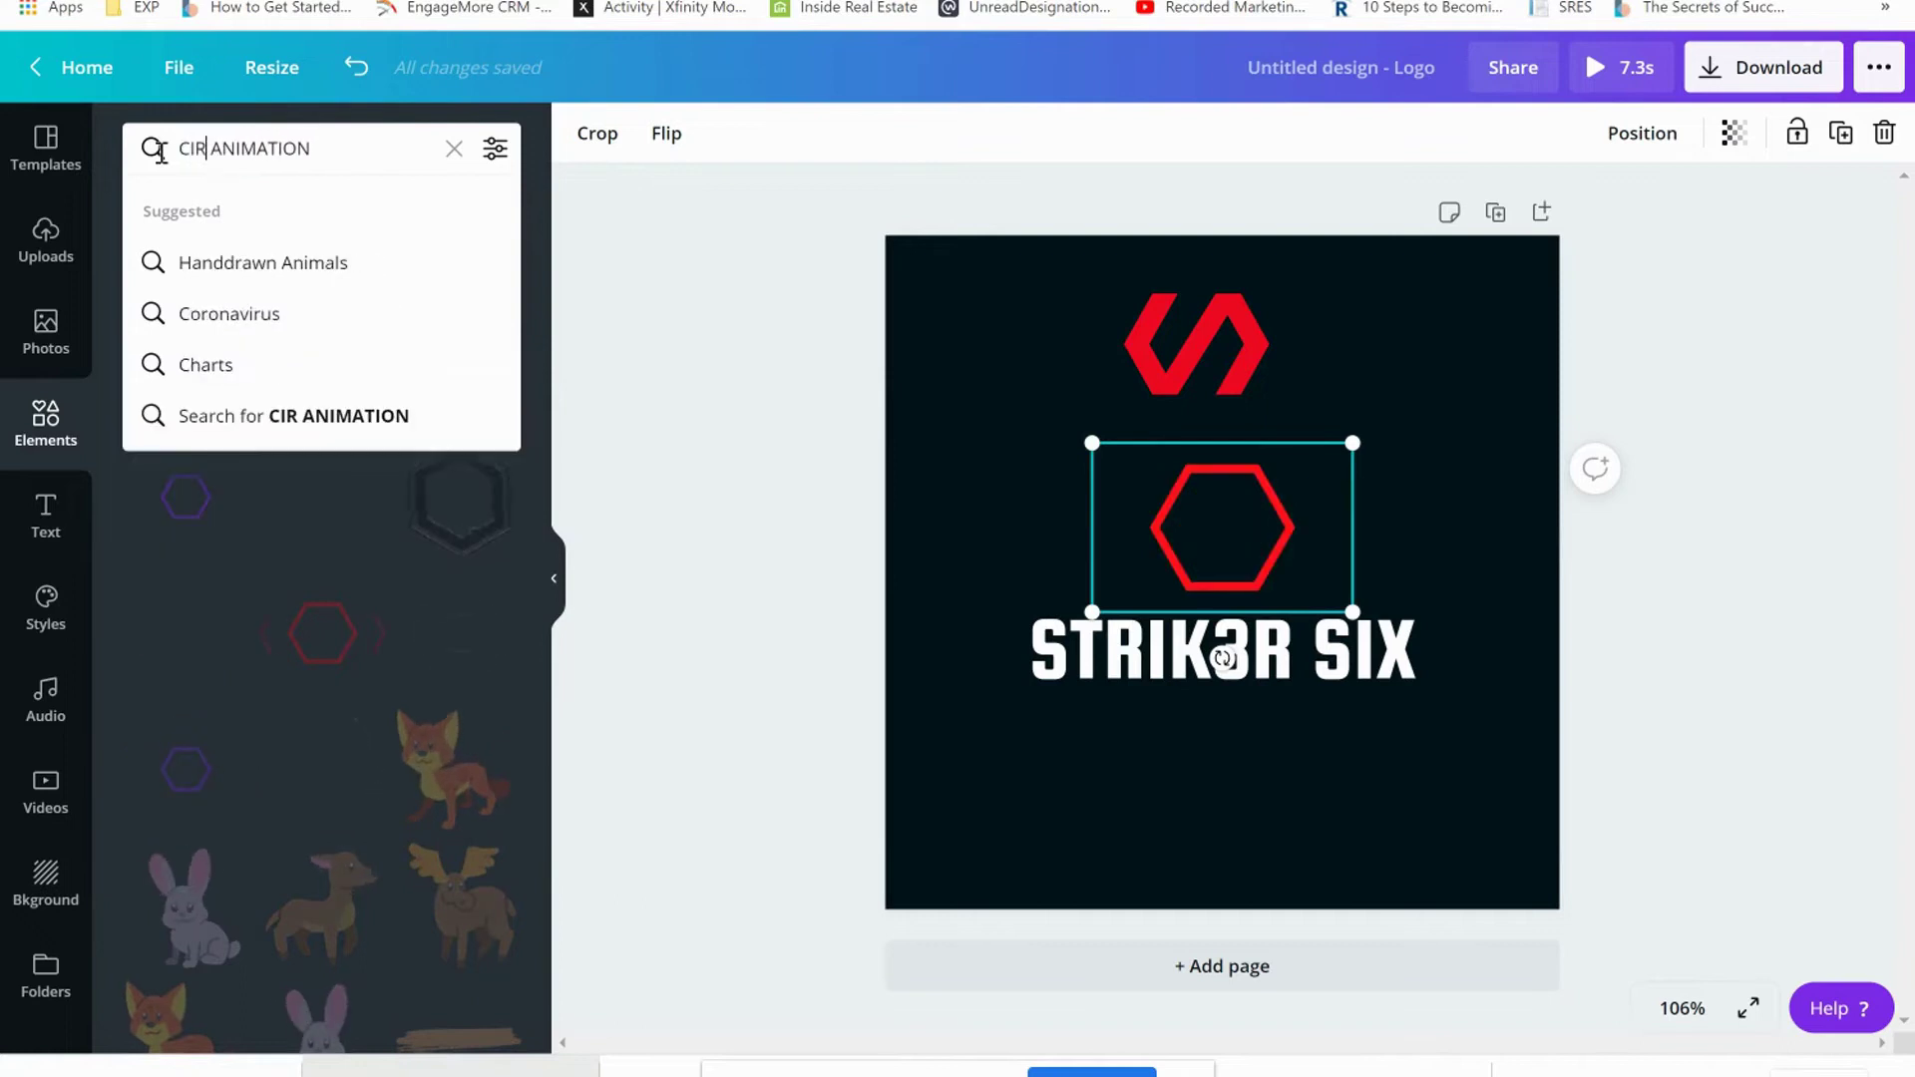
text(CLE)
key(Return)
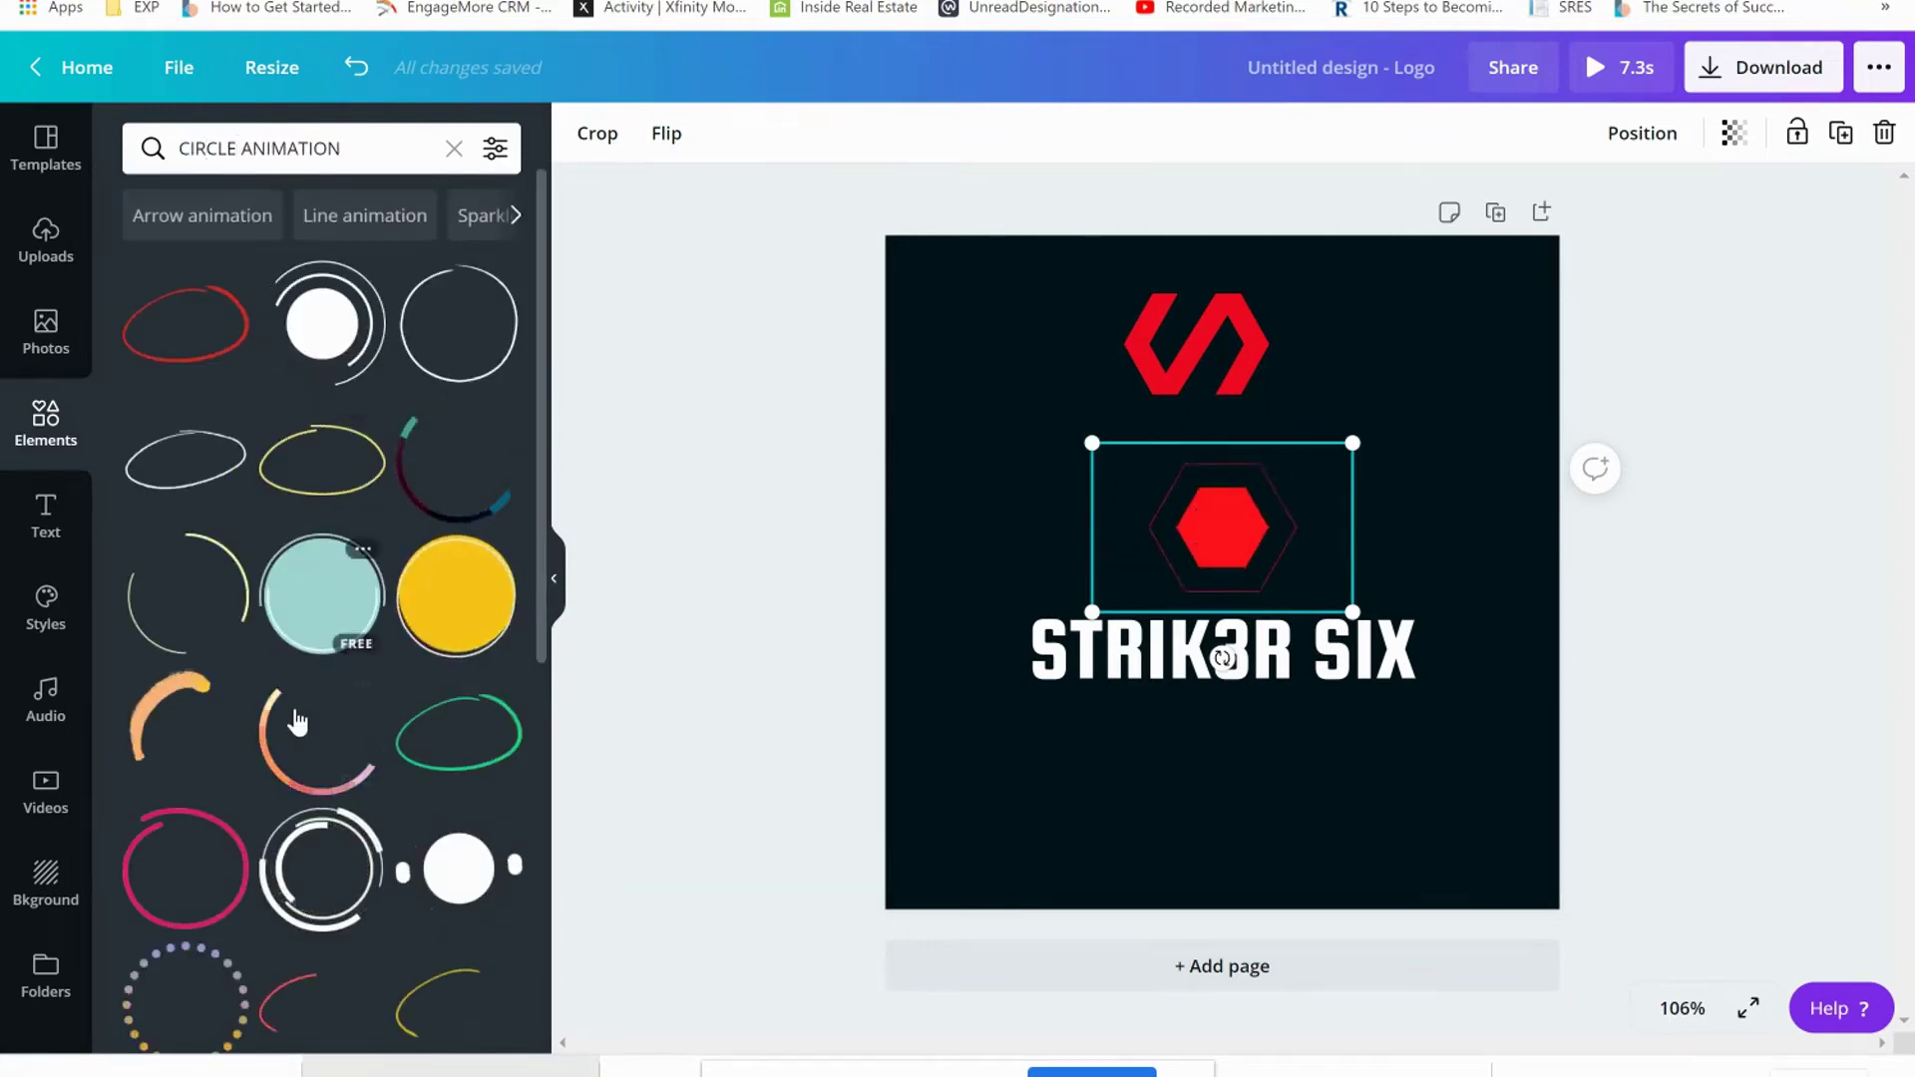
scroll(296, 720, down, 6)
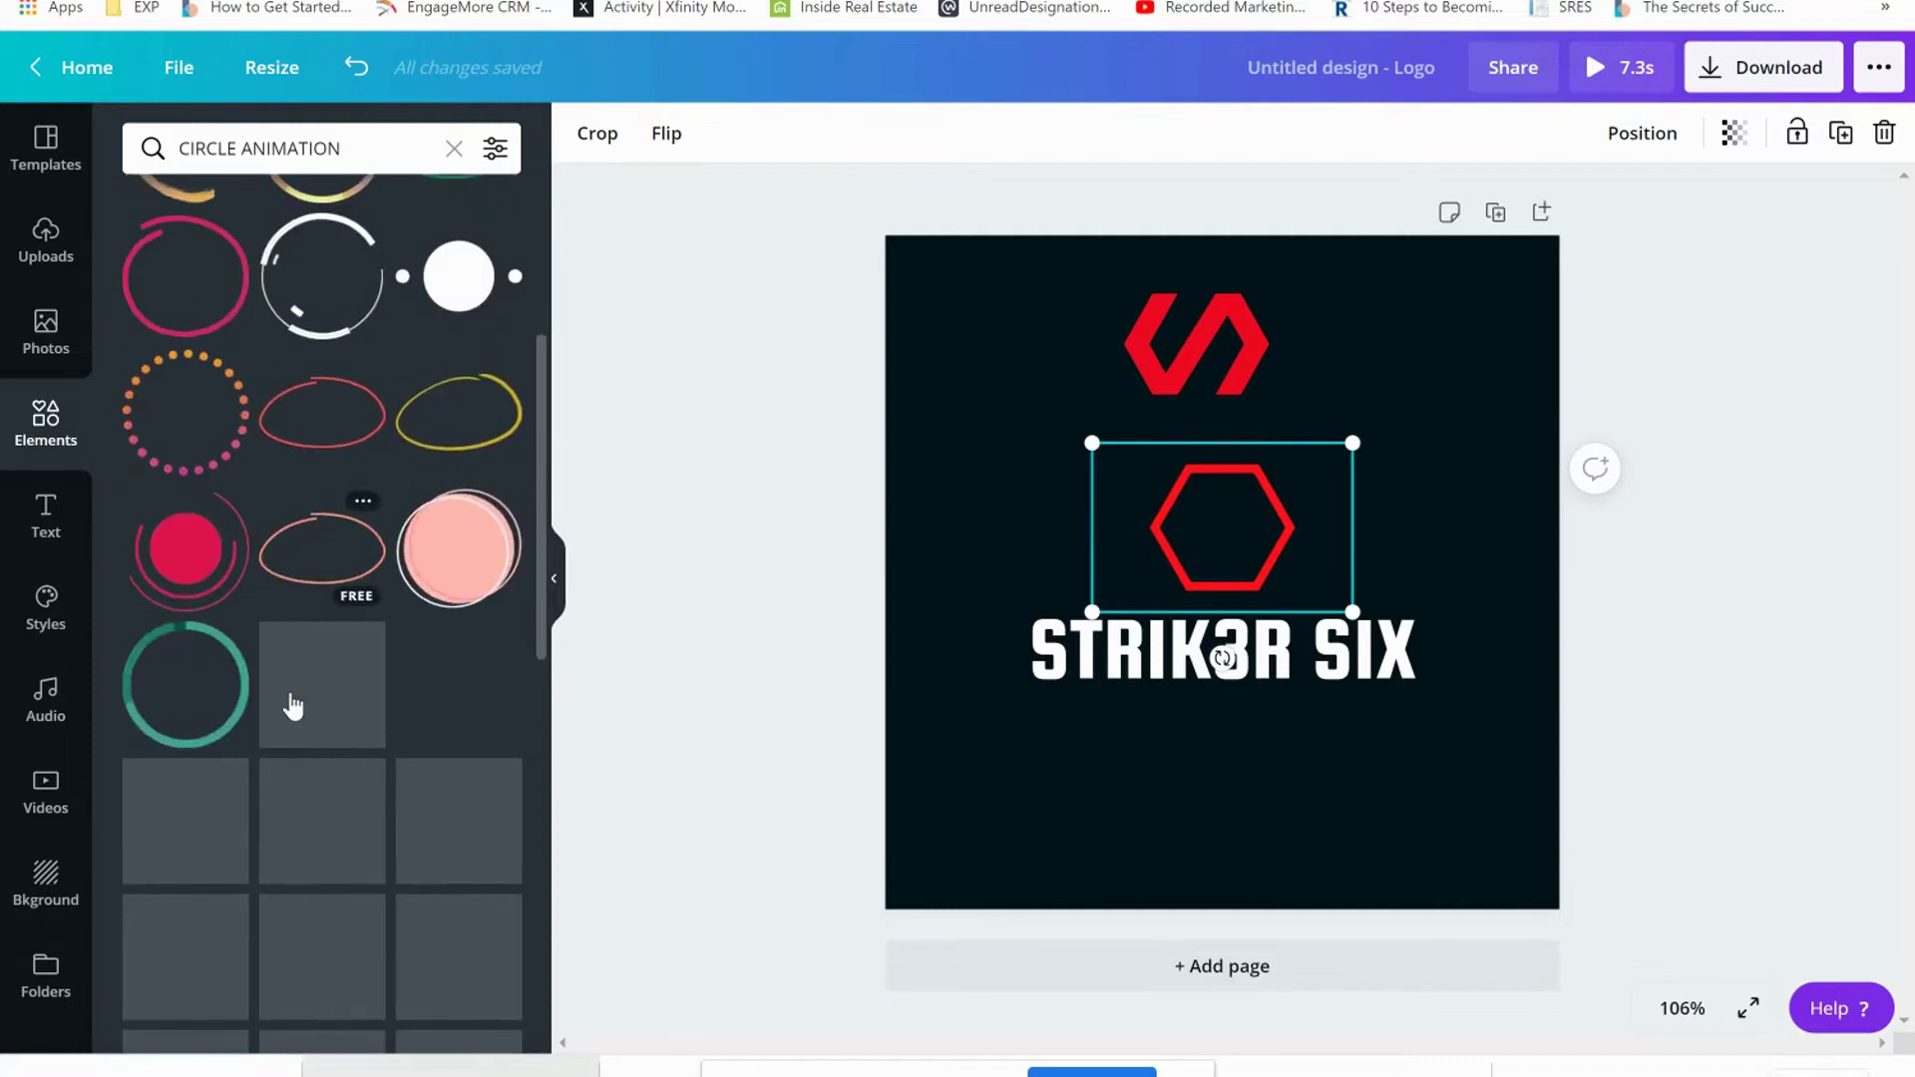
scroll(290, 688, down, 2)
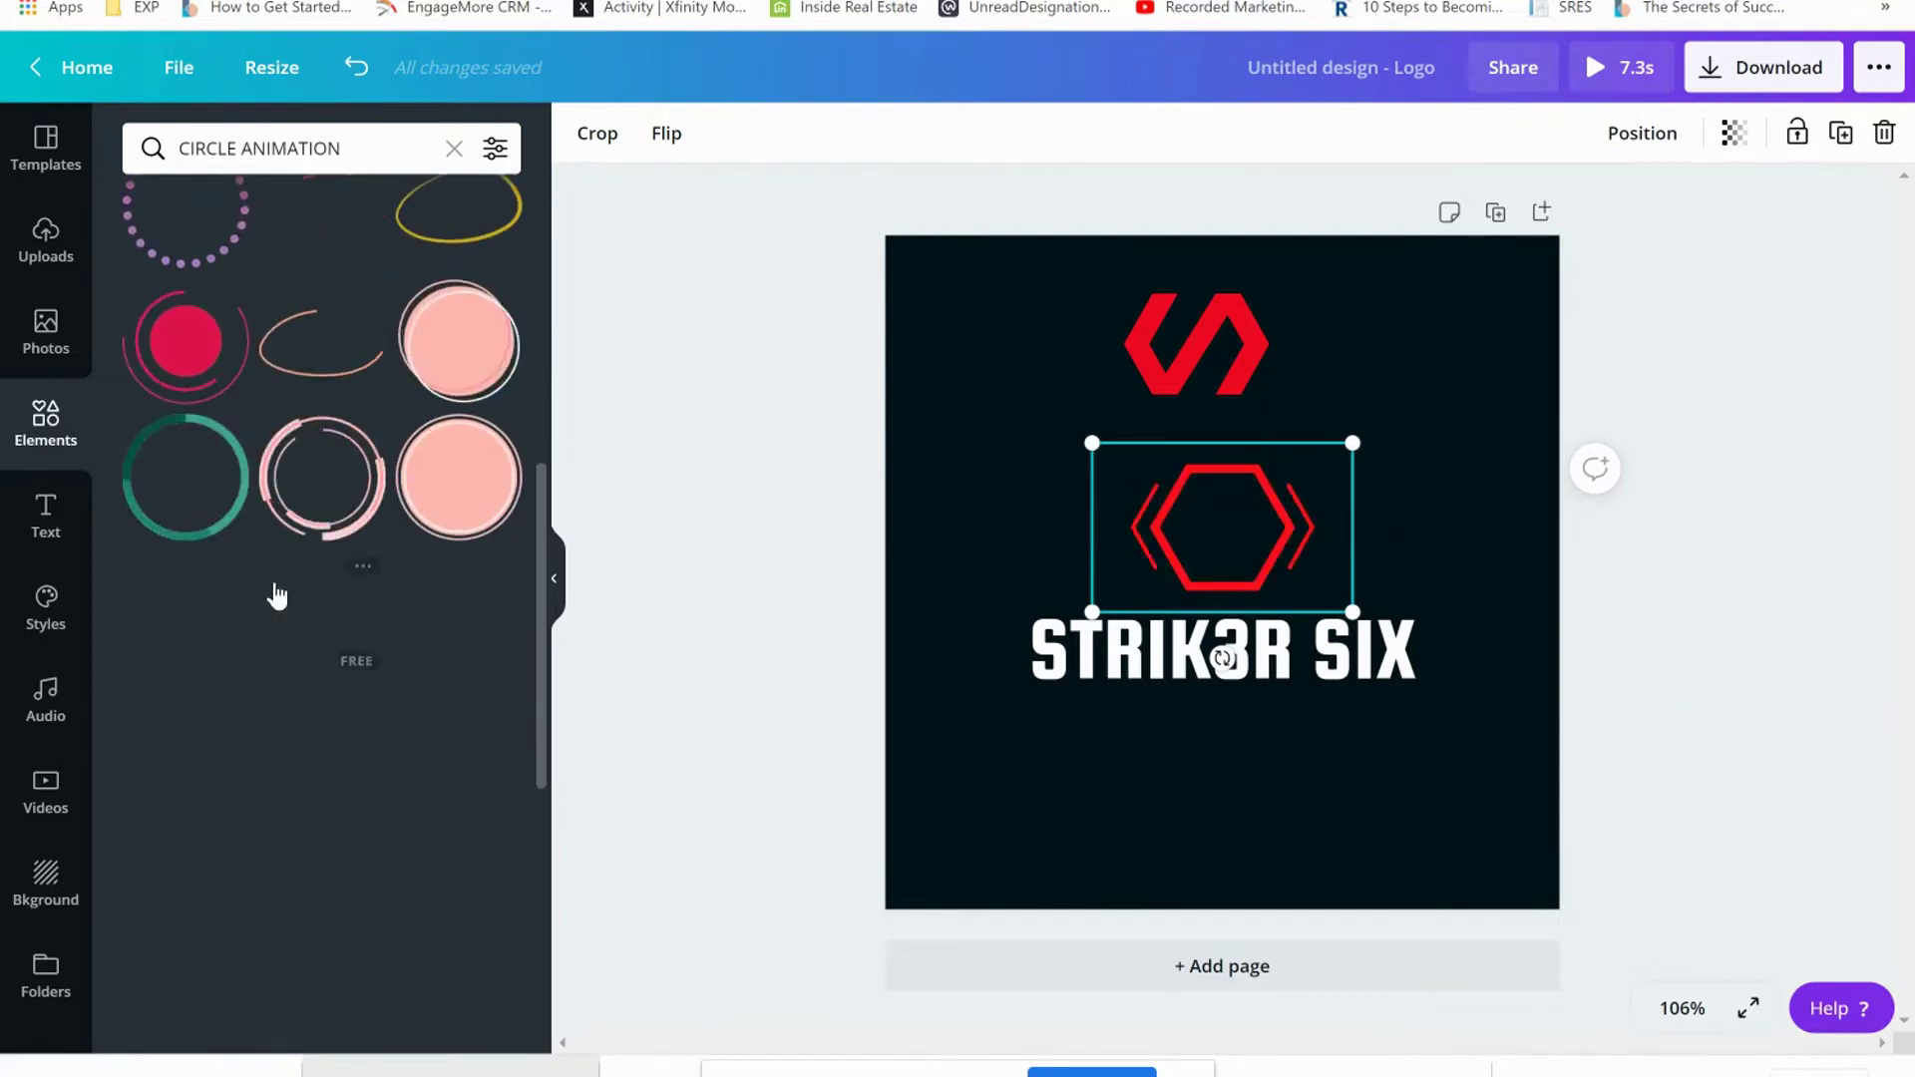
Step: Finish looking through the animated circles and change the element search to "SQUARE ANIMATION"
scroll(317, 631, down, 4)
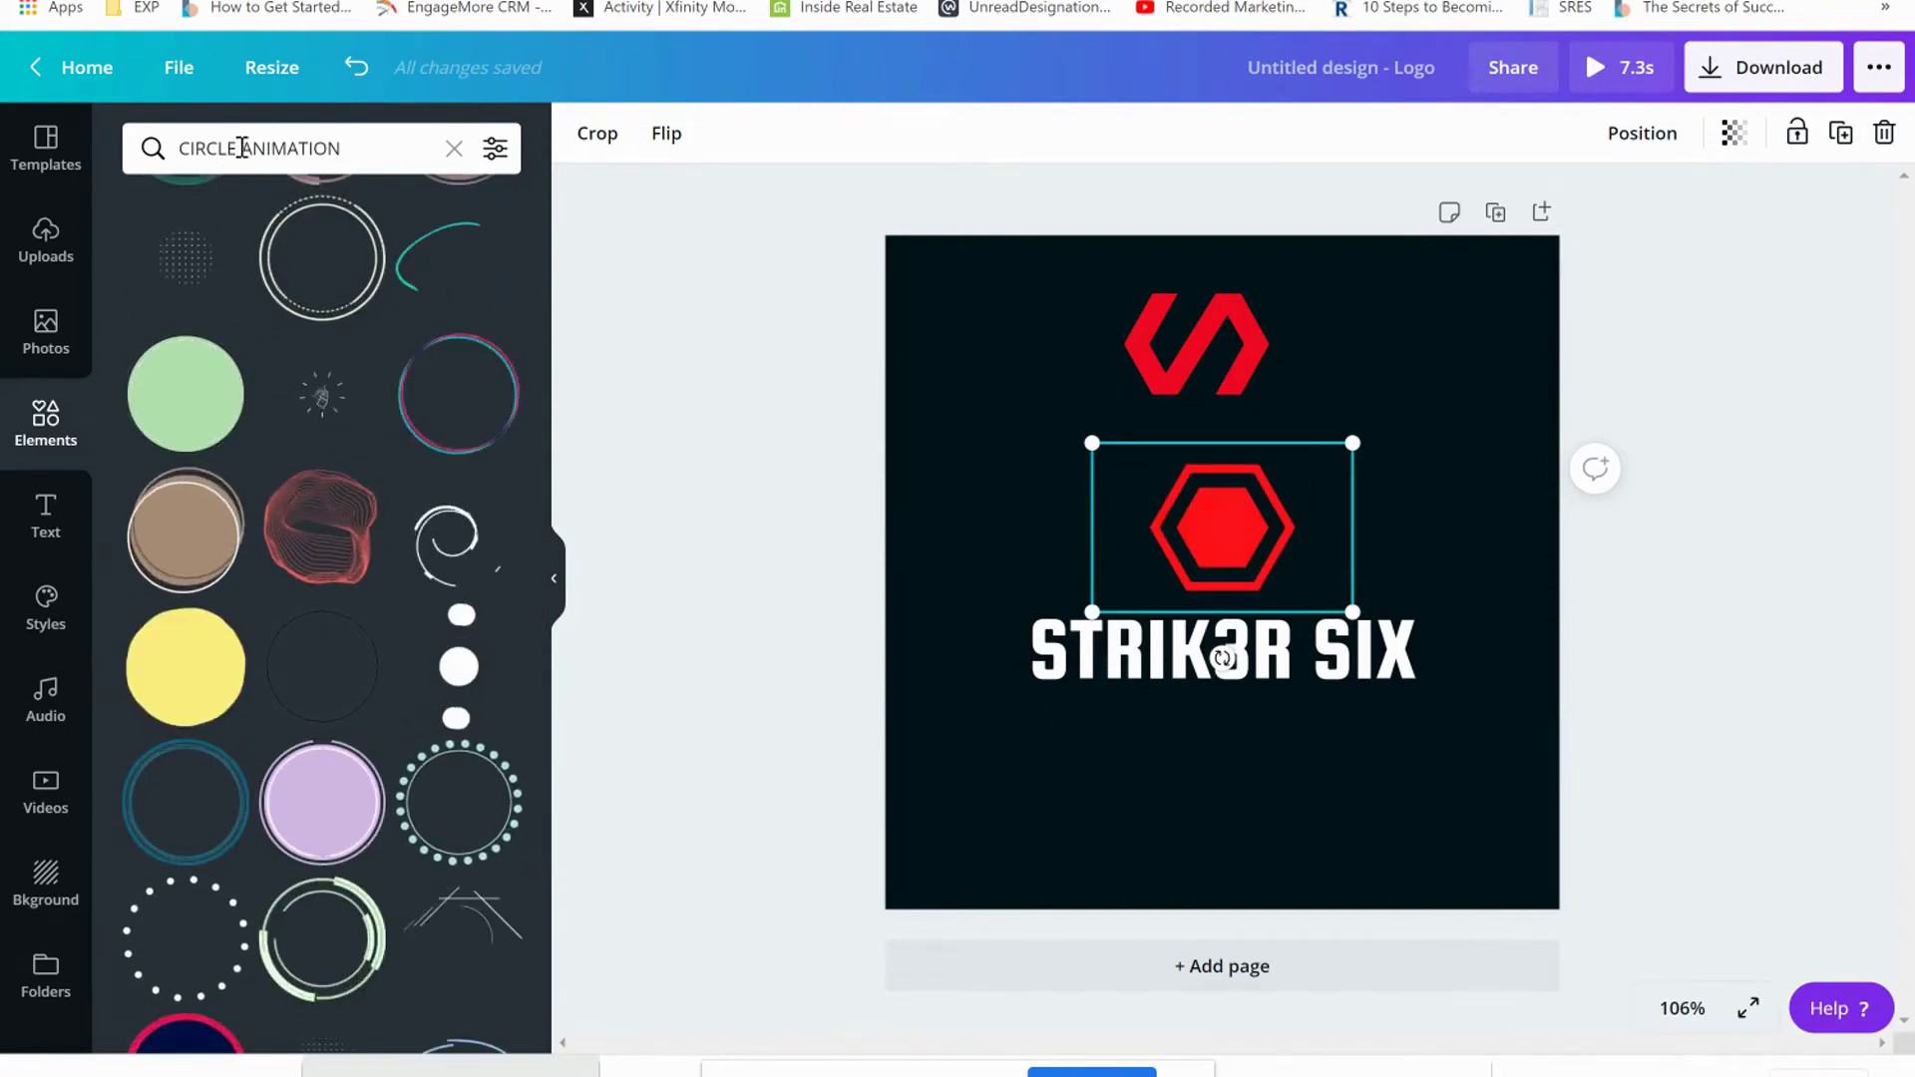
double_click(181, 148)
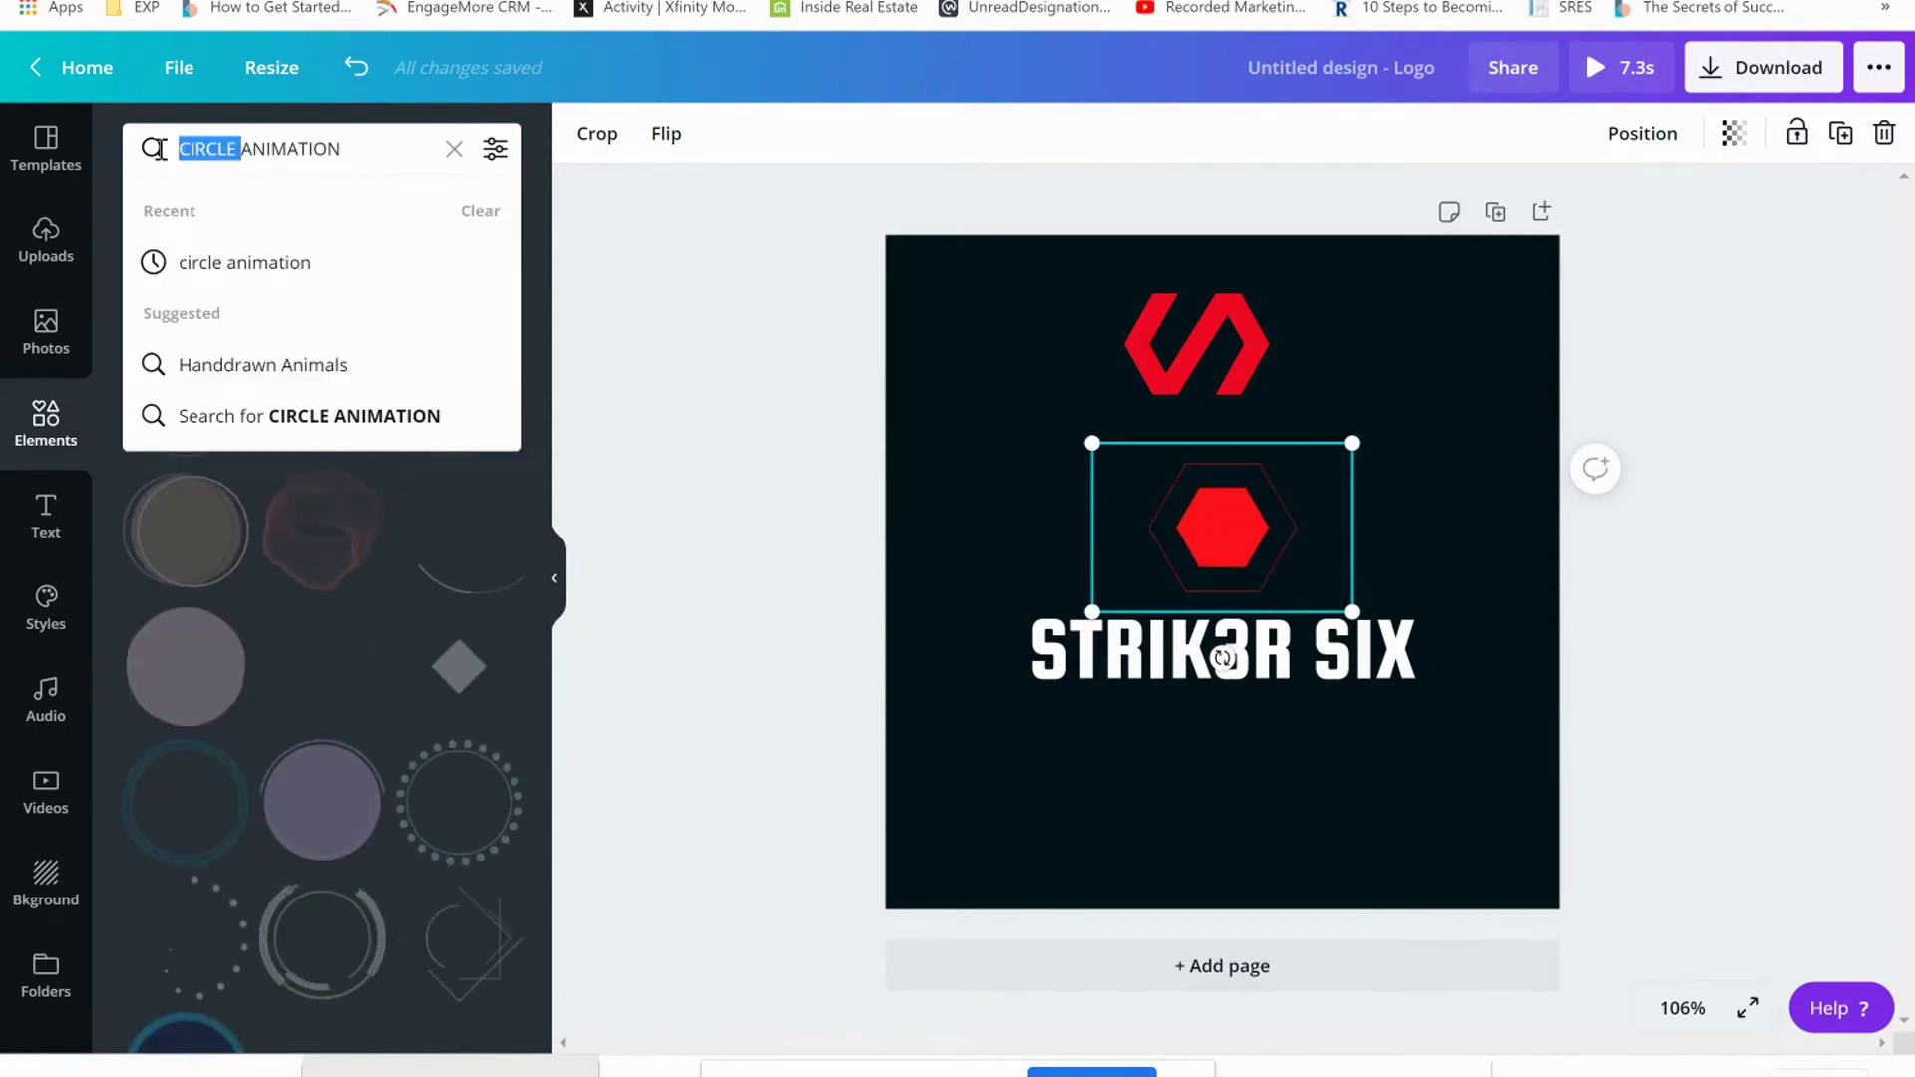
text(SQUARE)
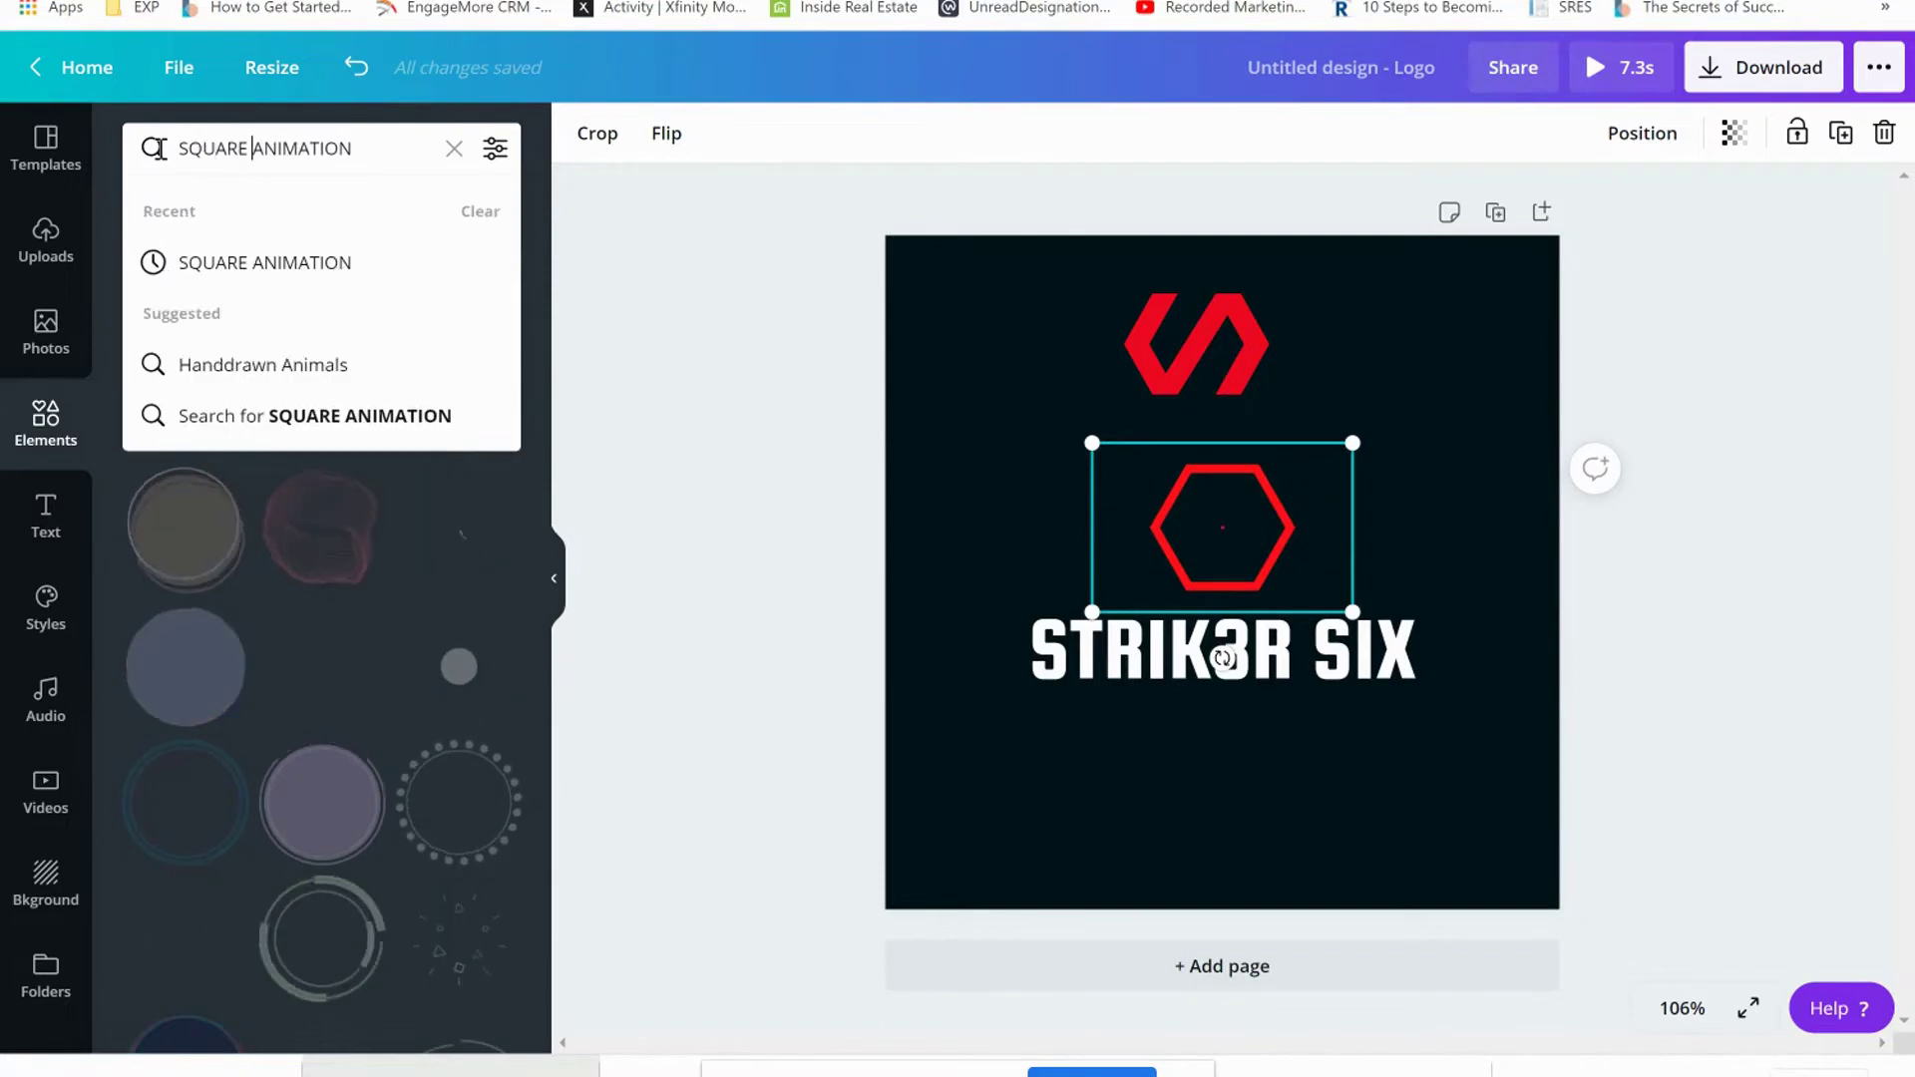
key(Return)
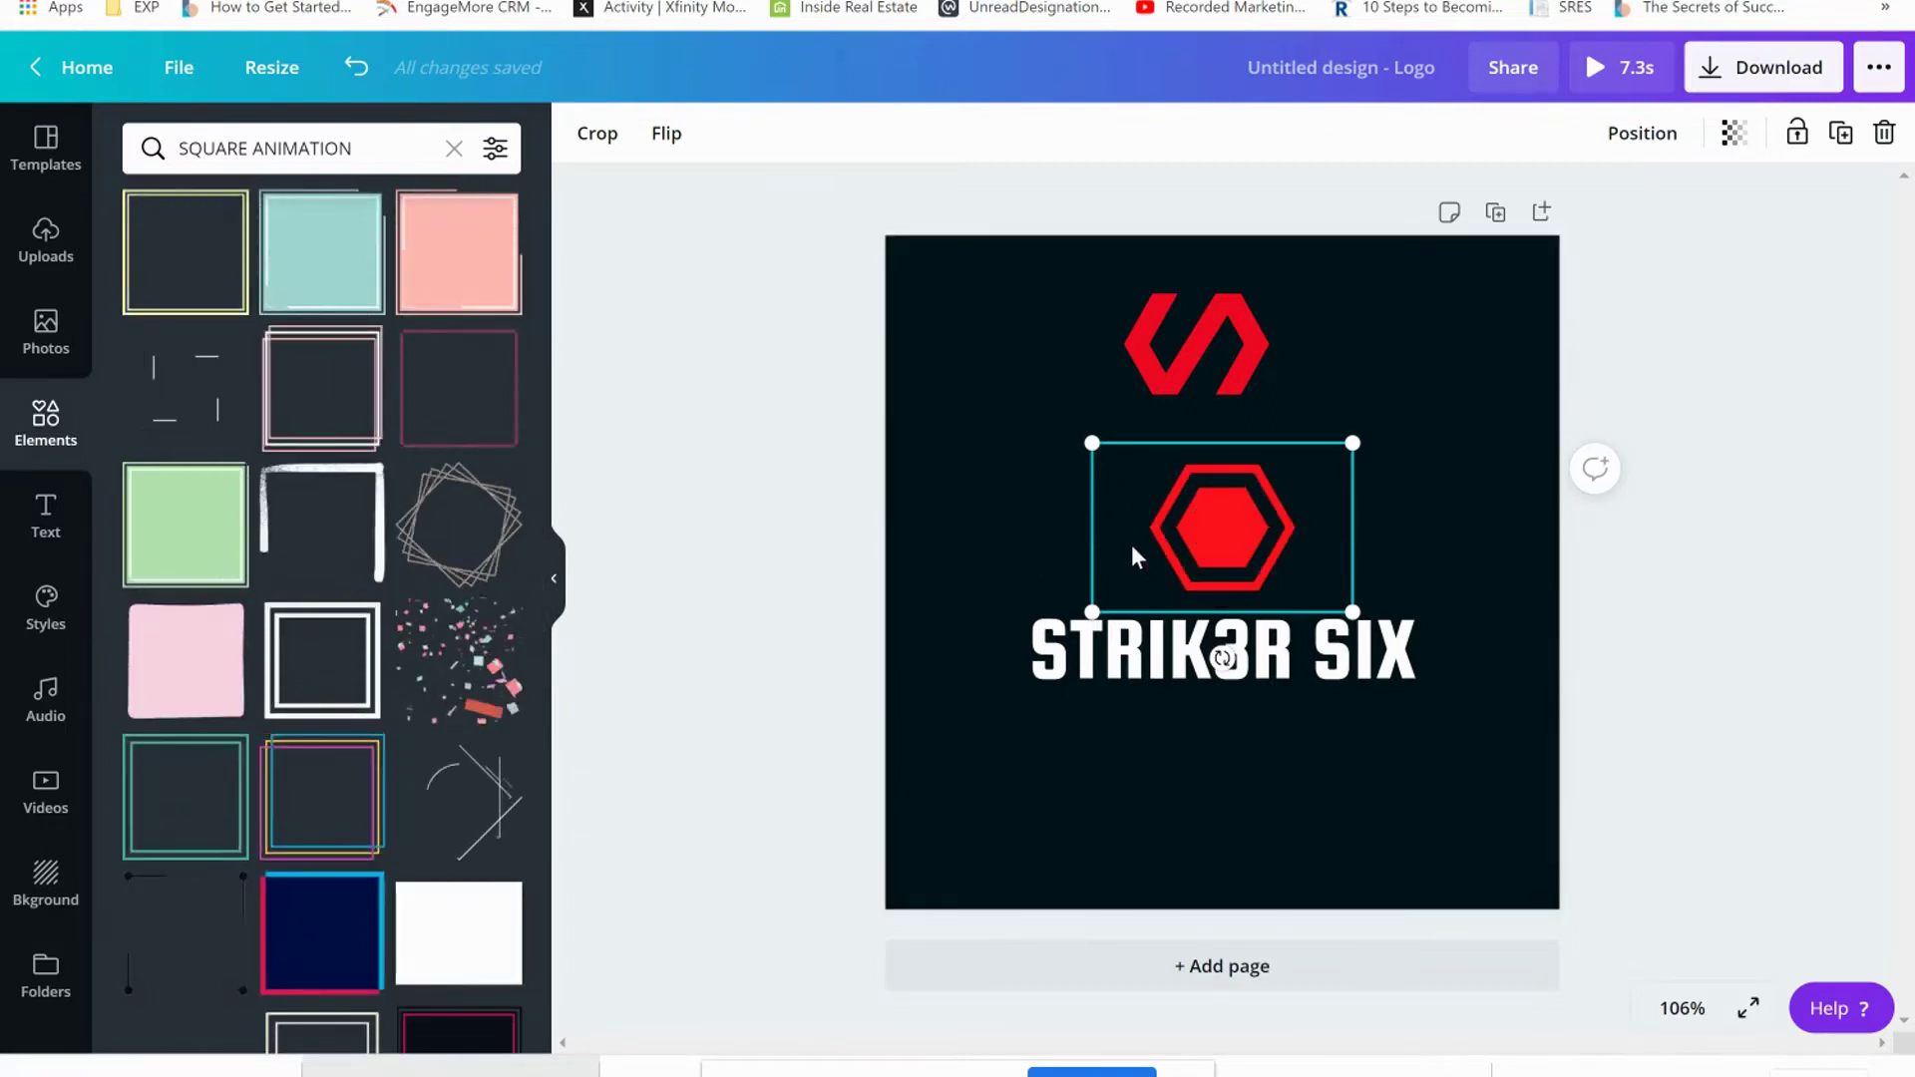
Step: Return to the start of the Animated Logo templates and add the black TEAM20 template with the magenta diamond as page 2
click(46, 158)
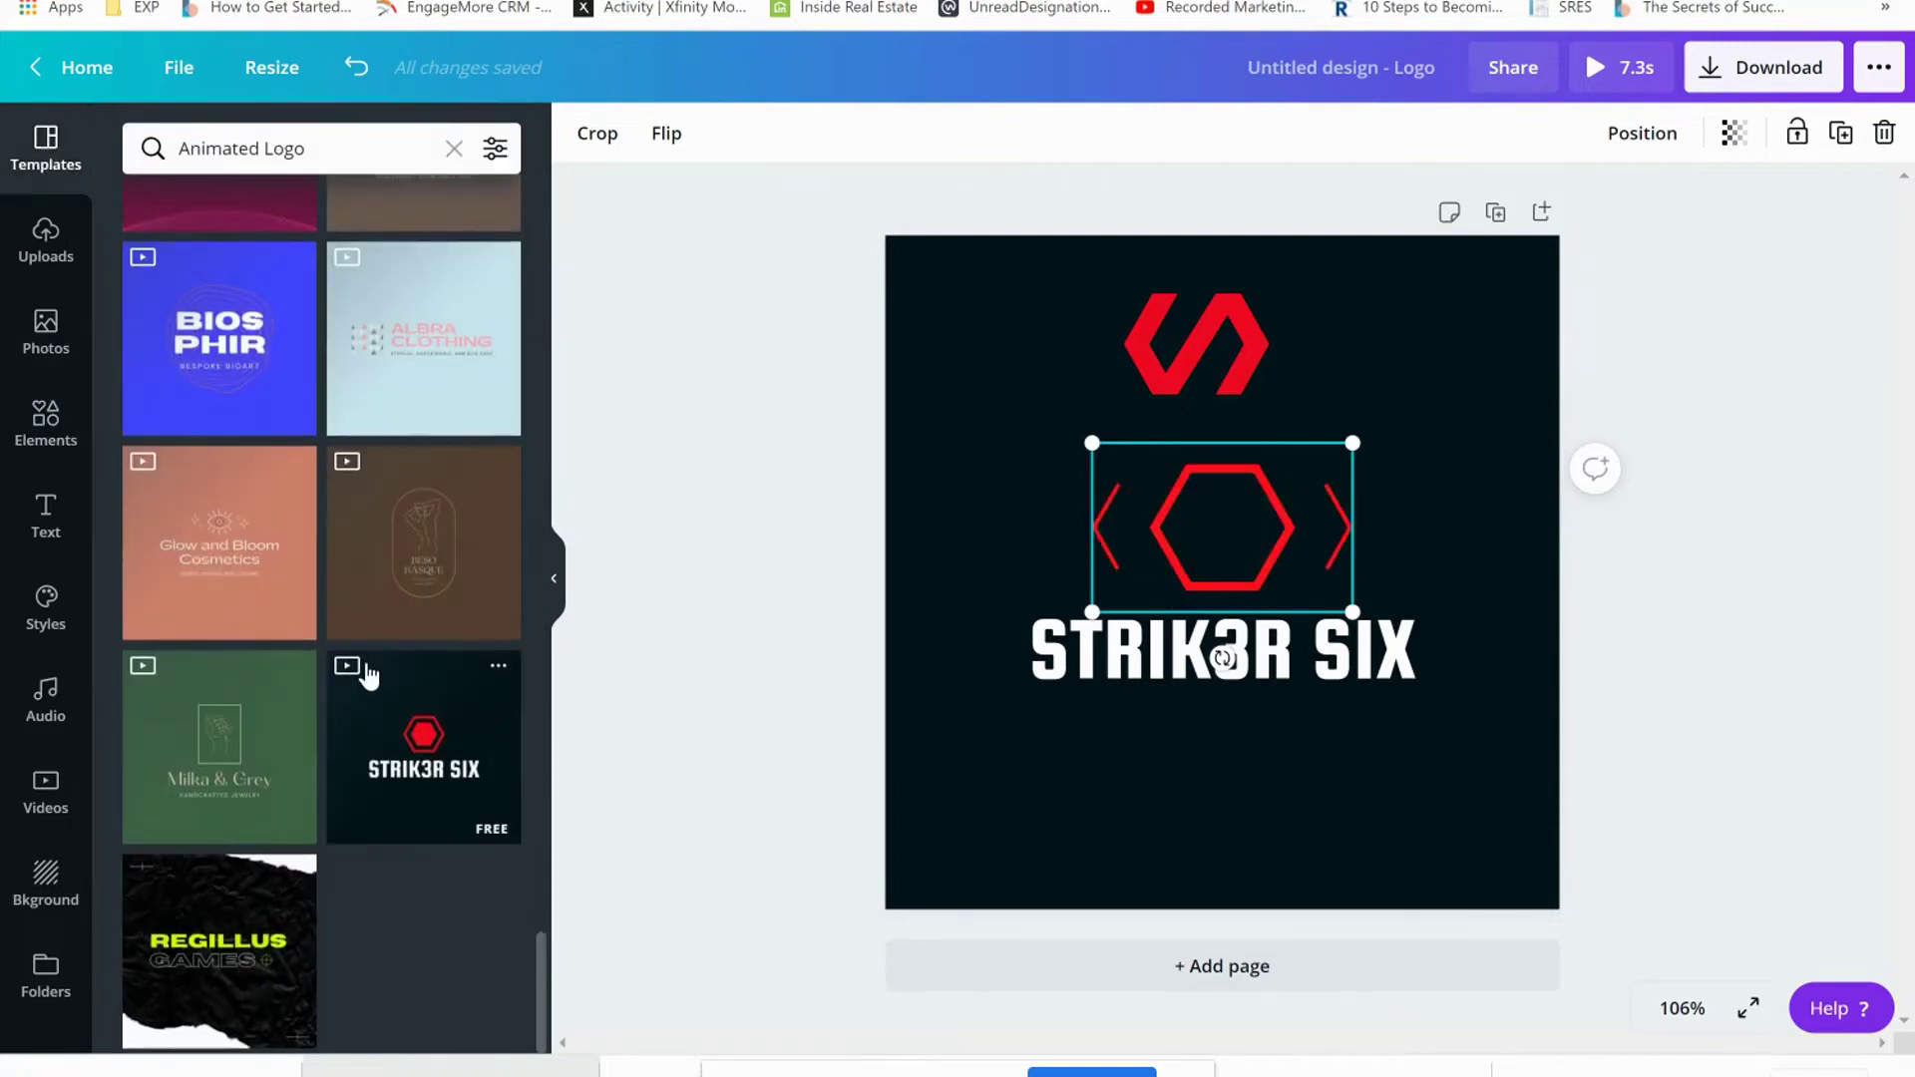
scroll(369, 658, up, 10)
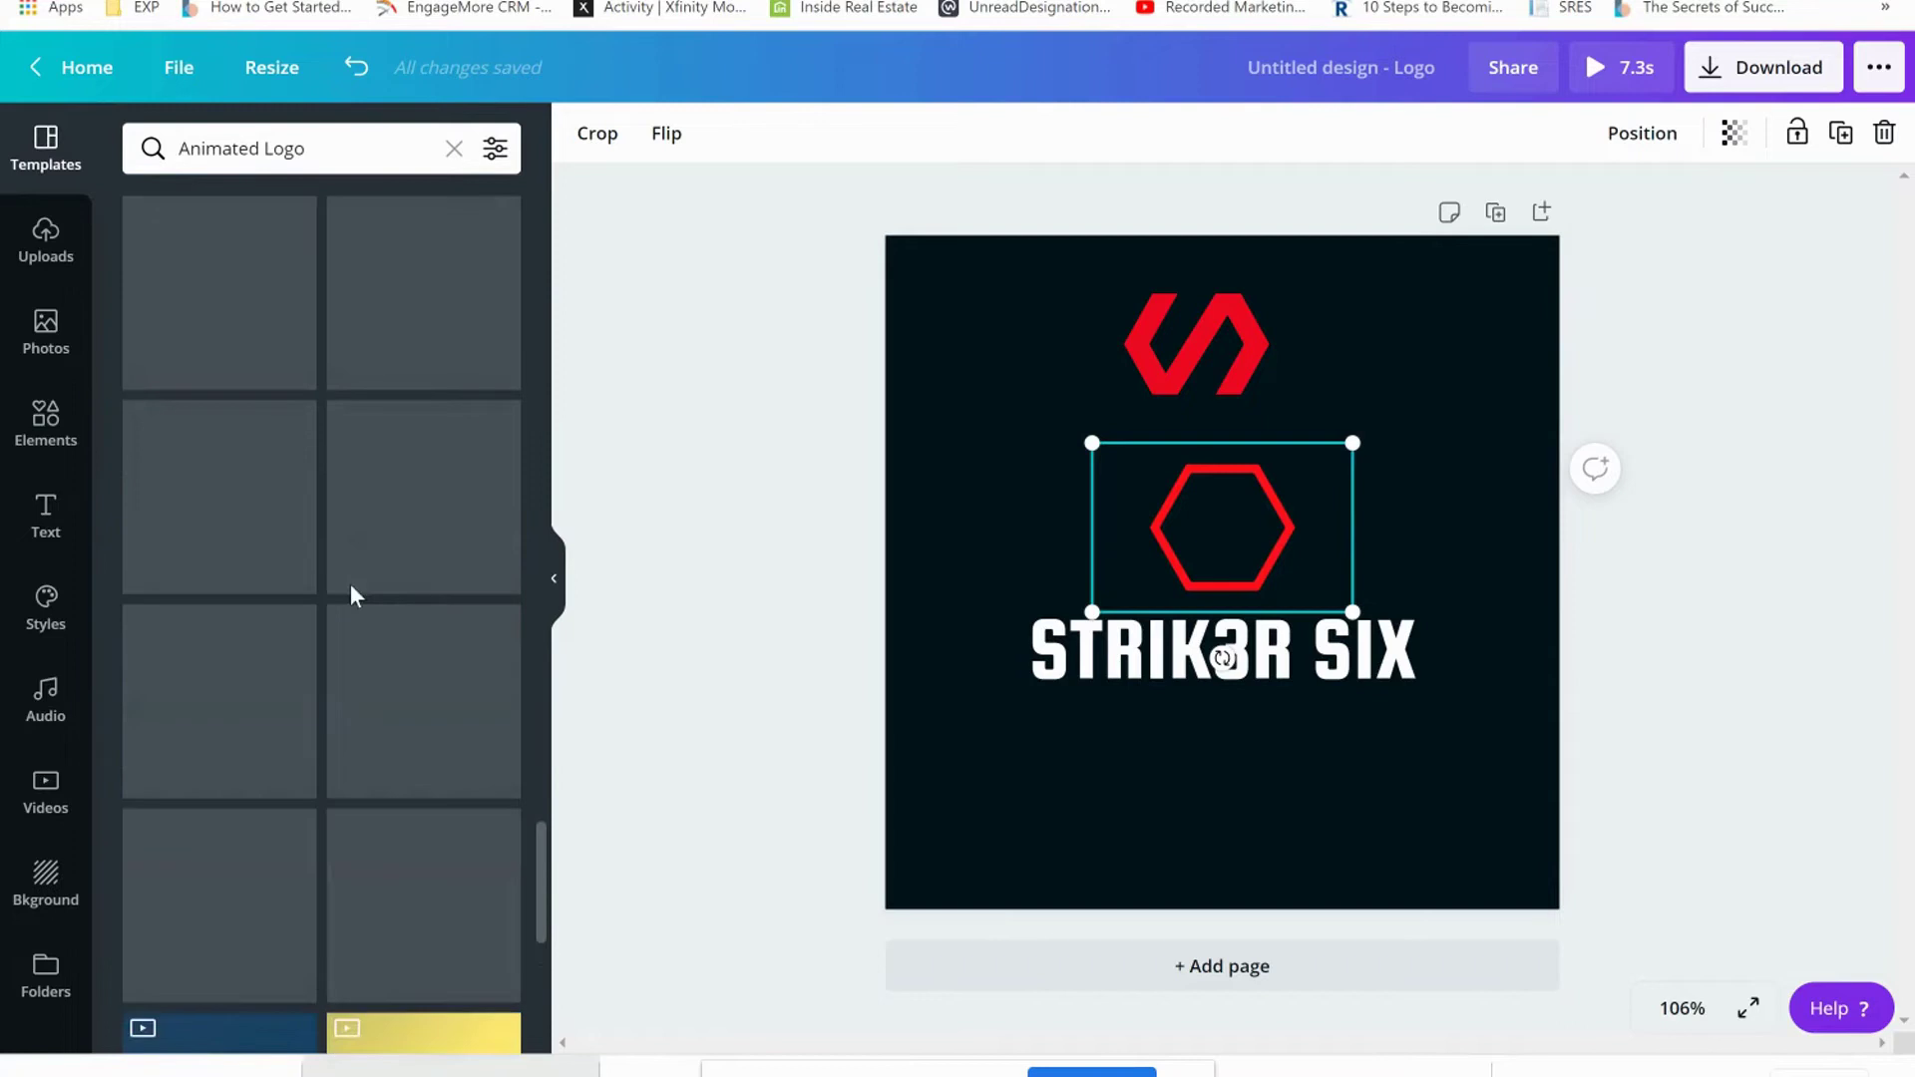
scroll(351, 588, up, 10)
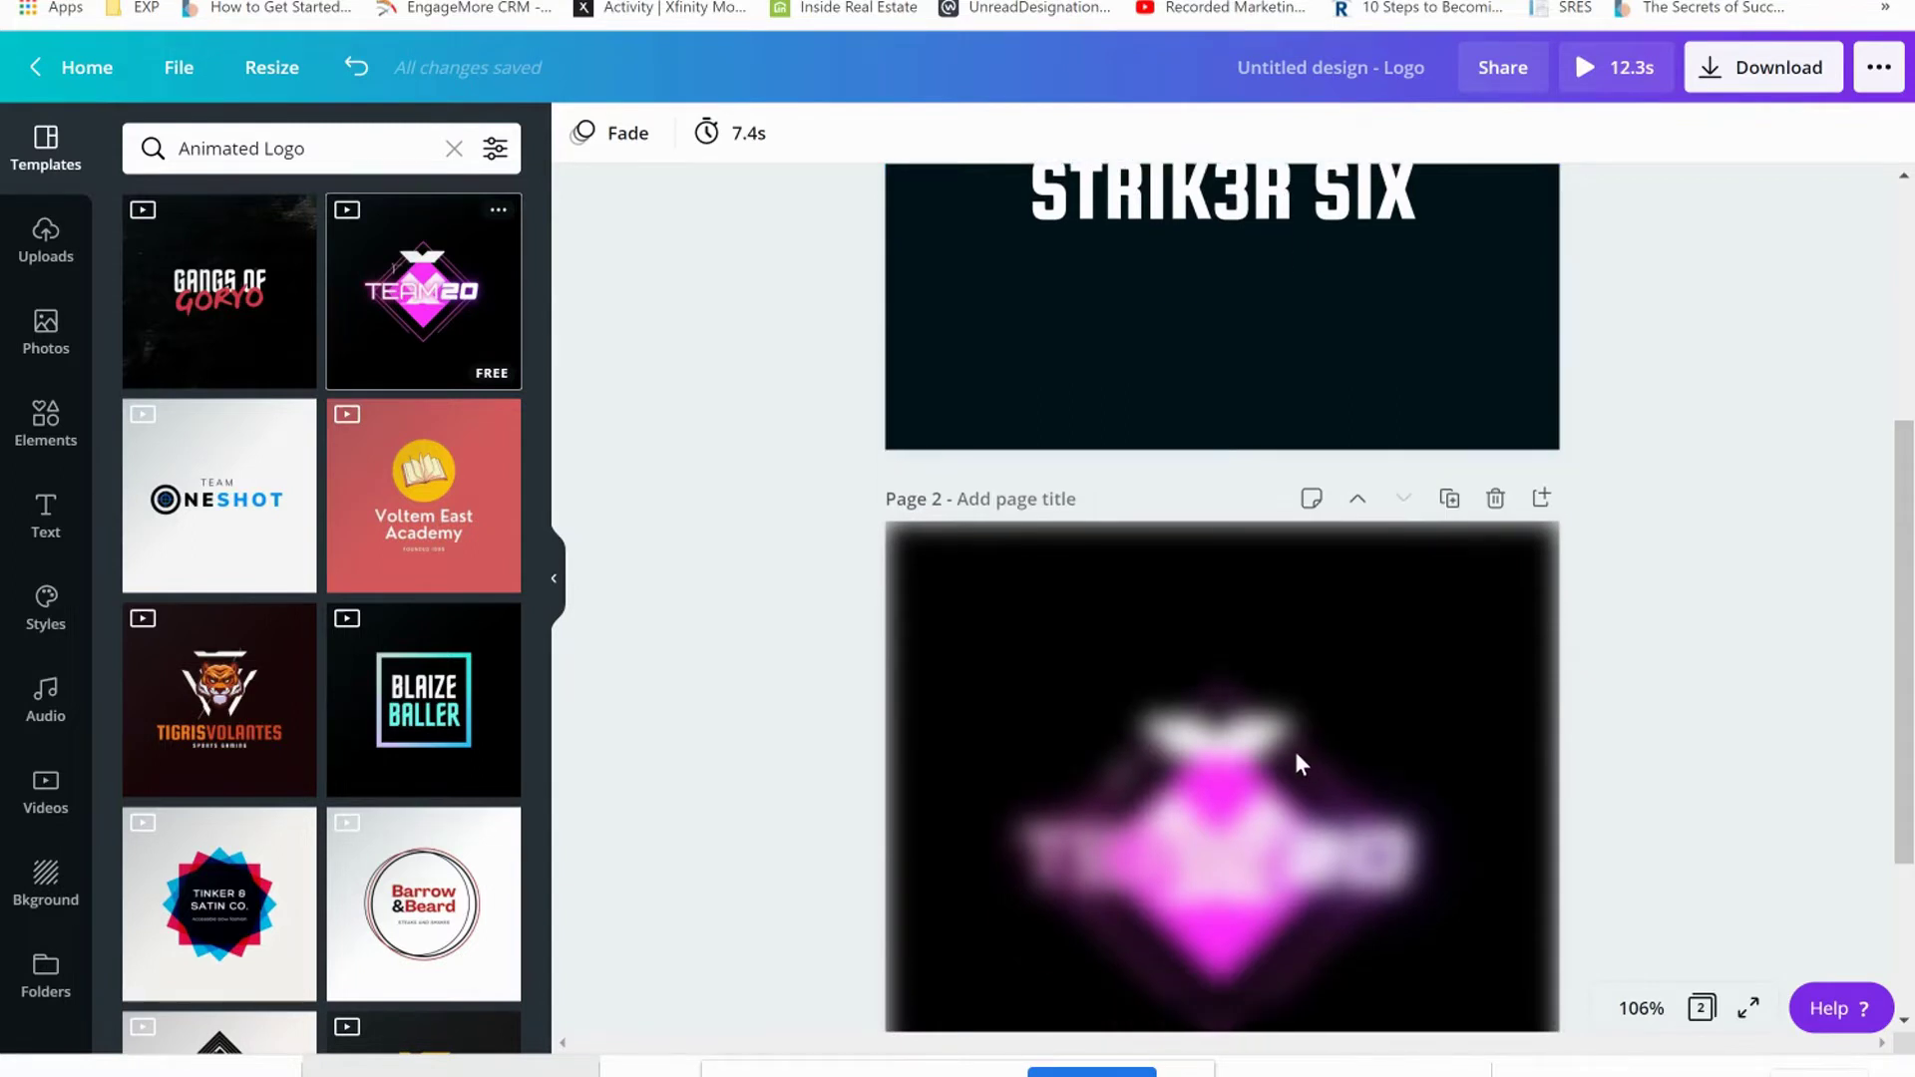
click(1294, 753)
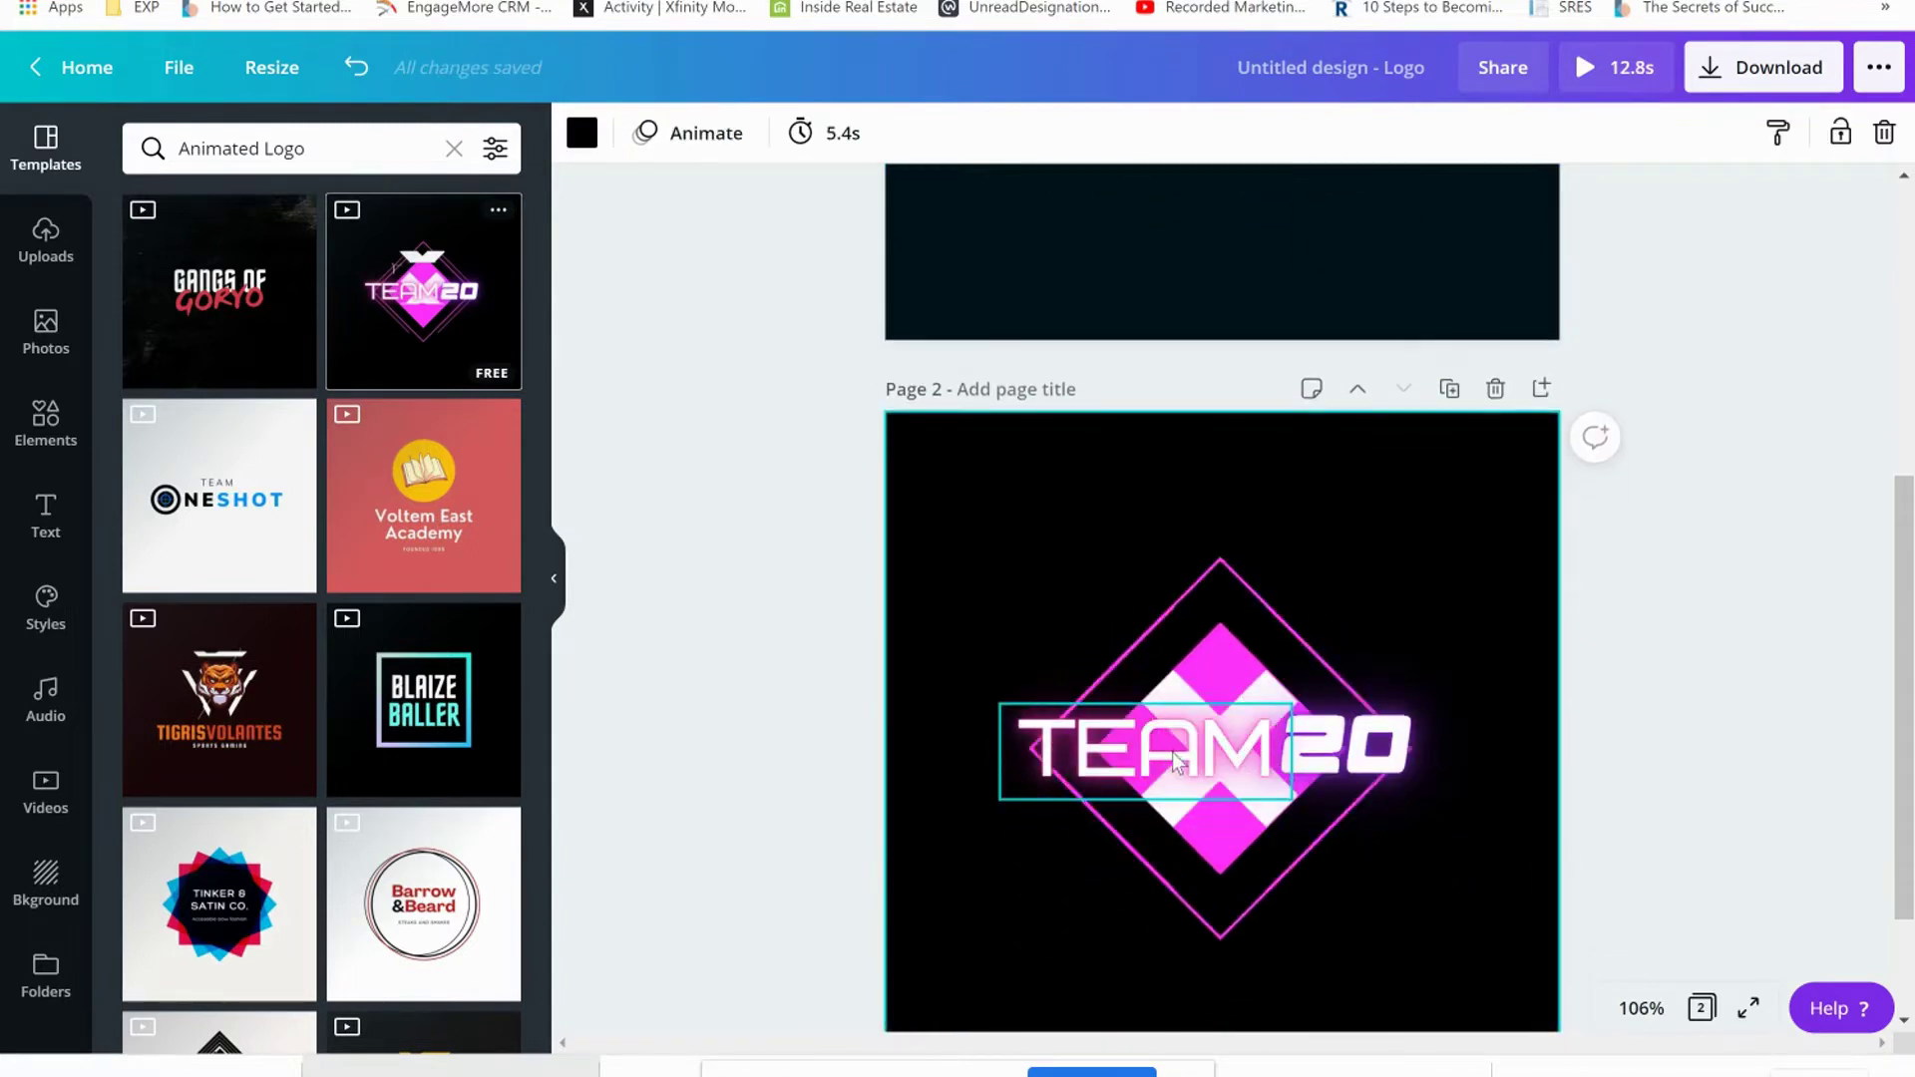
Step: Move the TEAM and 20 texts below the magenta diamond, and pull the white X off the diamond and back to its centre
drag(1171, 788, 1056, 1001)
drag(1354, 776, 1433, 1007)
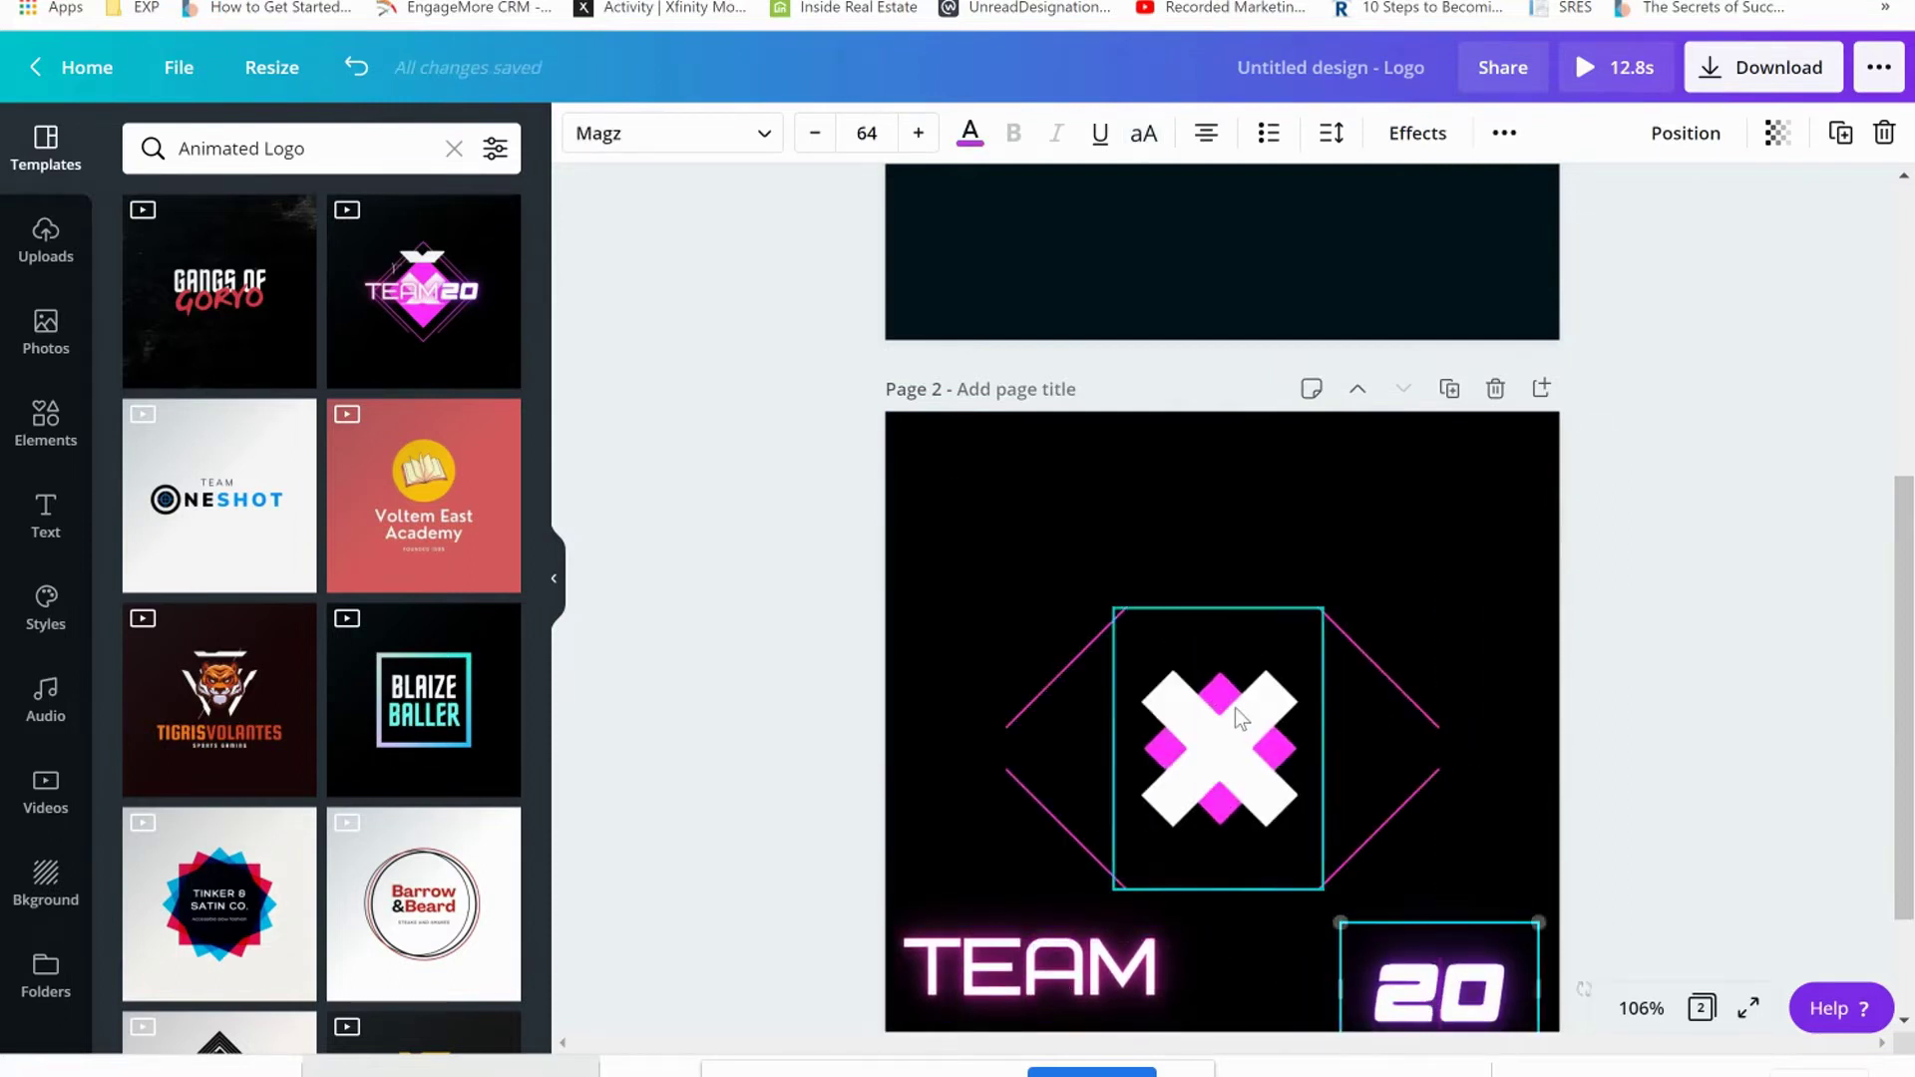
drag(1214, 790, 1023, 577)
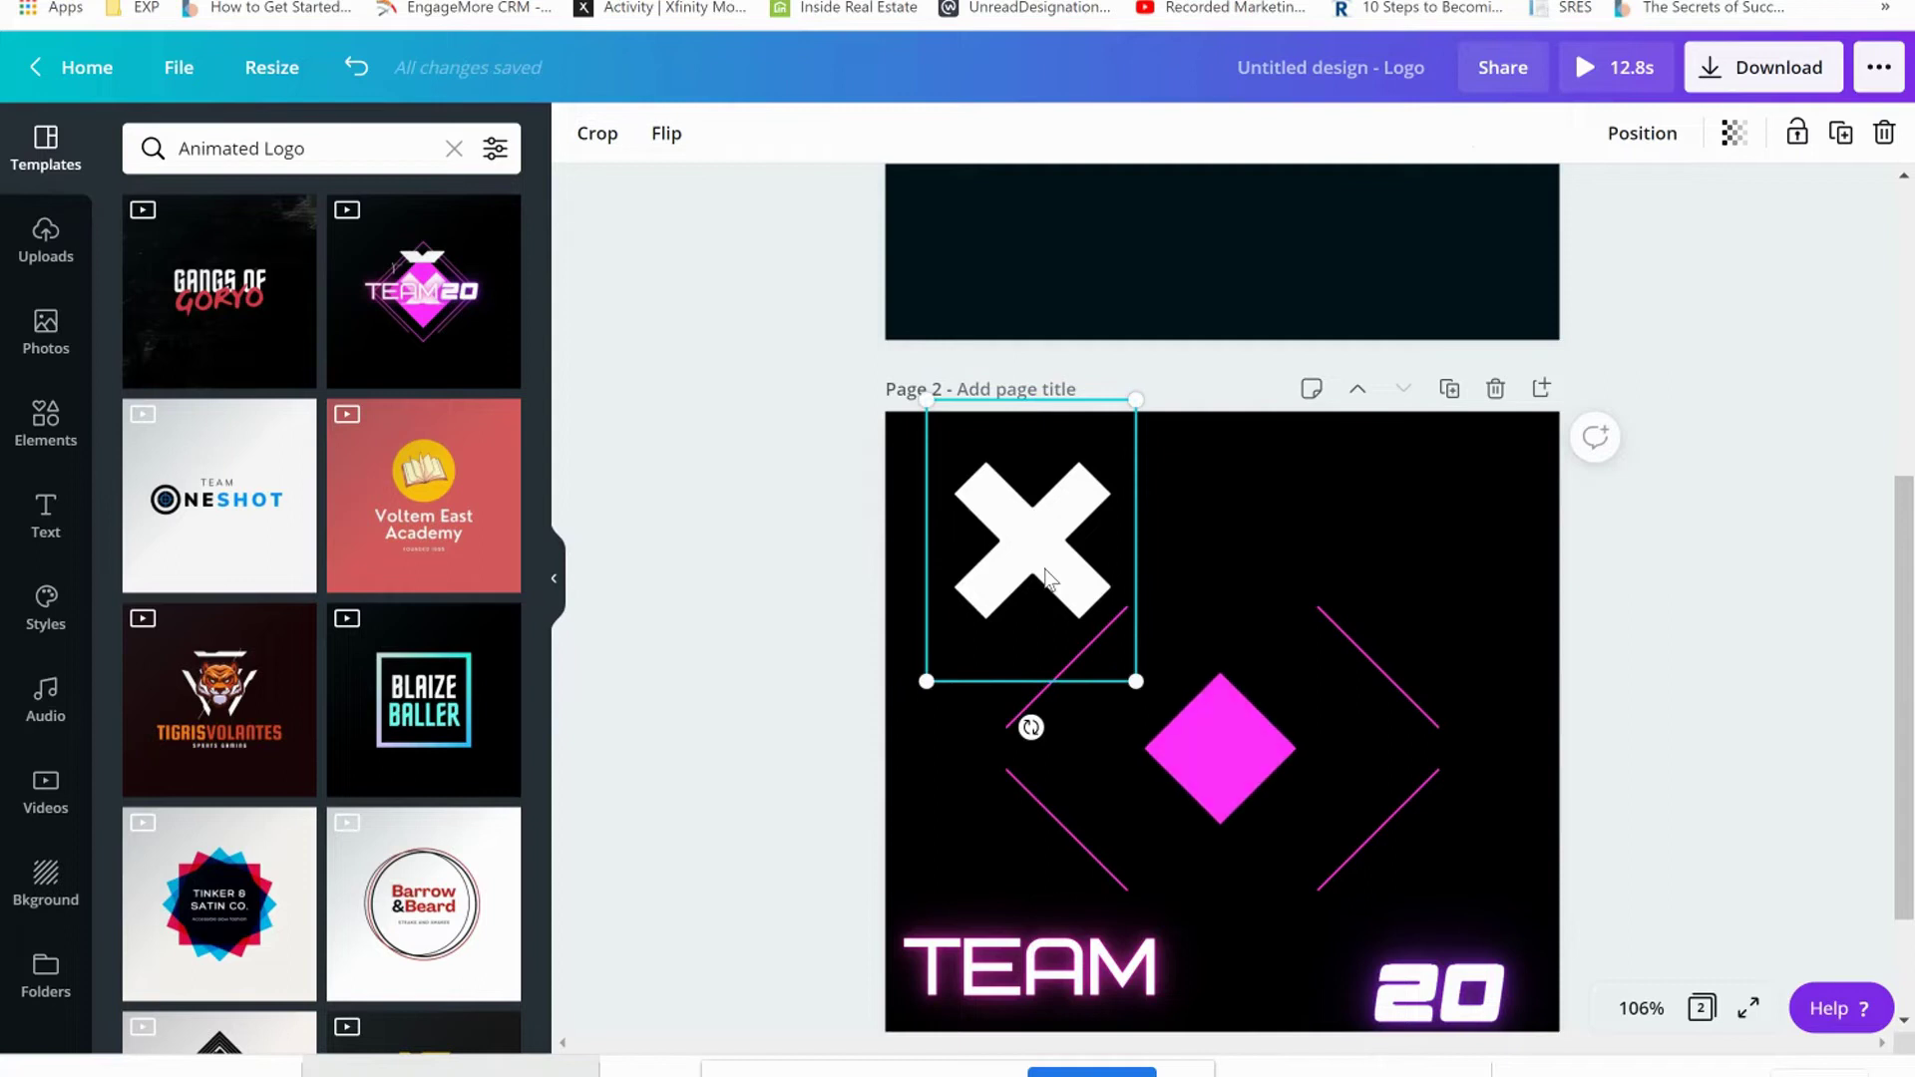
drag(1040, 549, 1231, 756)
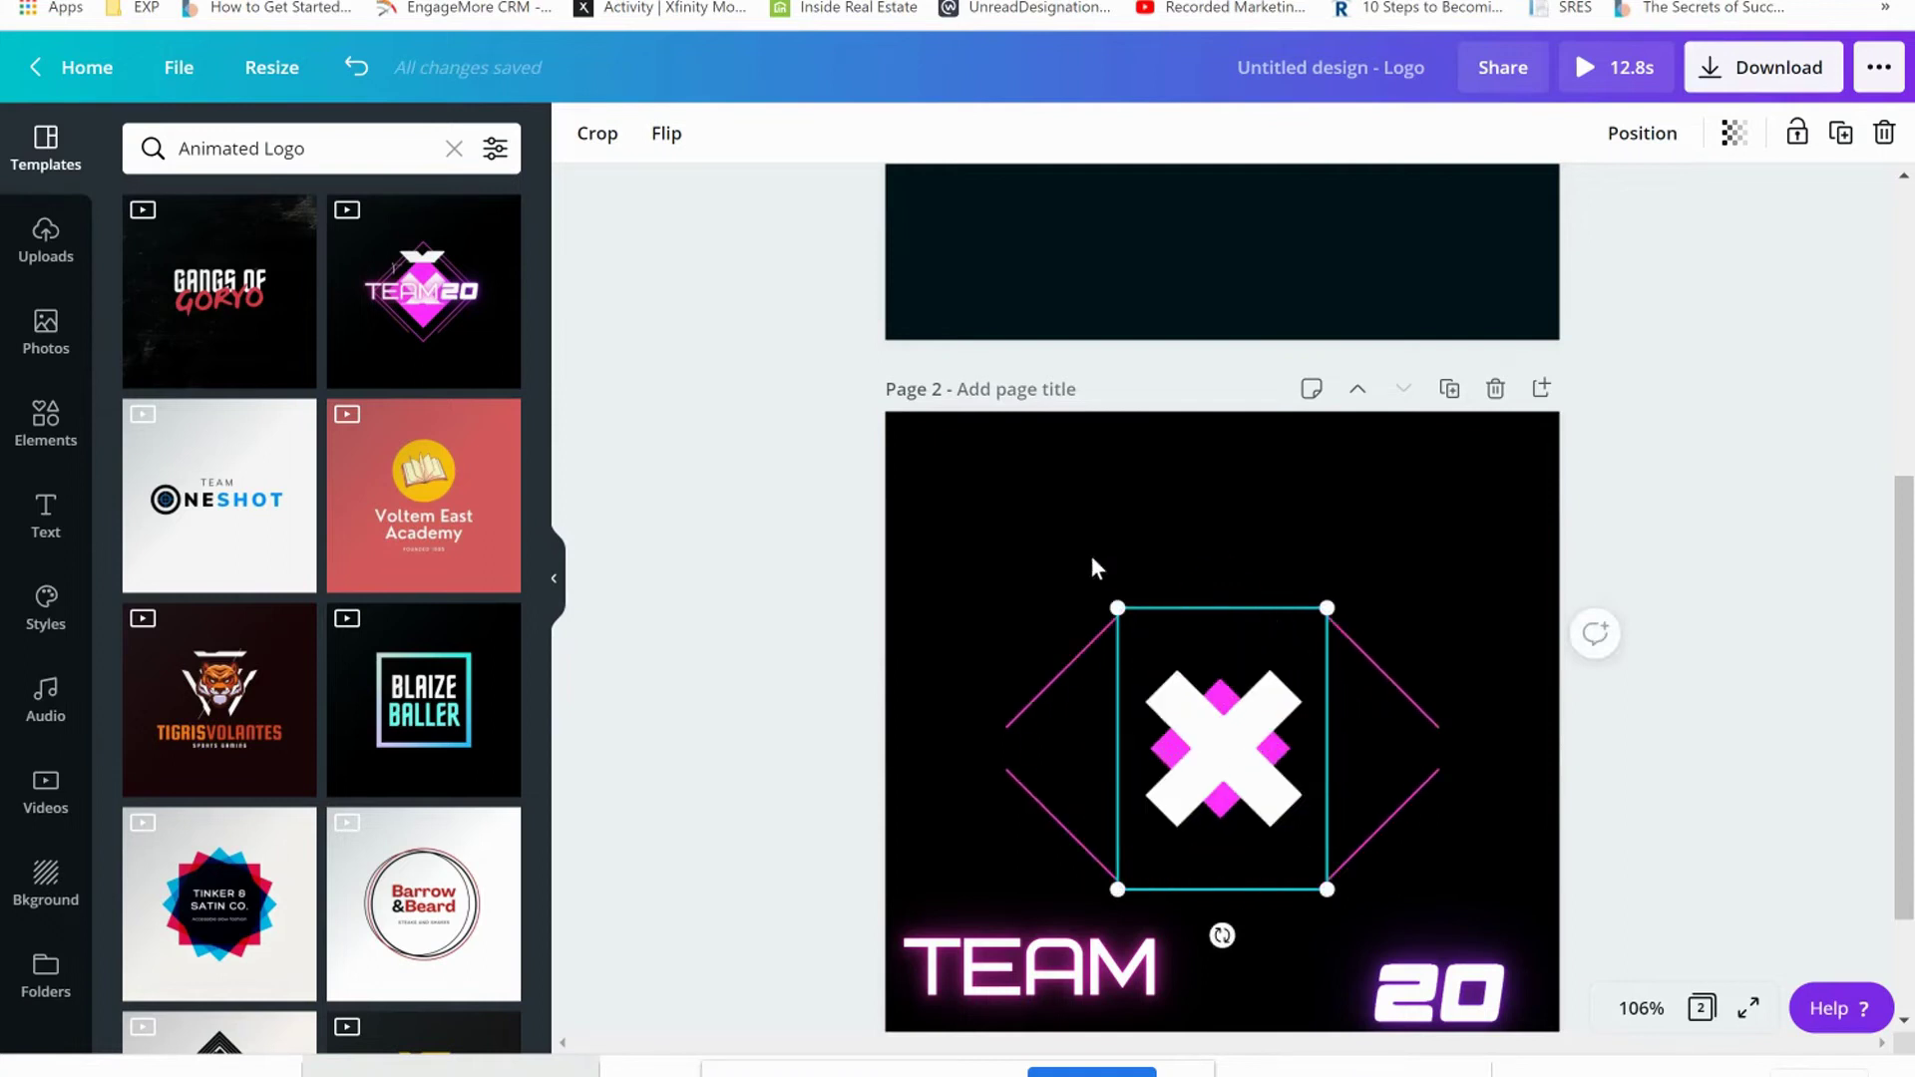
drag(1091, 568, 1221, 750)
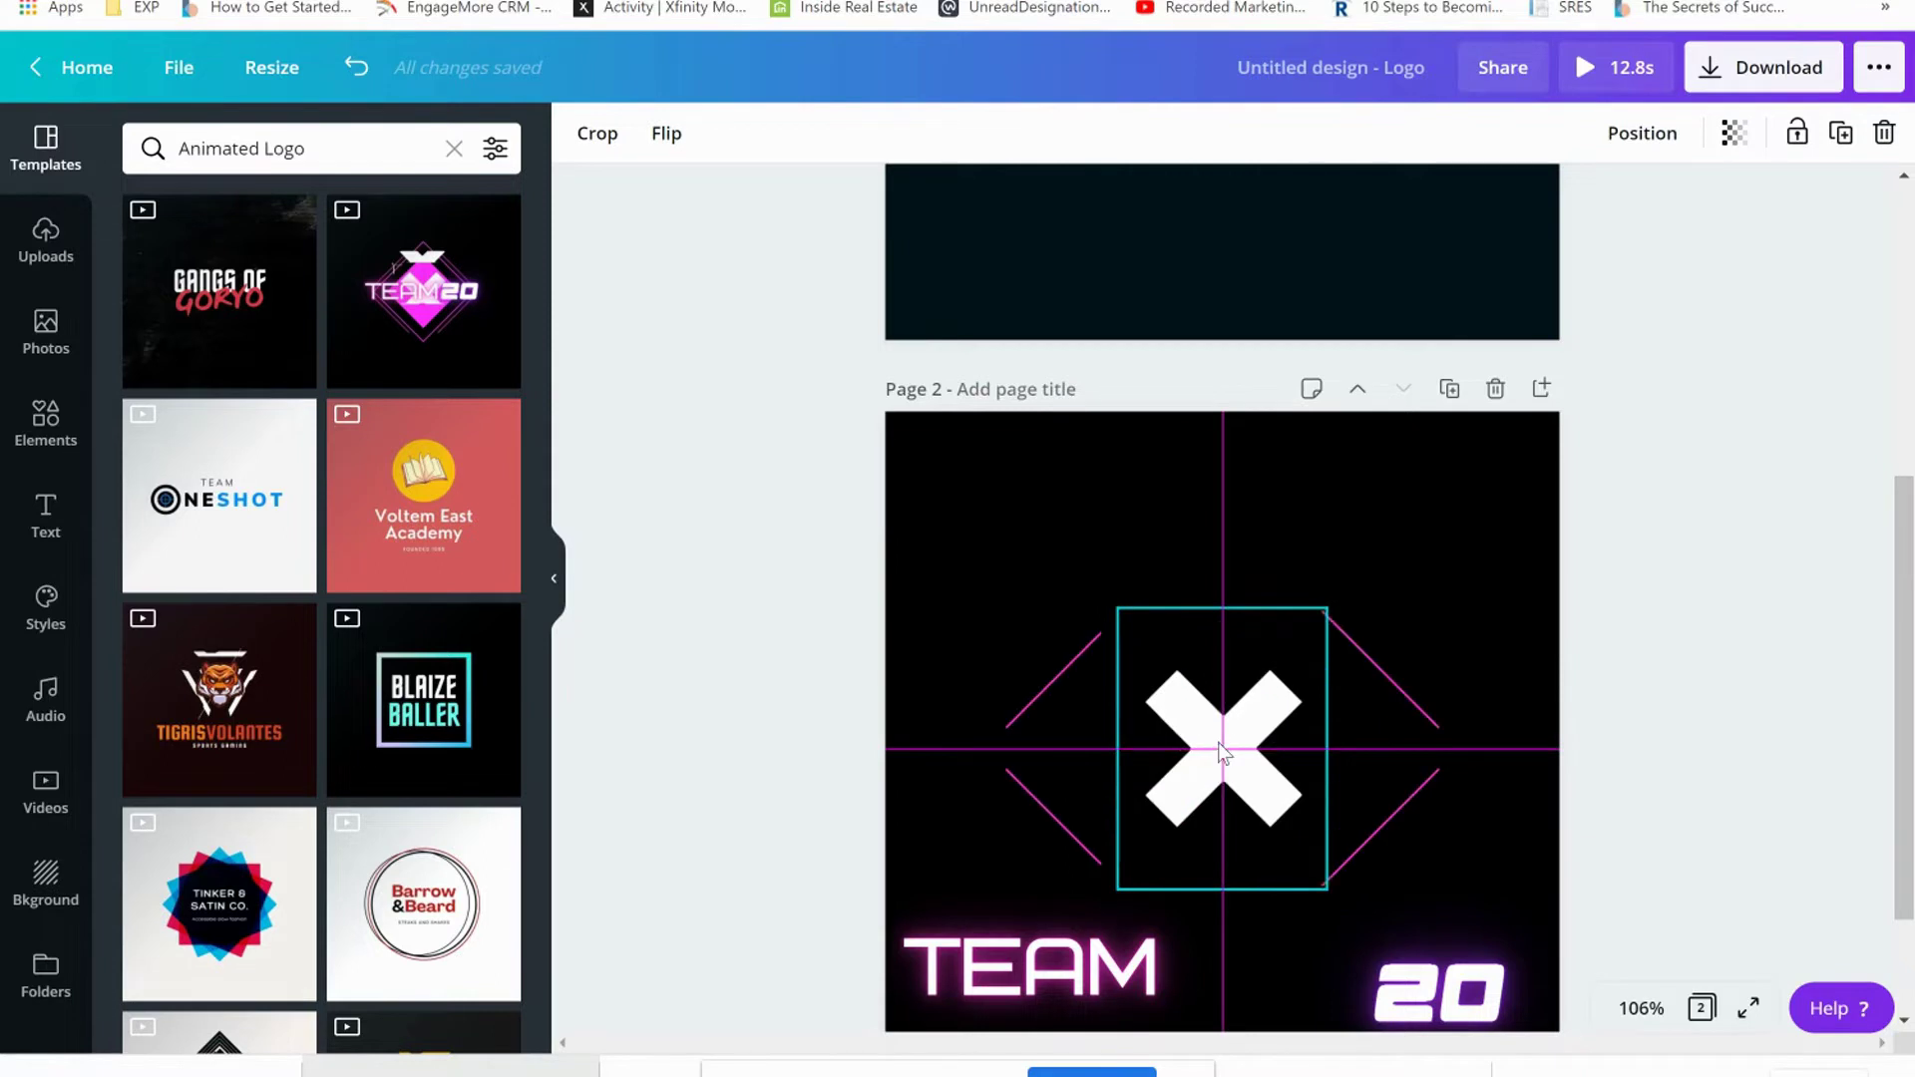
Step: Try the TEAM text over the diamond, put it back below, and open the text effects applied to it
drag(1063, 972, 1164, 769)
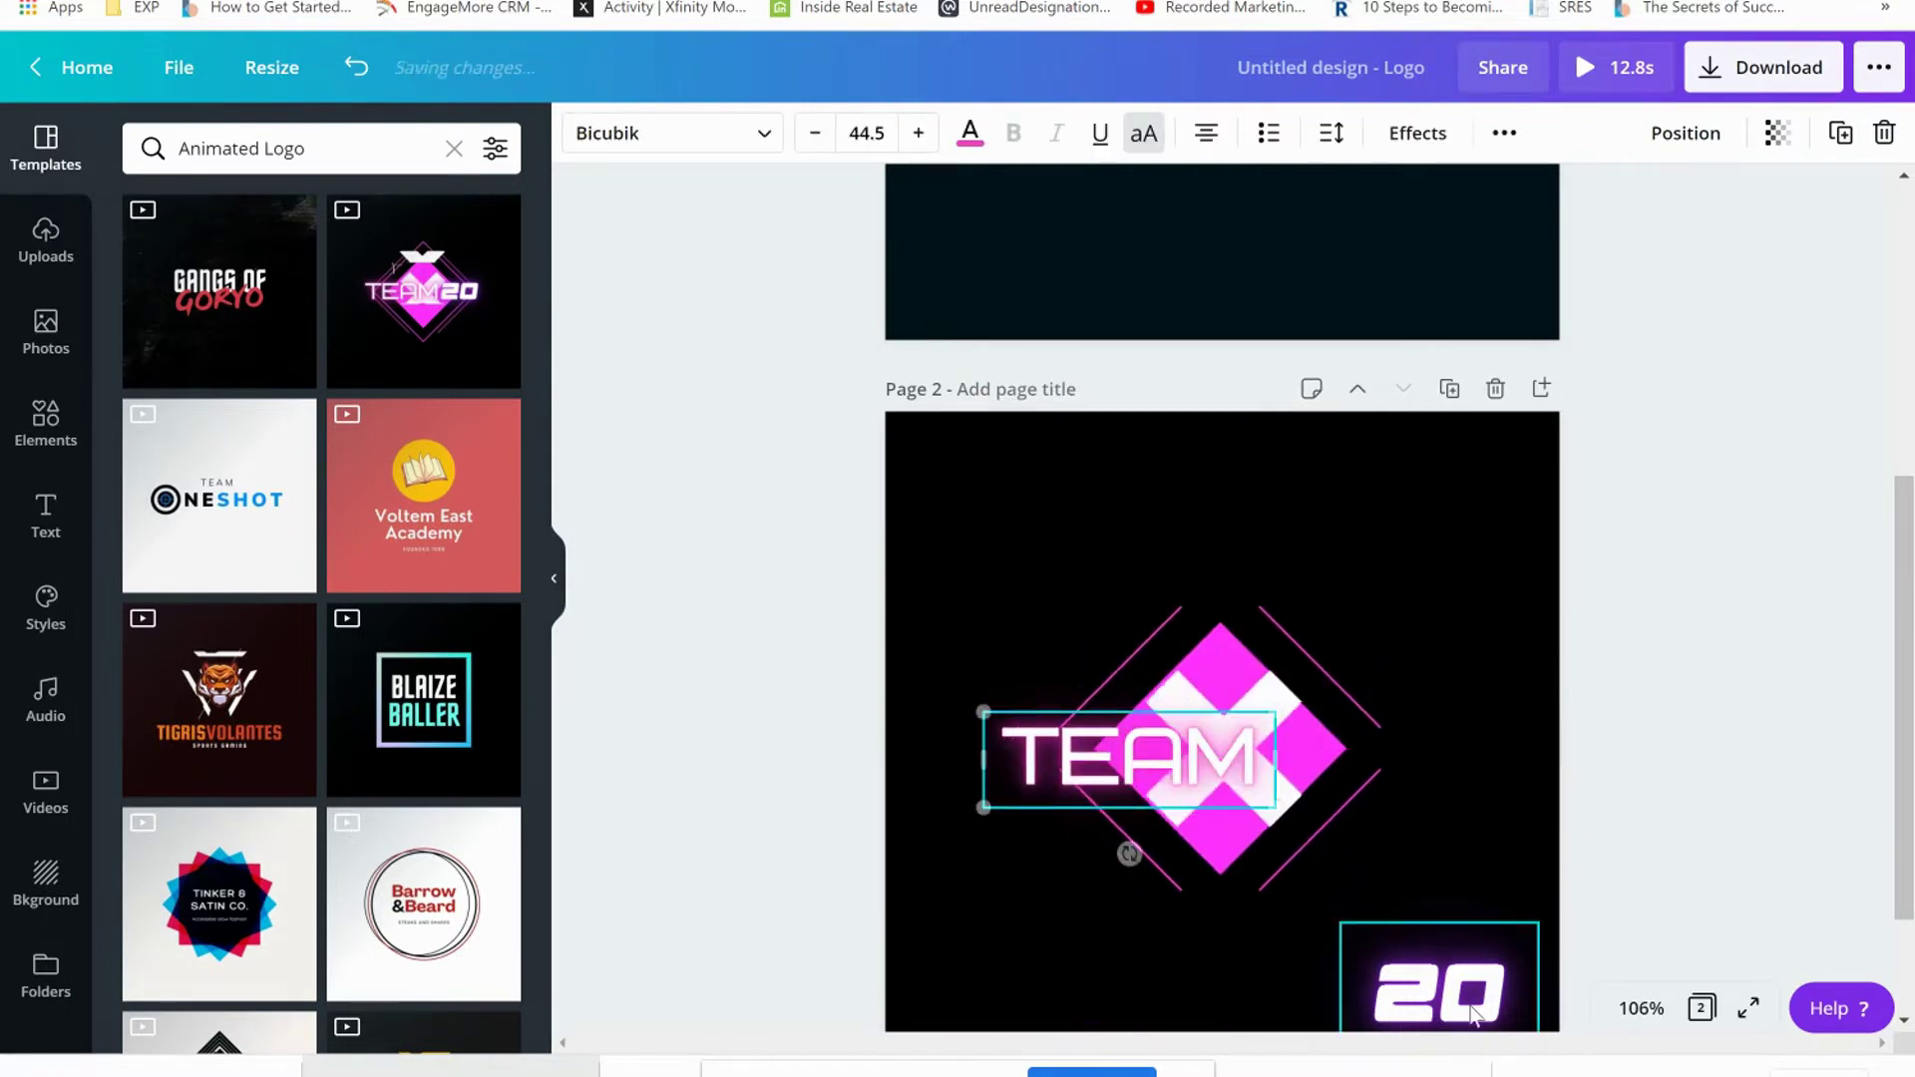
key(ctrl+z)
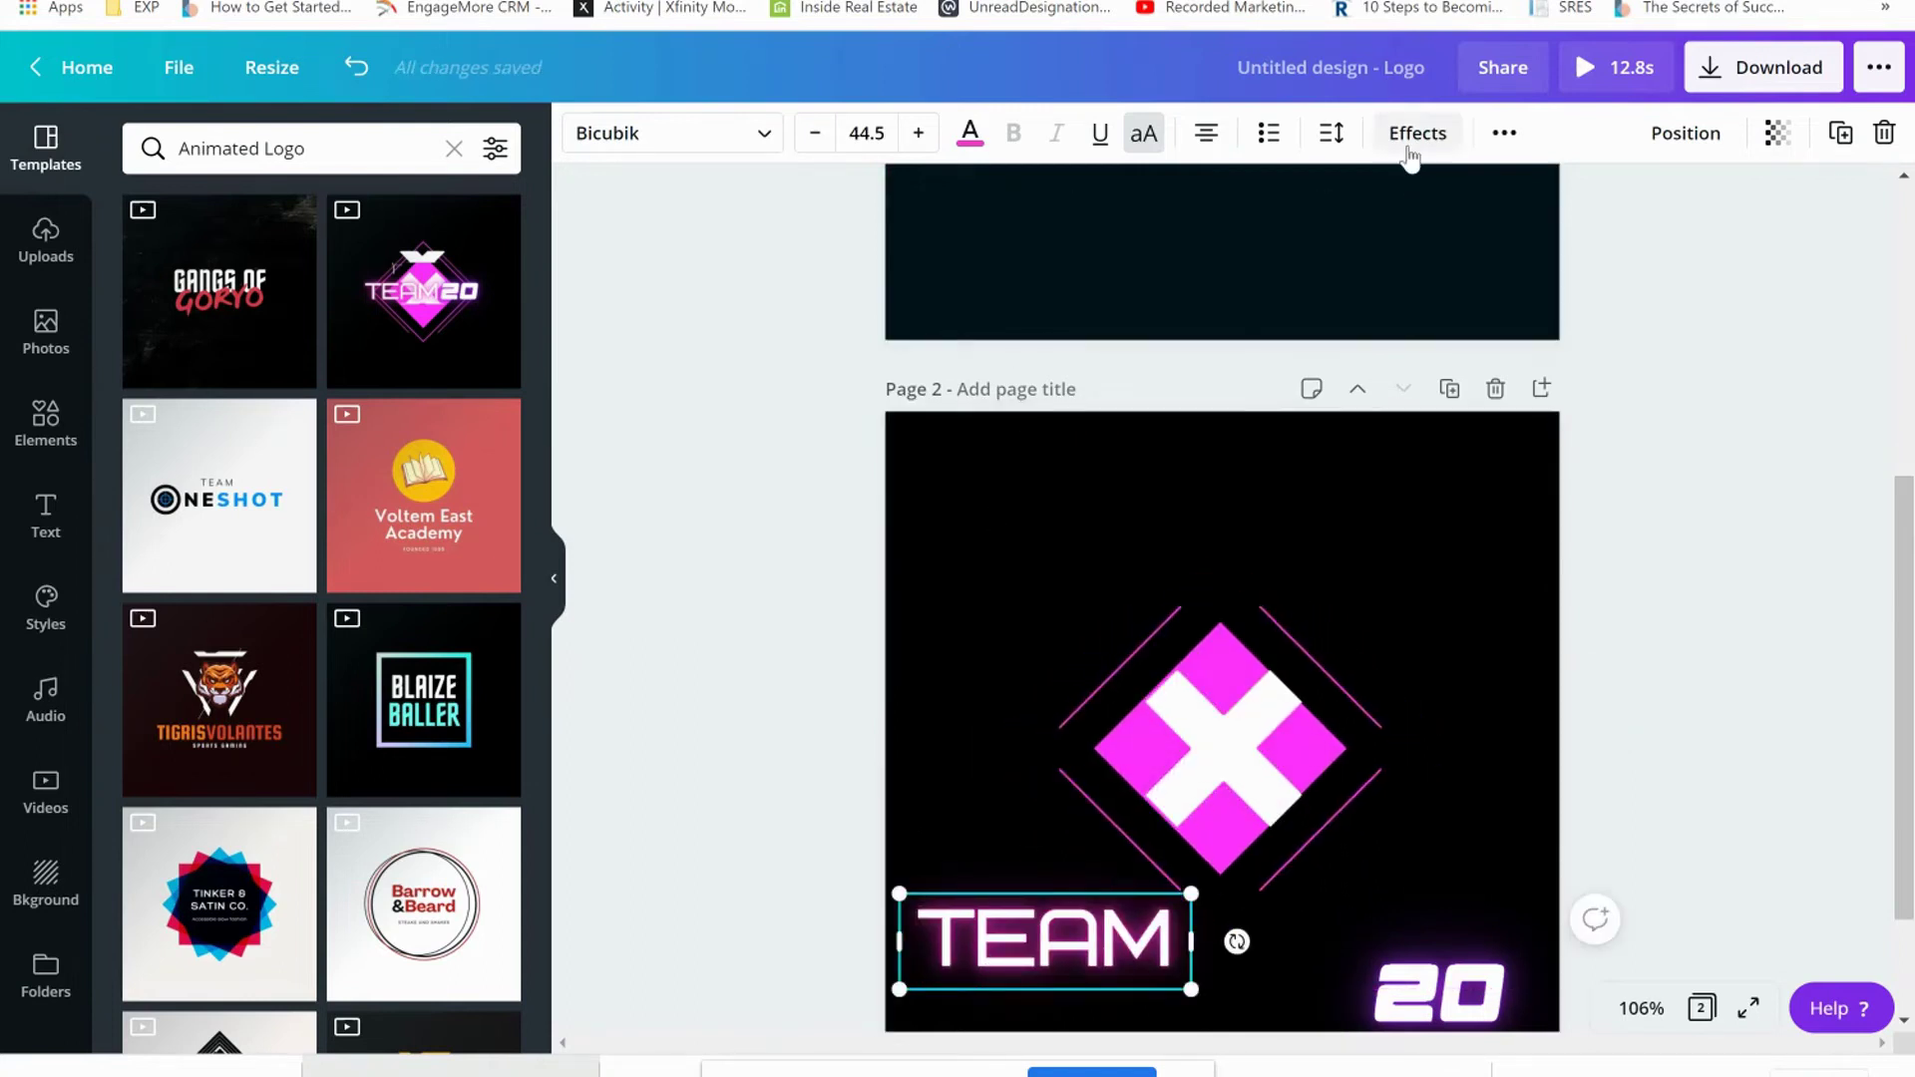
click(1417, 133)
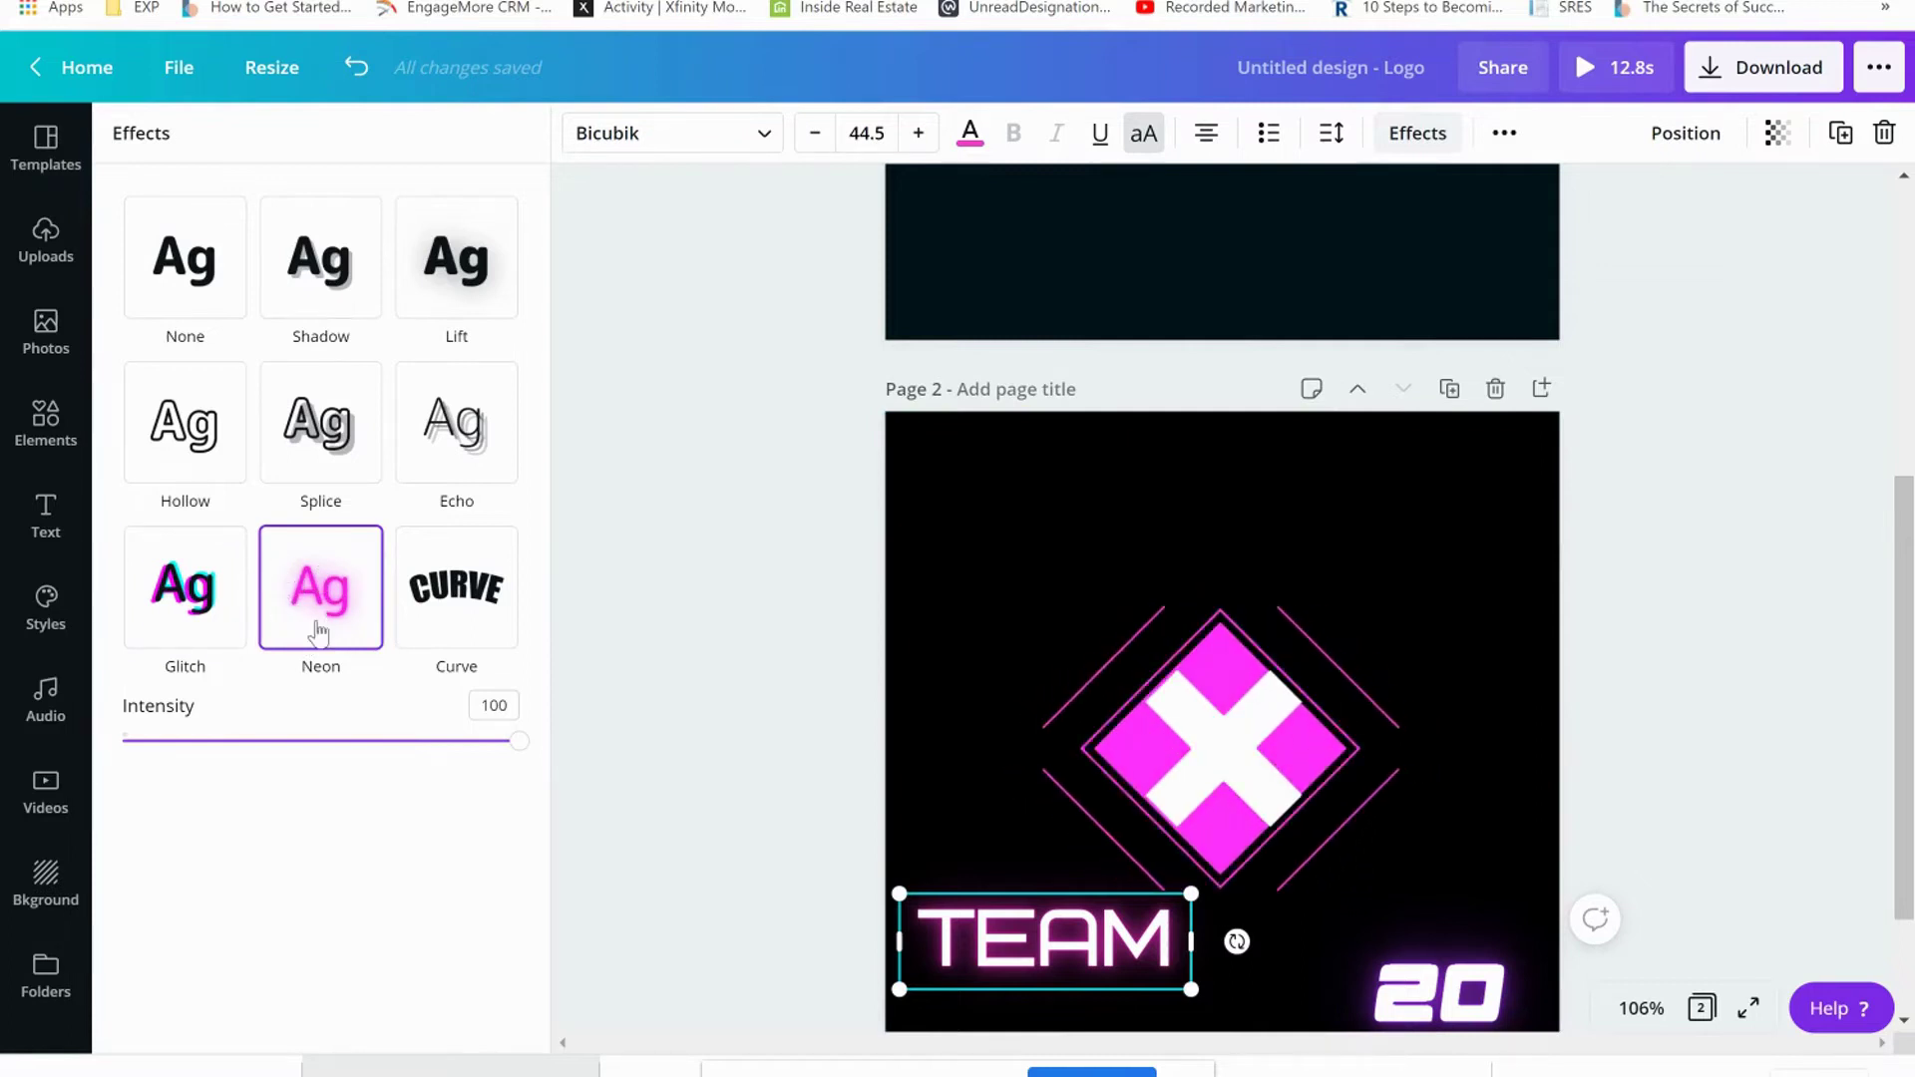
Step: Place the TEAM and 20 texts side by side across the middle of the magenta diamond on page 2
drag(1057, 954, 1112, 760)
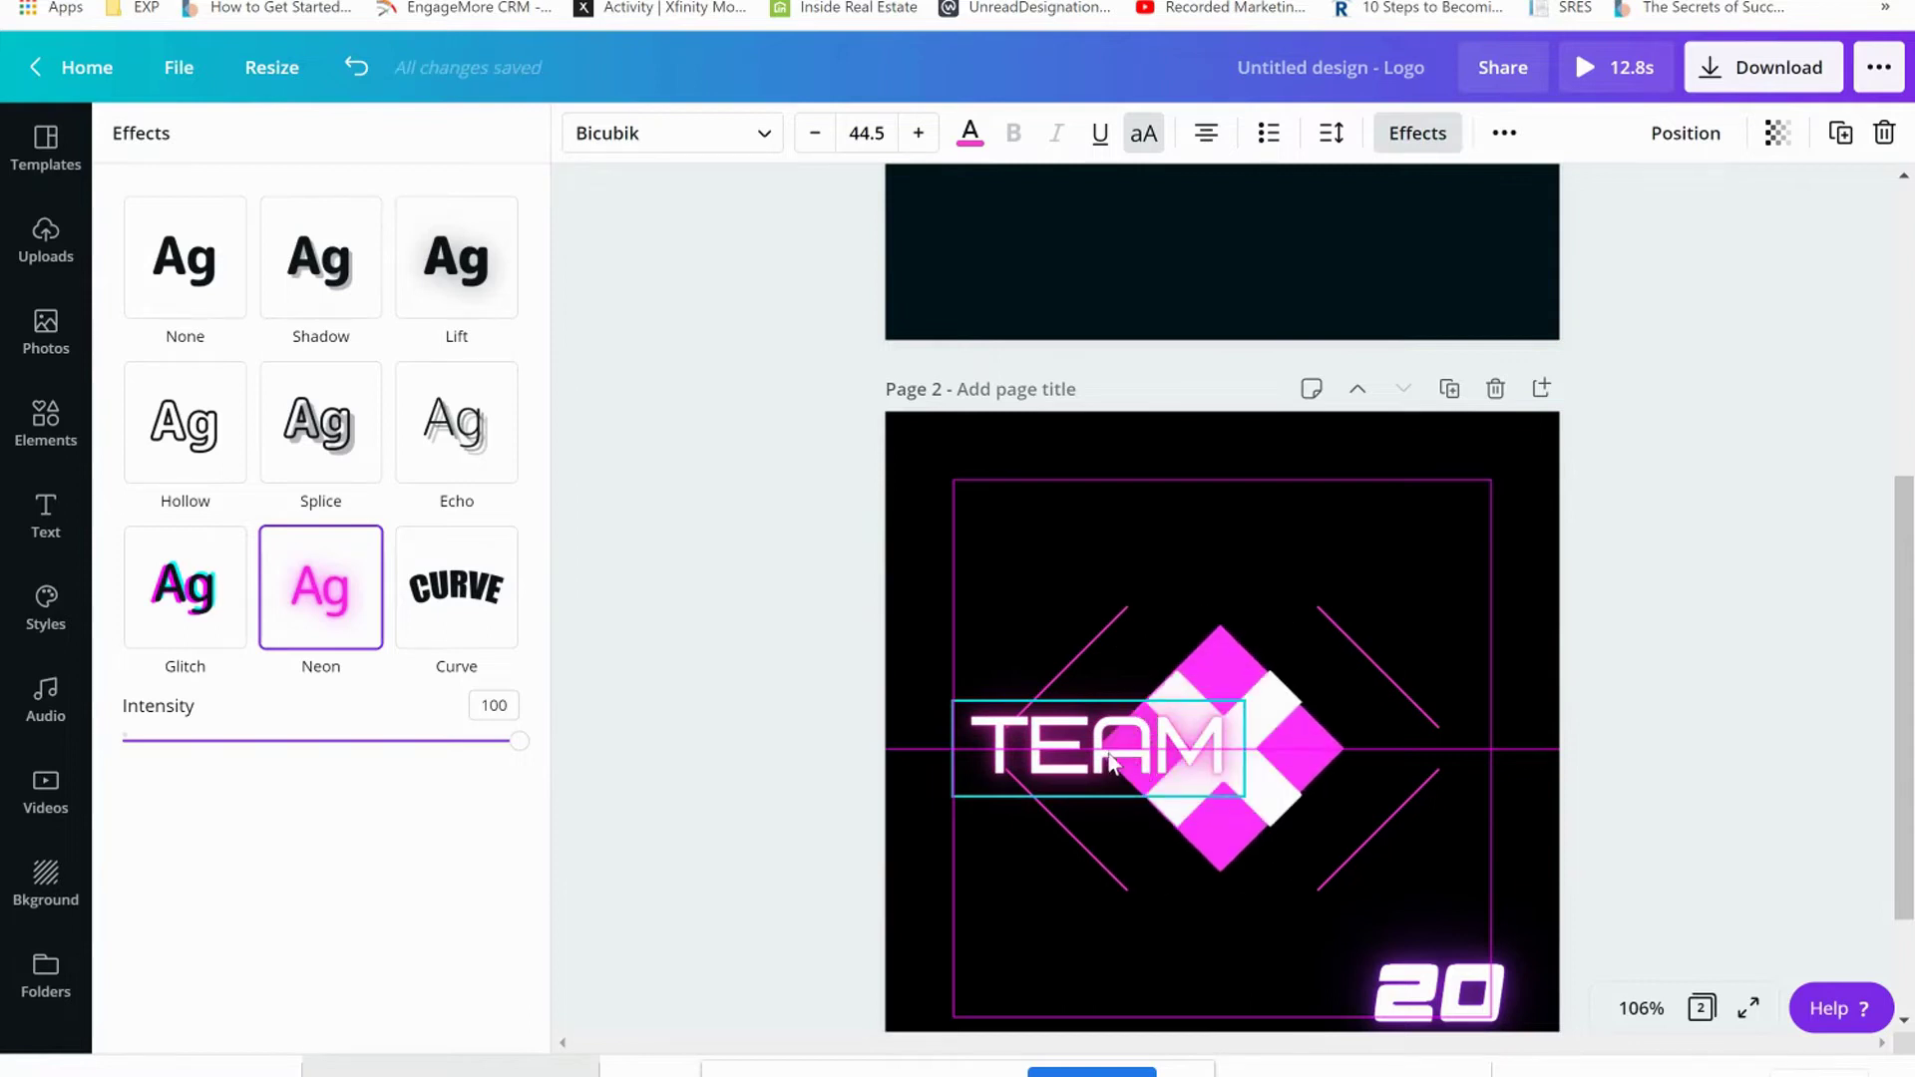
drag(1426, 1002, 1328, 791)
drag(1133, 758, 1209, 736)
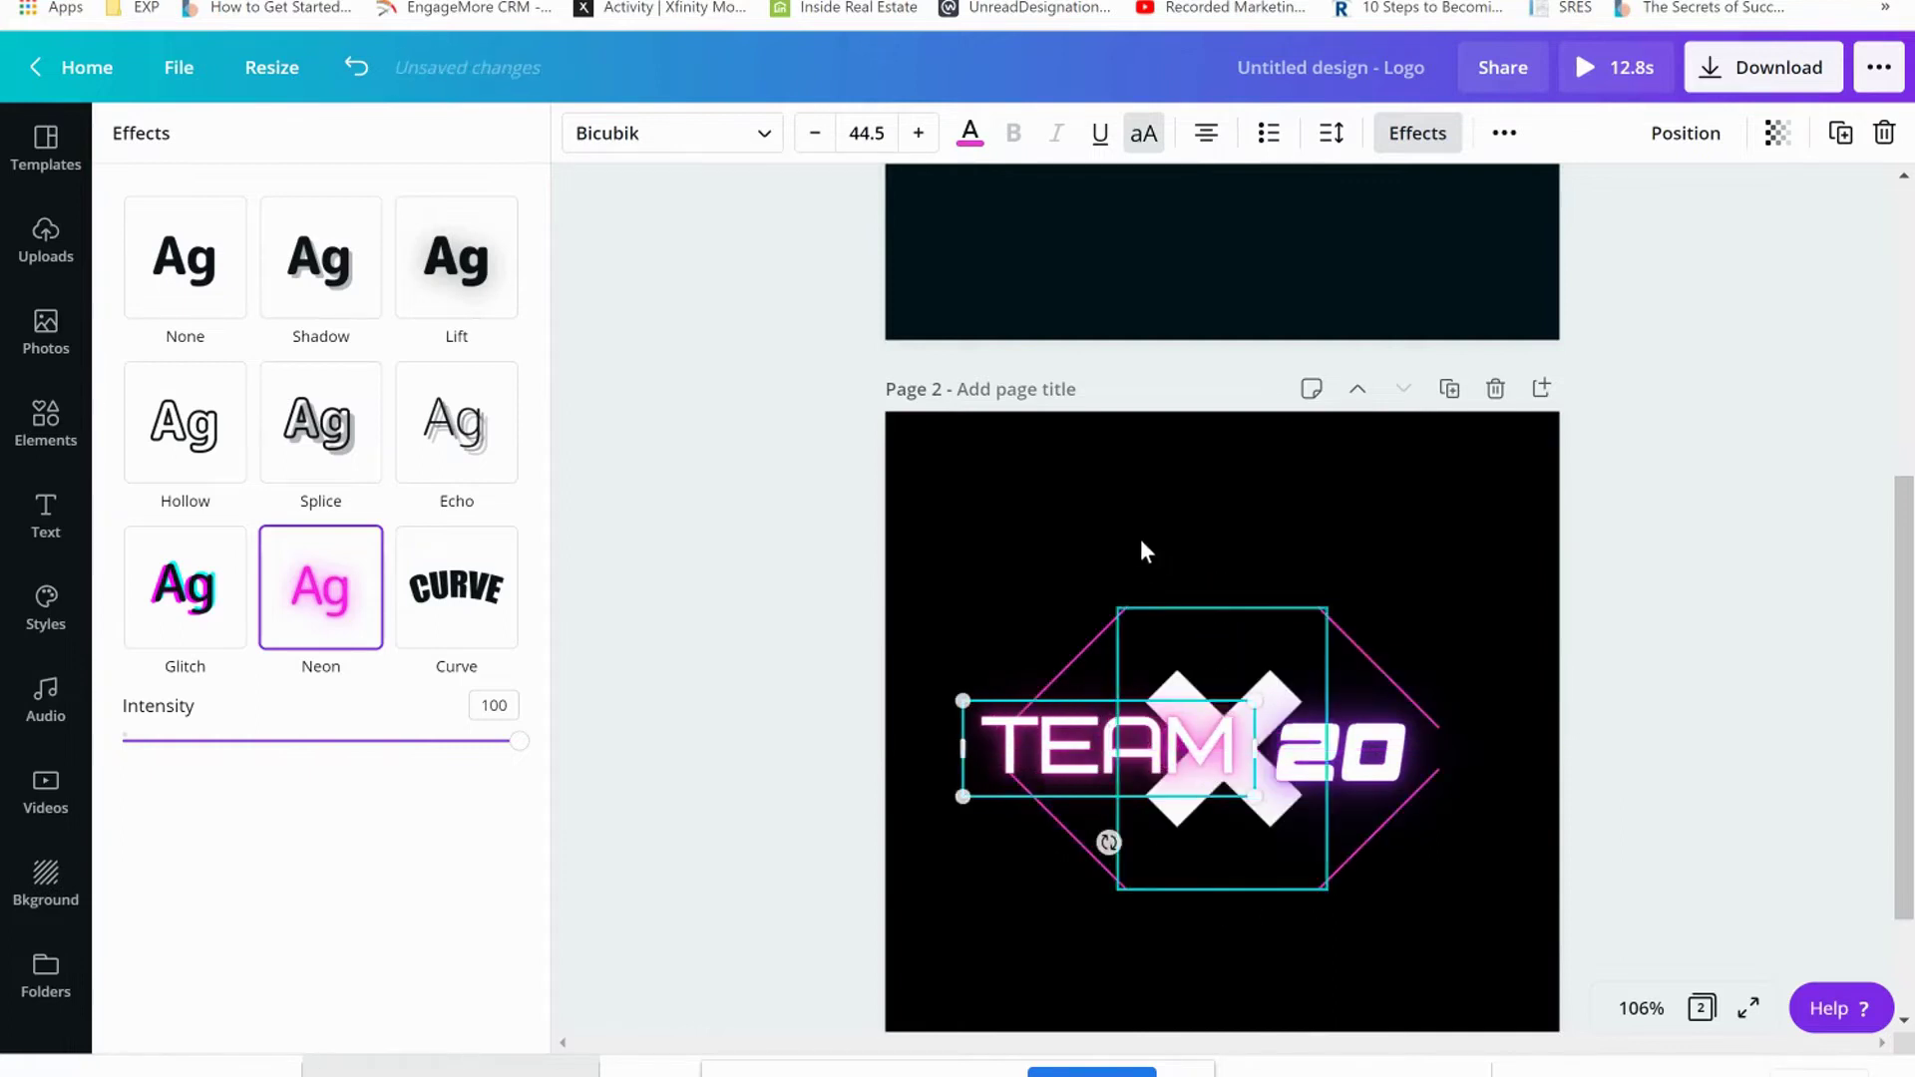
Step: Browse the Animated Logo templates and add the Tia Alejandra's template with the black diamond as page 3
click(46, 150)
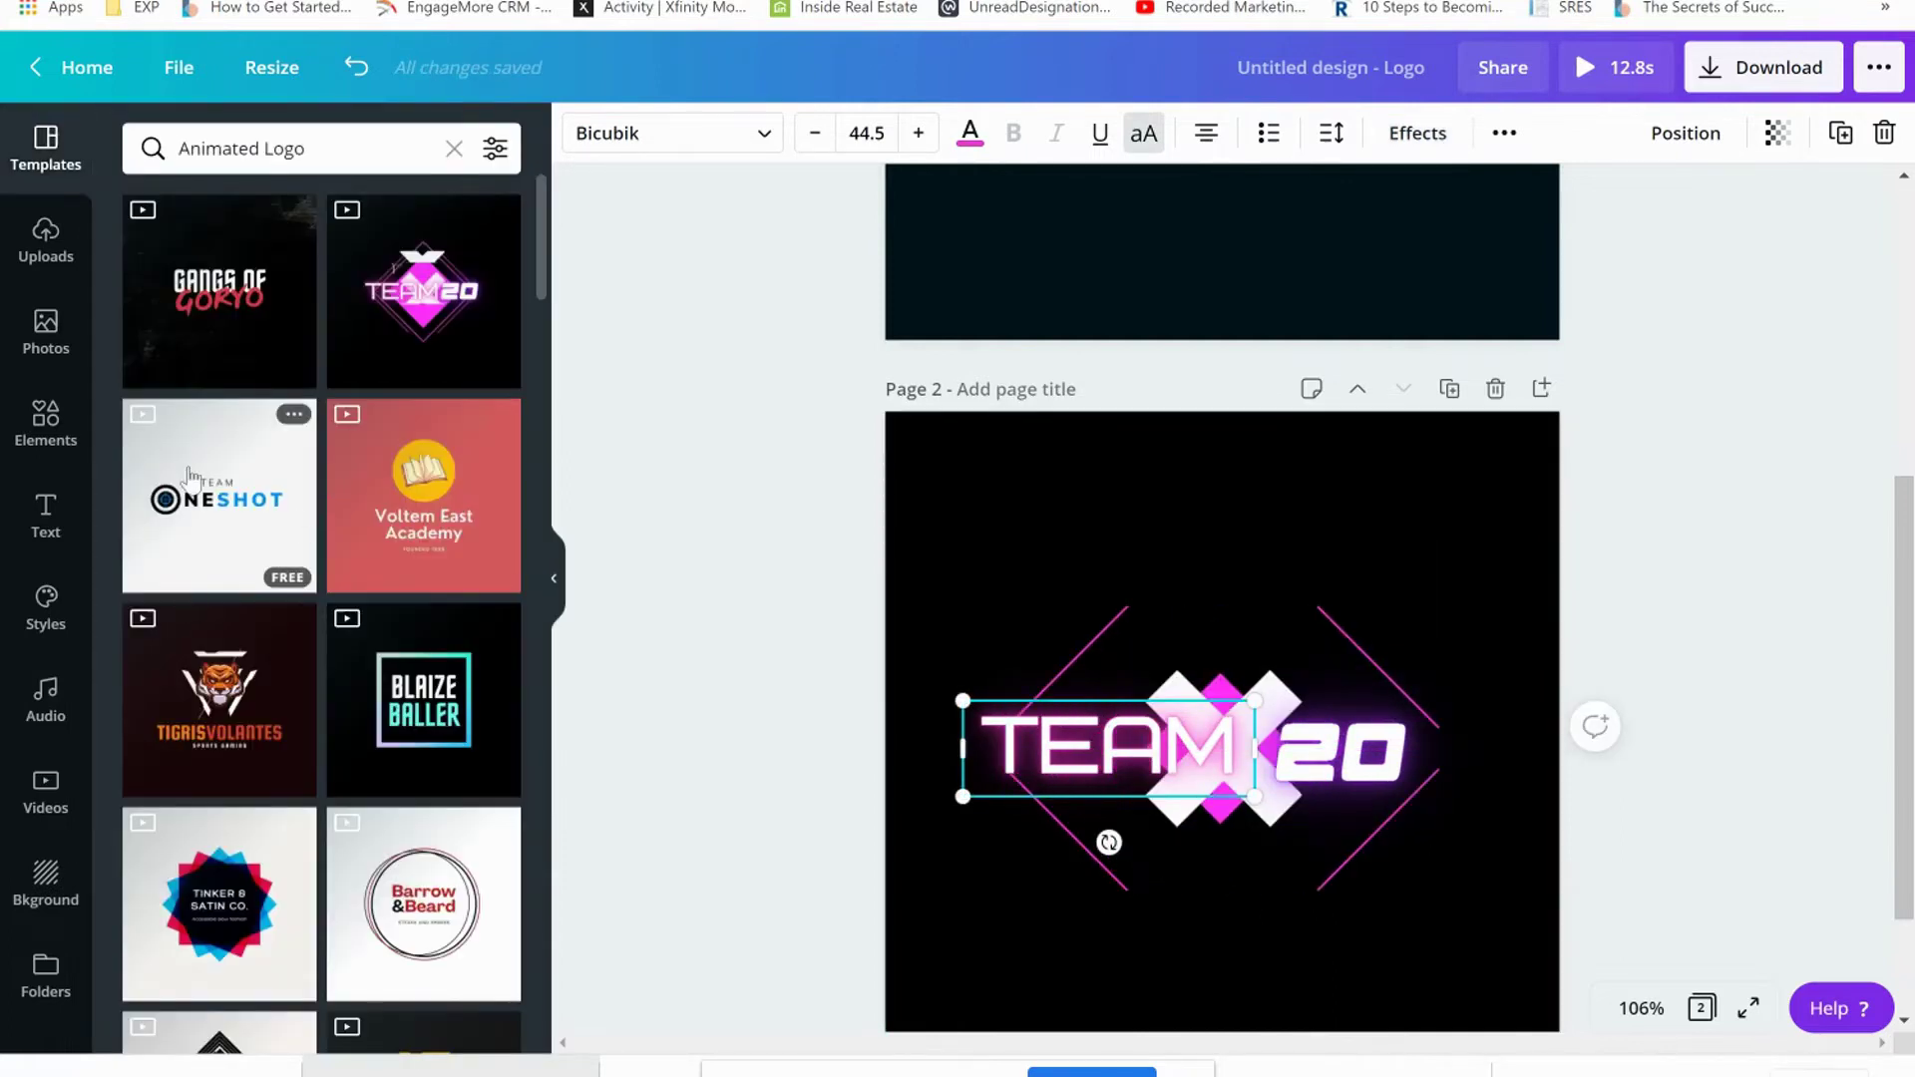
scroll(190, 477, down, 2)
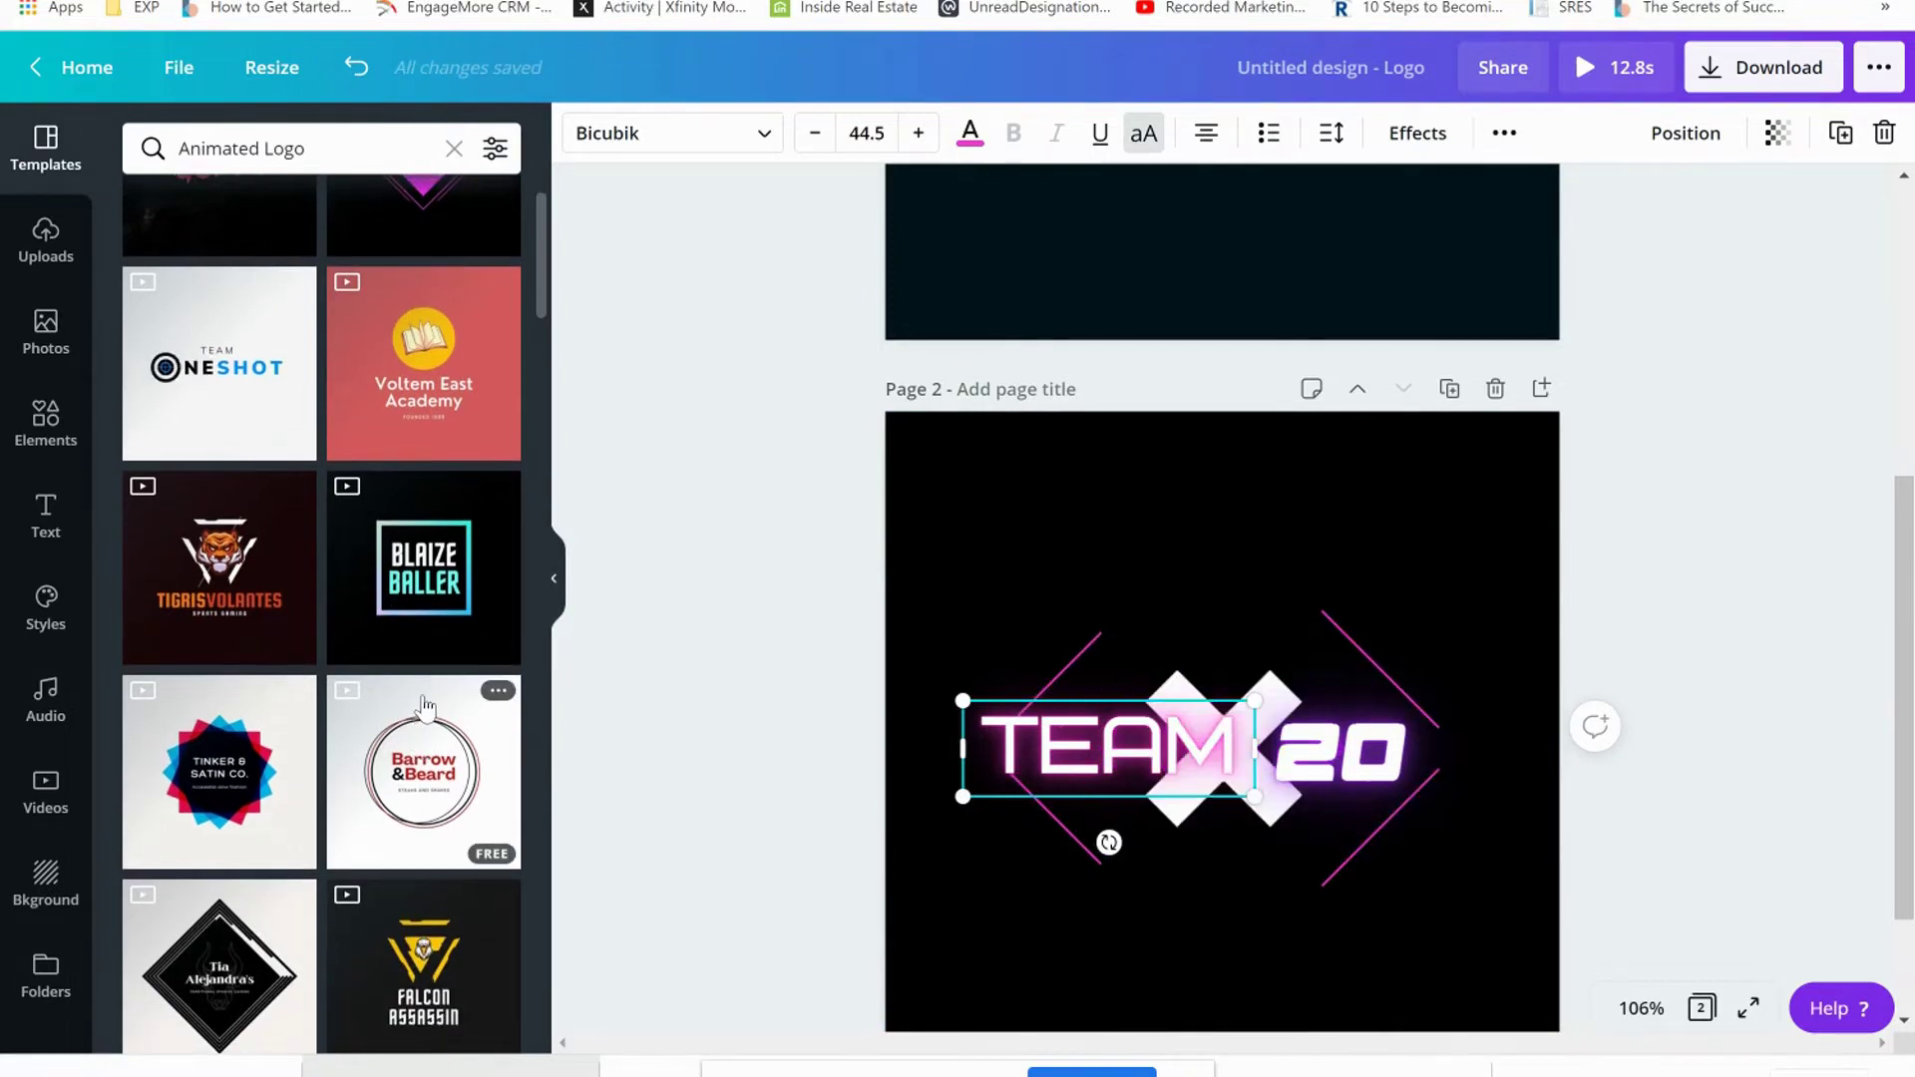
scroll(424, 706, down, 4)
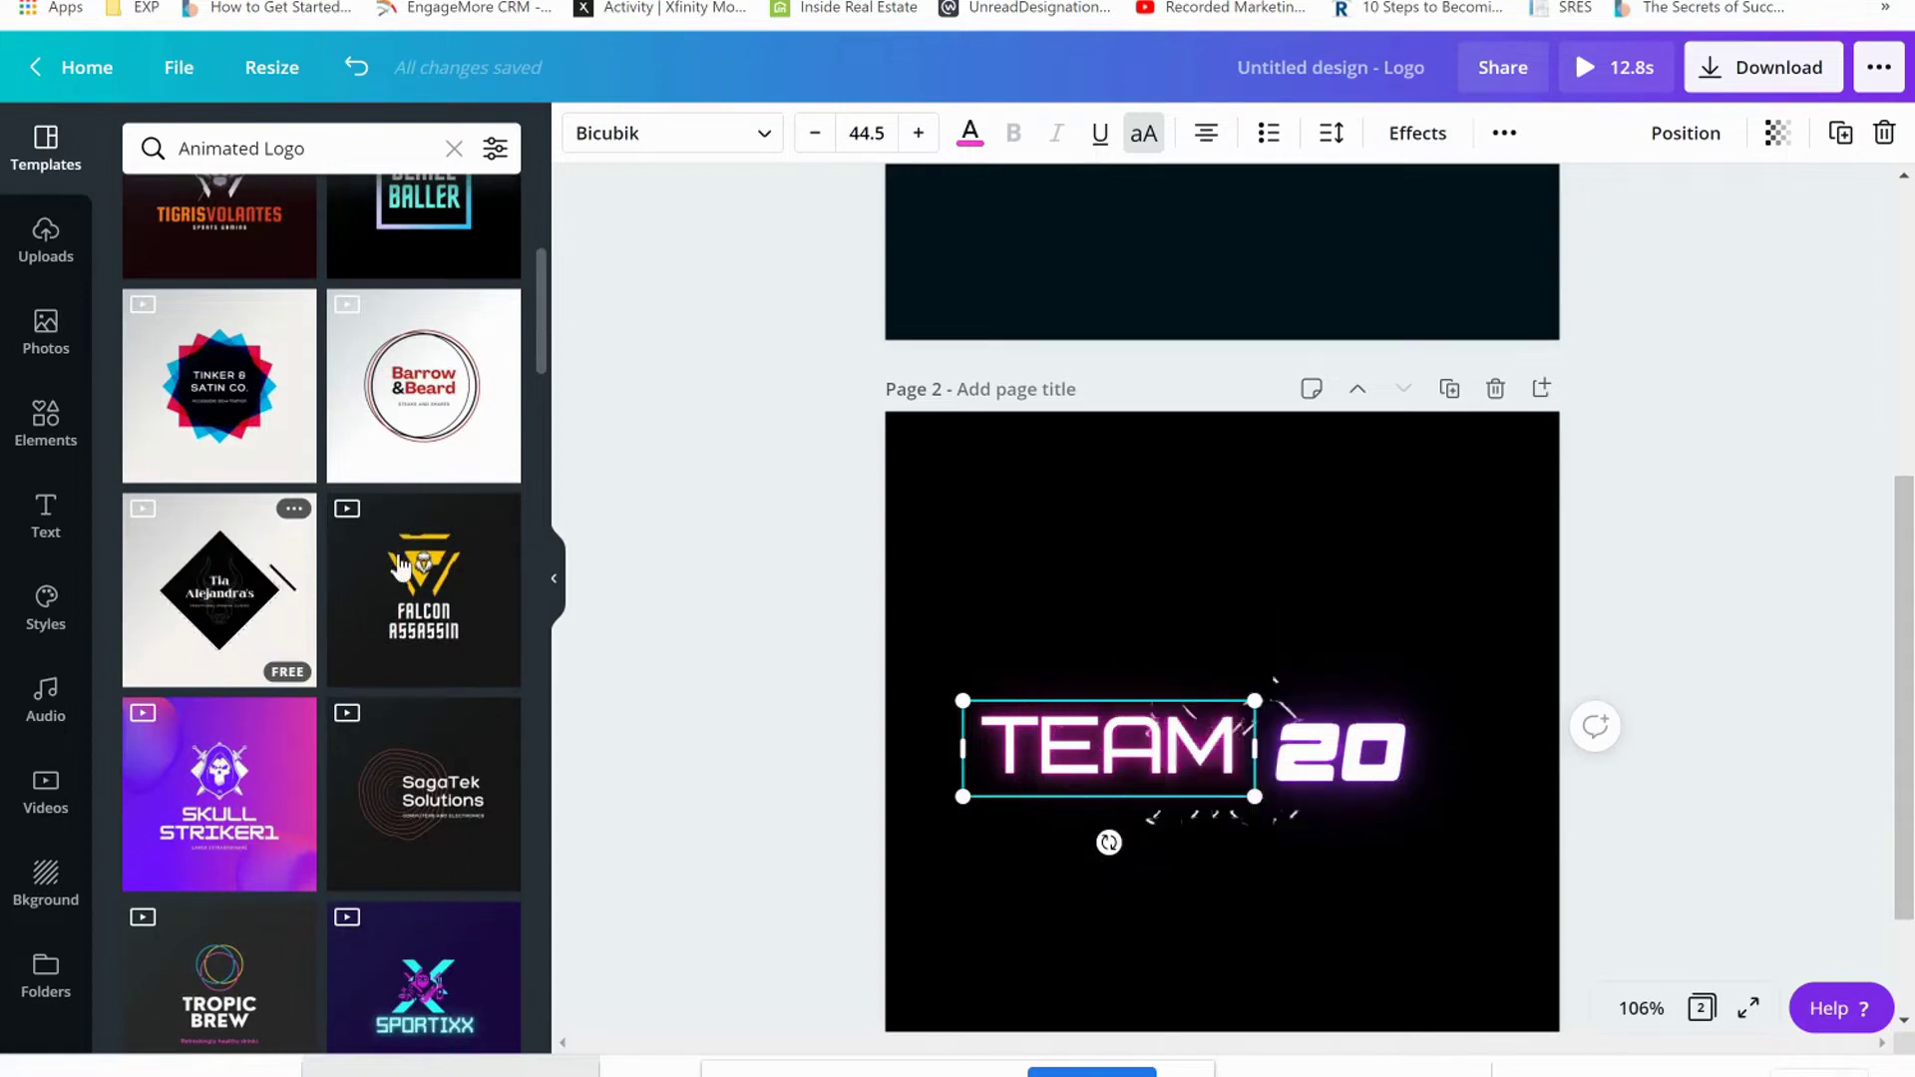
click(1253, 489)
scroll(1243, 672, down, 3)
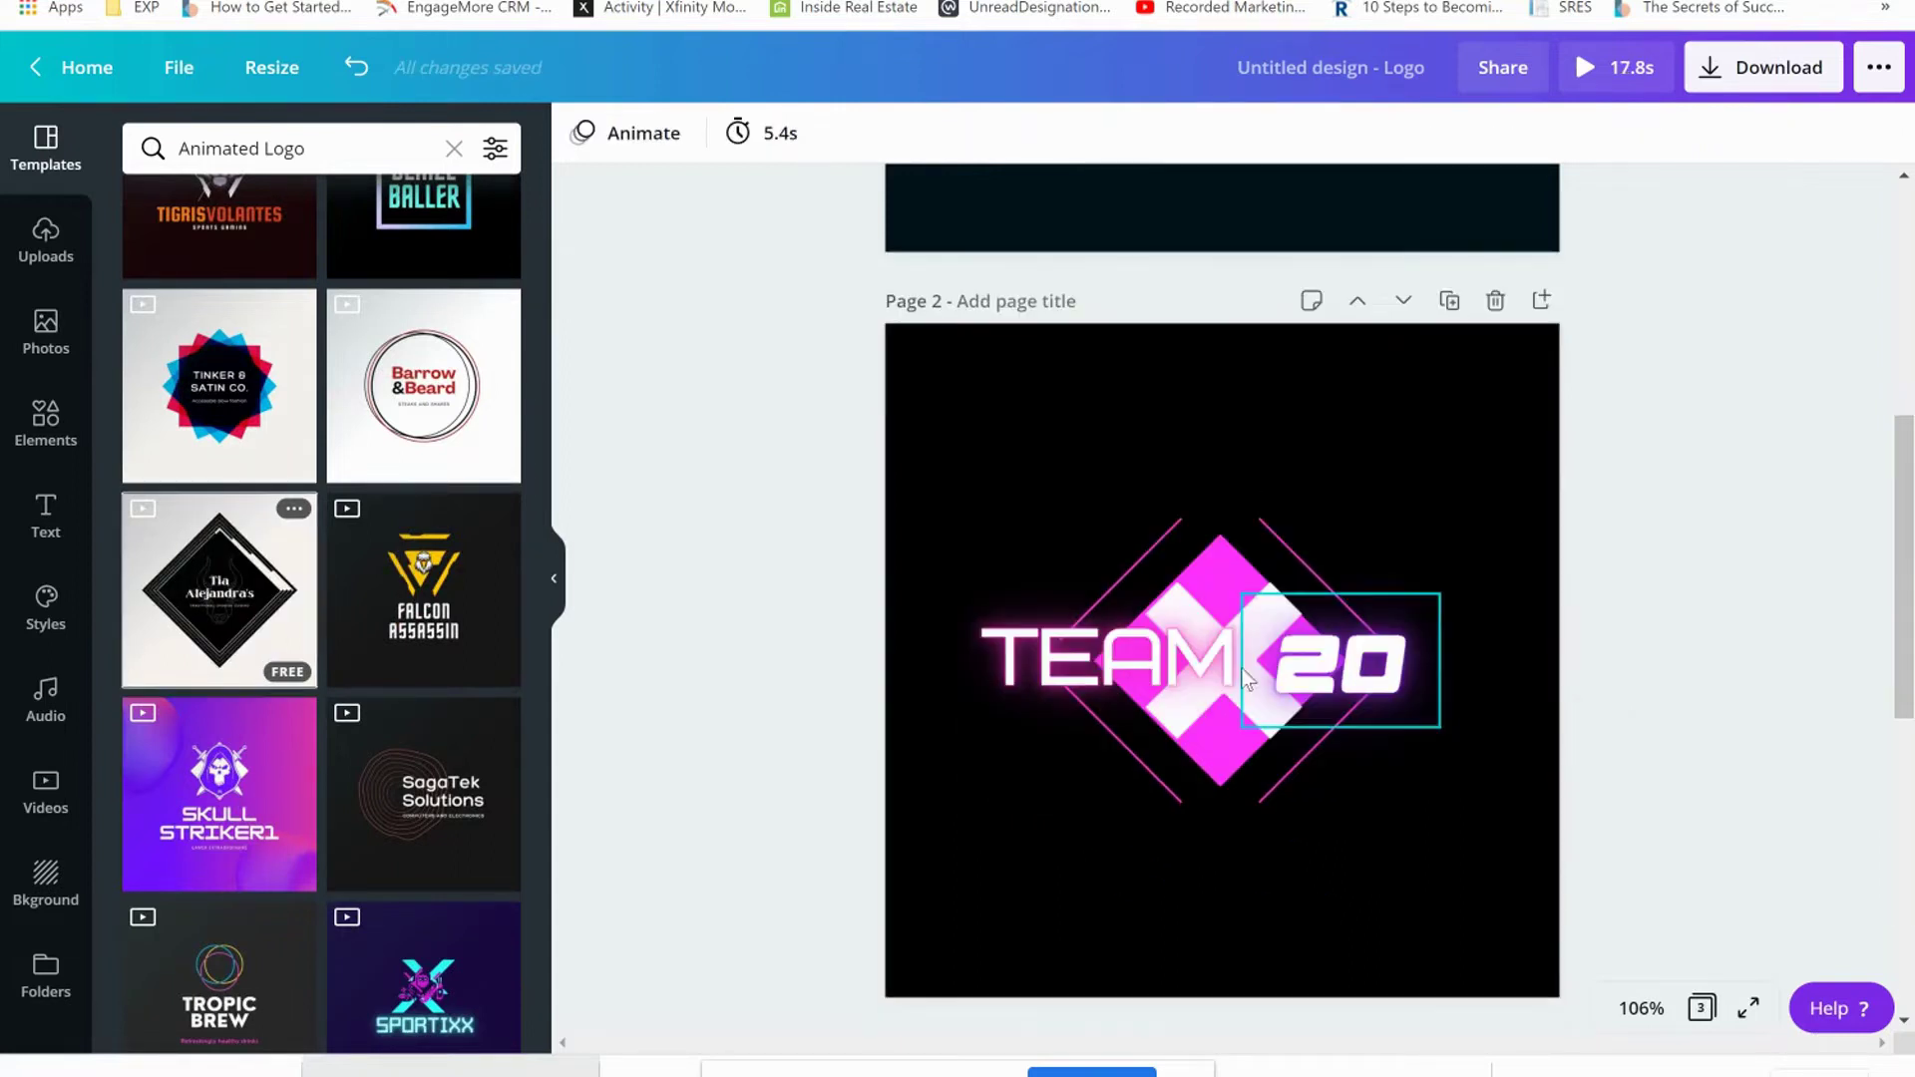
scroll(1216, 657, down, 5)
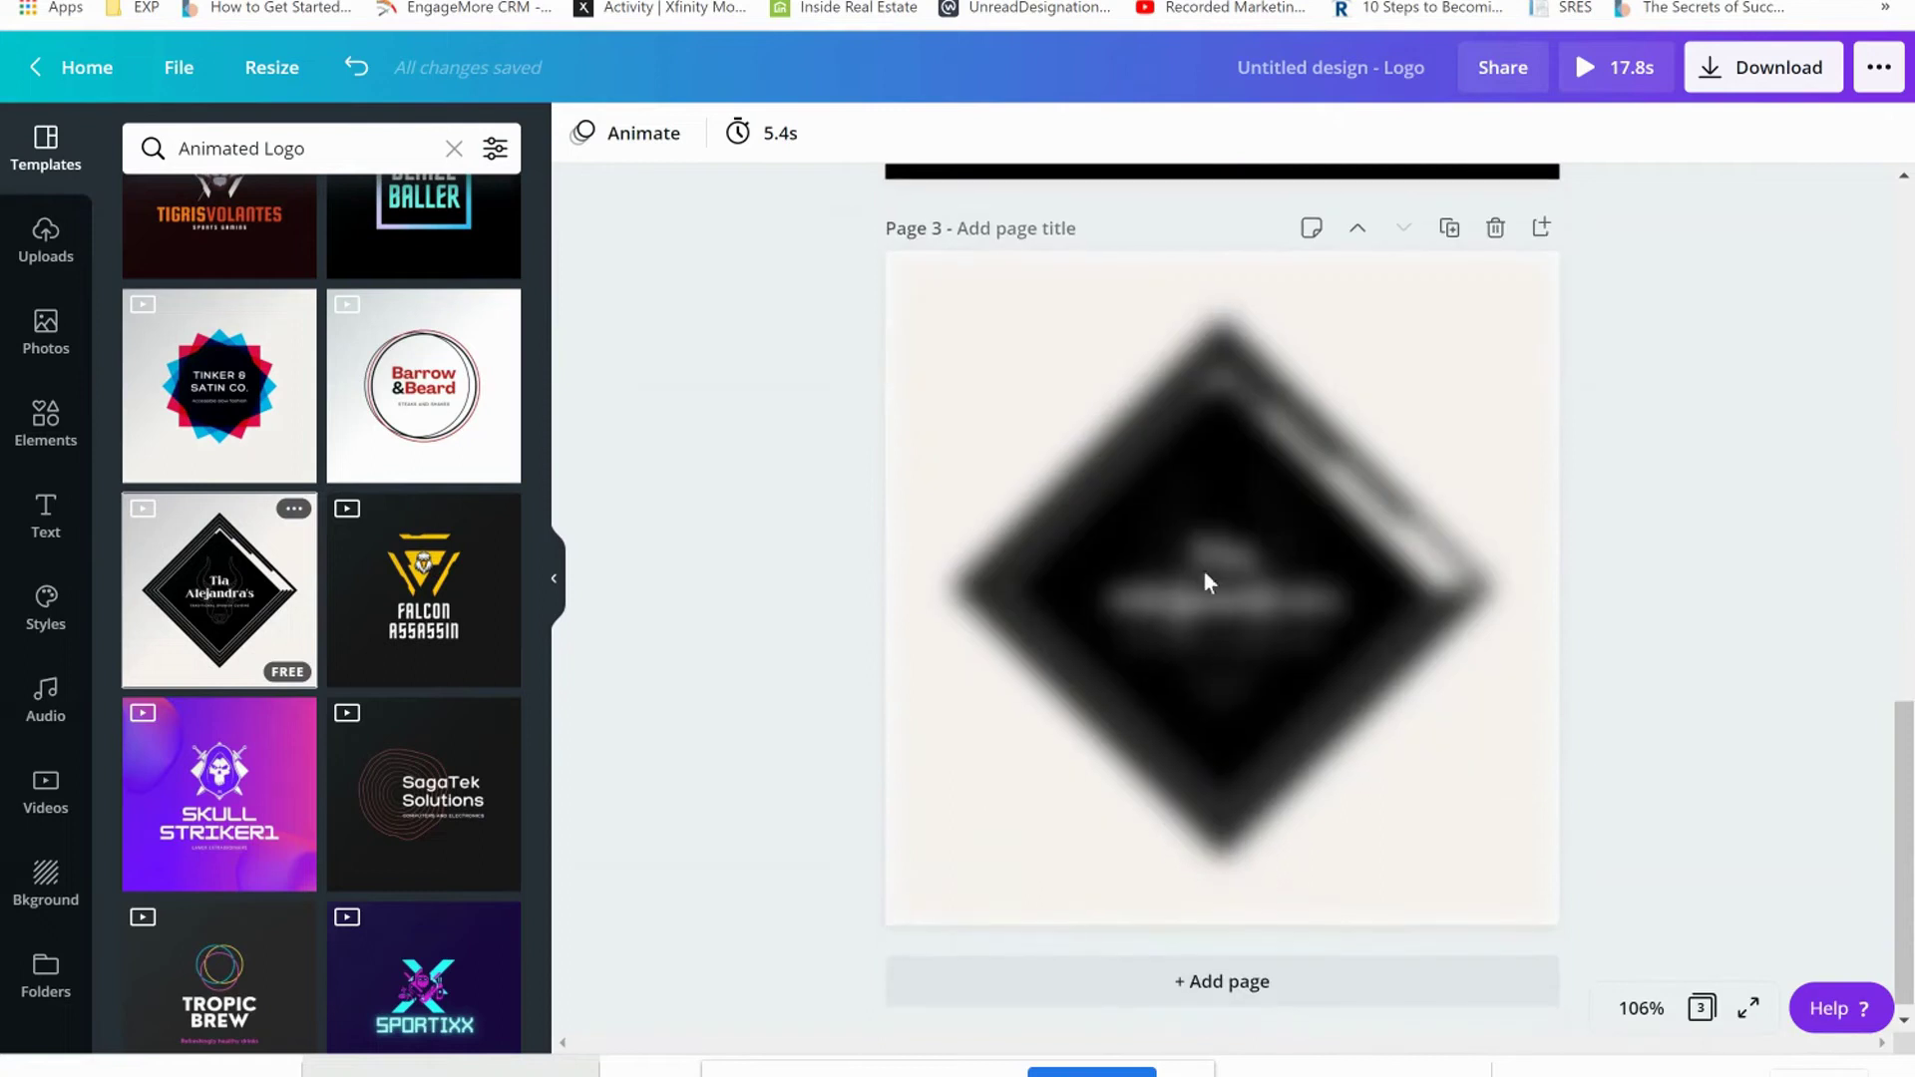
click(1195, 543)
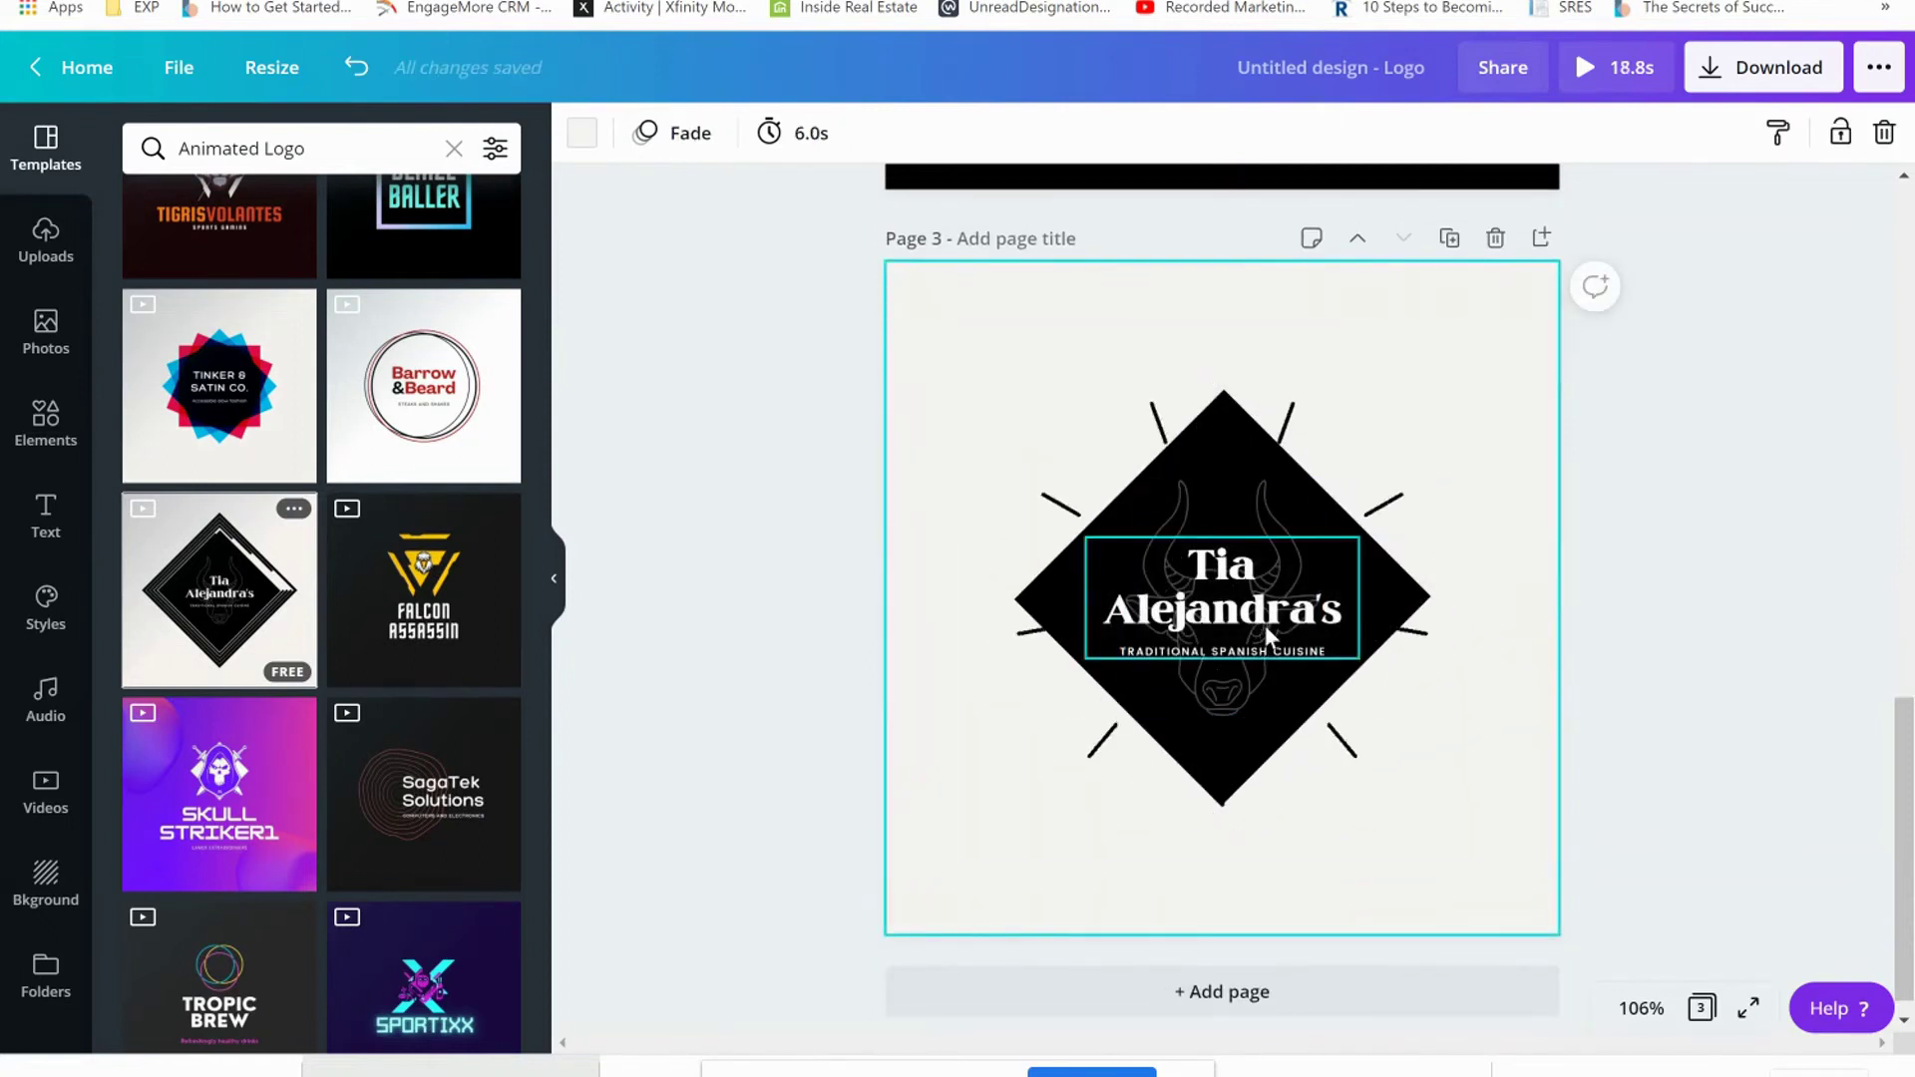
Step: Move the name text and the bull drawing off the black diamond to opposite page corners, and shift the diamond group slightly up and left
drag(1237, 616, 1038, 384)
drag(1207, 600, 1403, 419)
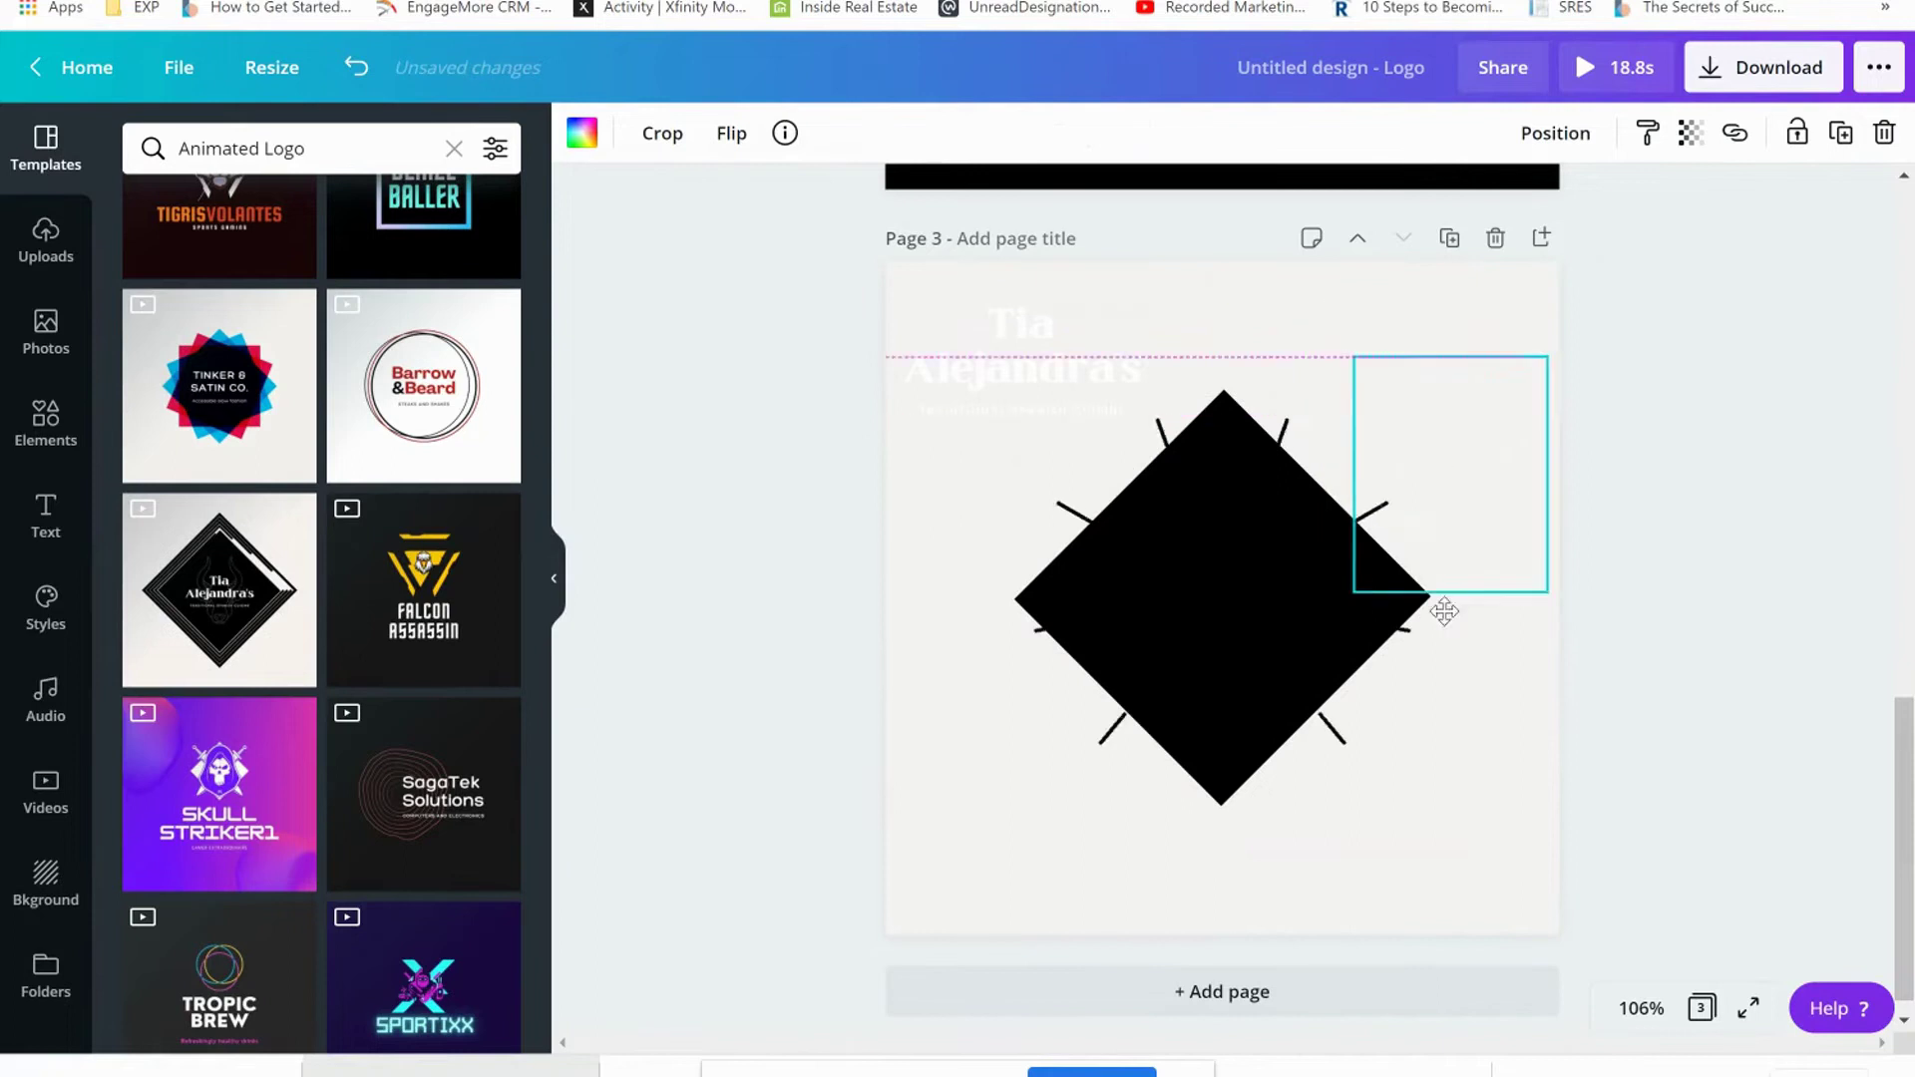
mouse_move(1441, 817)
mouse_down()
mouse_move(1248, 535)
mouse_move(1223, 599)
mouse_move(1196, 606)
mouse_move(1351, 807)
mouse_move(1422, 818)
mouse_up()
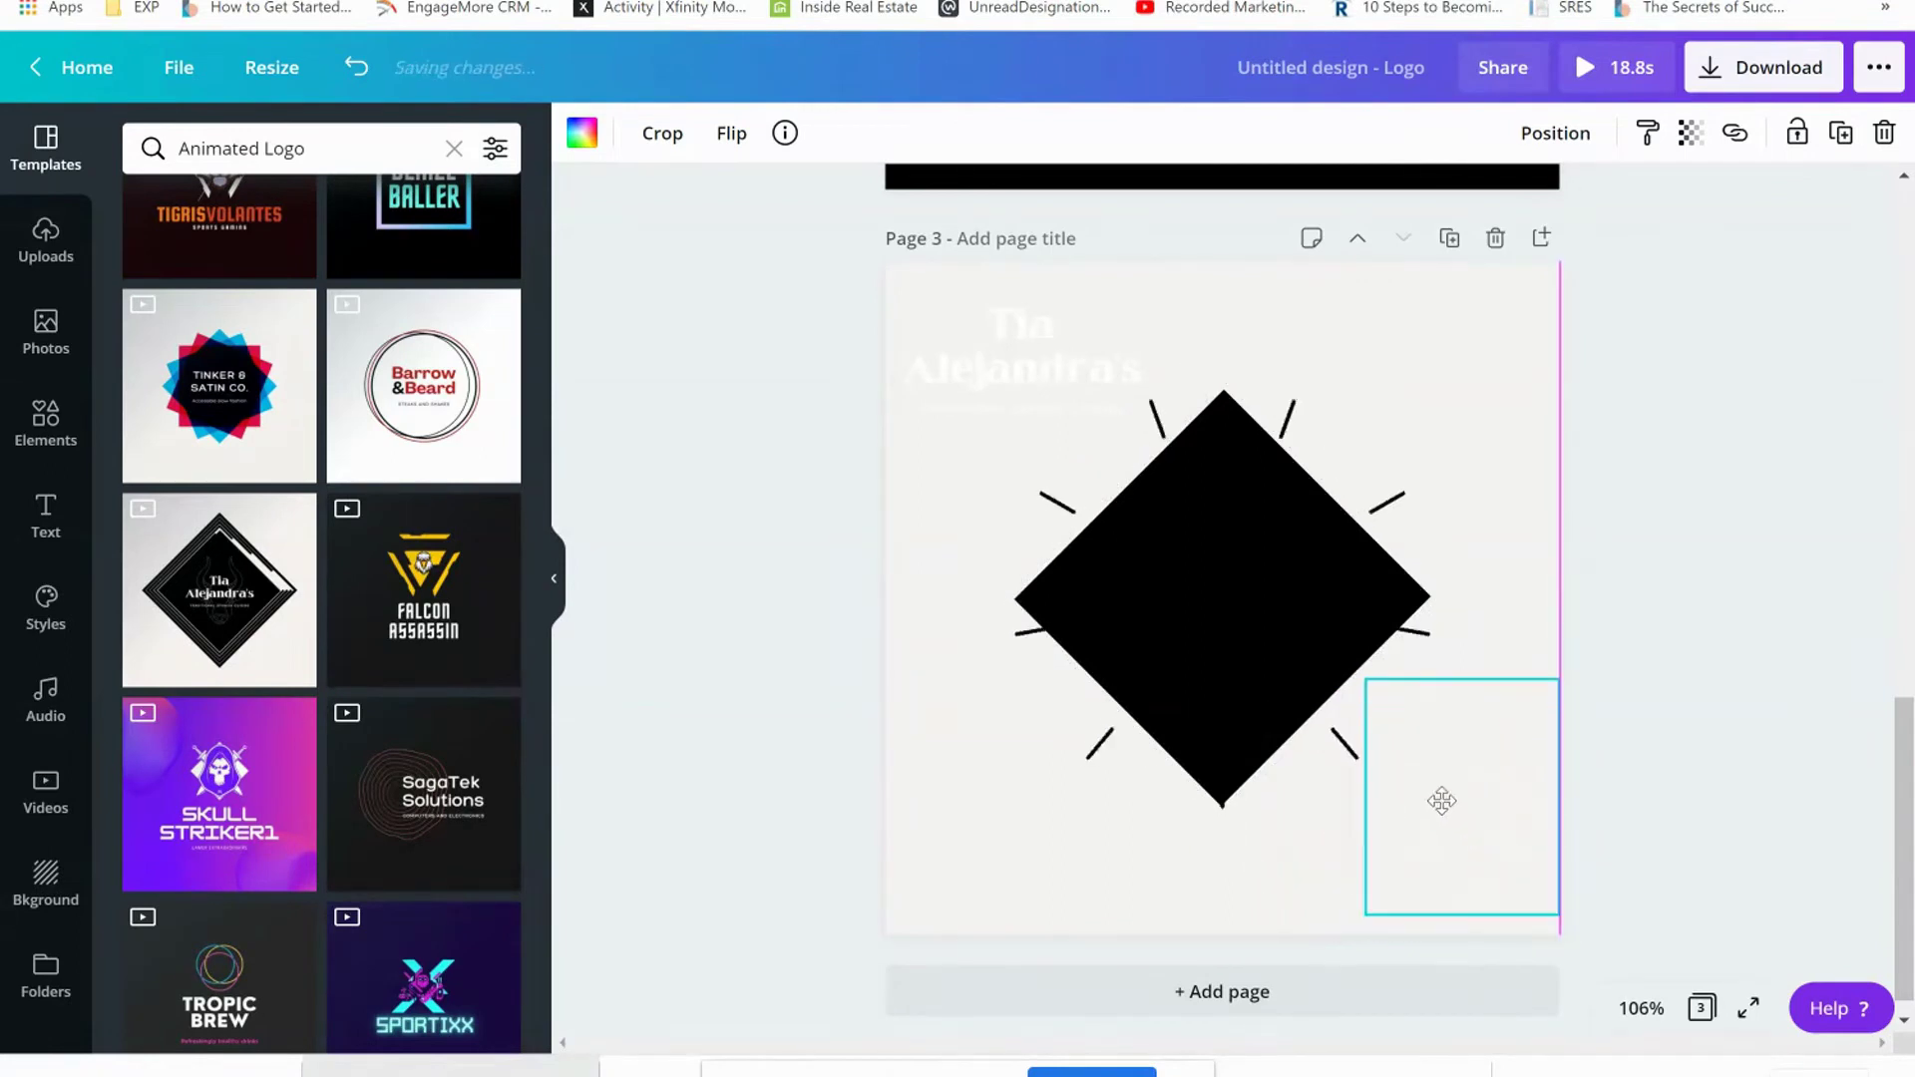
key(ctrl+g)
drag(1213, 448, 1186, 582)
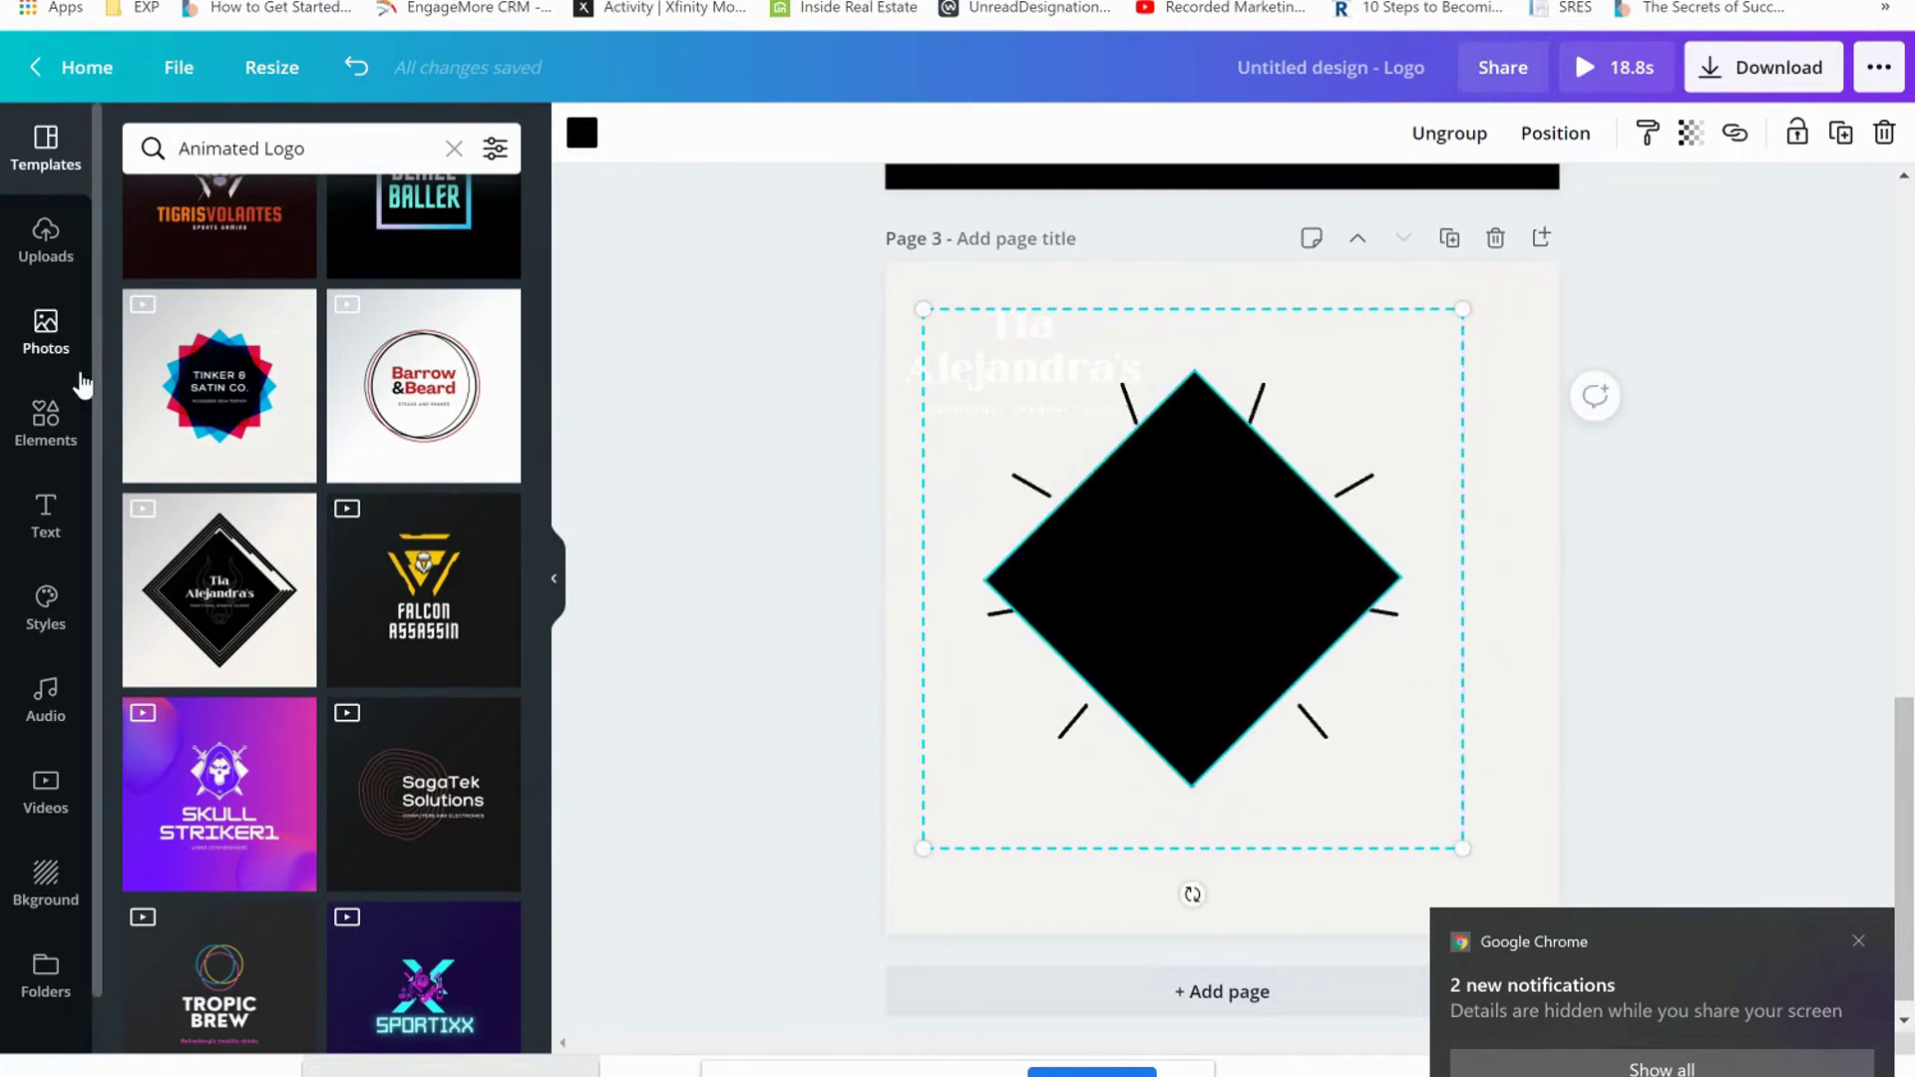
Step: Look through the animated squares in the "SQUARE ANIMATION" element results for diamond-shaped frames
click(52, 461)
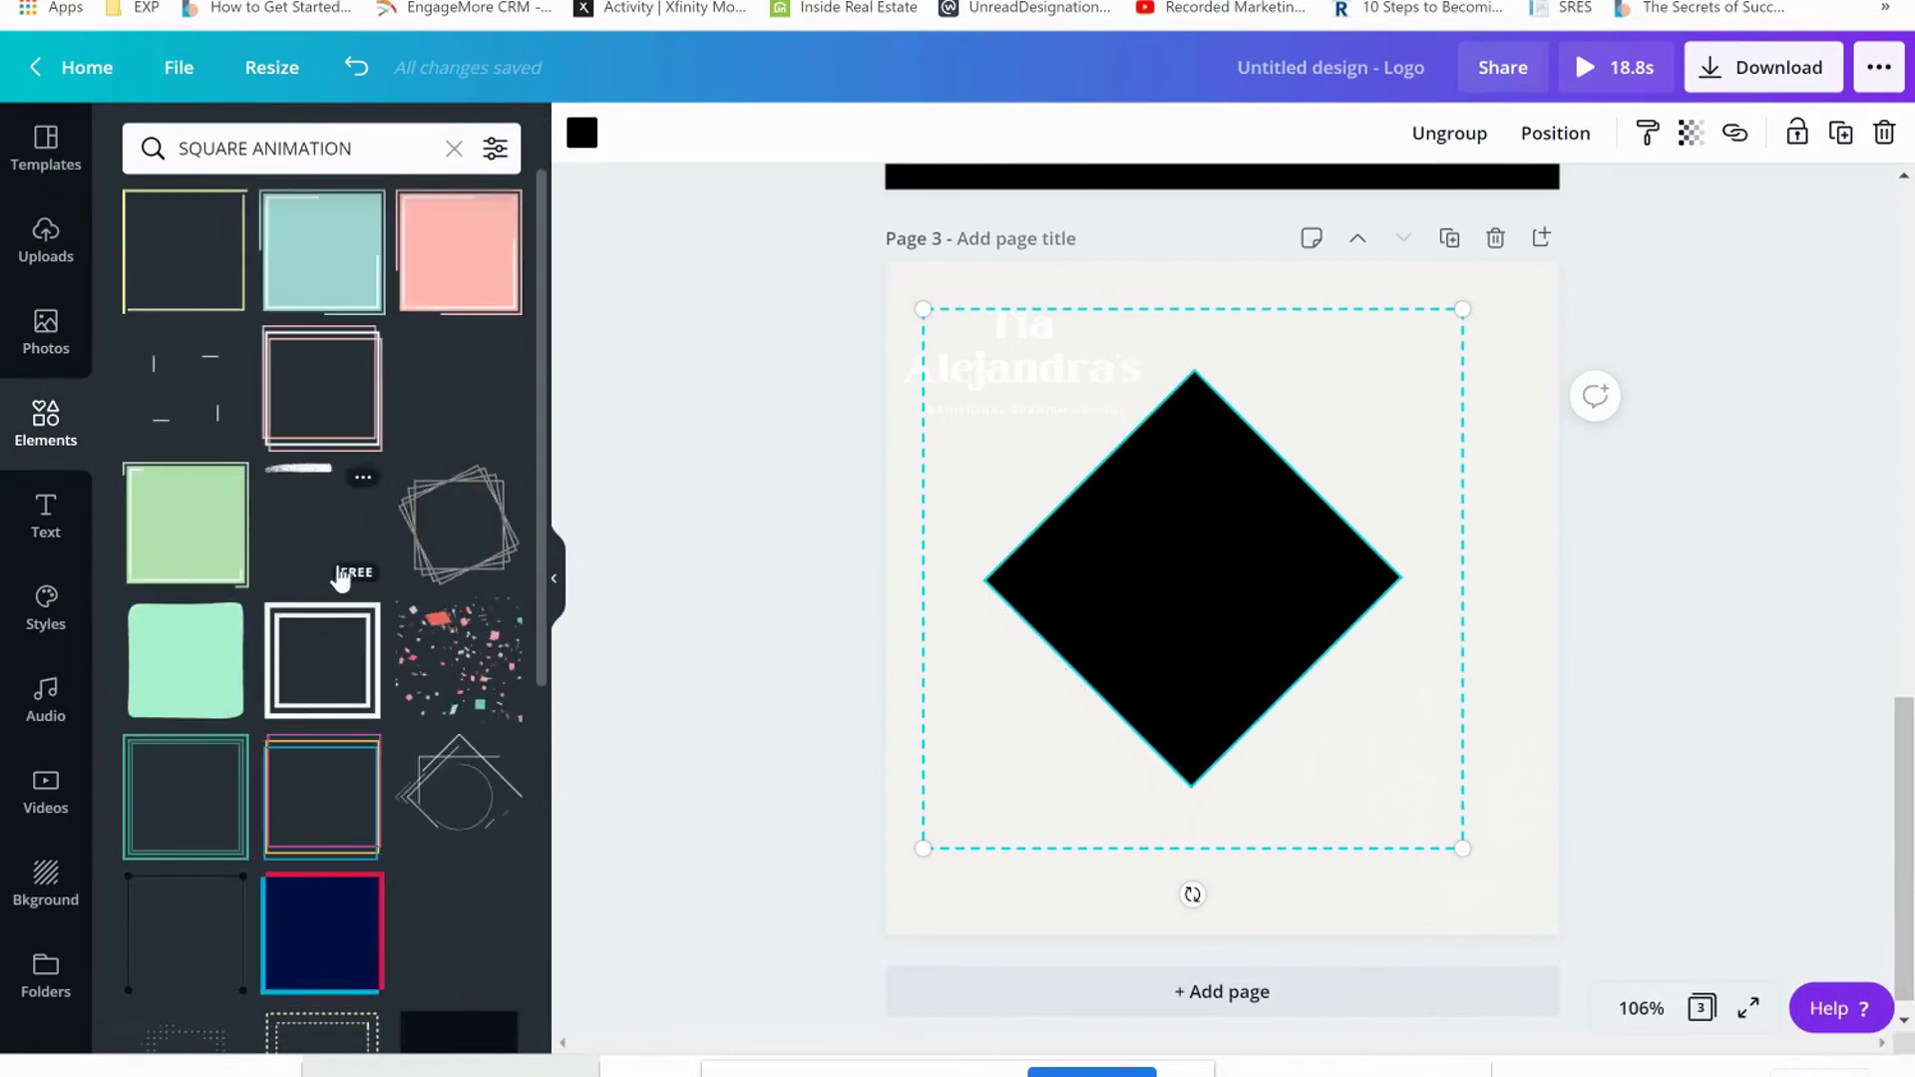
scroll(342, 573, down, 4)
scroll(342, 575, down, 3)
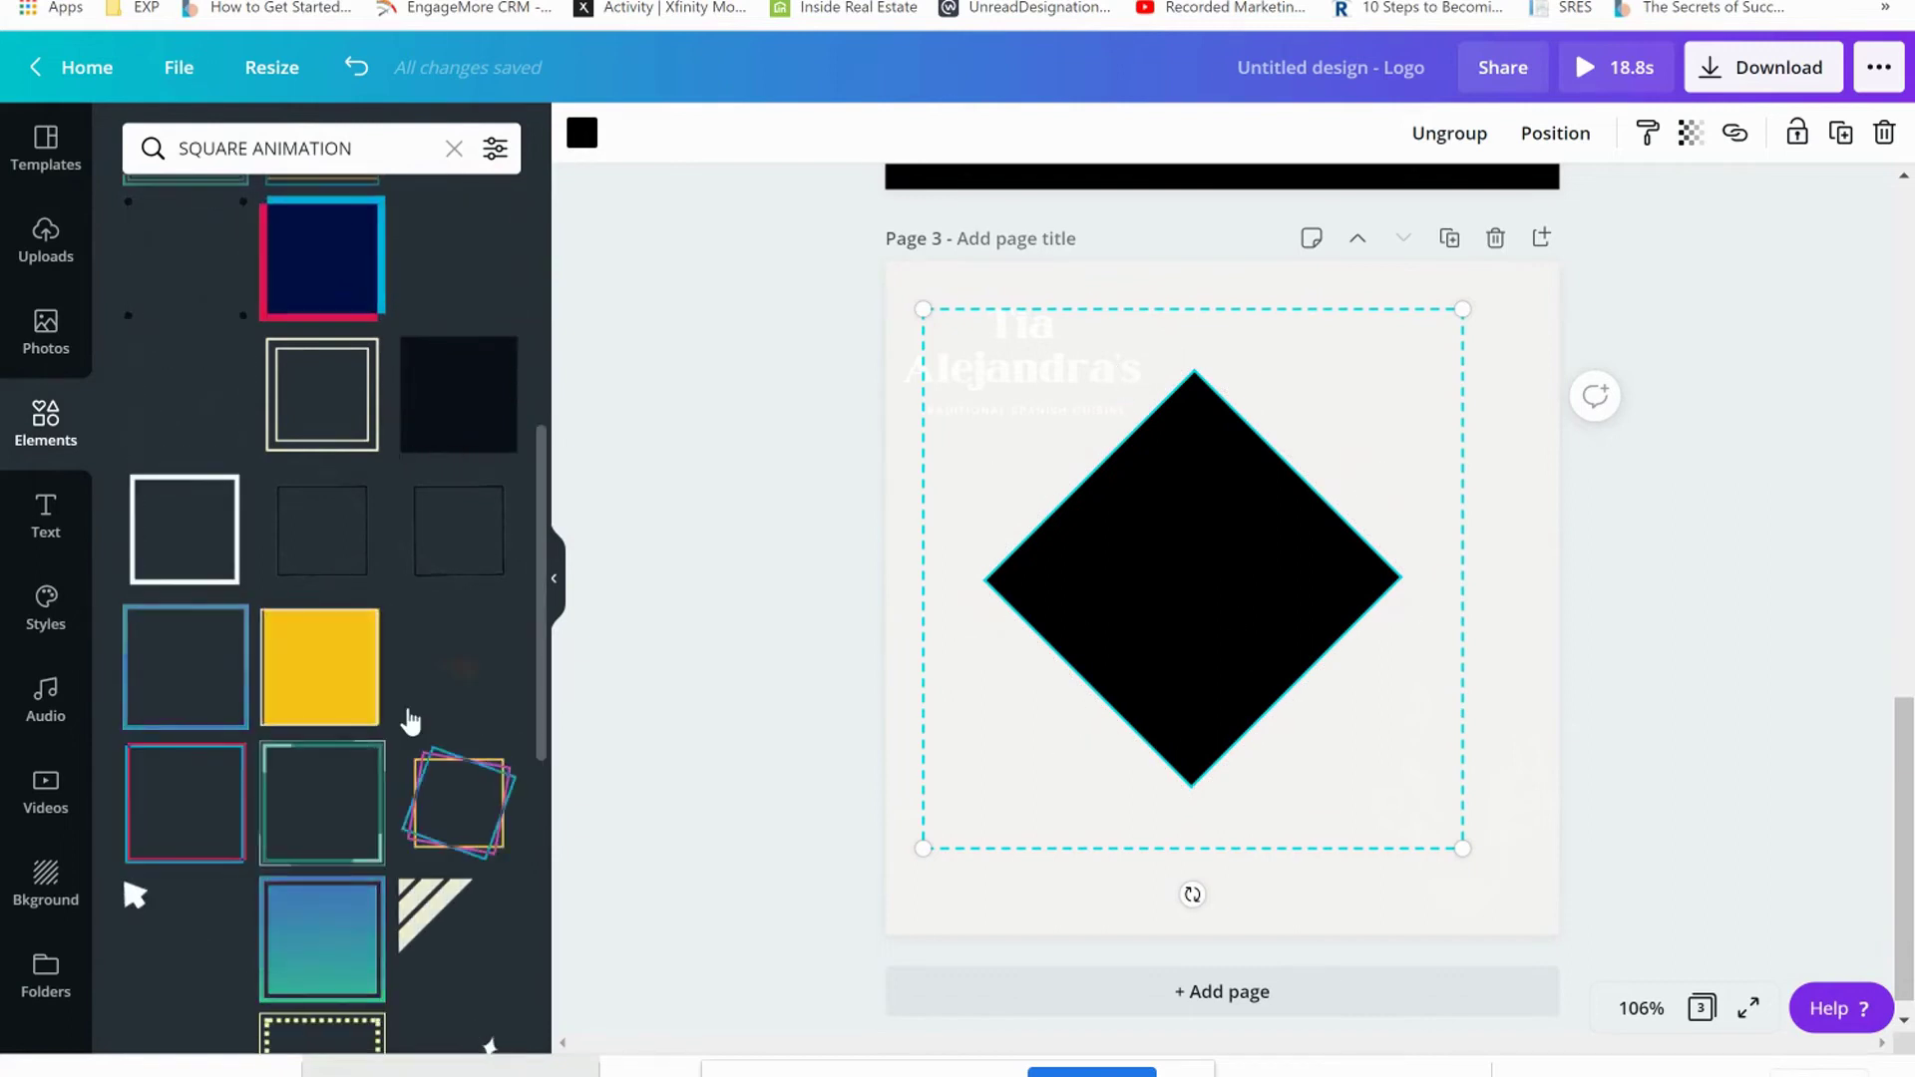
scroll(410, 718, down, 5)
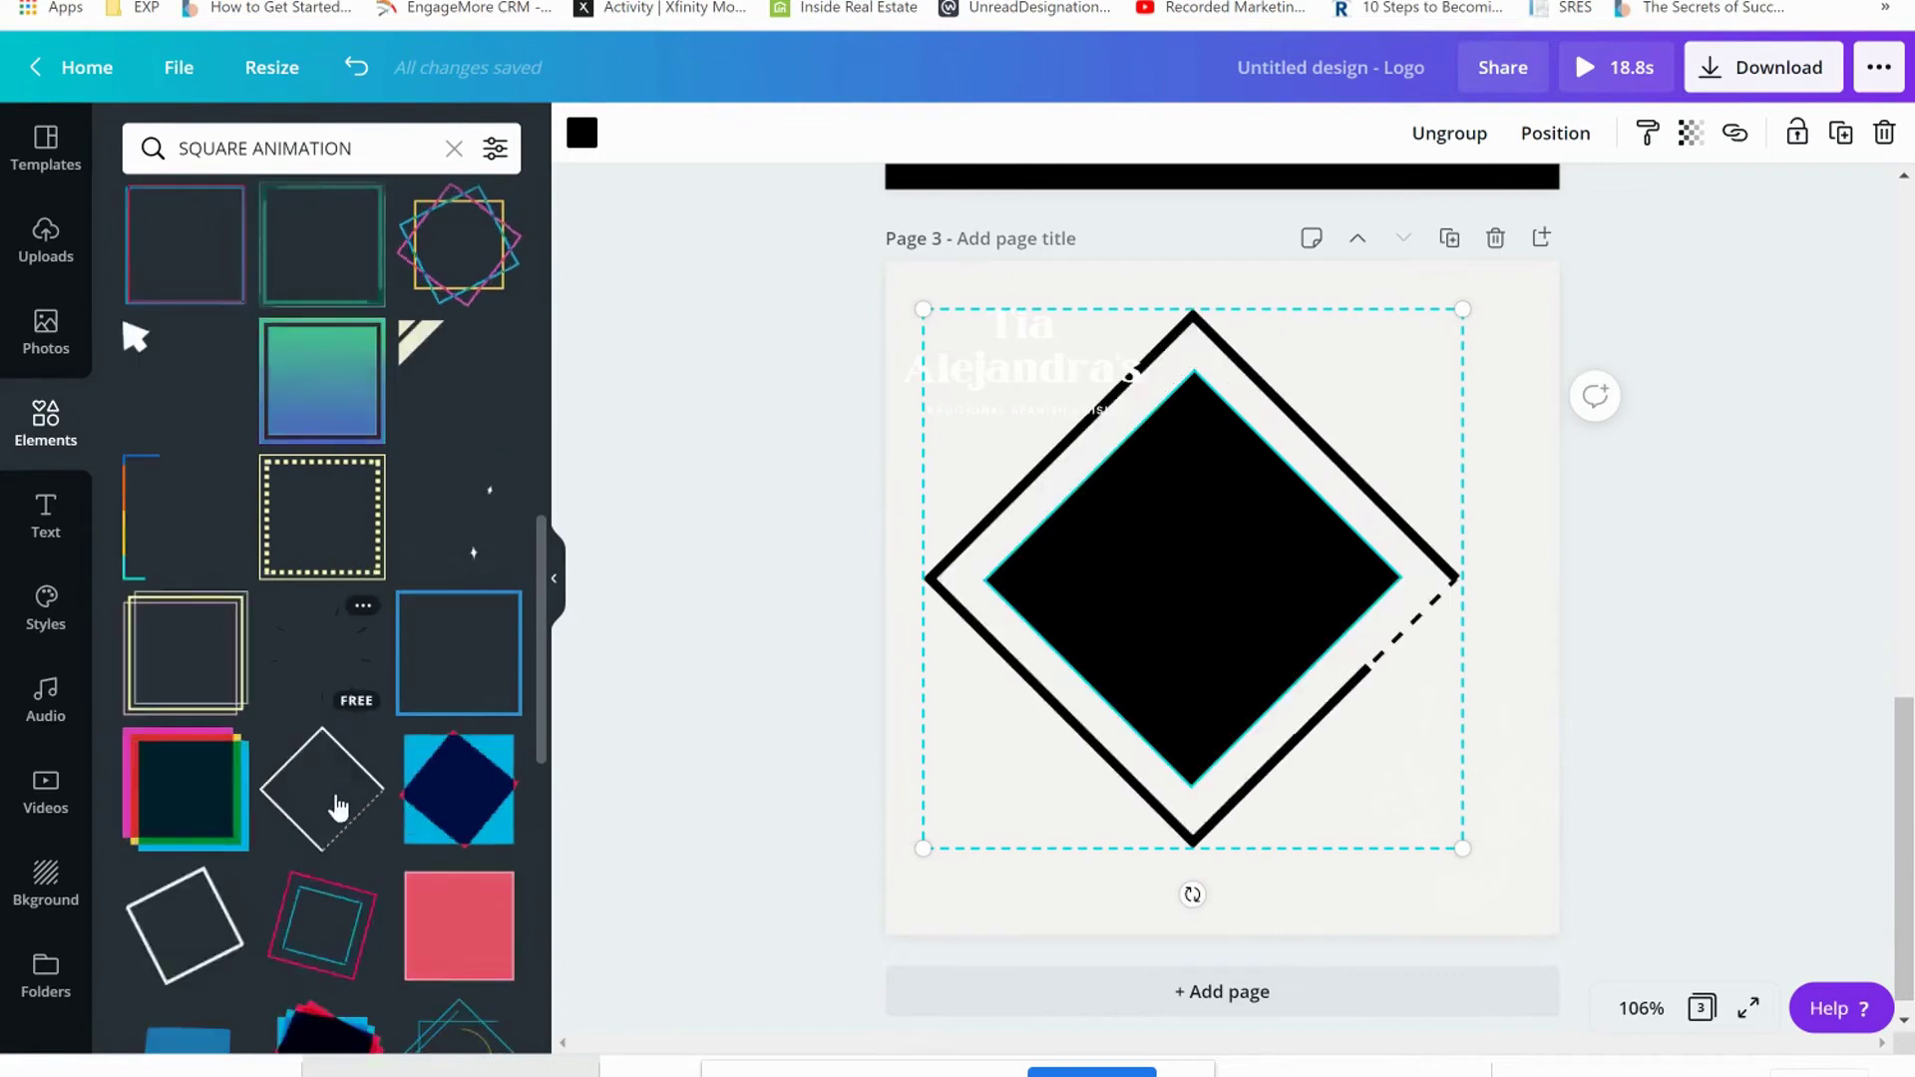
scroll(313, 823, down, 5)
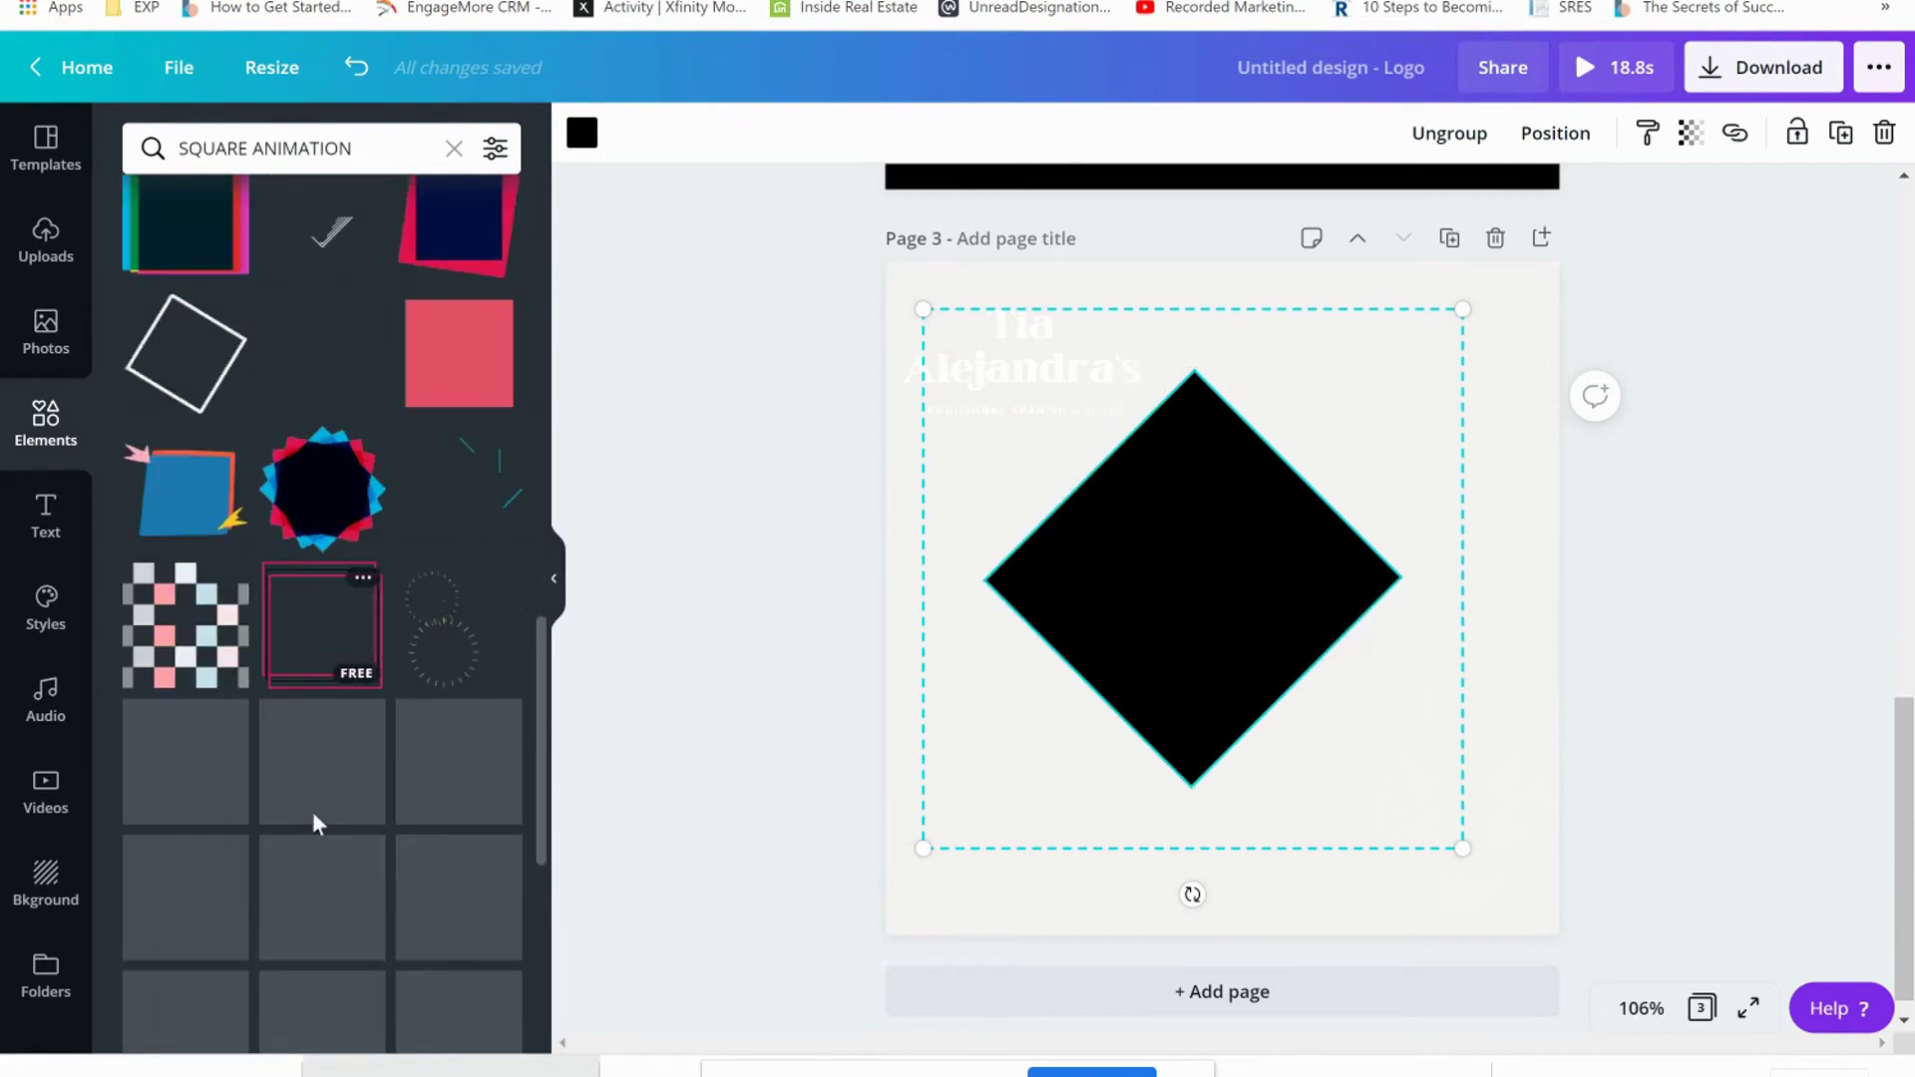
Step: Search the elements for "DIAMOND ANIMATION", add the free white animated diamond with line accents and centre it on the black diamond
click(248, 148)
double_click(170, 142)
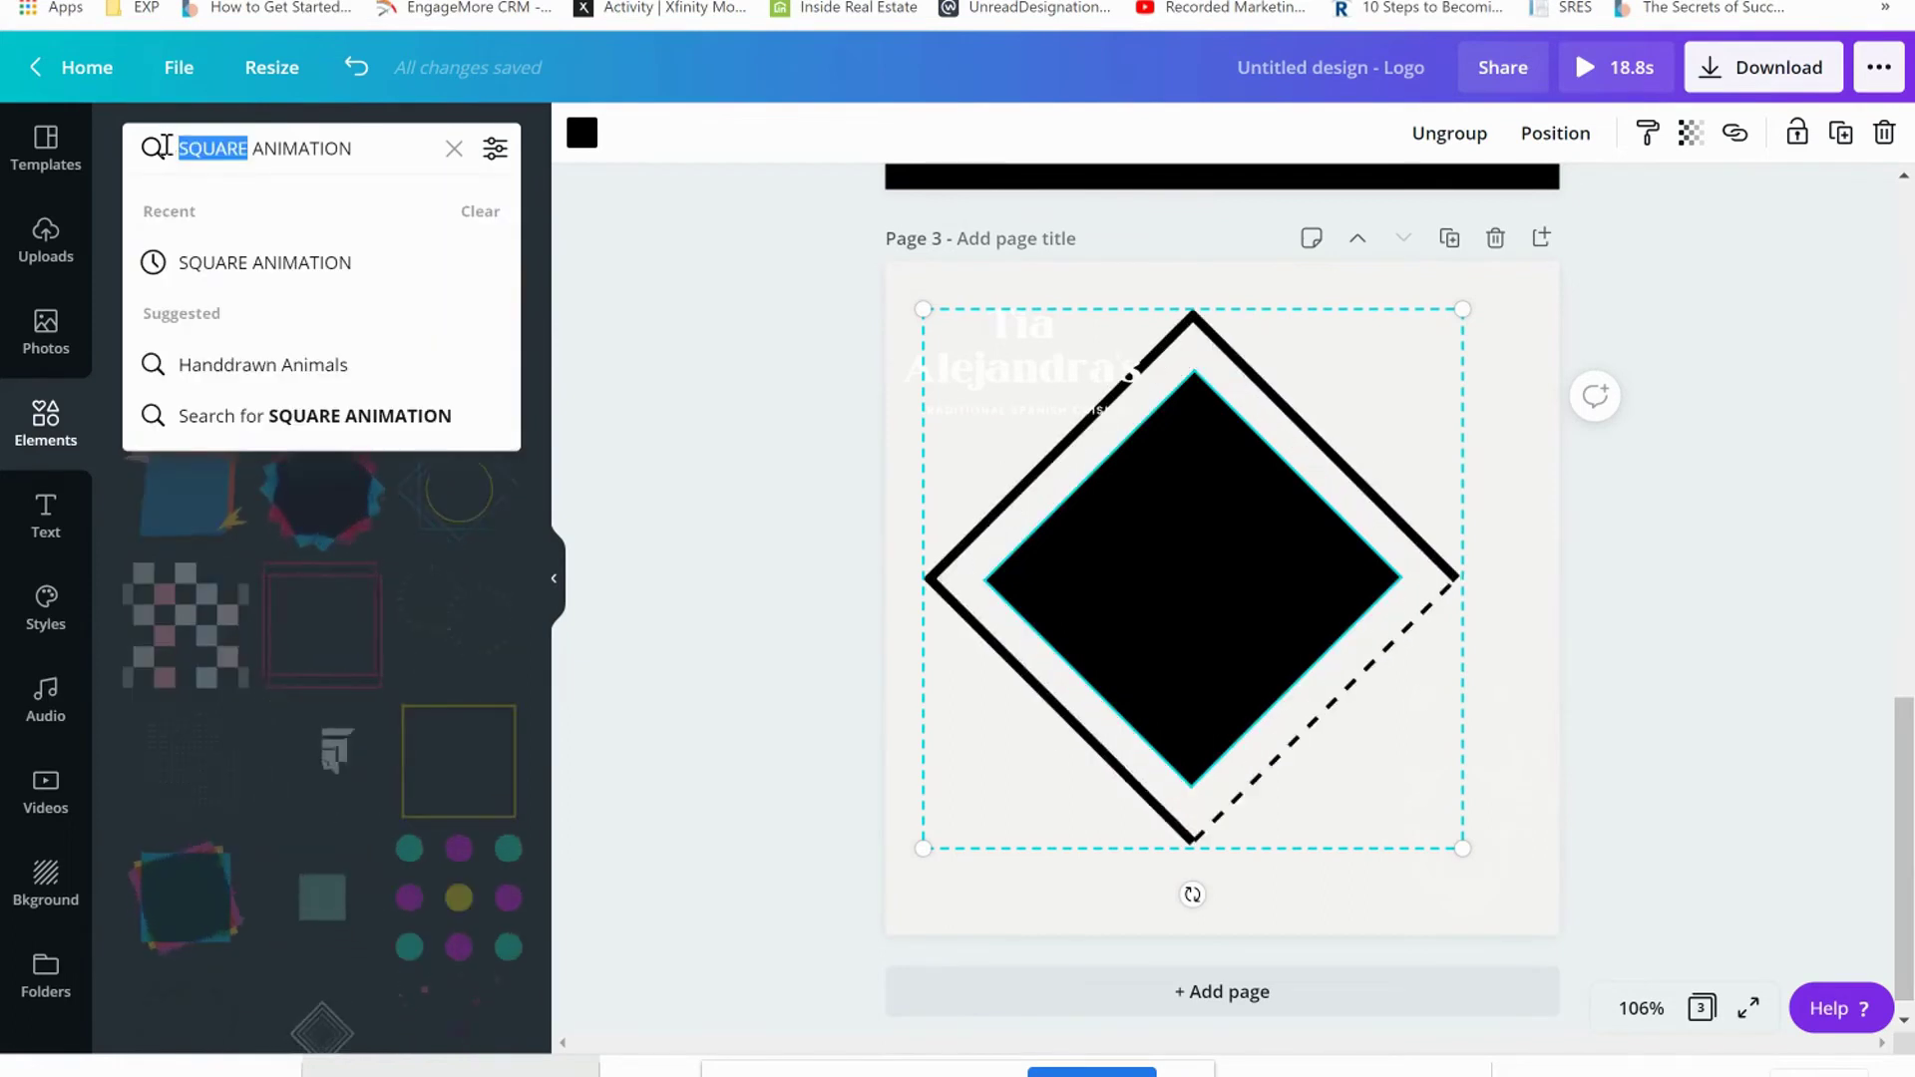
text(DIAMOND)
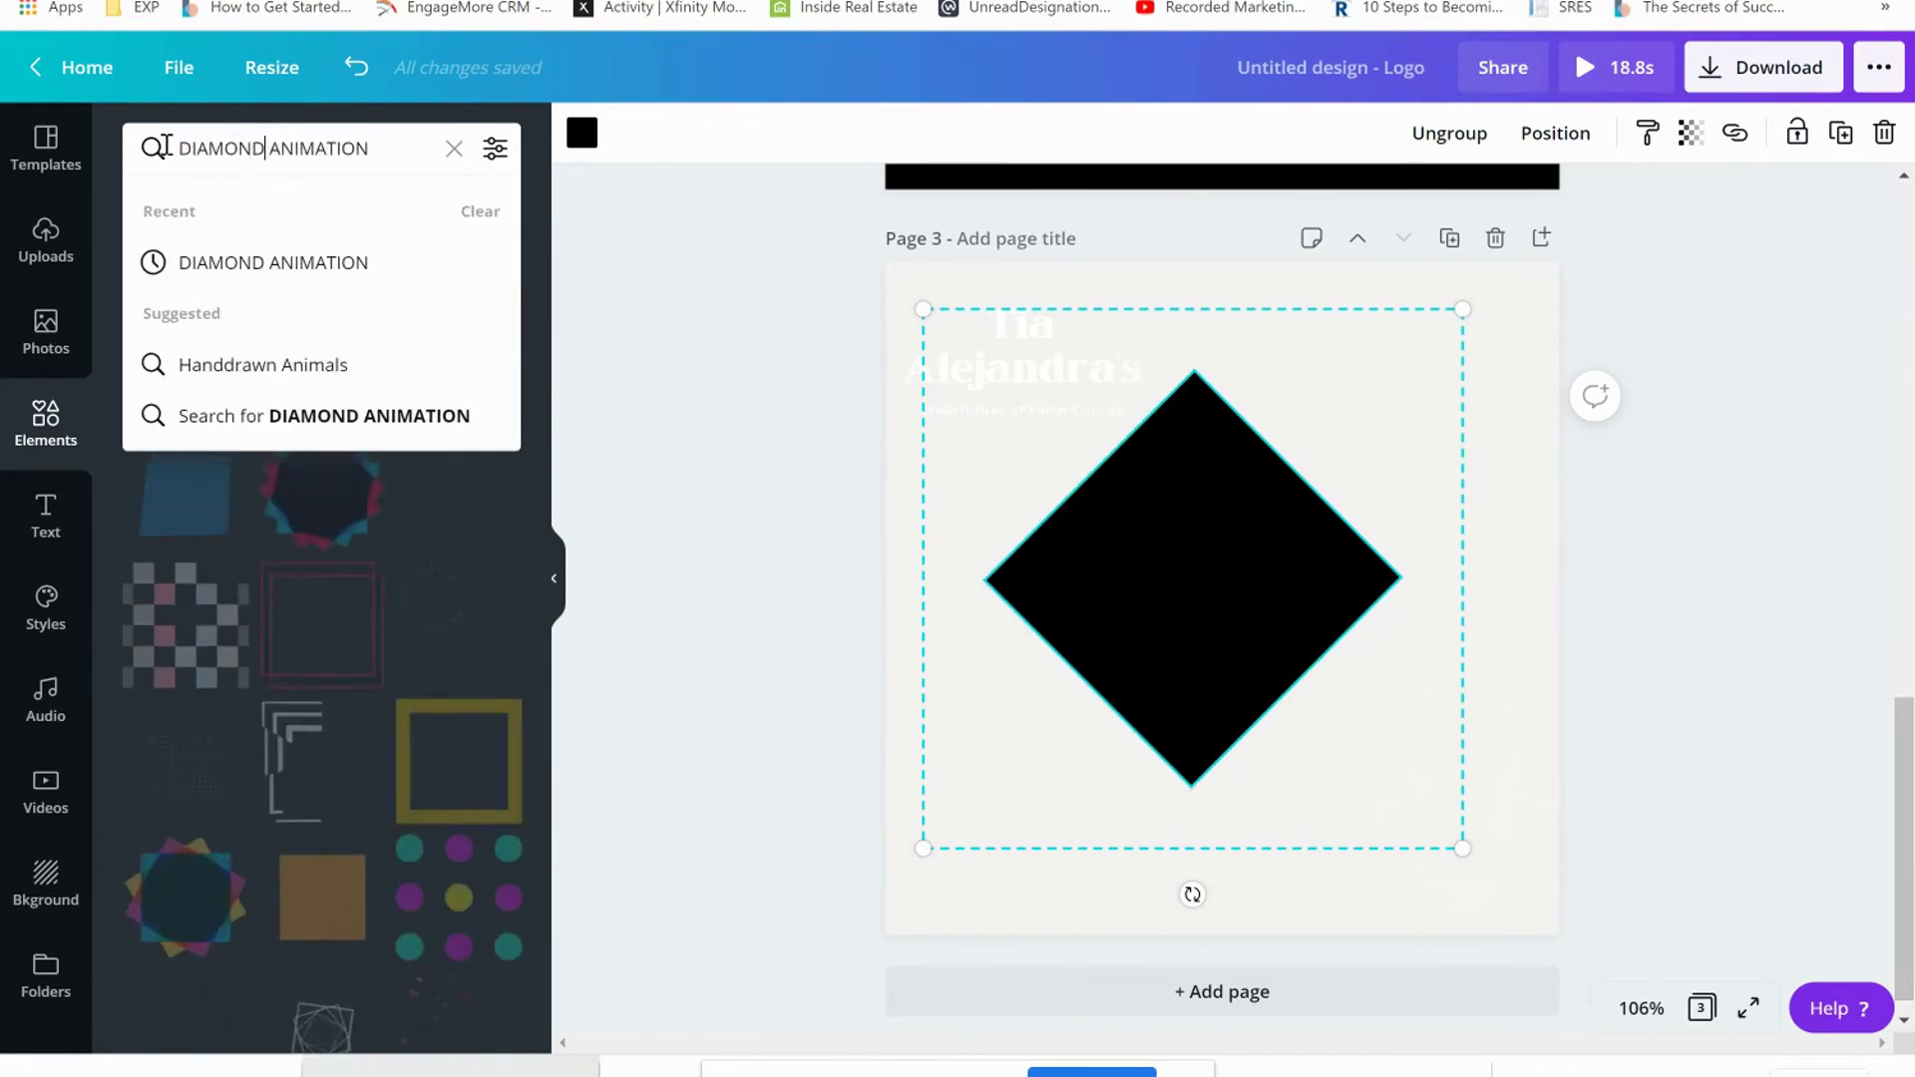
key(Return)
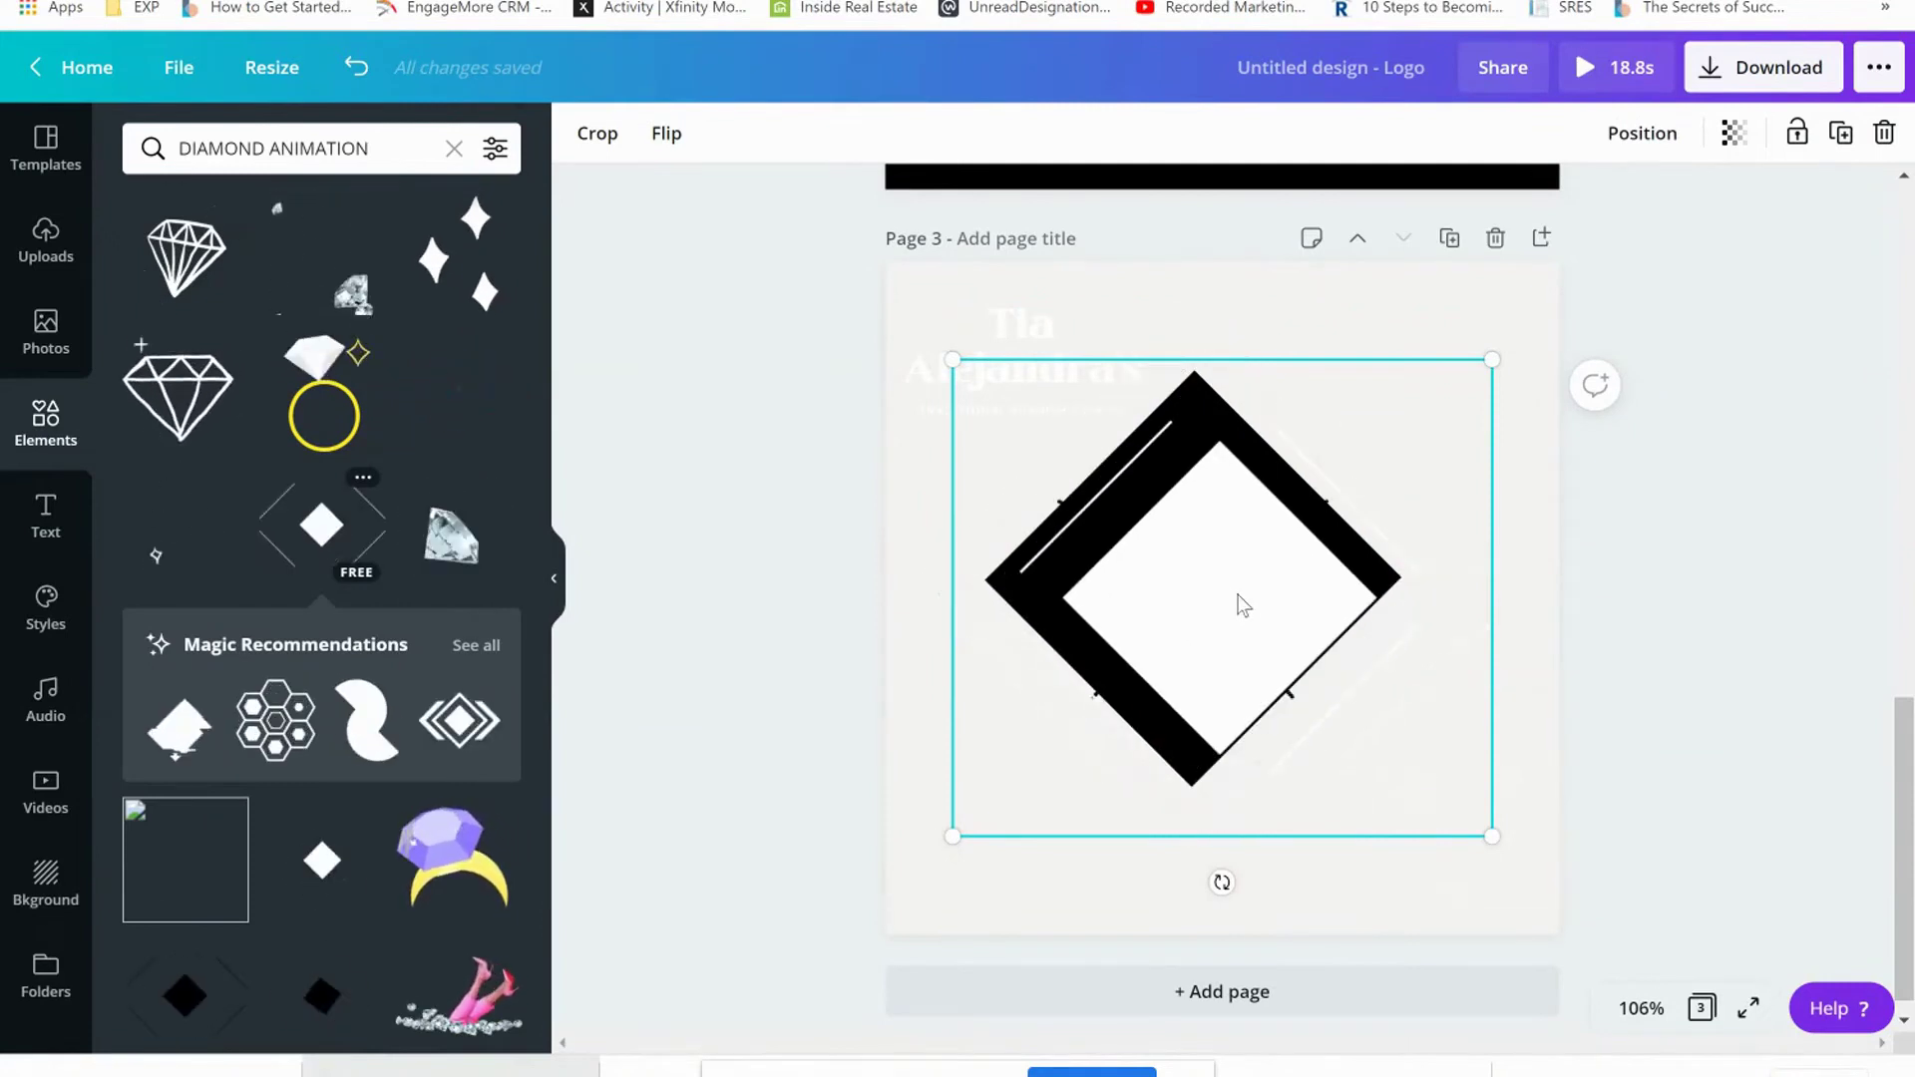
mouse_move(1188, 583)
mouse_down()
mouse_move(1123, 567)
mouse_move(1209, 569)
mouse_up()
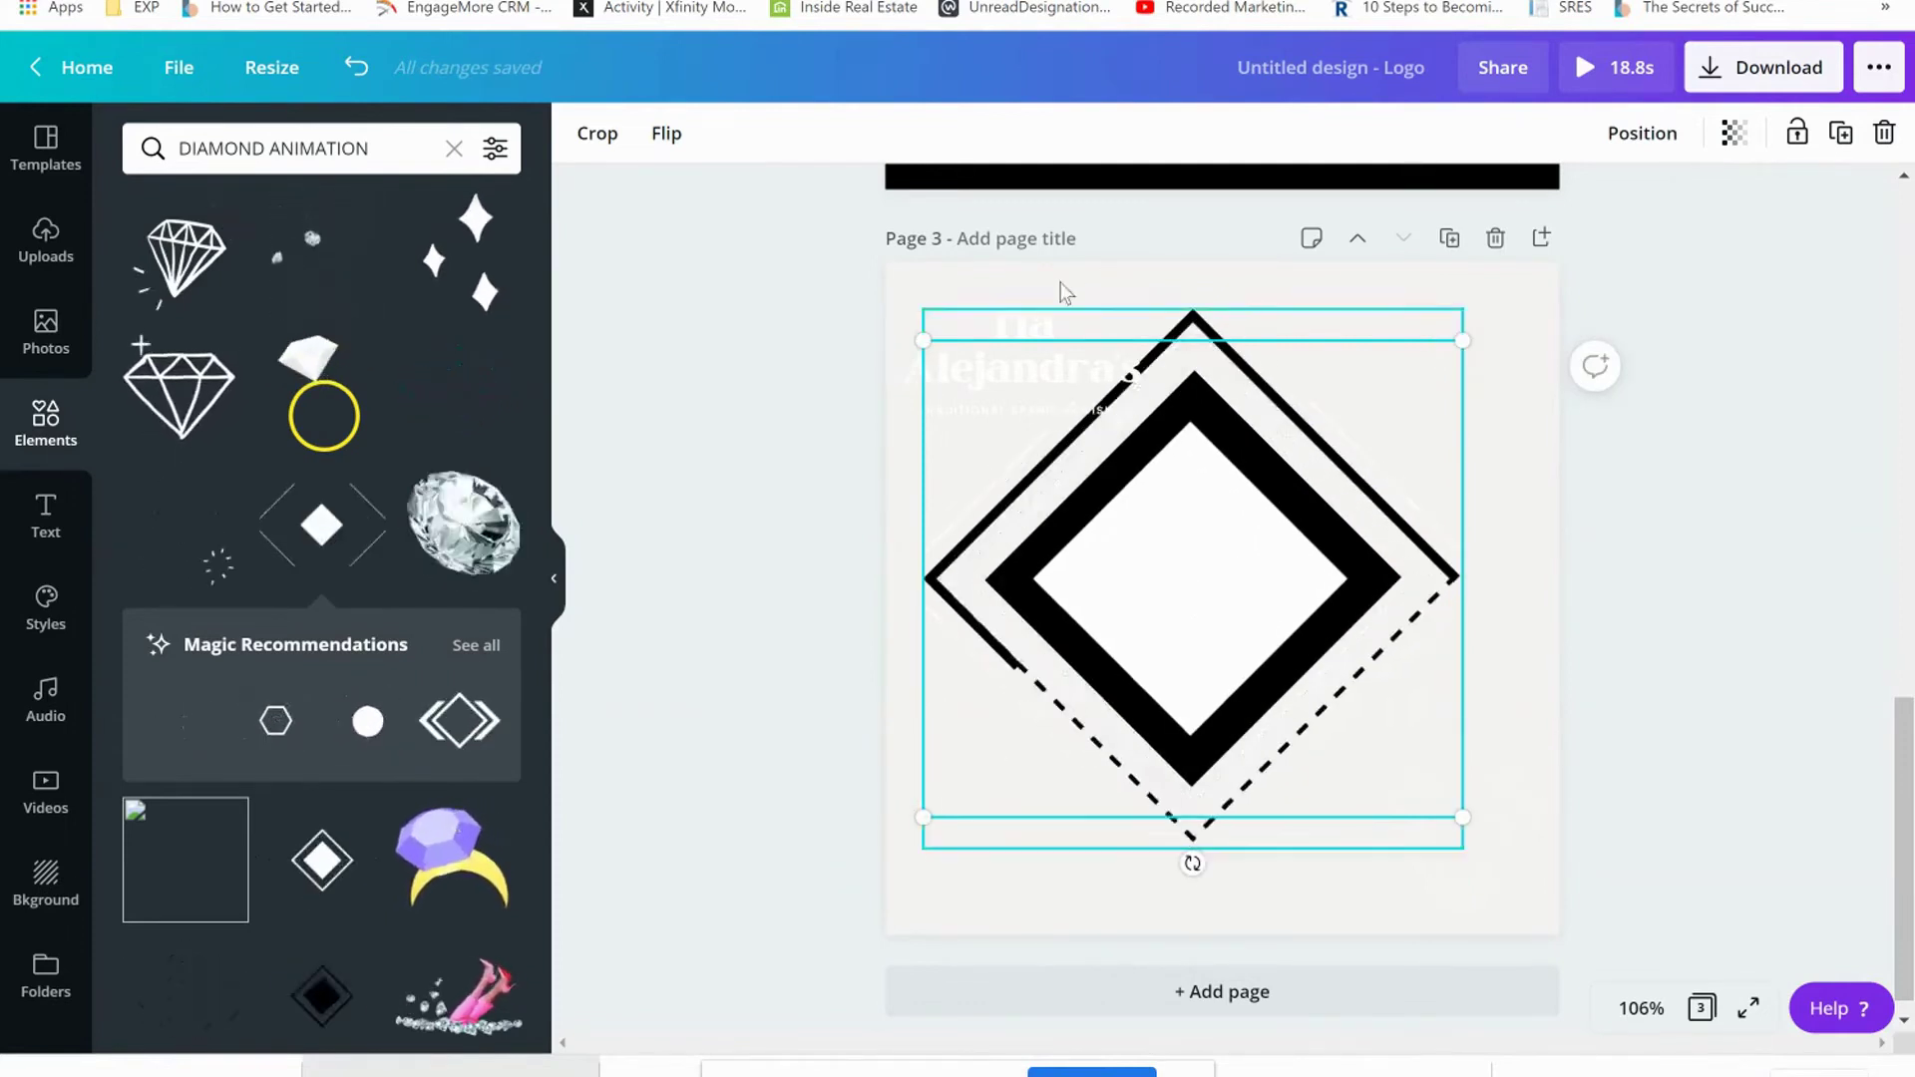
Step: Delete the white Tia Alejandra's name and its small tagline from the upper-left corner of page 3
click(1010, 316)
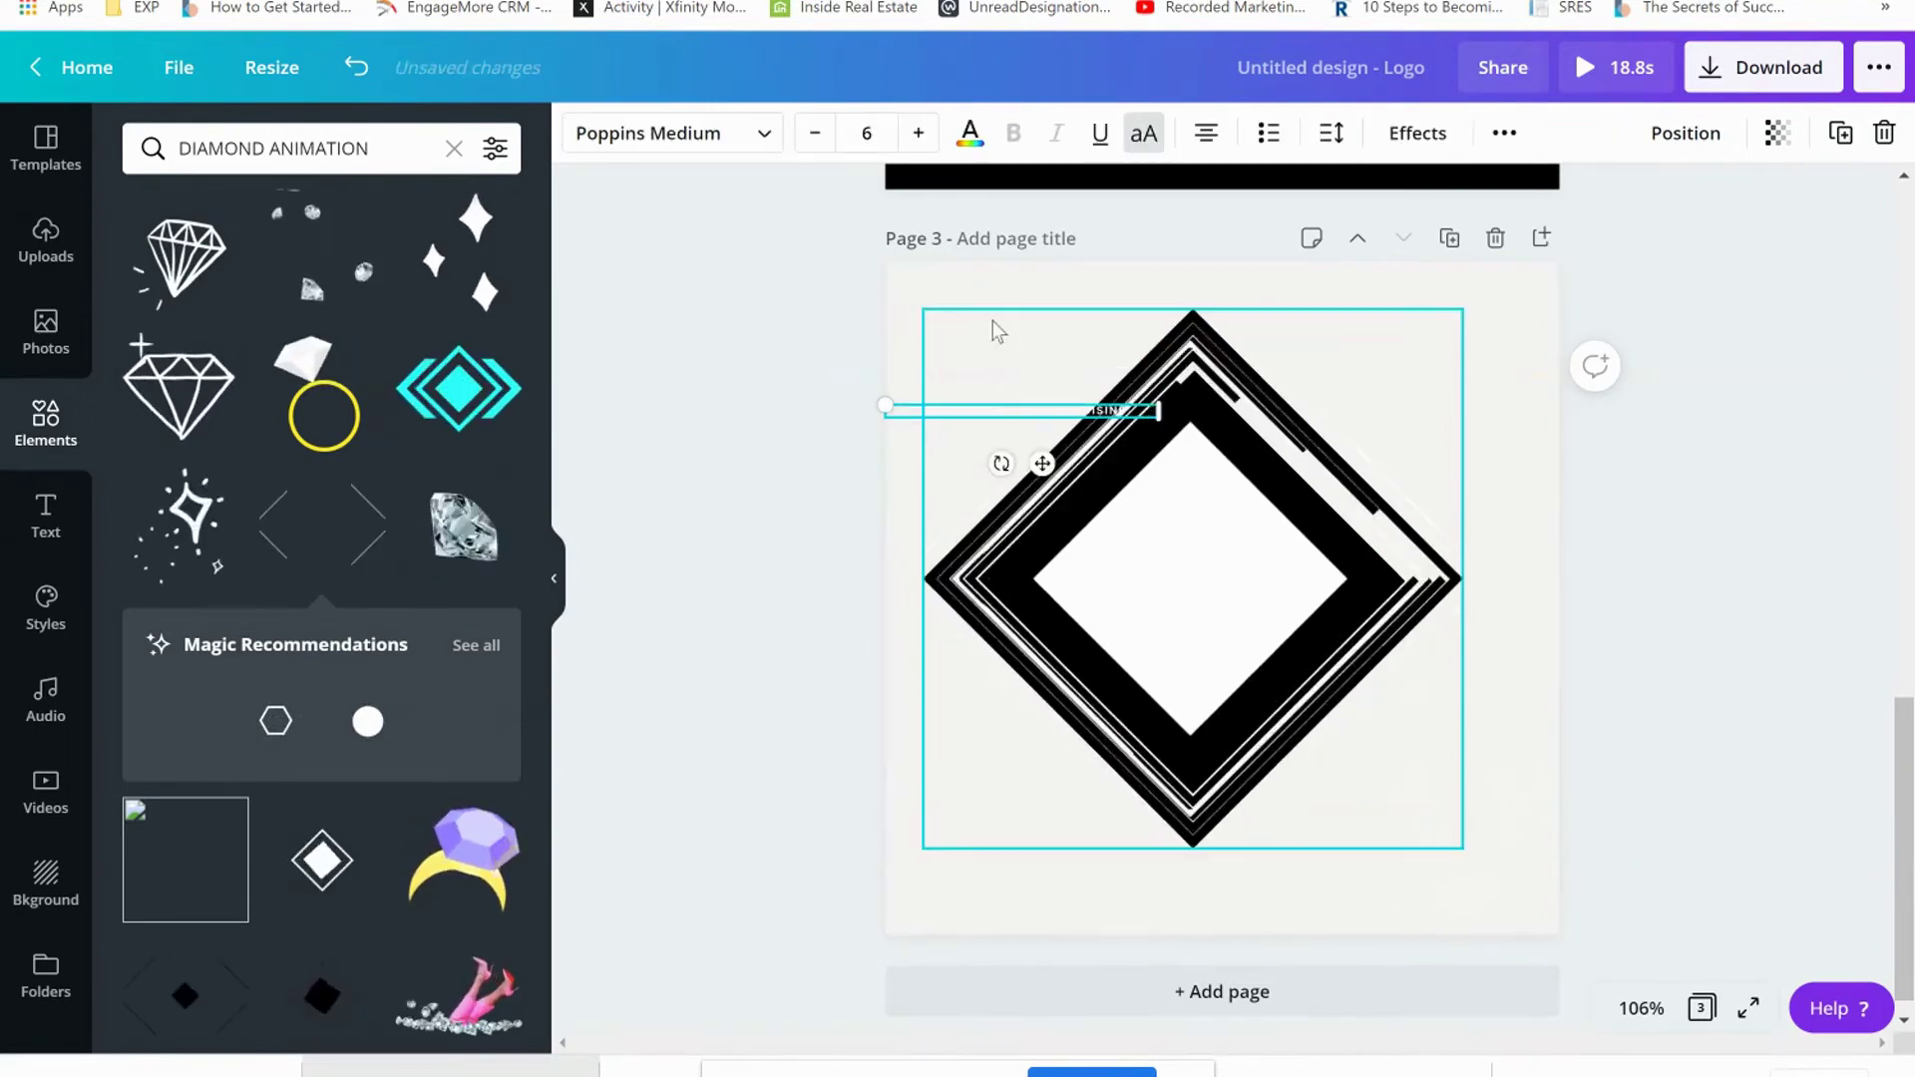
click(897, 453)
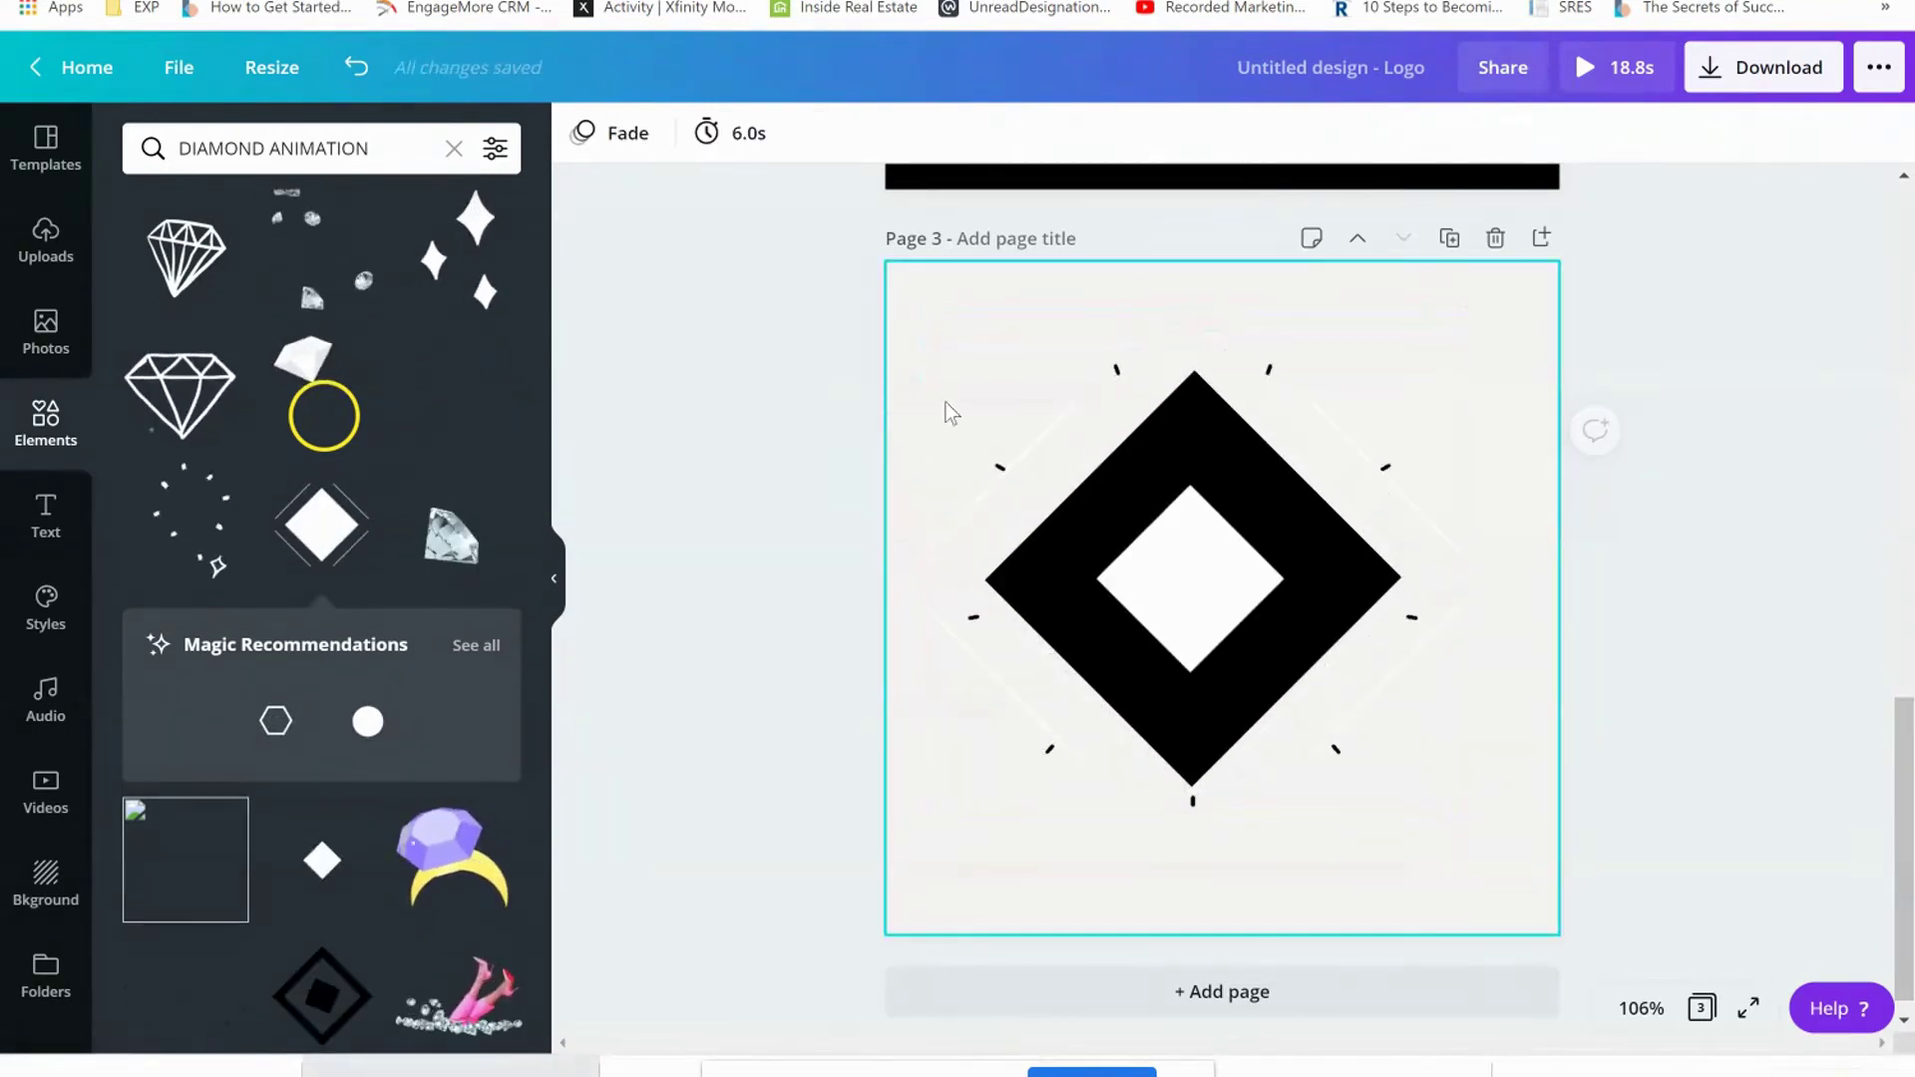
Step: Add a subheading text to page 3 and set its font to Goldoni Regular by searching the fonts for "GO"
click(46, 516)
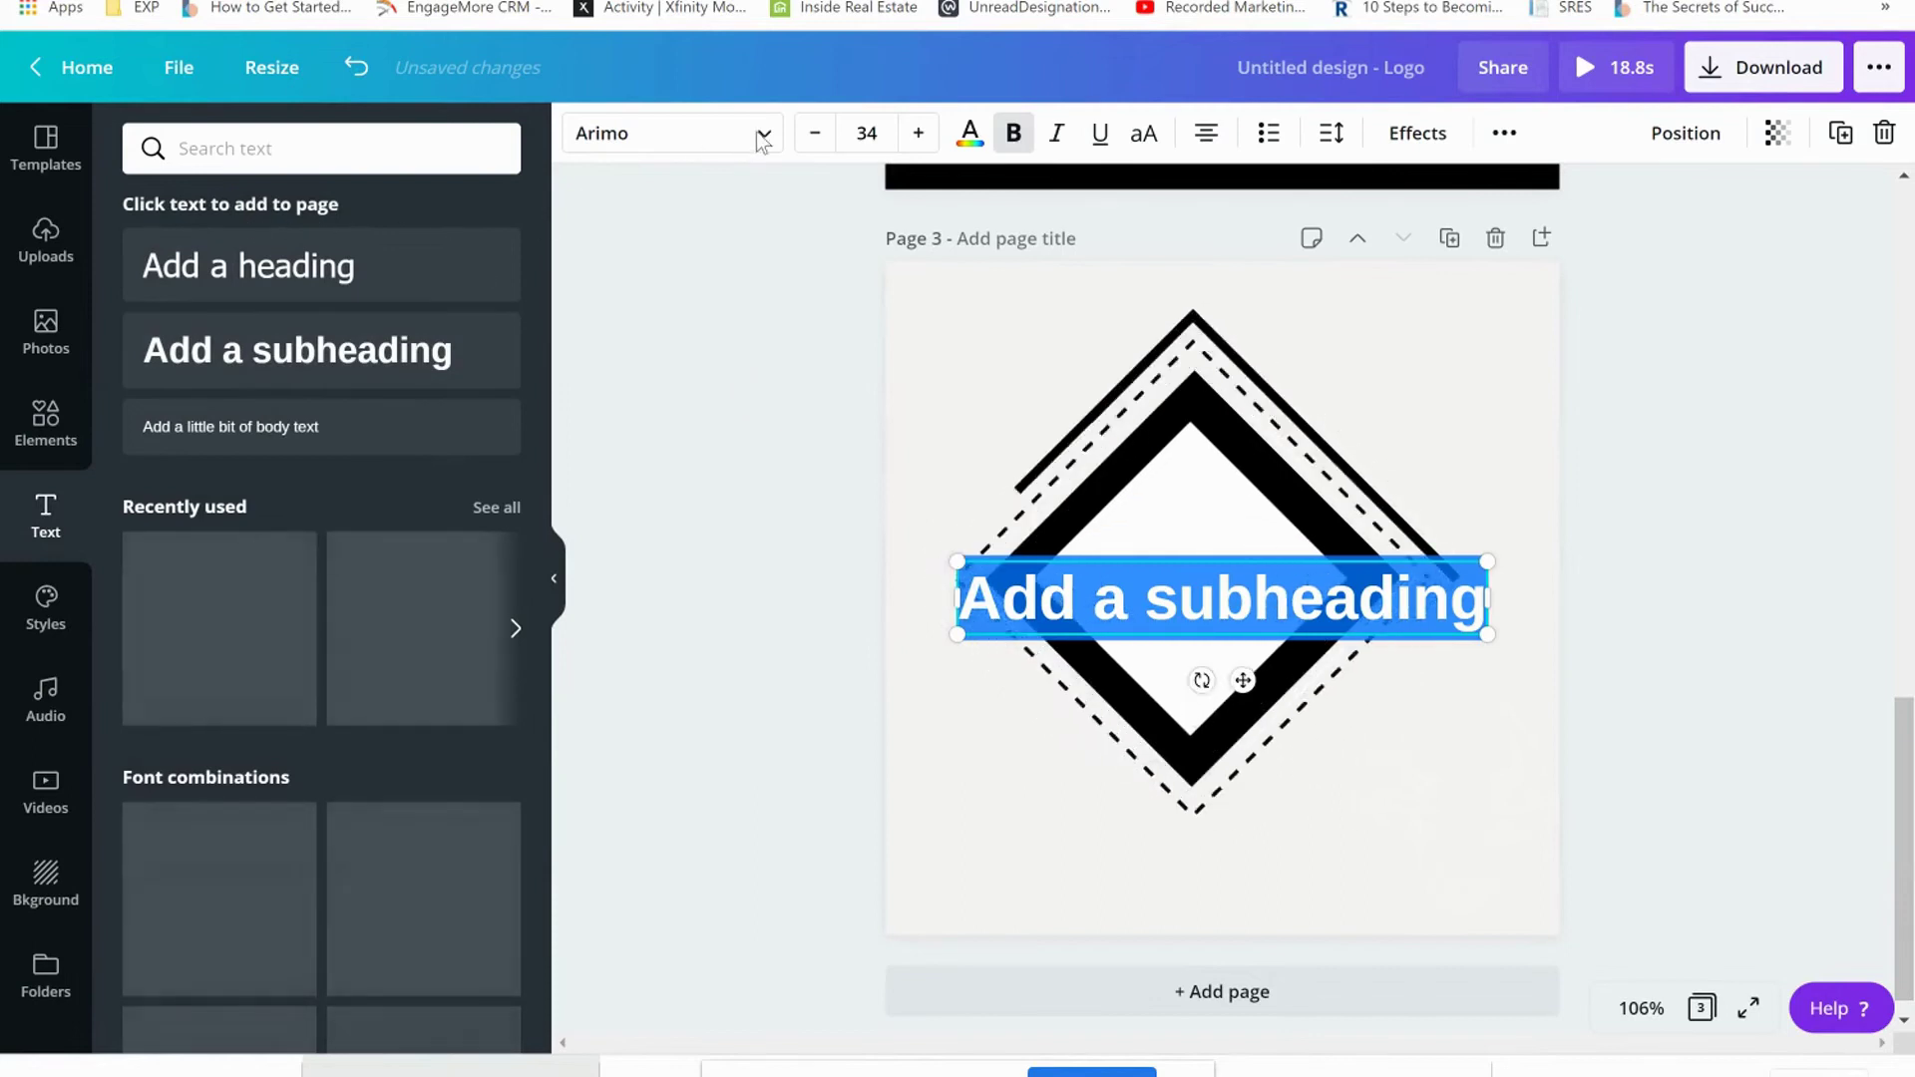
click(767, 143)
click(763, 141)
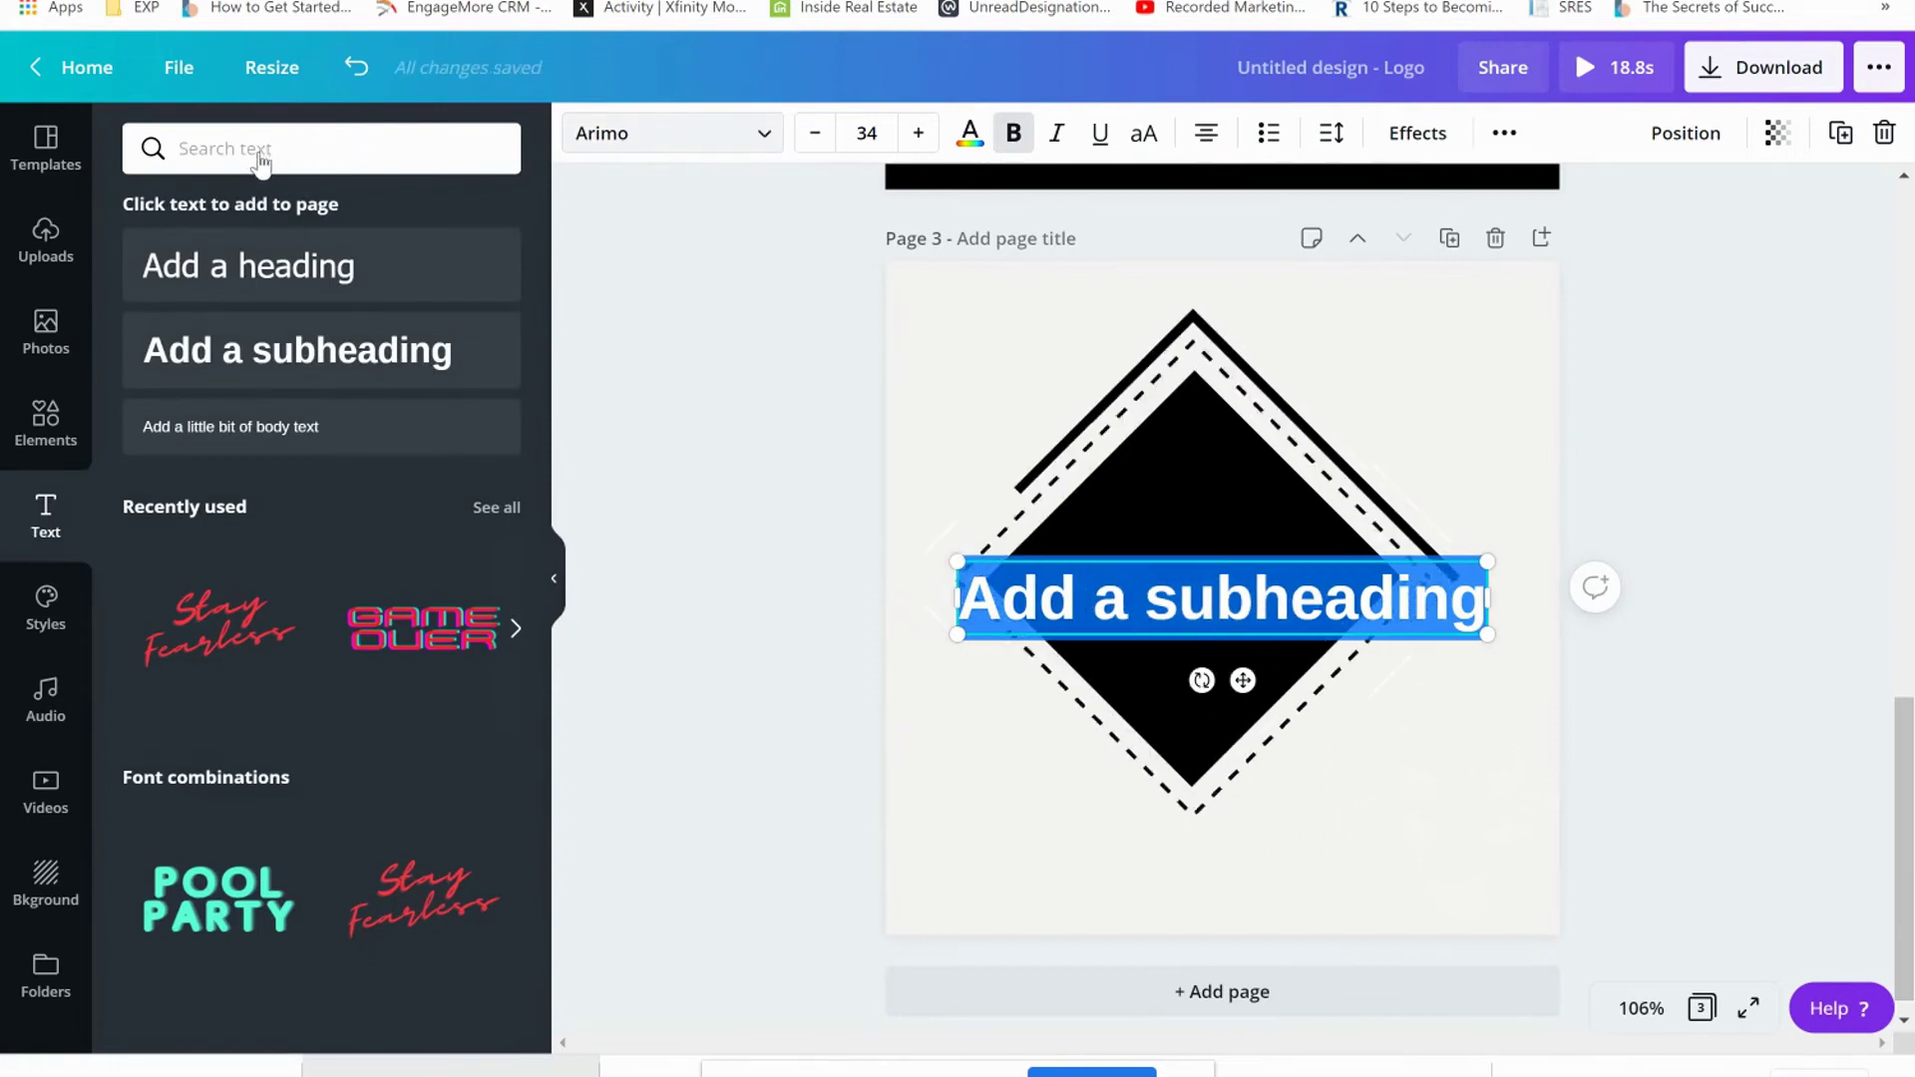
key(ctrl+shift+f)
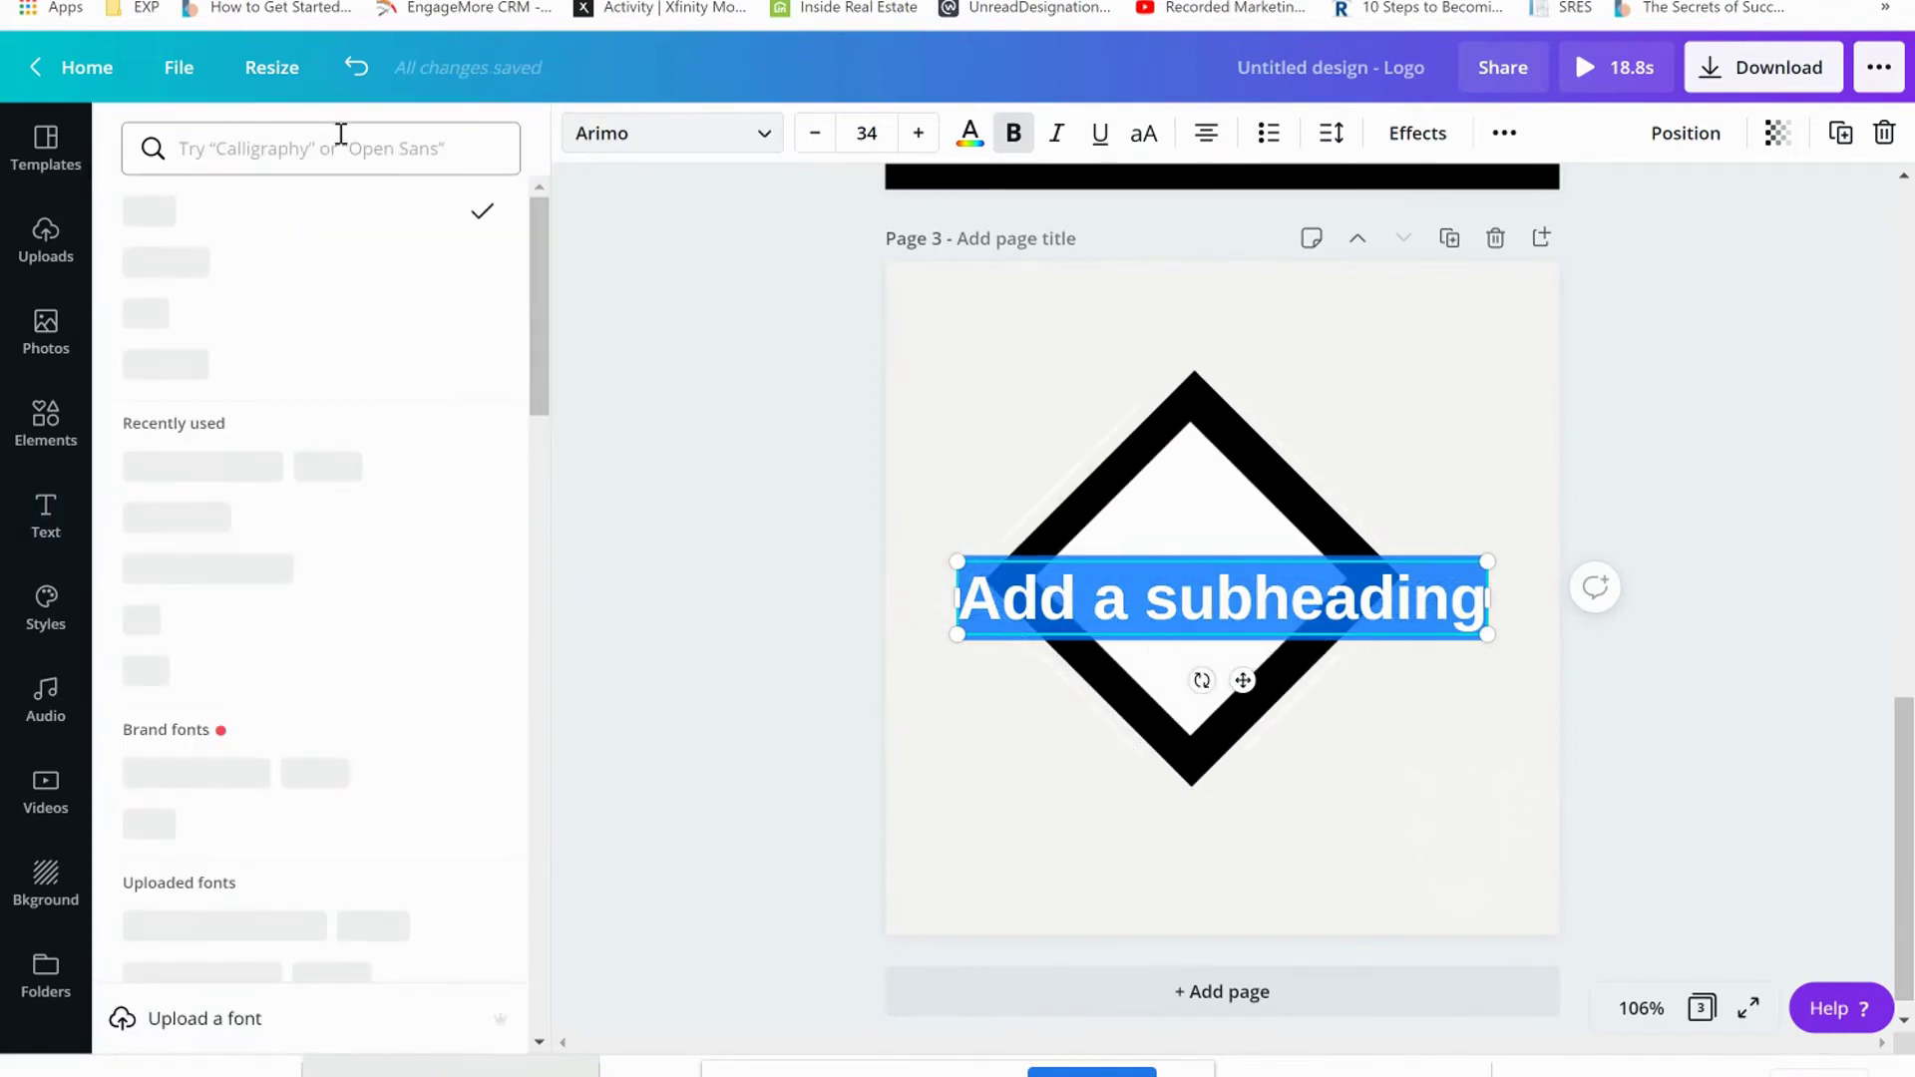
click(336, 148)
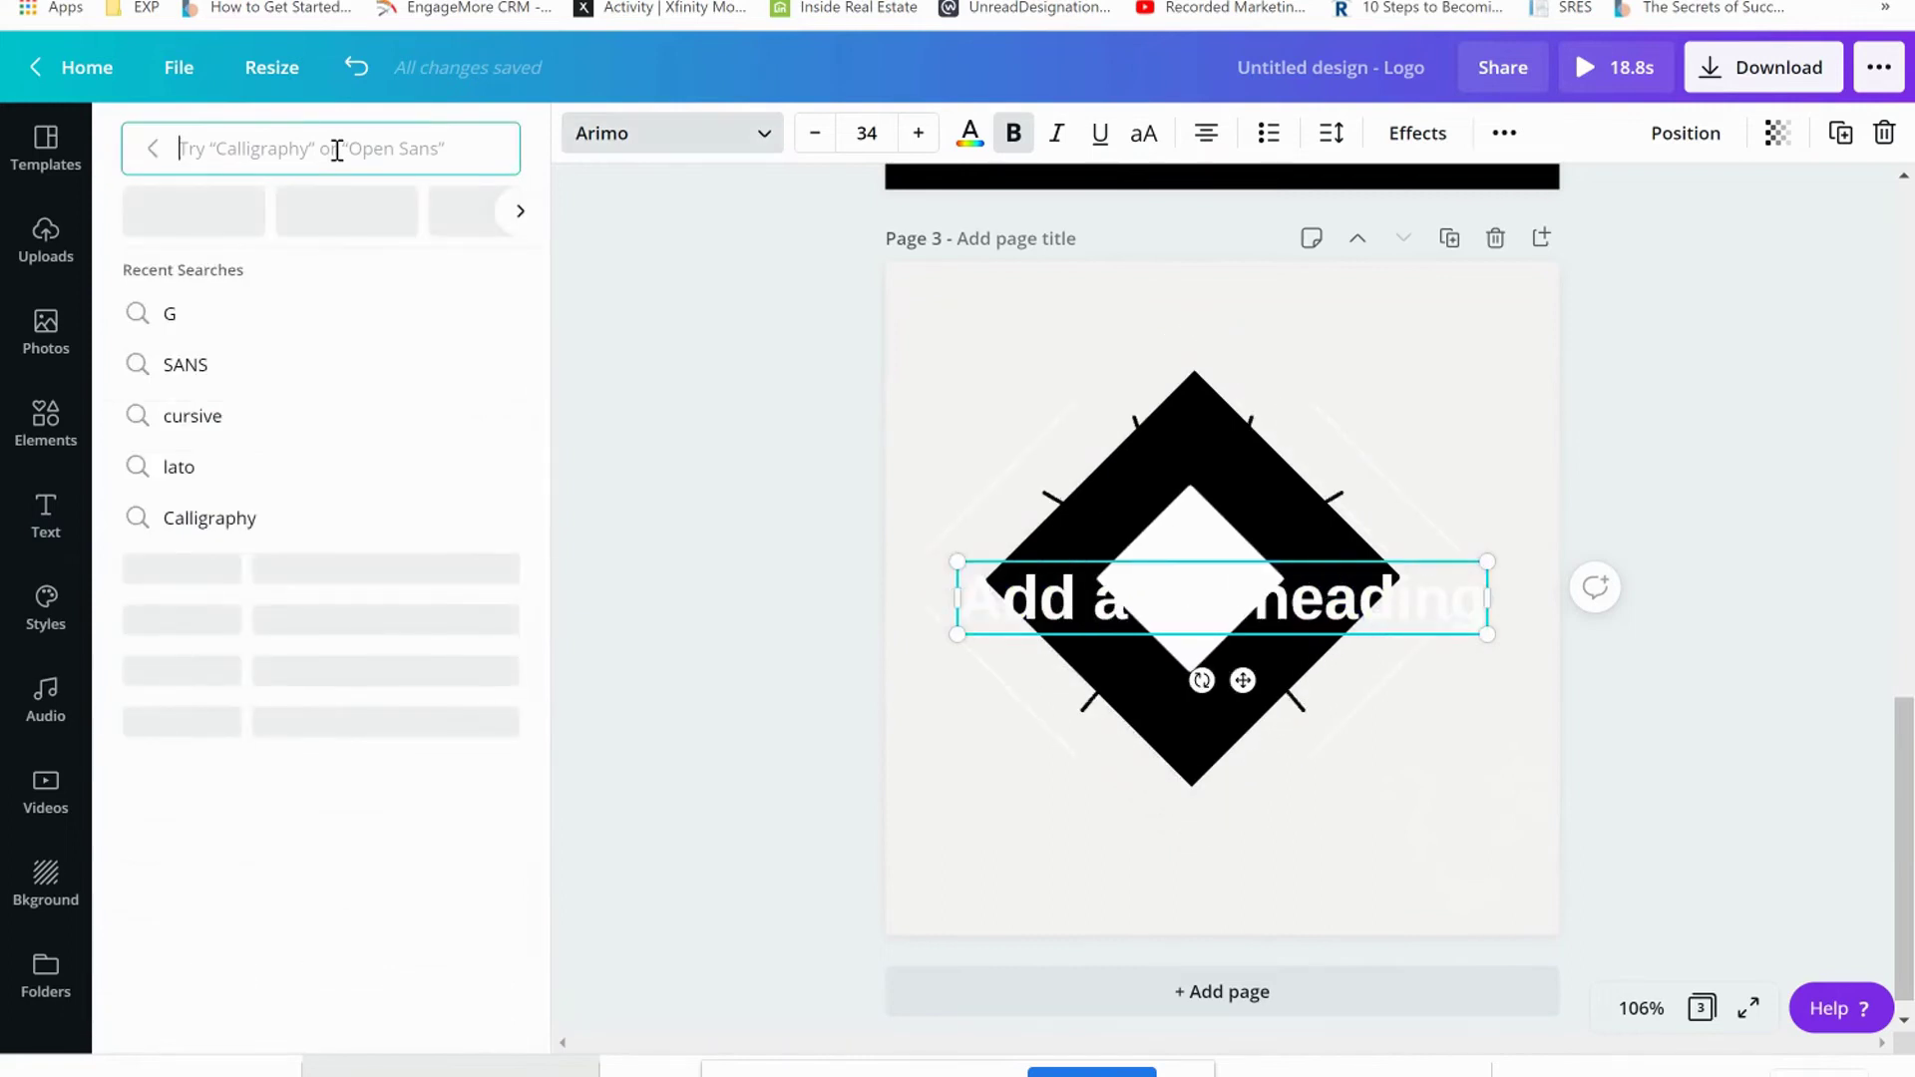
text(GO)
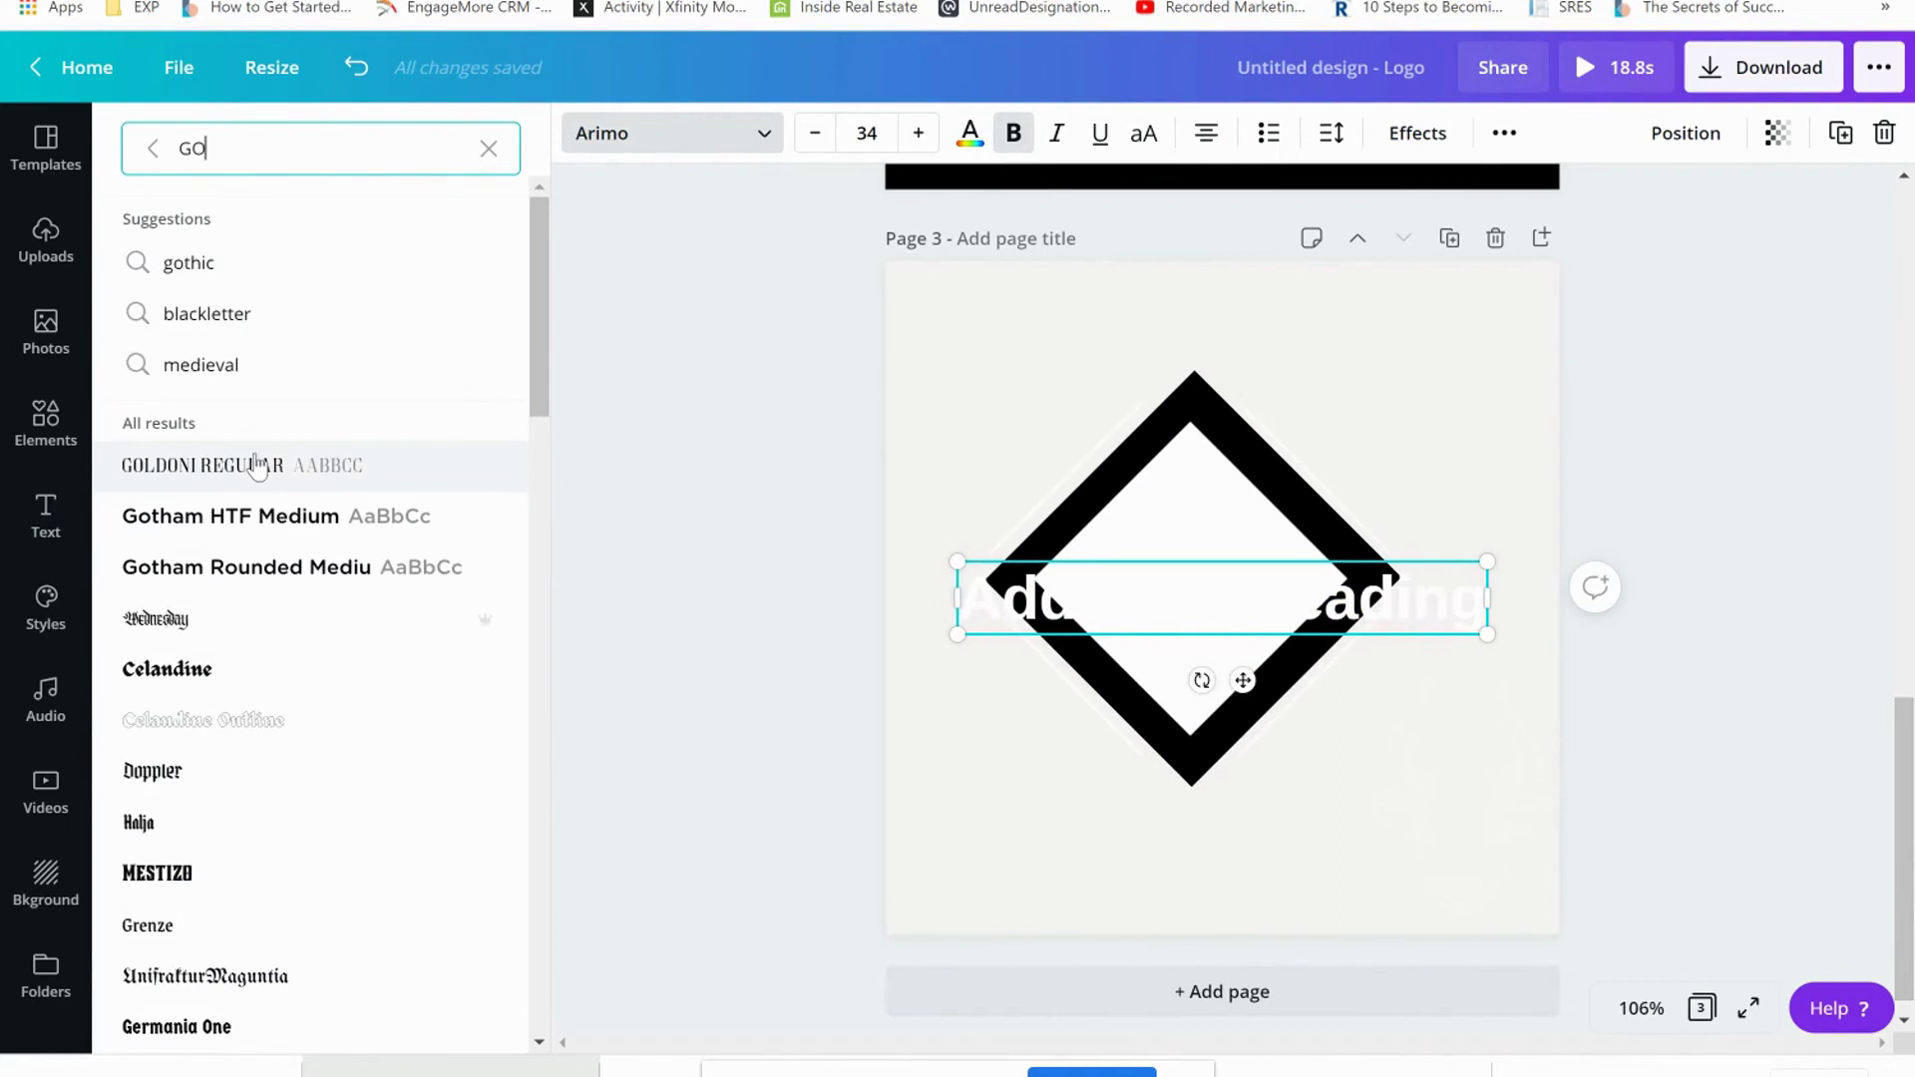
click(257, 465)
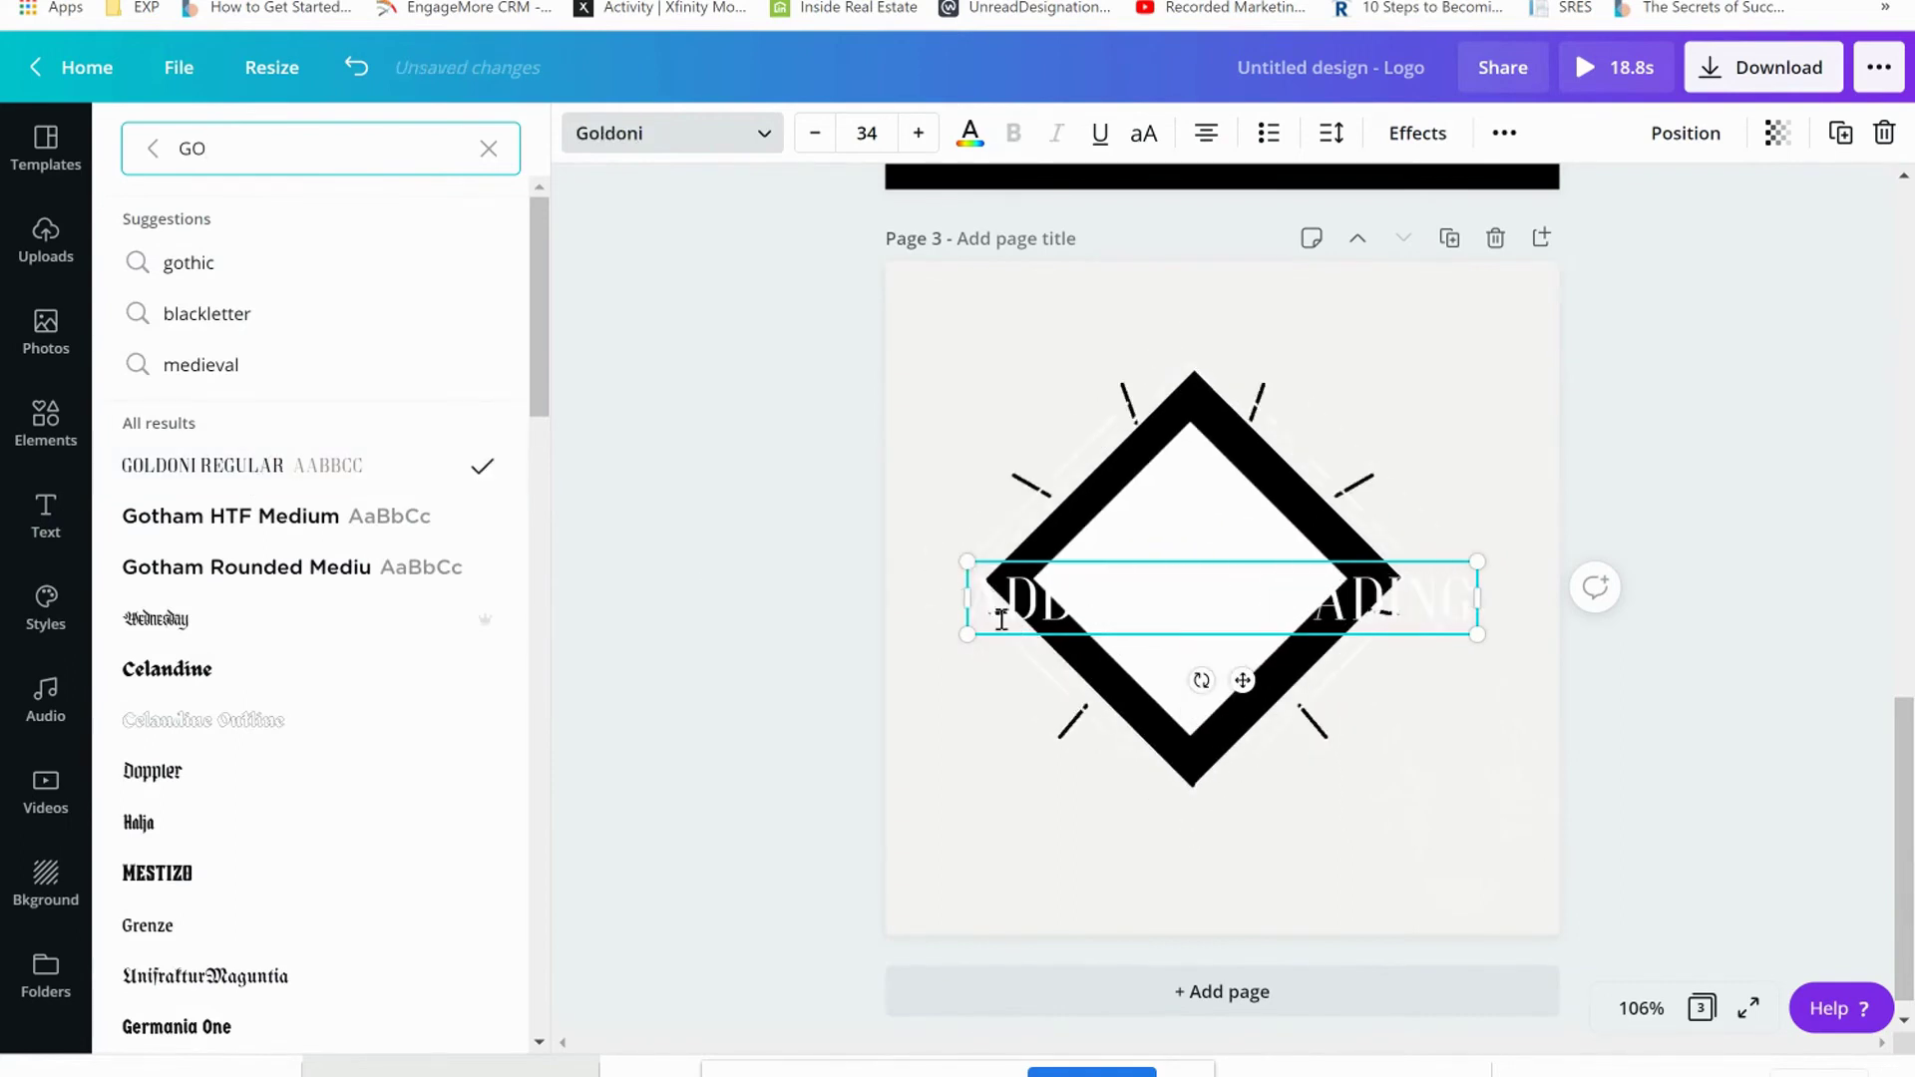
Step: Colour the new subheading black and replace its text with "SMC"
click(969, 132)
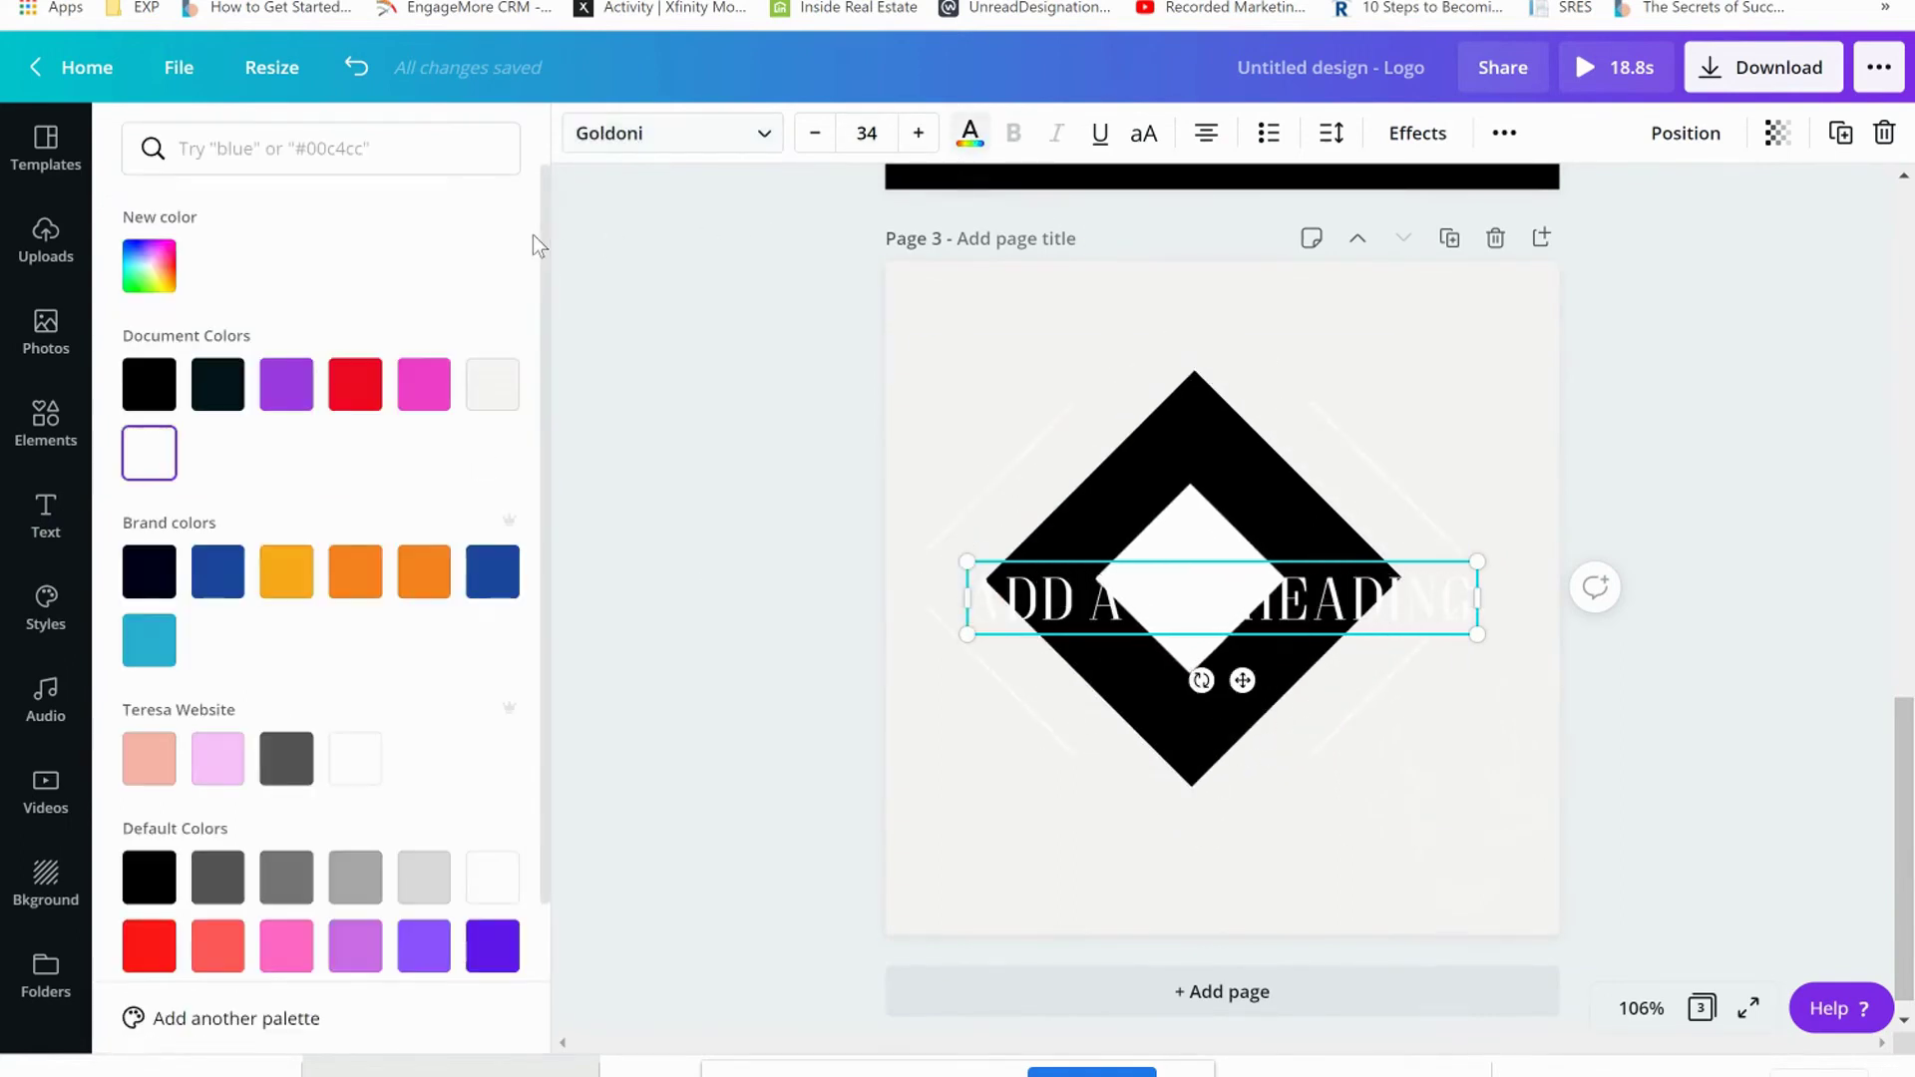
click(164, 397)
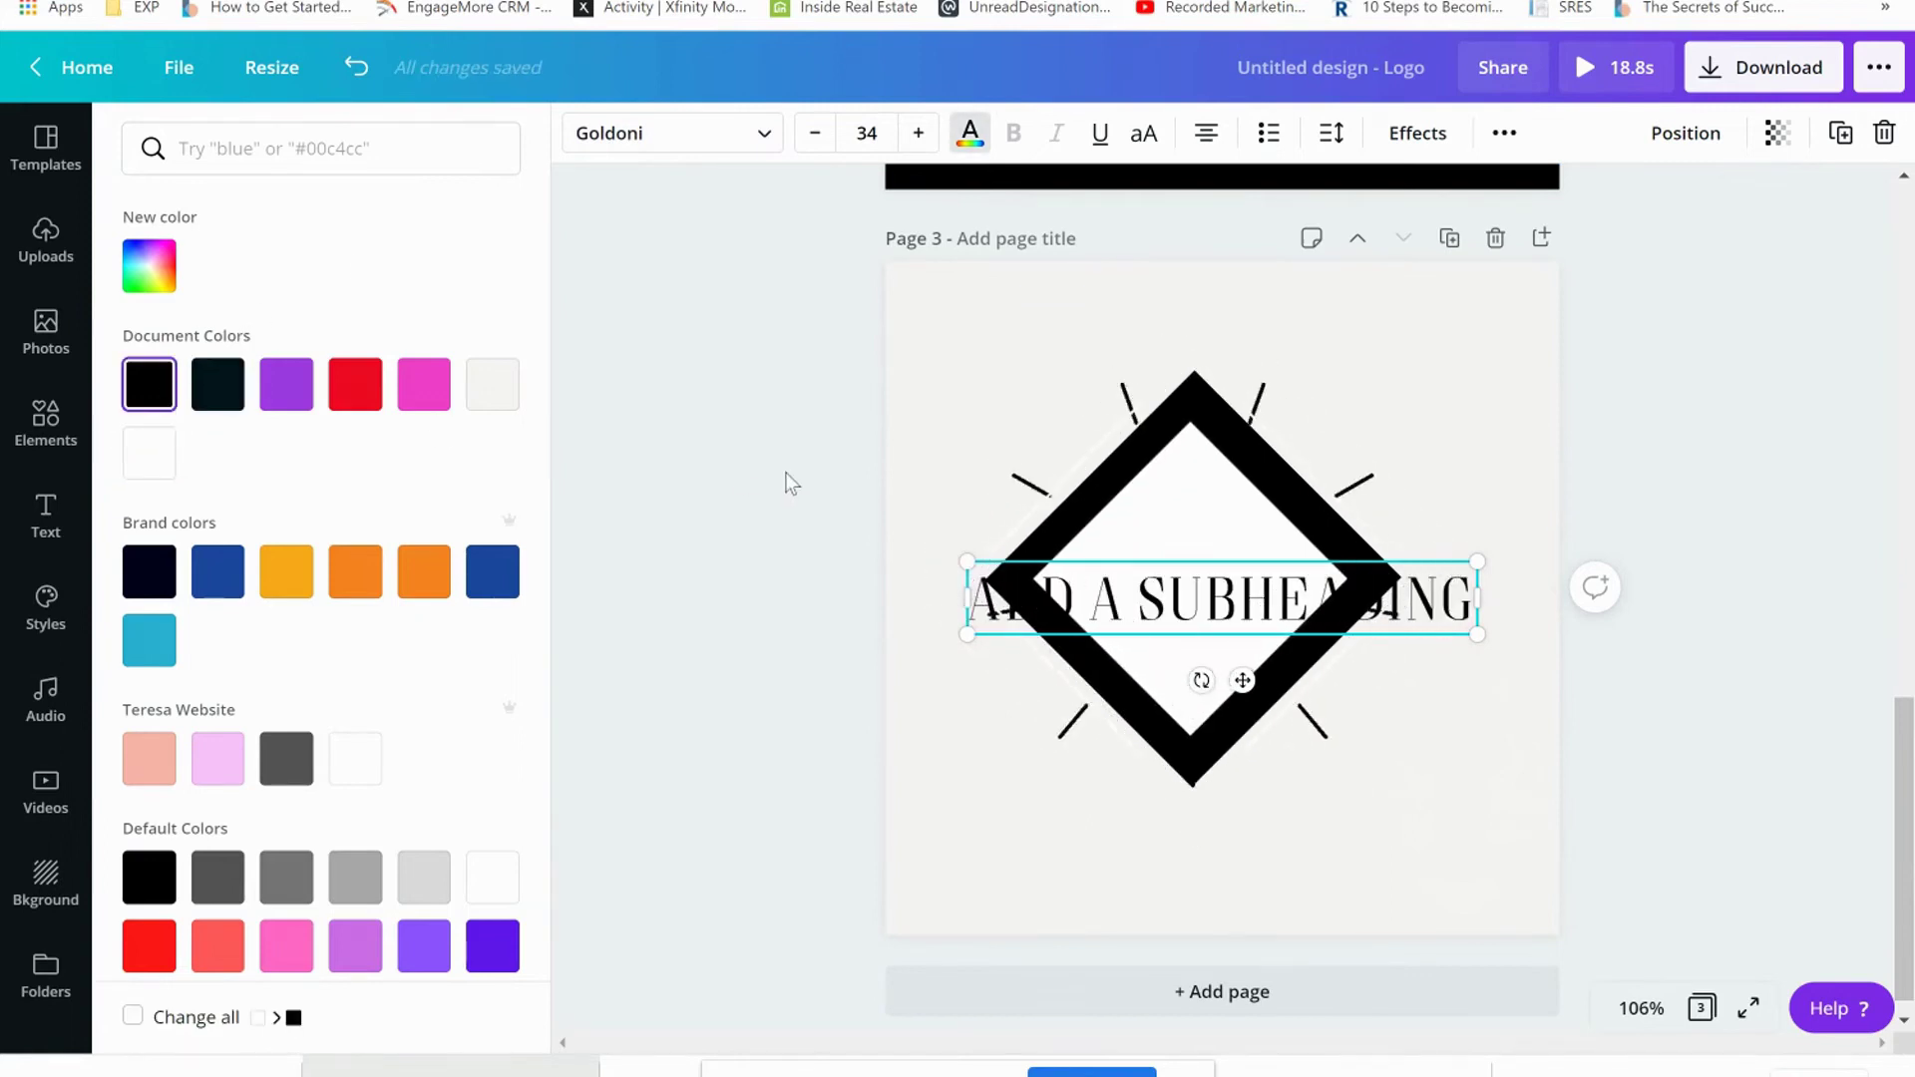
double_click(1243, 592)
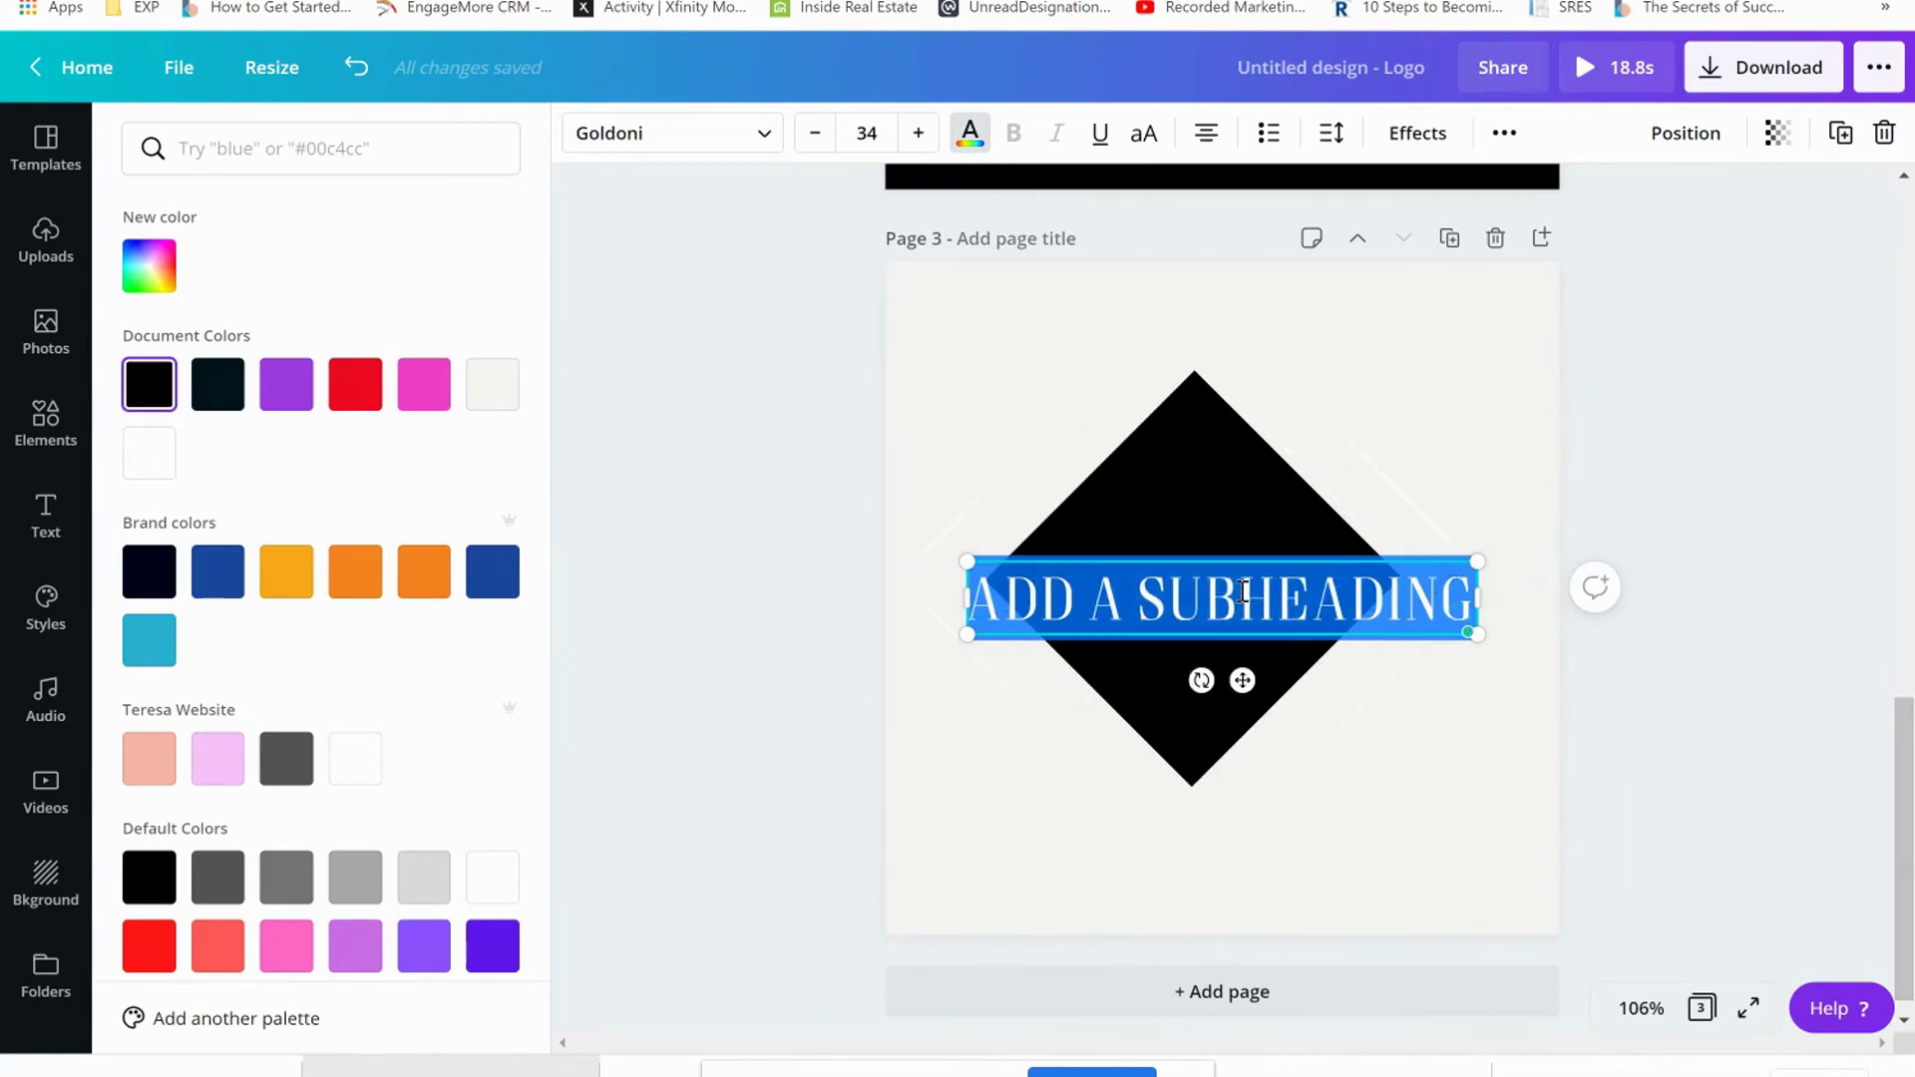
text(SMC)
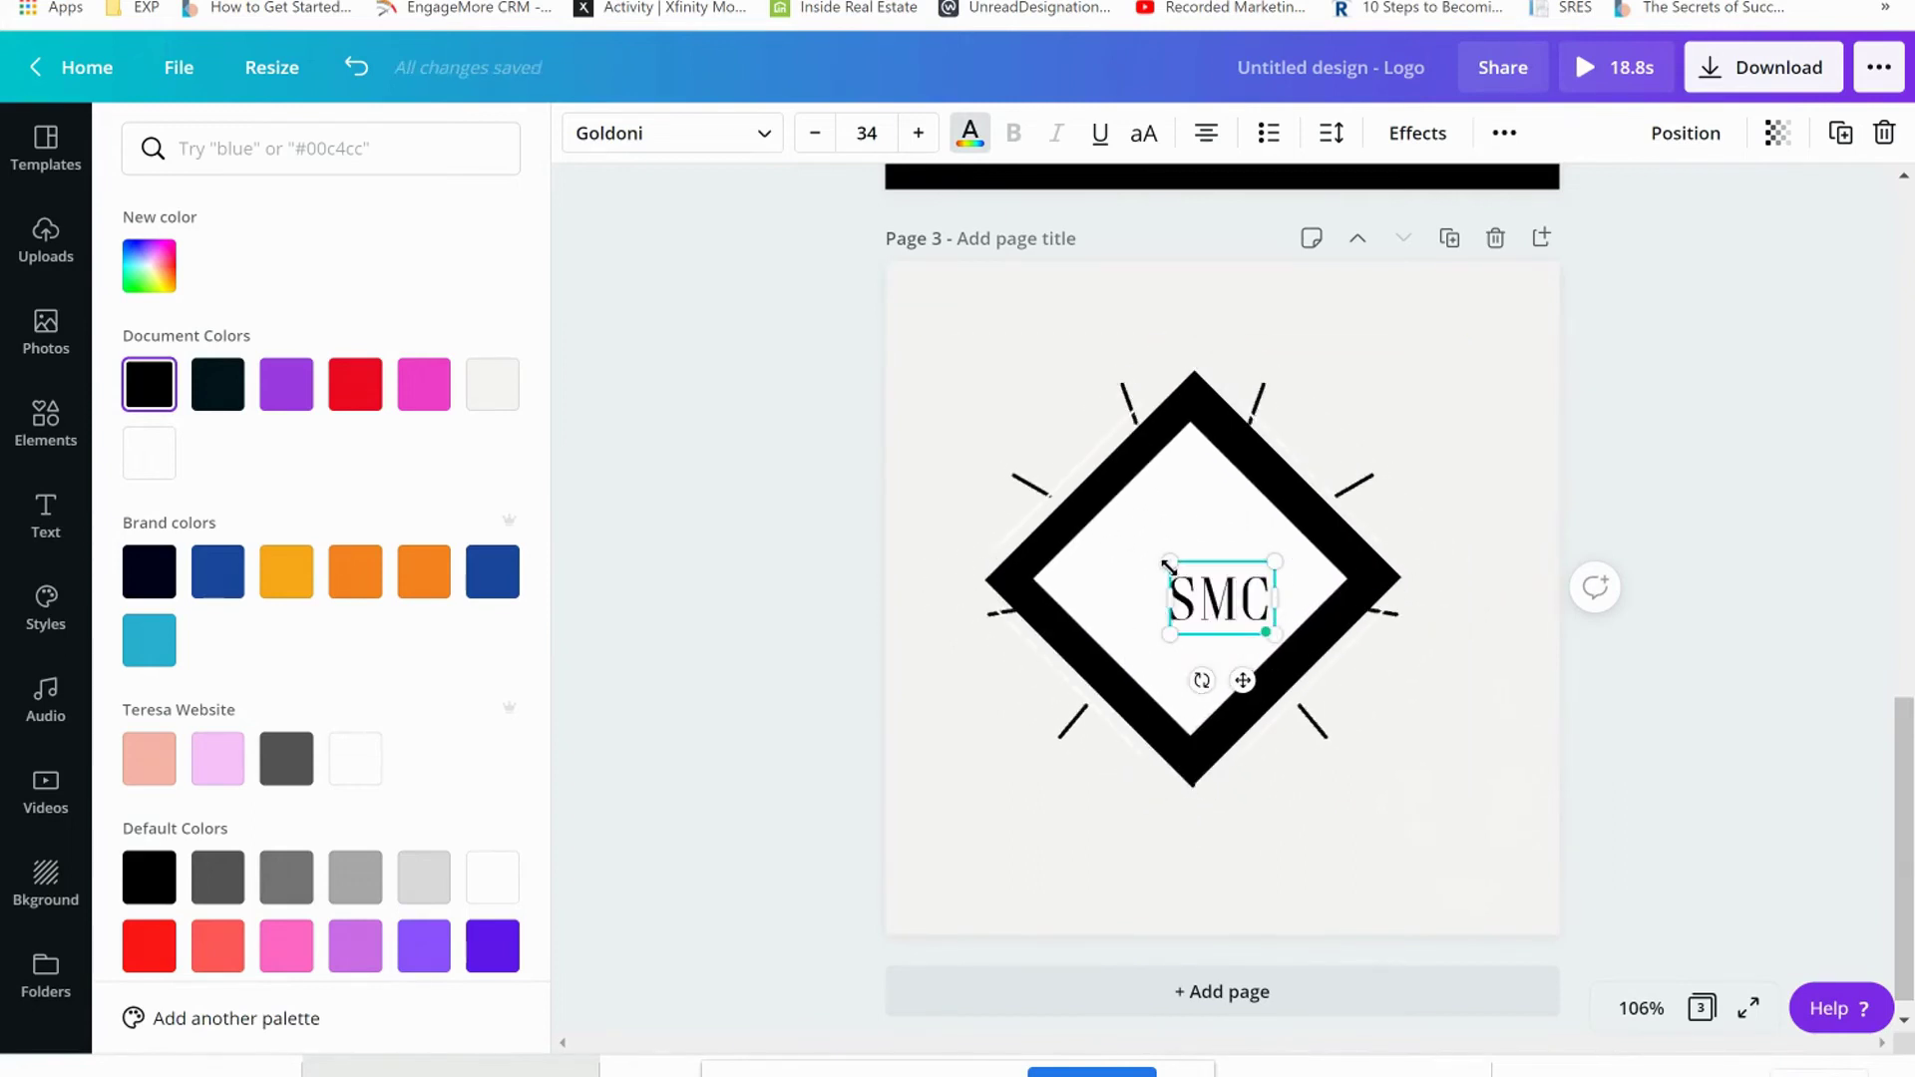
Step: Enlarge the SMC text to about size 52.9 inside the white diamond and dismiss its spelling suggestion
drag(1136, 548, 1114, 532)
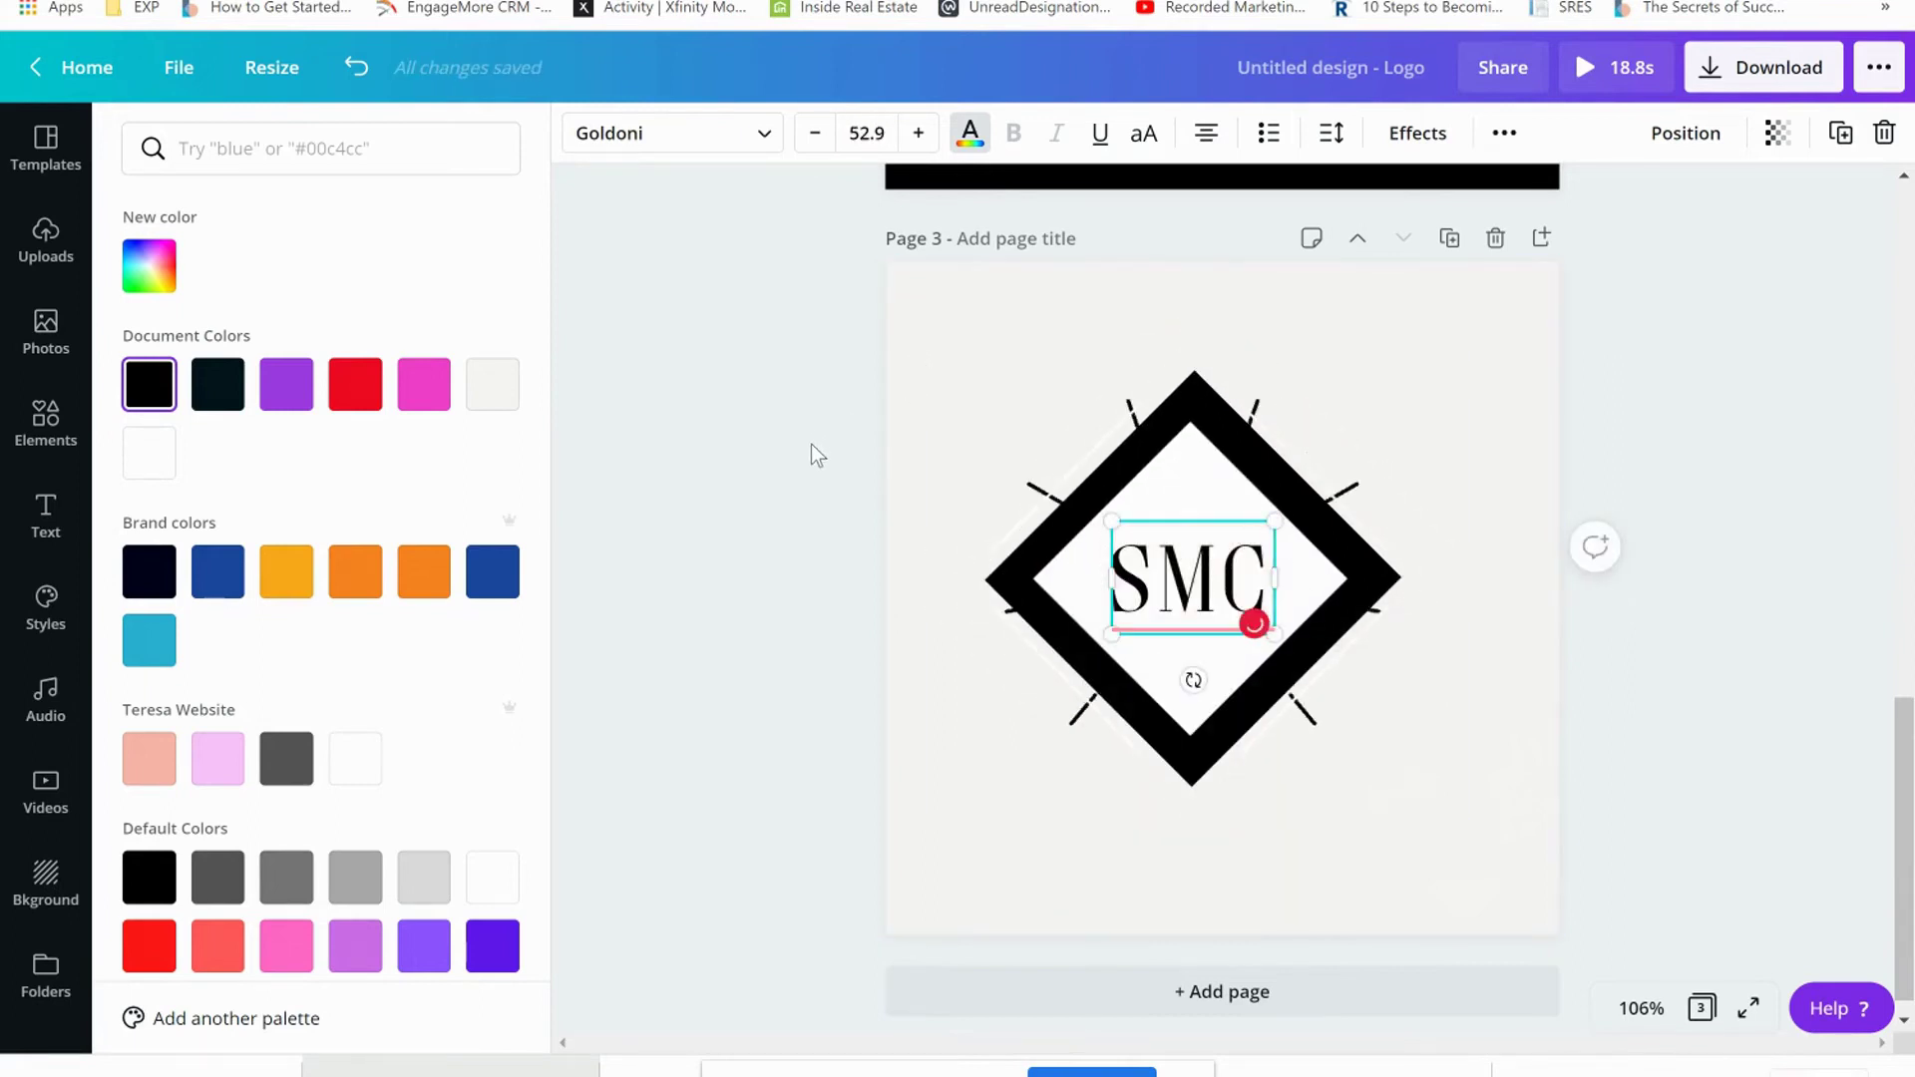
click(1196, 590)
mouse_move(1212, 604)
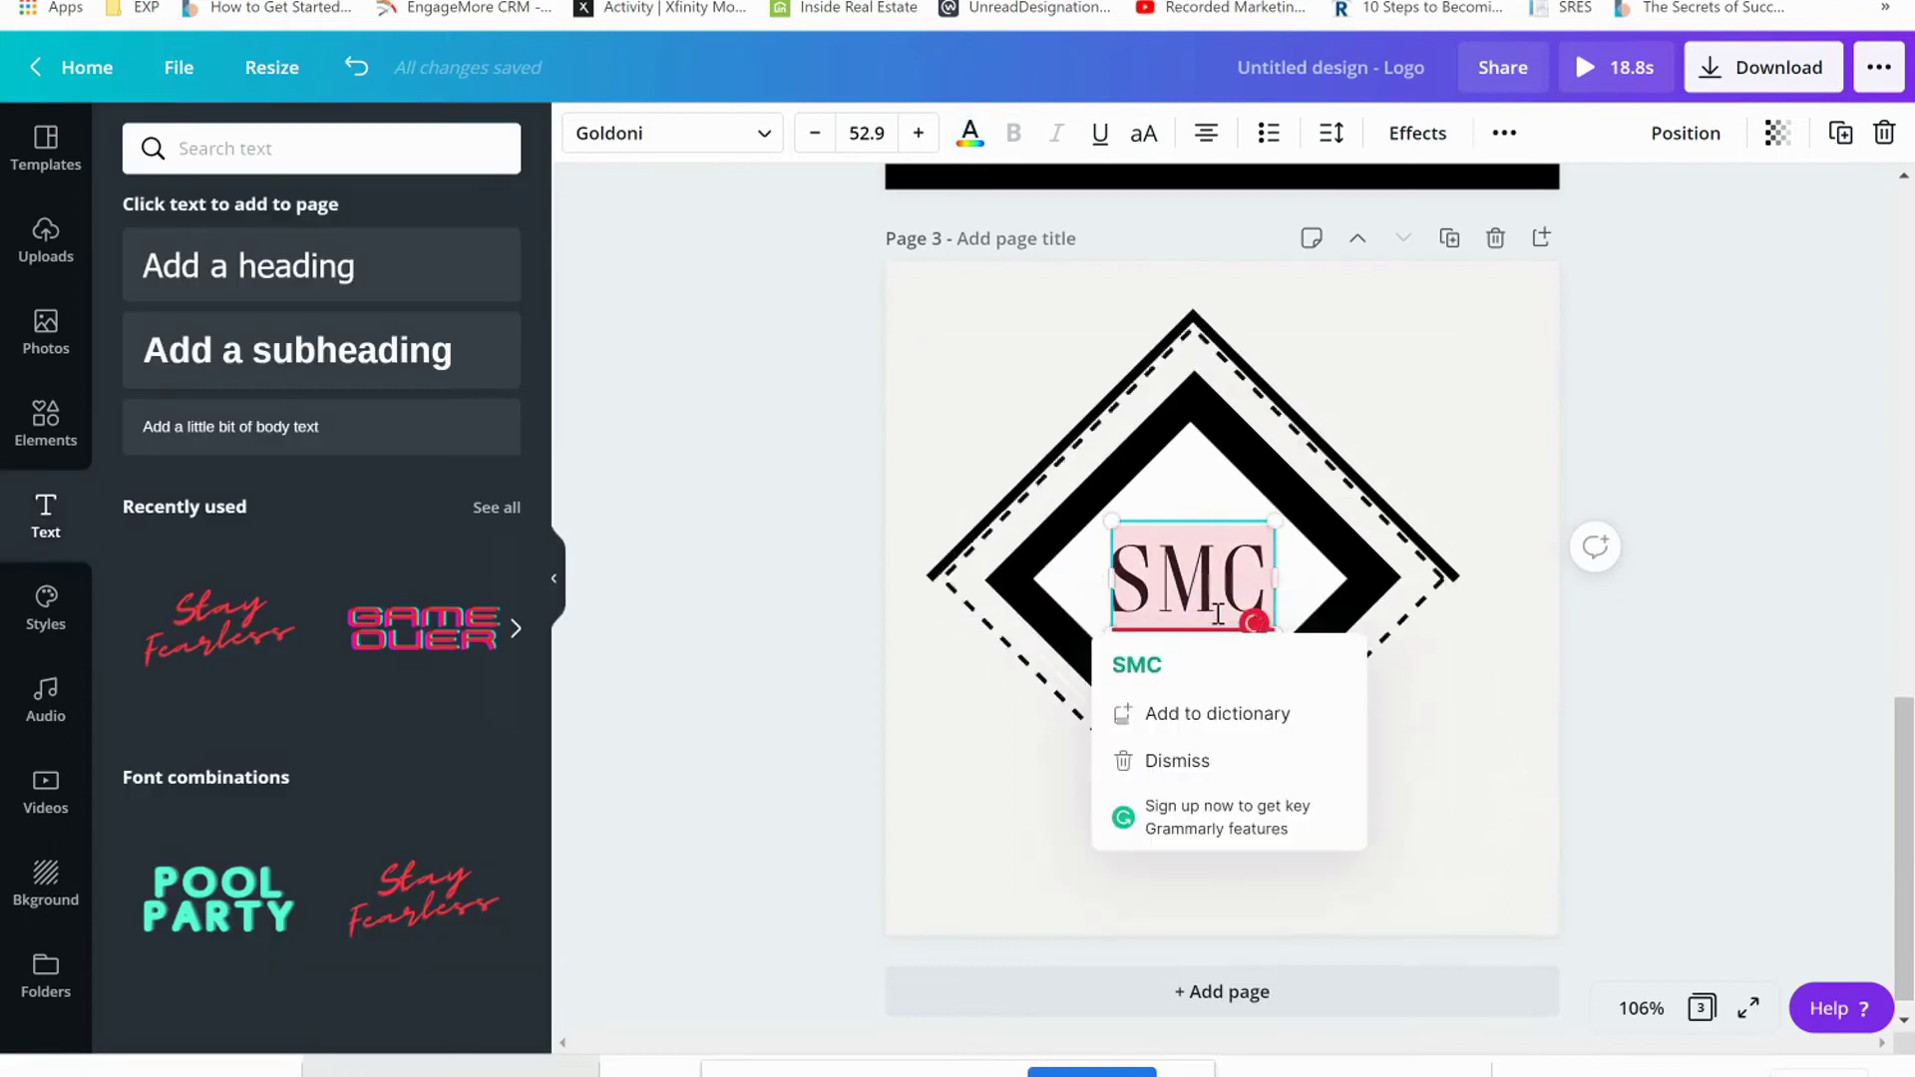
click(1161, 760)
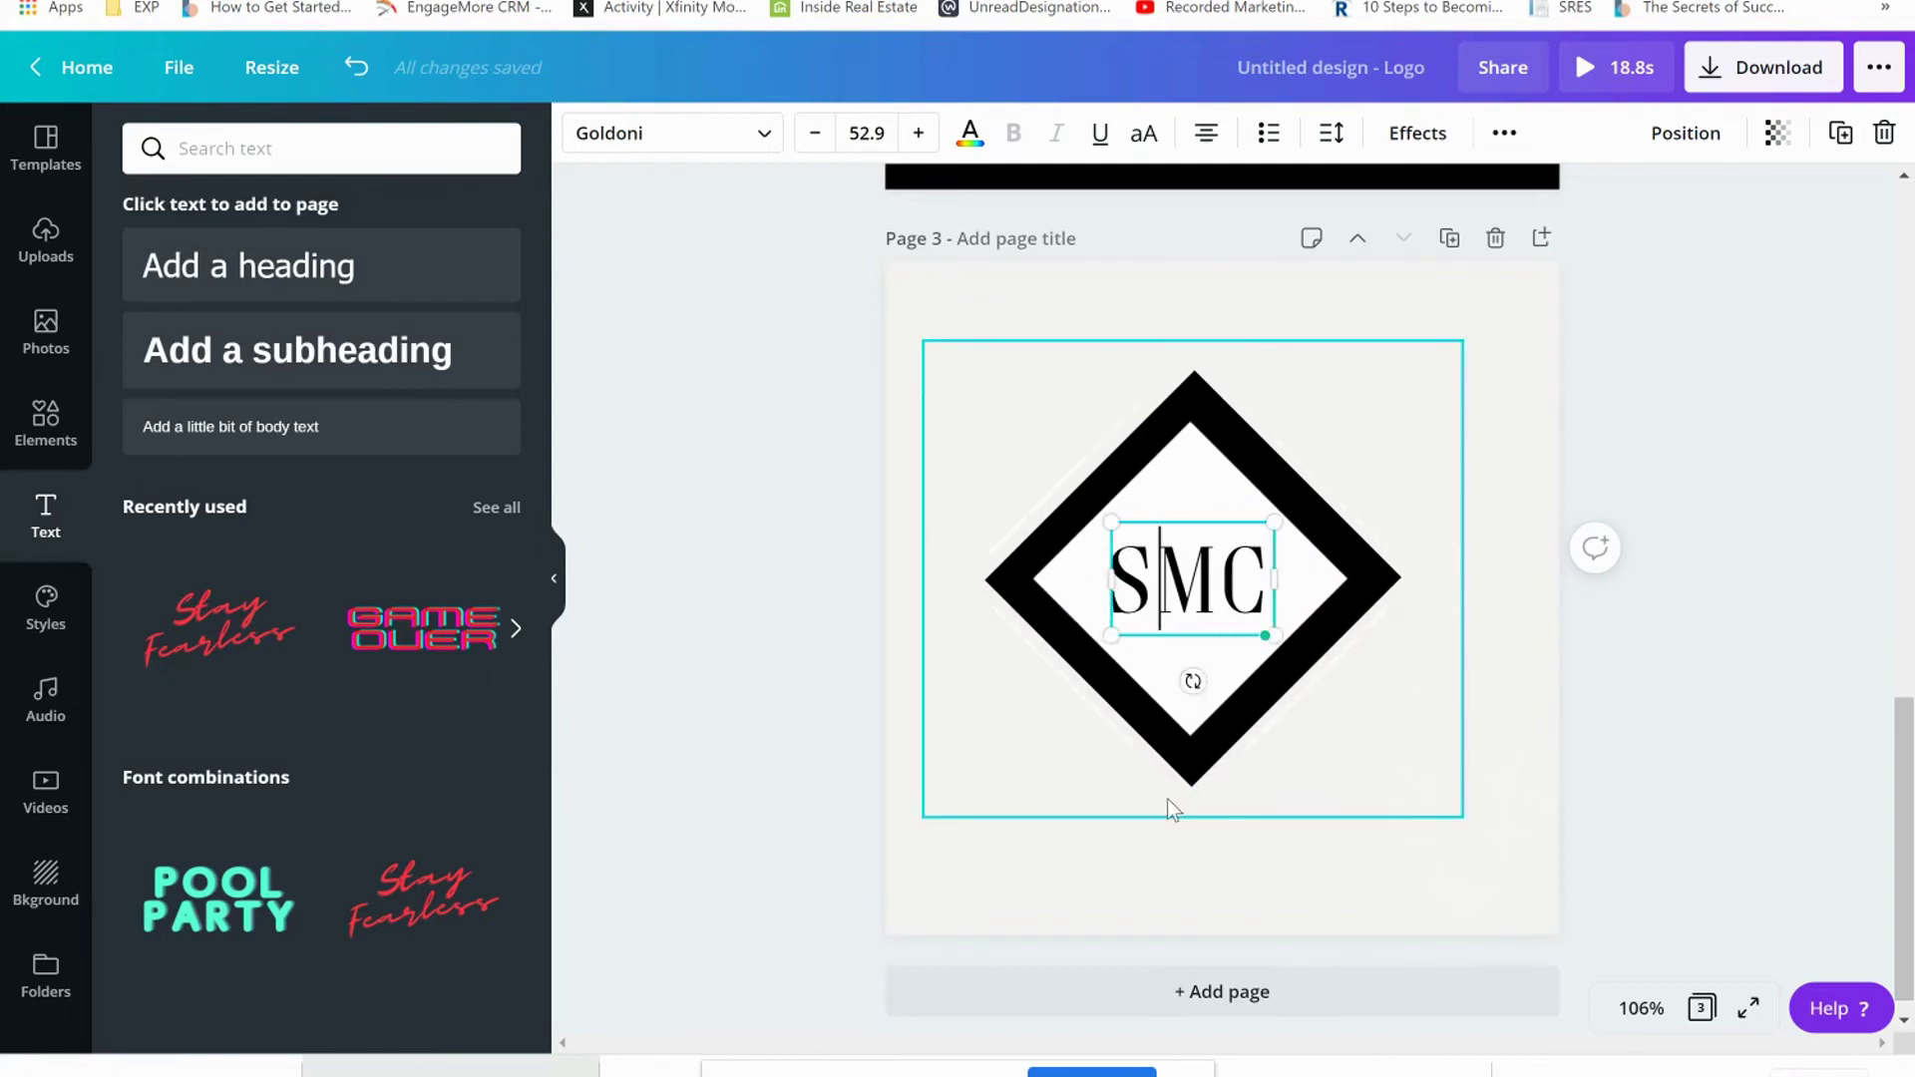
Step: Add a second subheading to page 3 reading "REAL ESTATE"
click(249, 379)
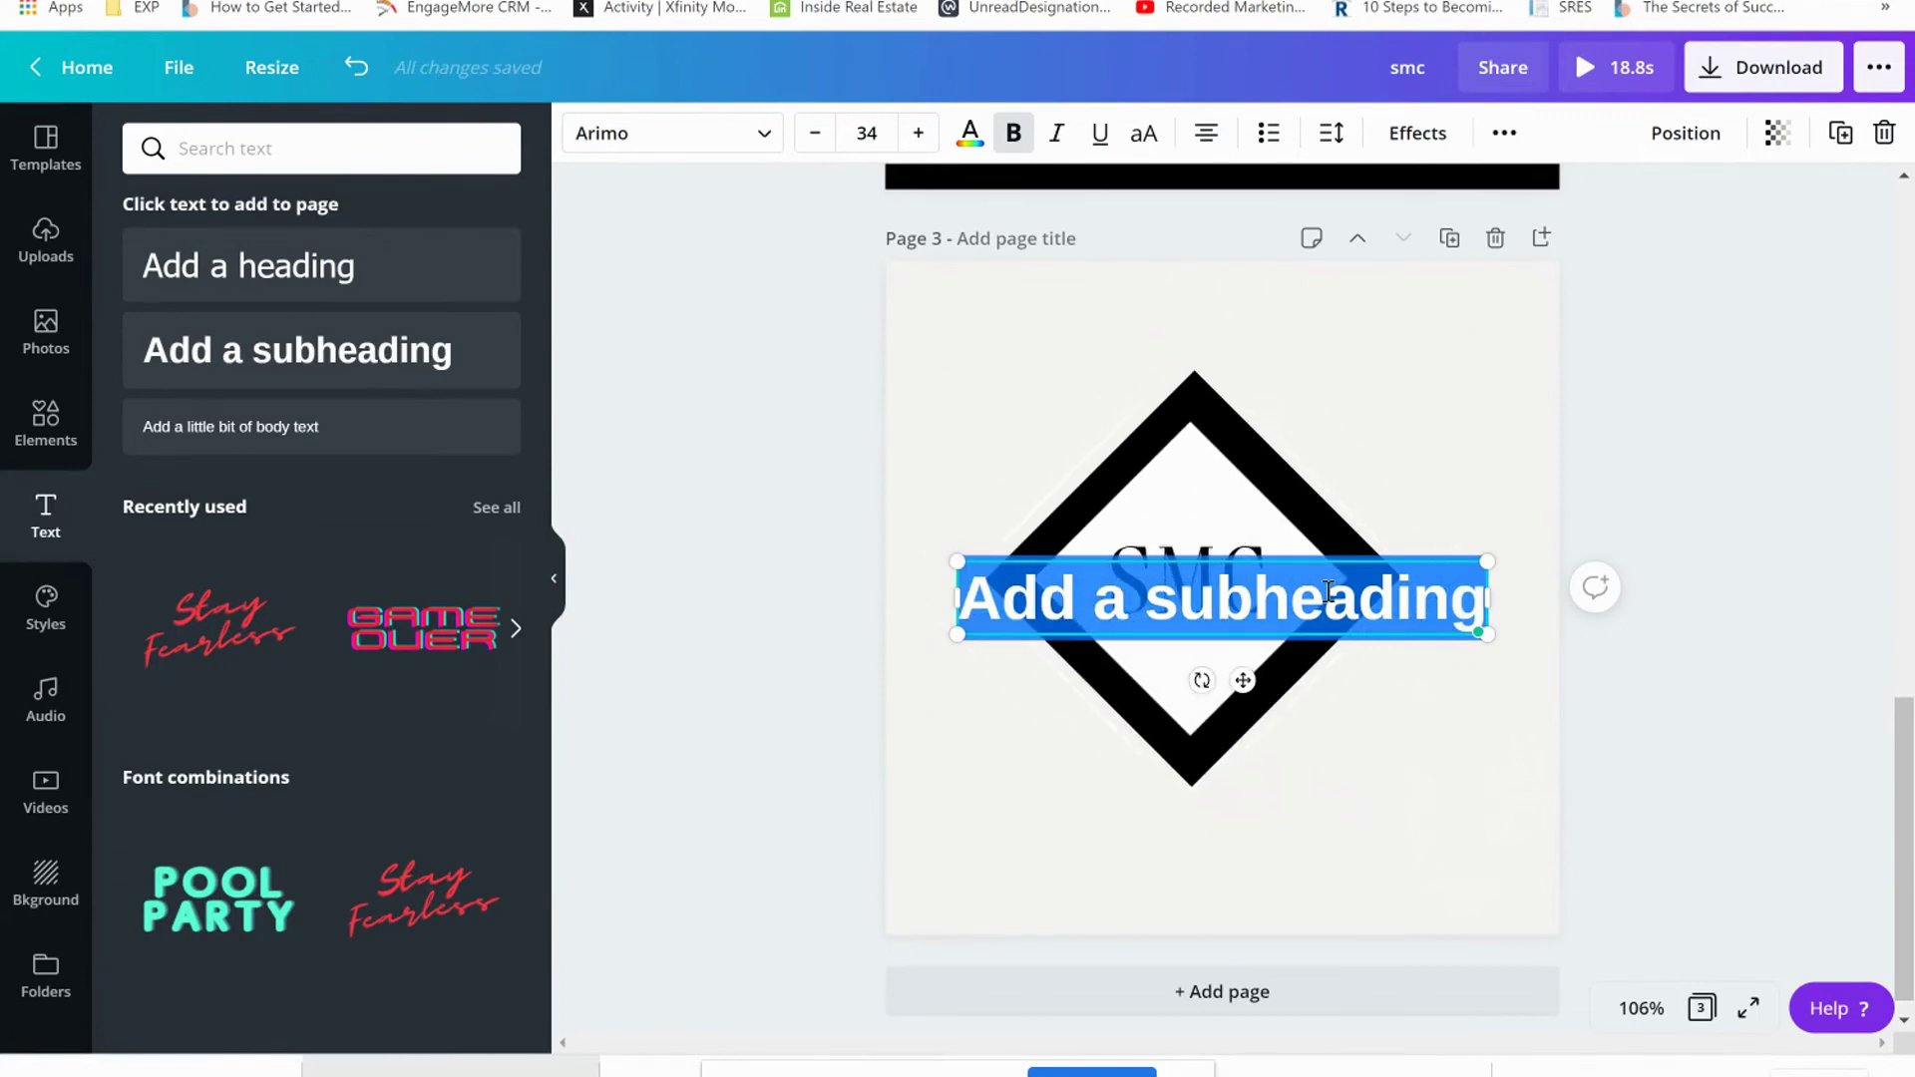
key(BackSpace)
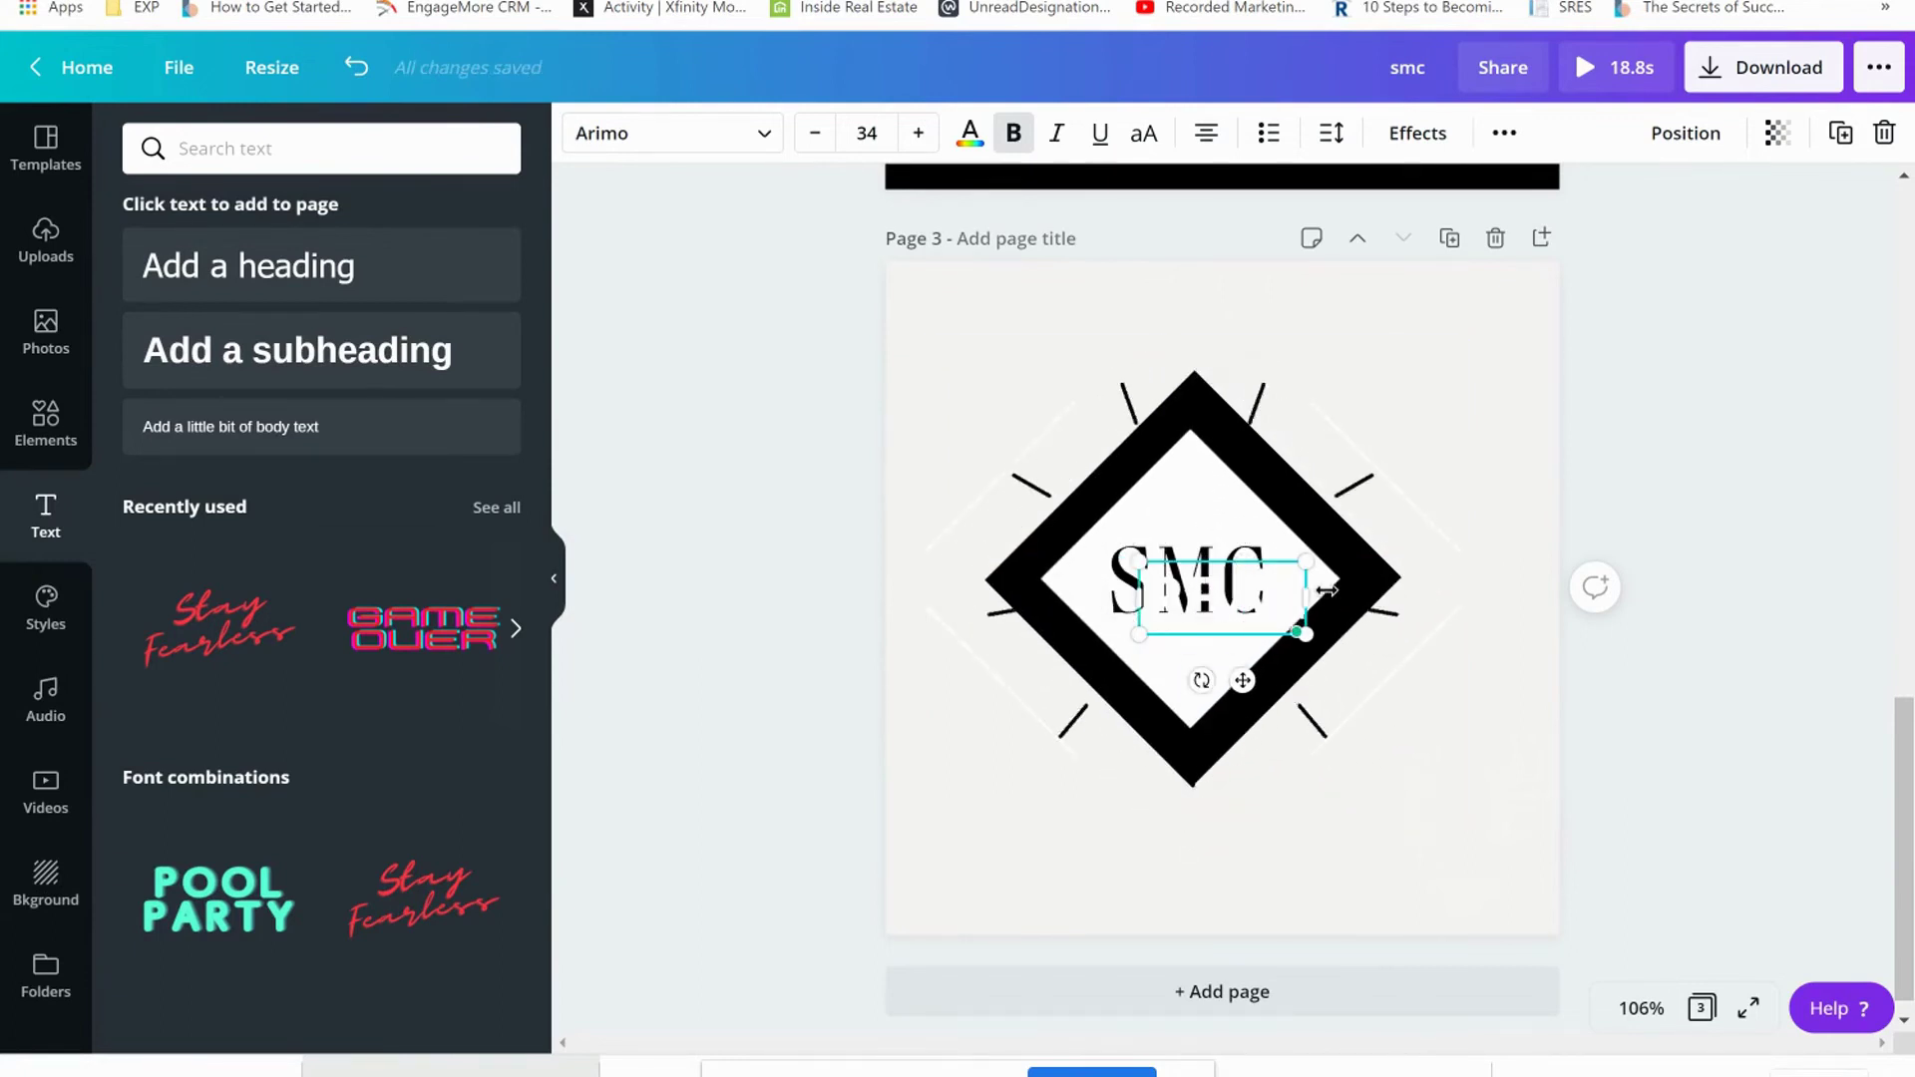
text(REAL ESTATE)
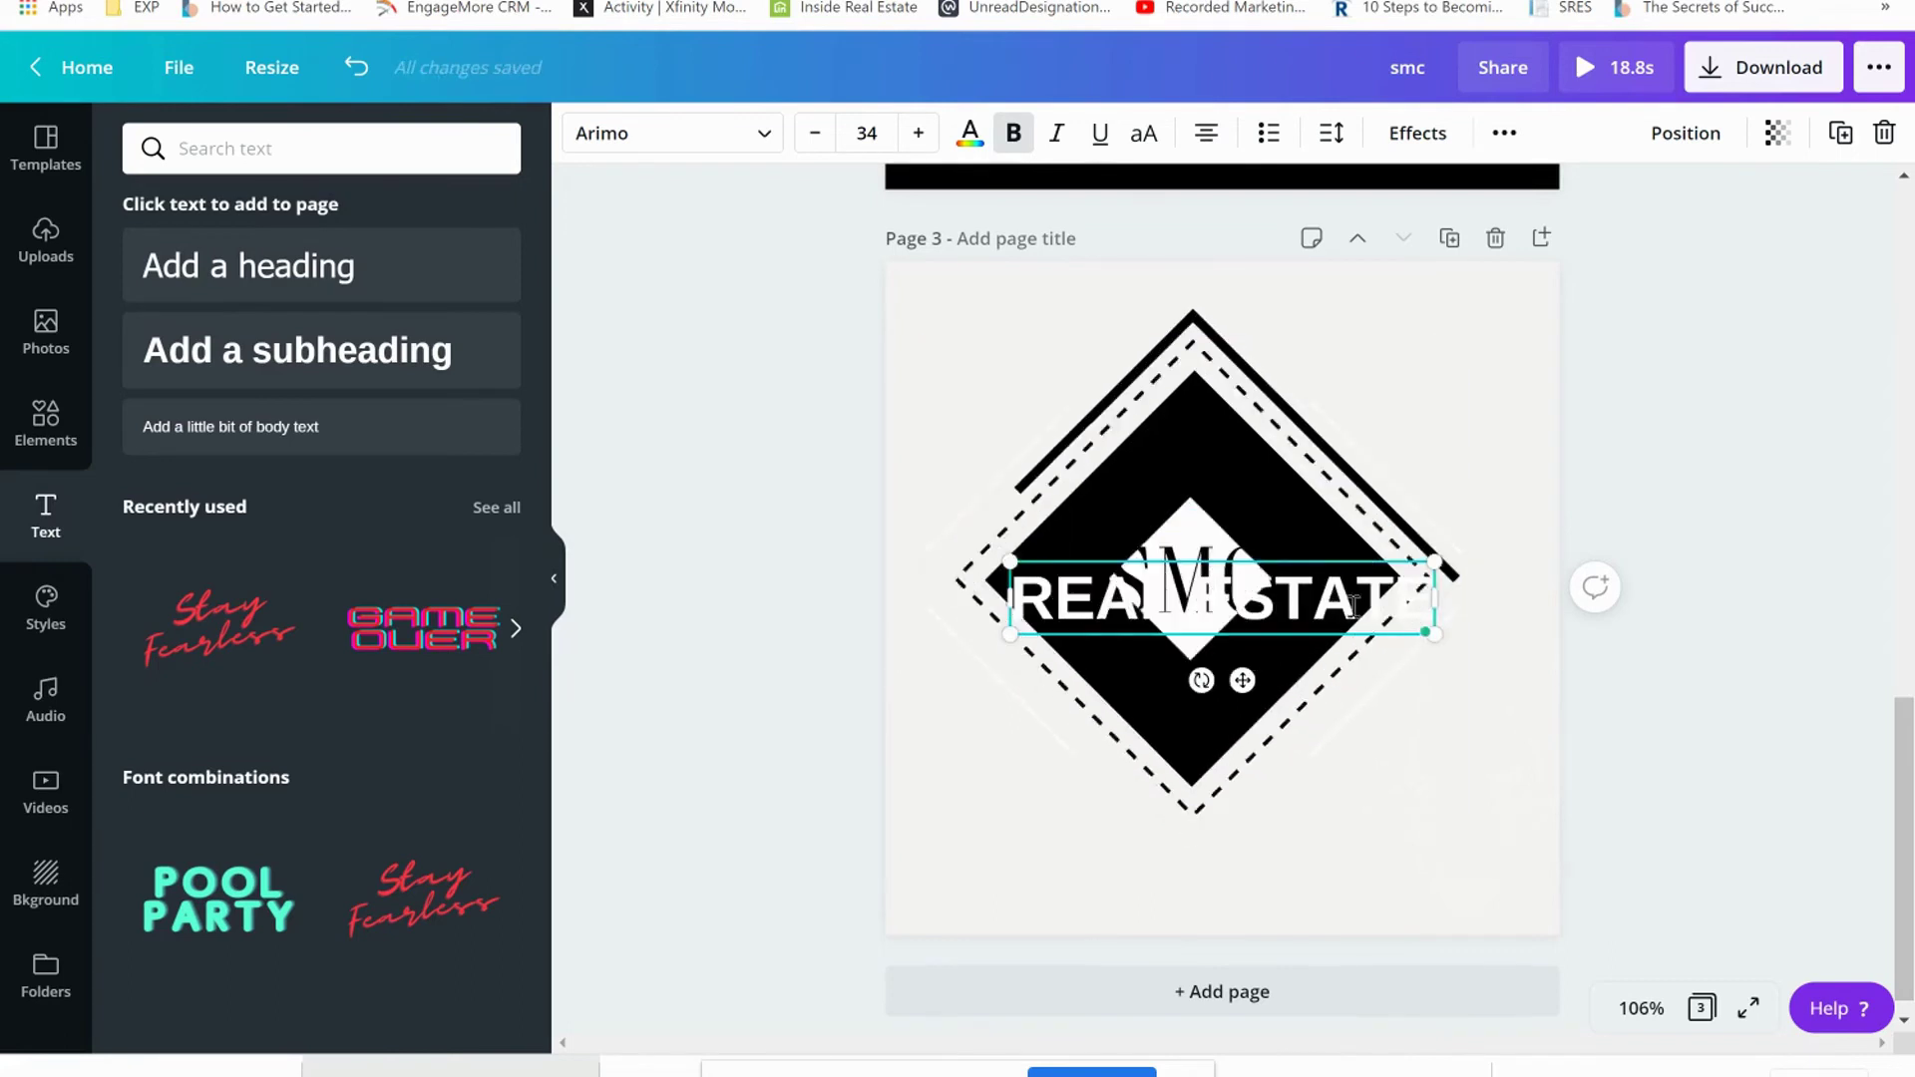
Step: Colour the REAL ESTATE text in the dark blue brand colour, set its font to Goldoni and move it below the diamond
click(969, 135)
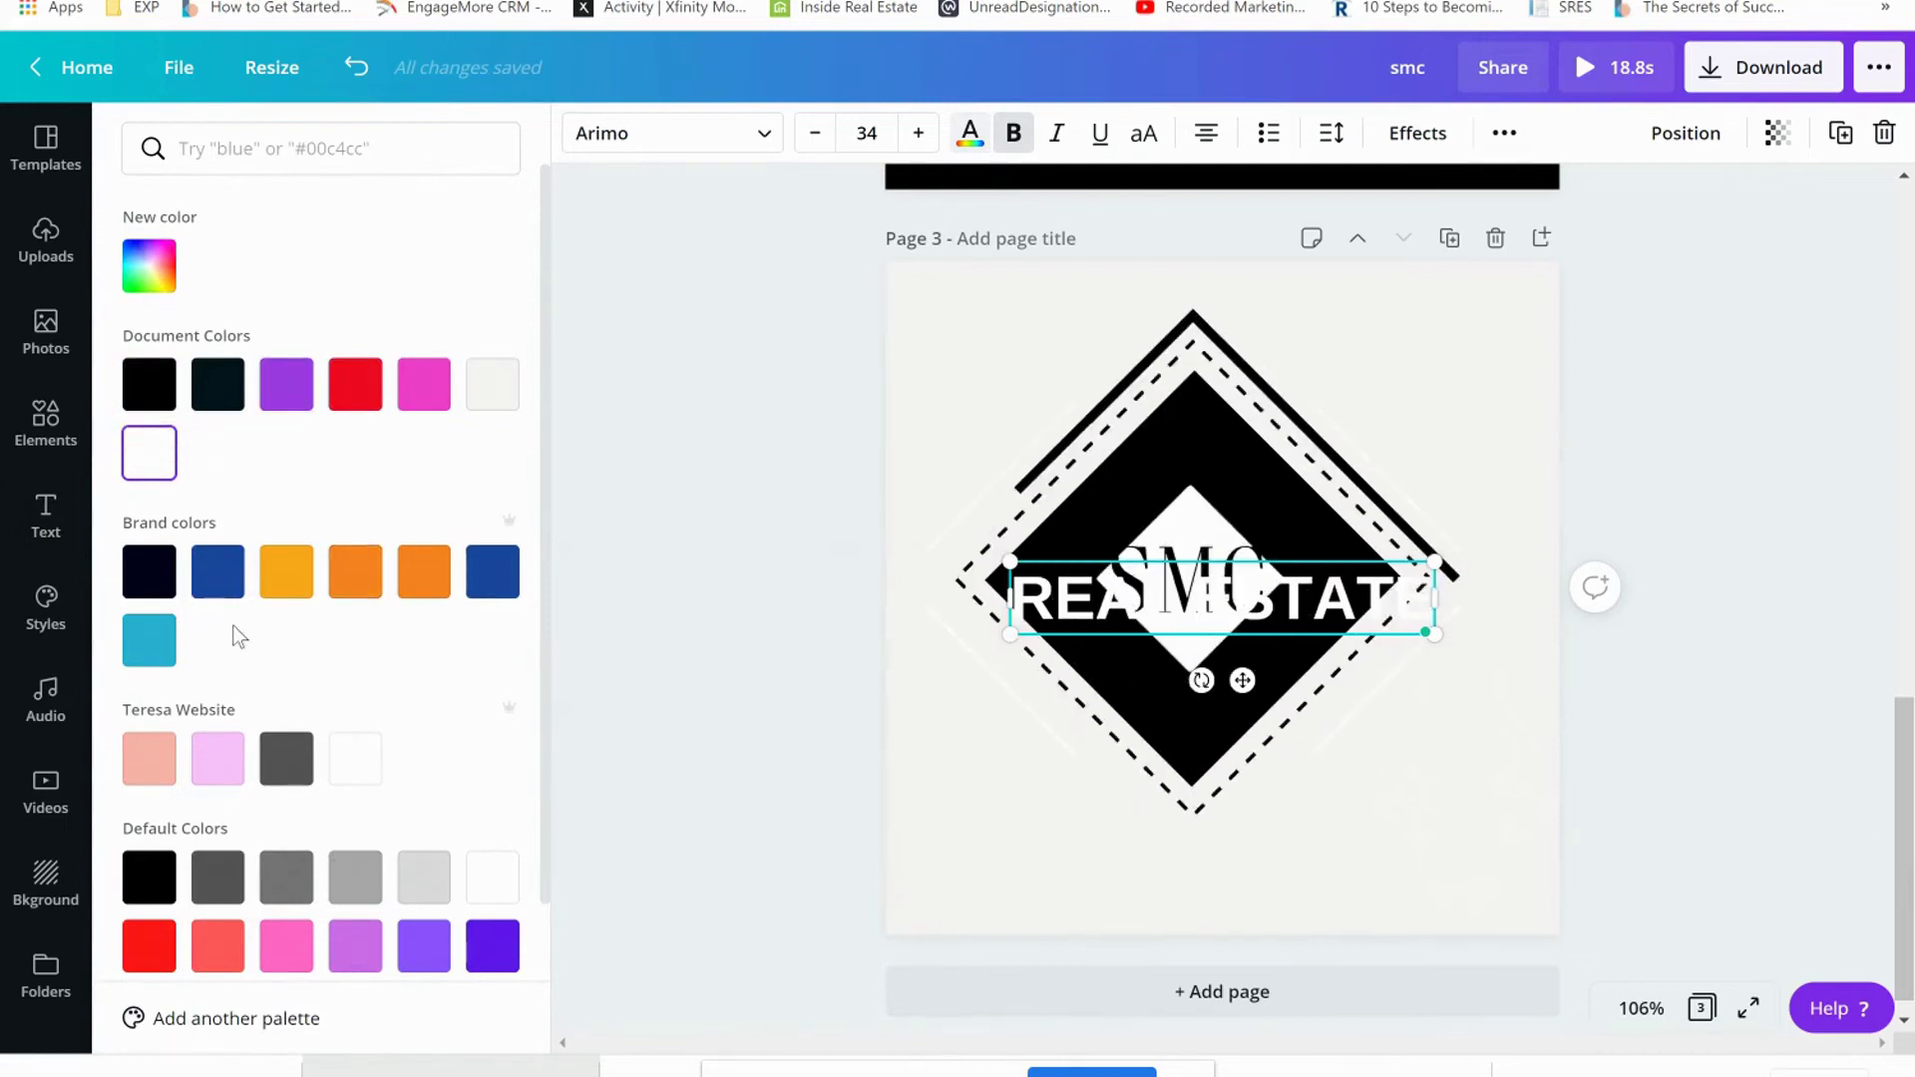
click(220, 589)
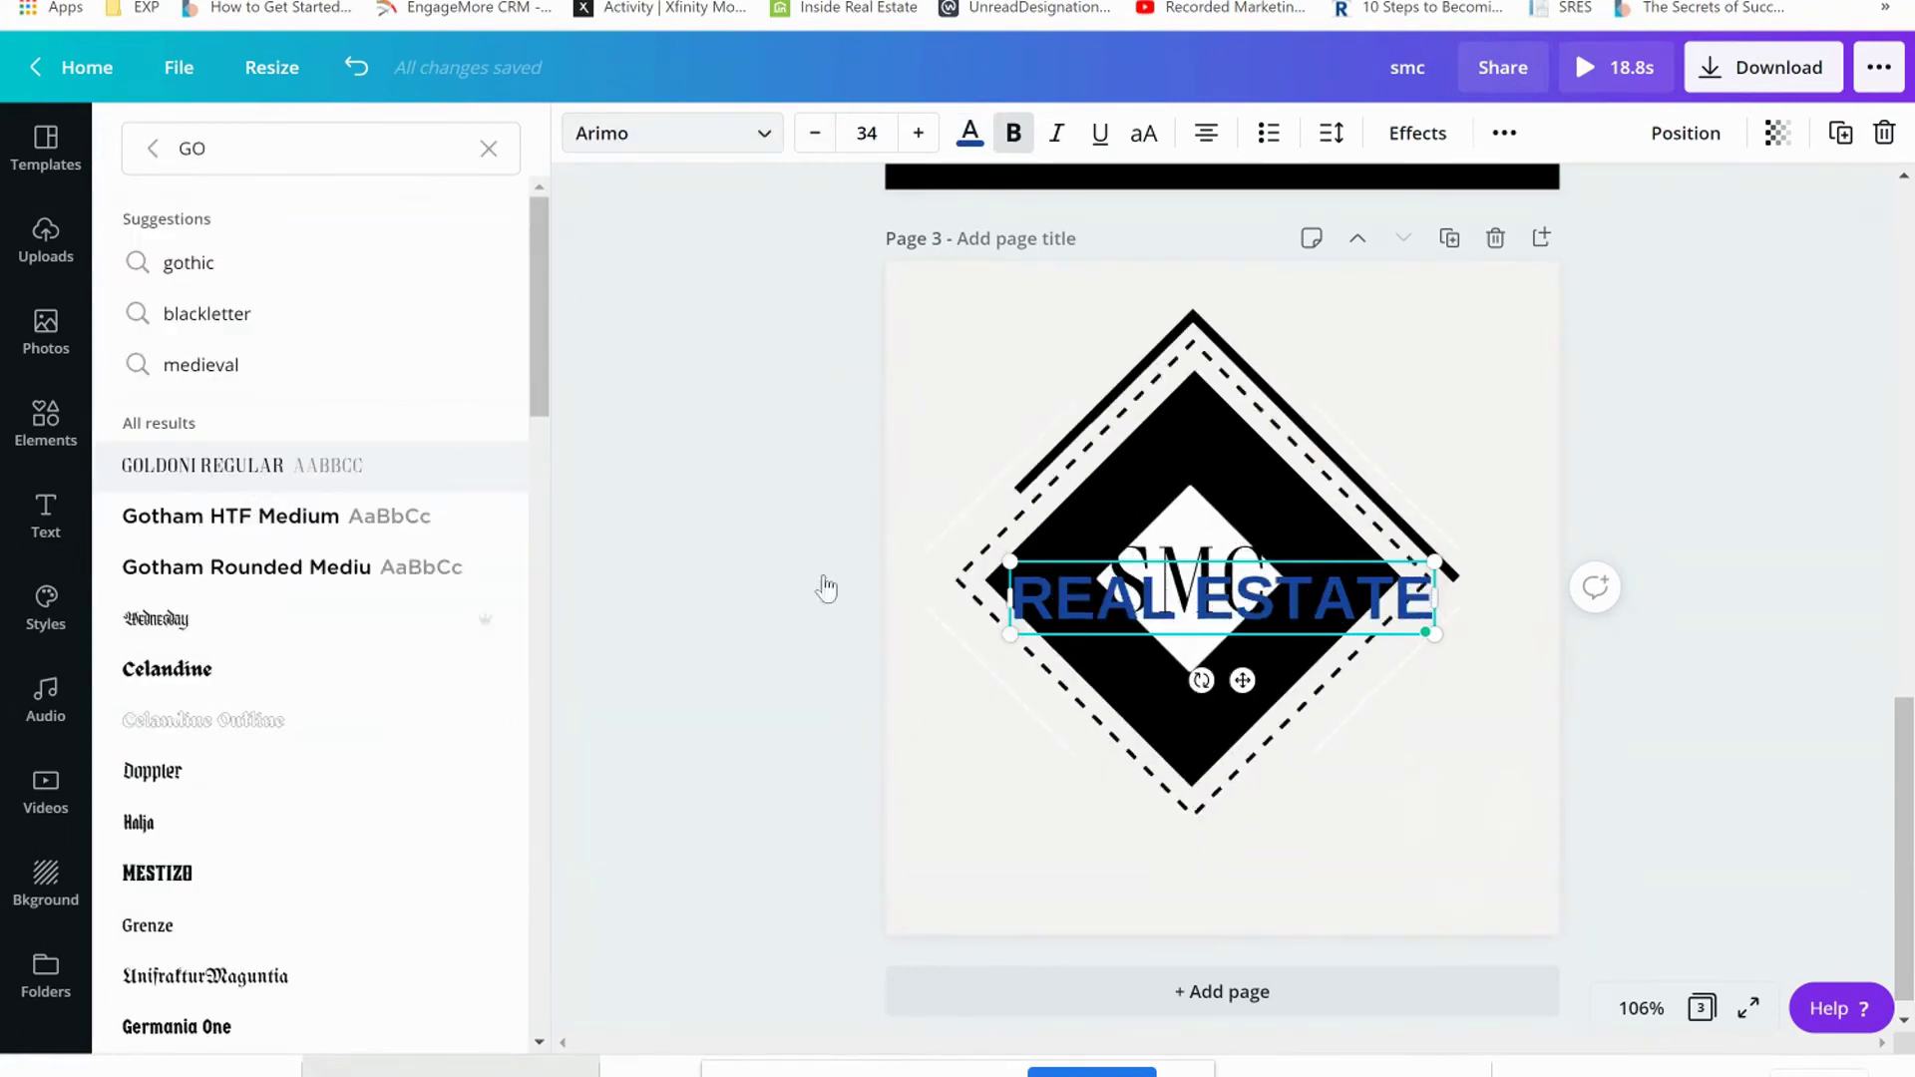
drag(1241, 679, 1225, 952)
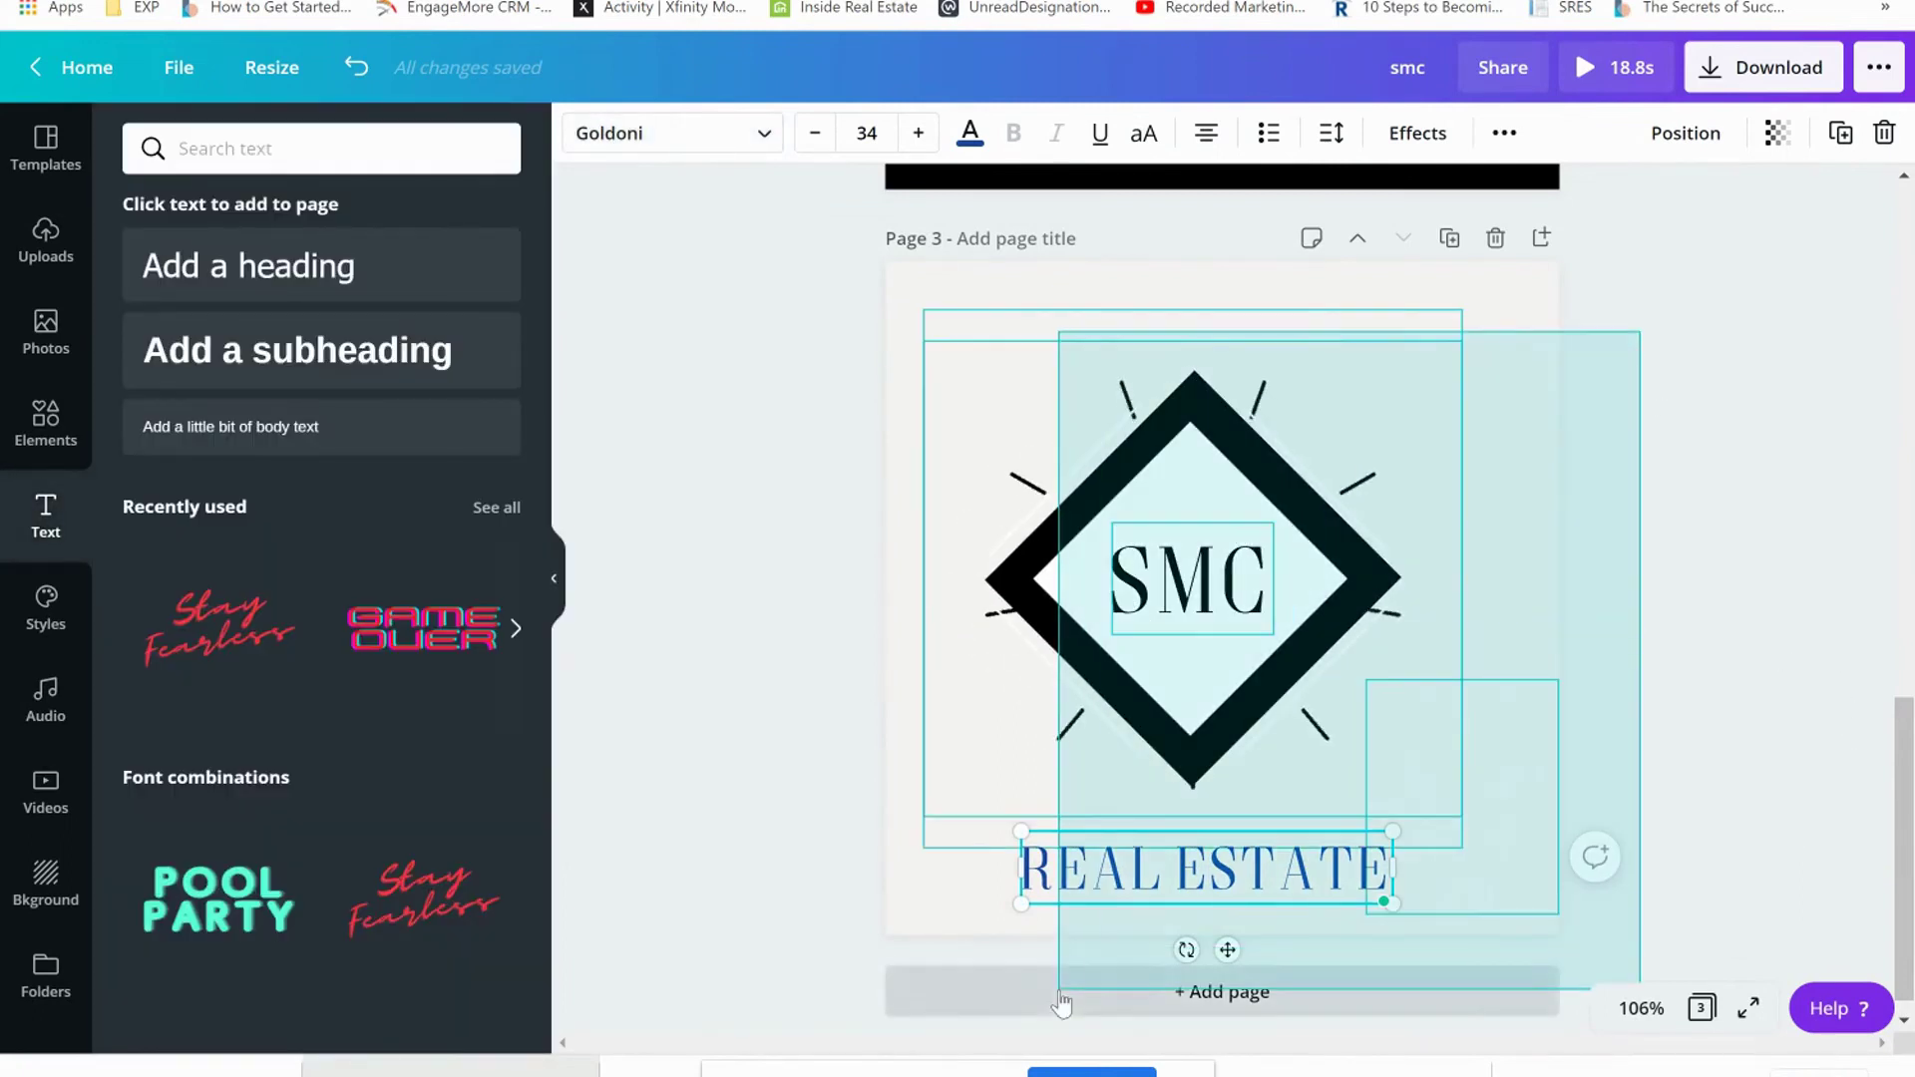
Step: Separate the white bull drawing from the other elements near the page's lower-right corner and delete it
click(1749, 683)
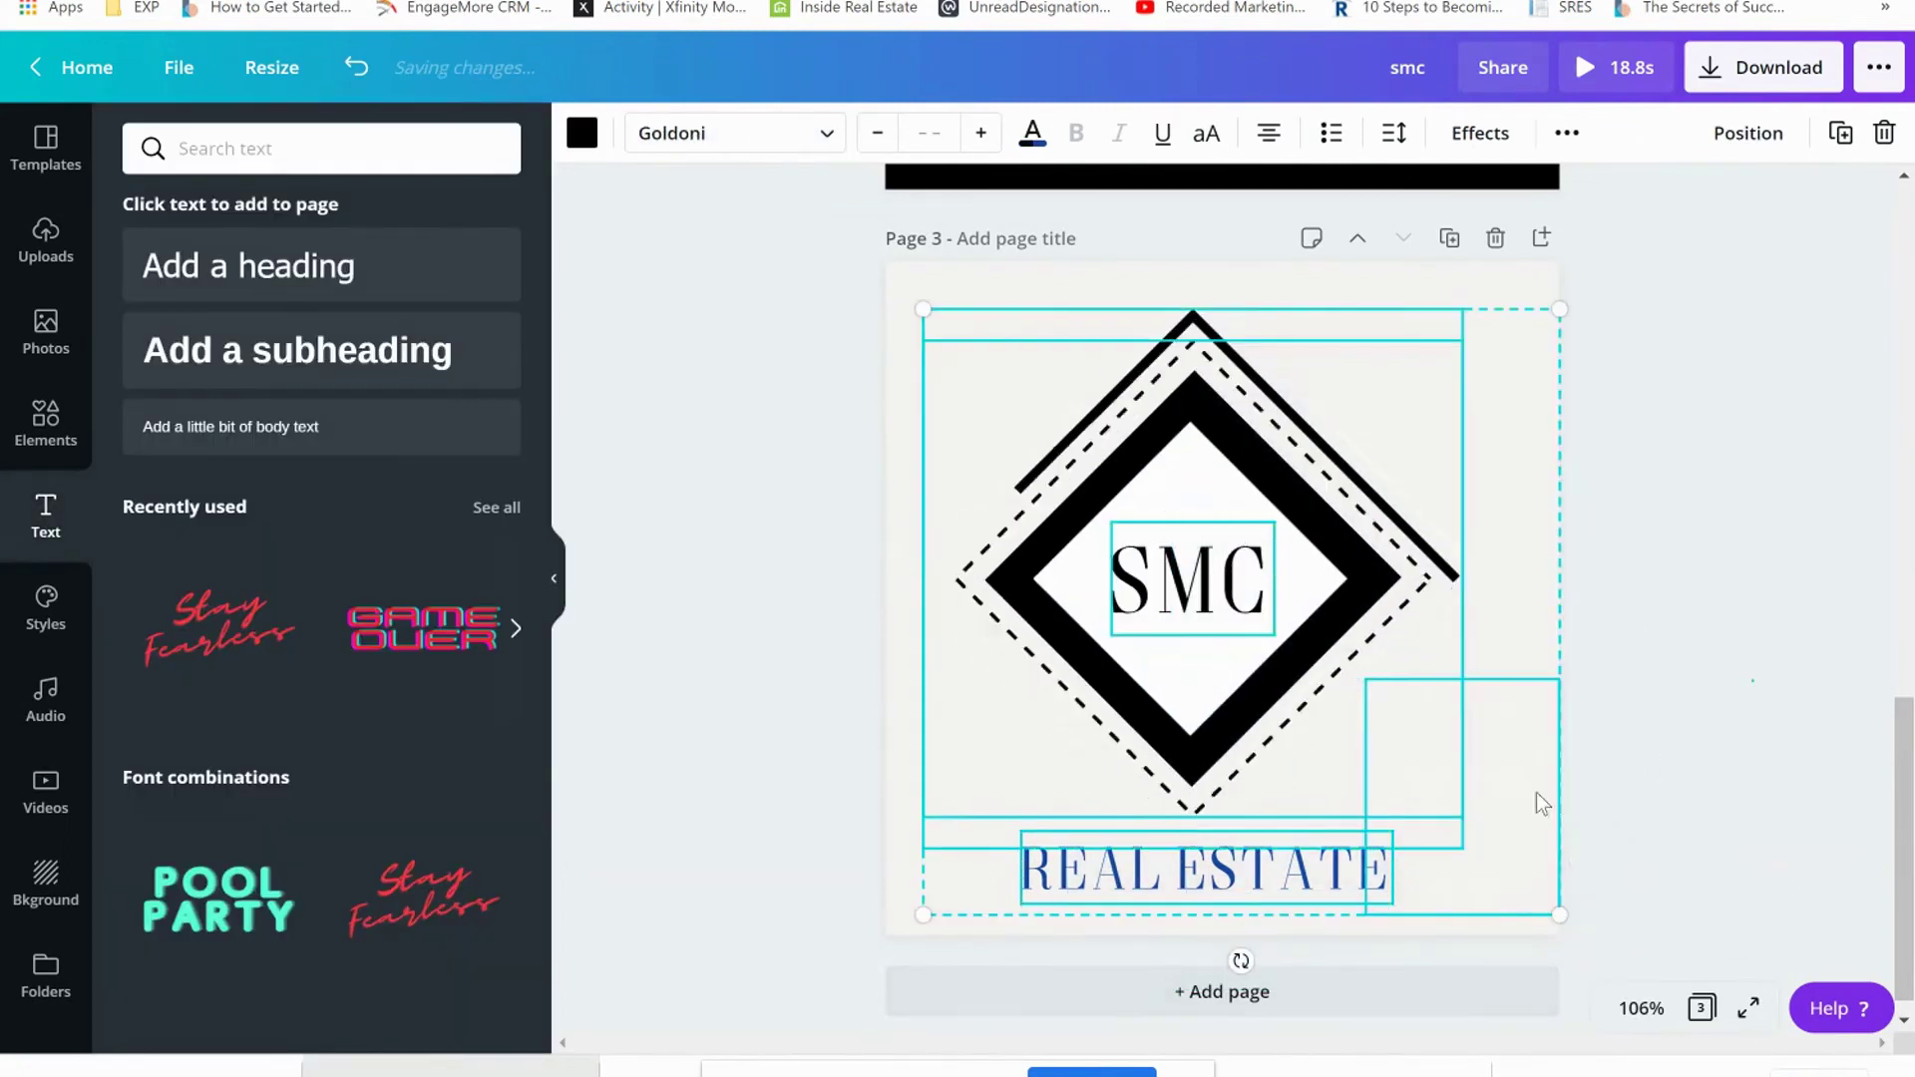
drag(1474, 819, 1531, 721)
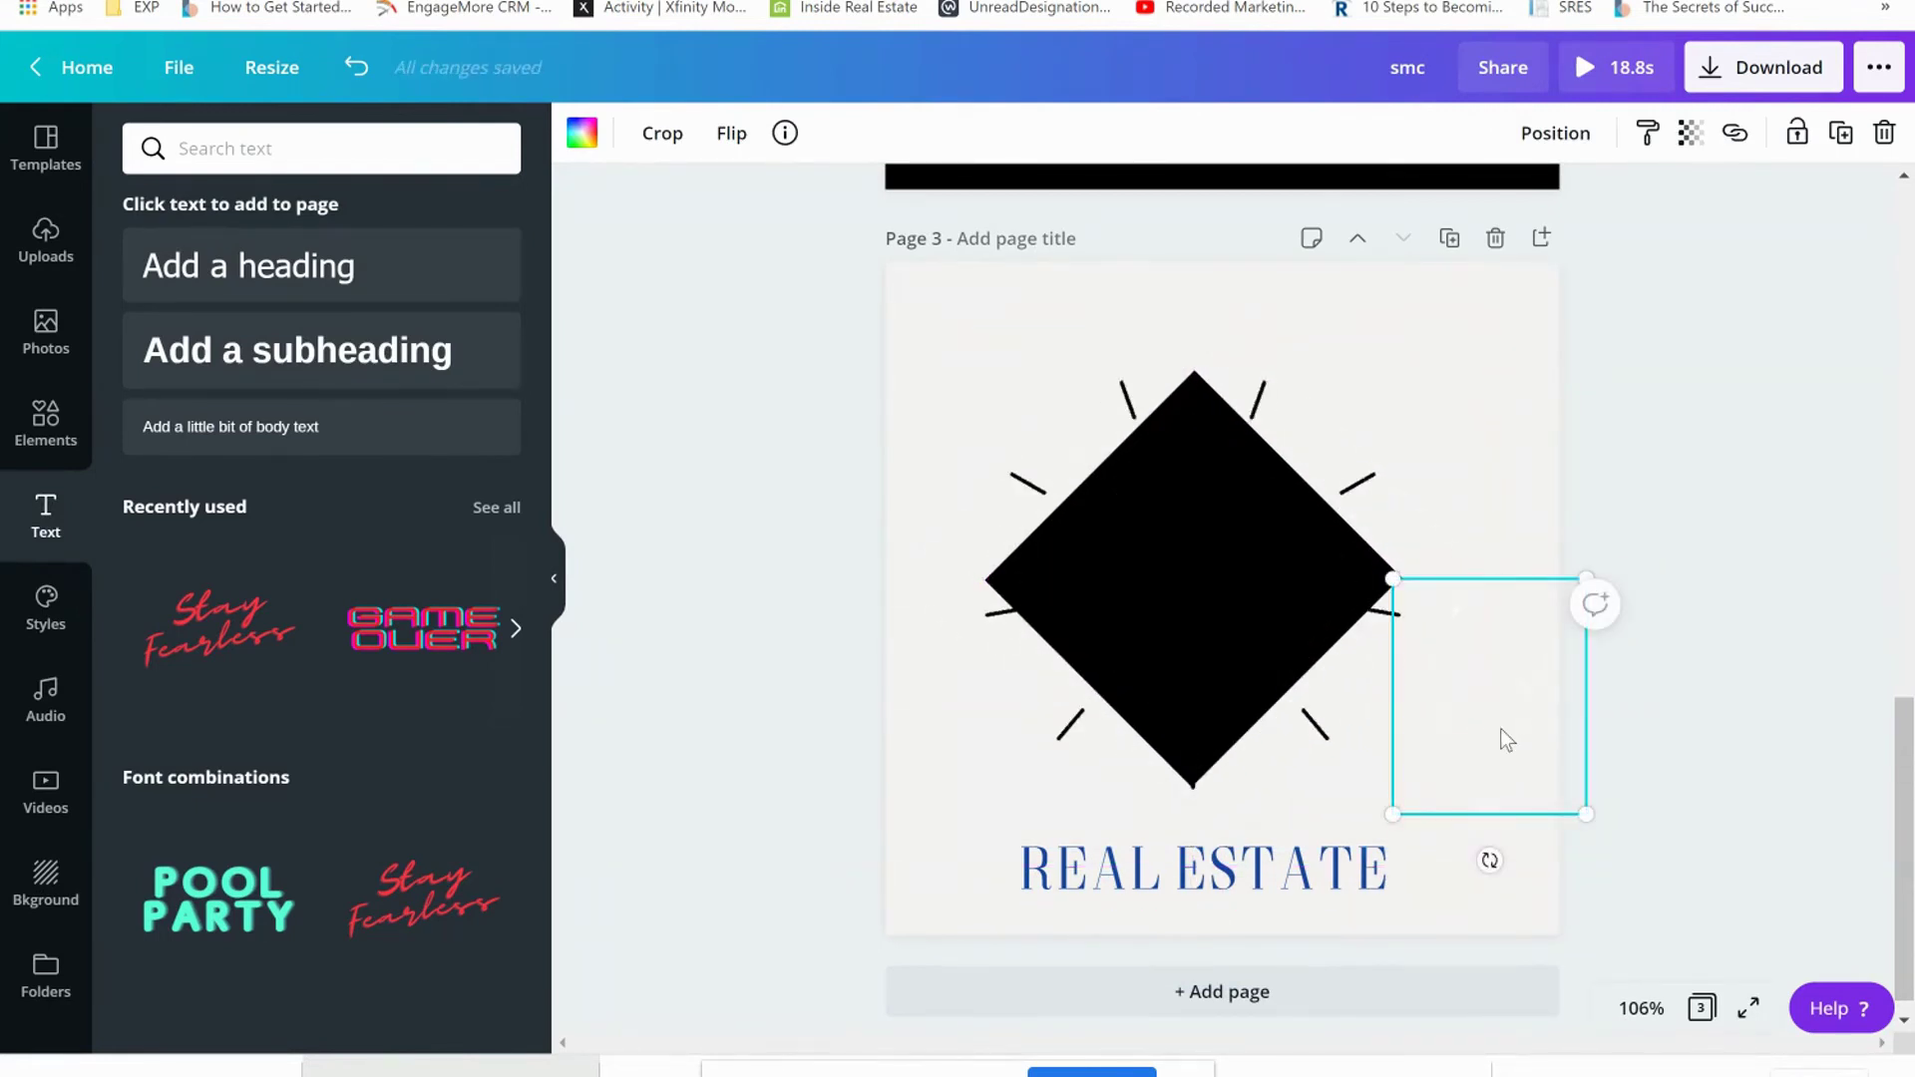
click(1496, 746)
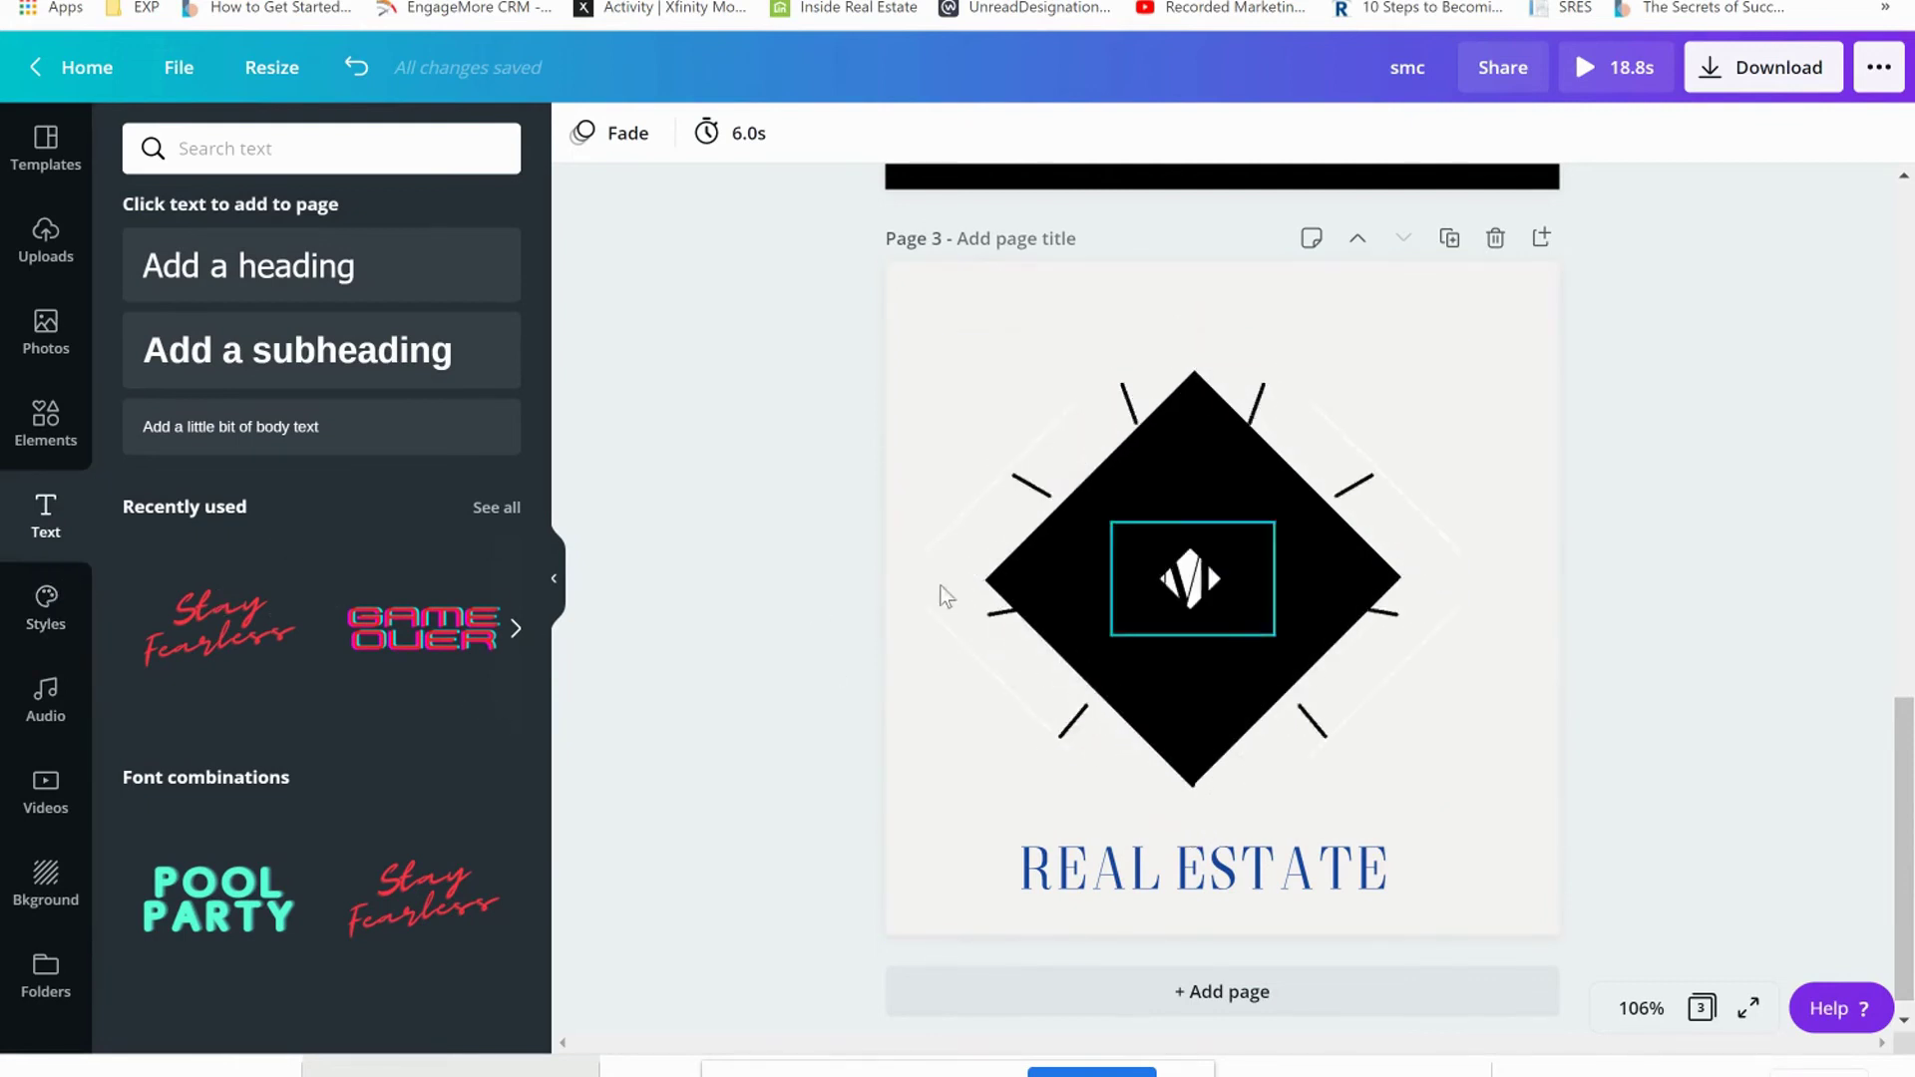
Step: Move the diamond elements with the SMC text up to the page's horizontal centre and centre REAL ESTATE beneath them
drag(791, 290, 1595, 803)
drag(1134, 604, 1163, 551)
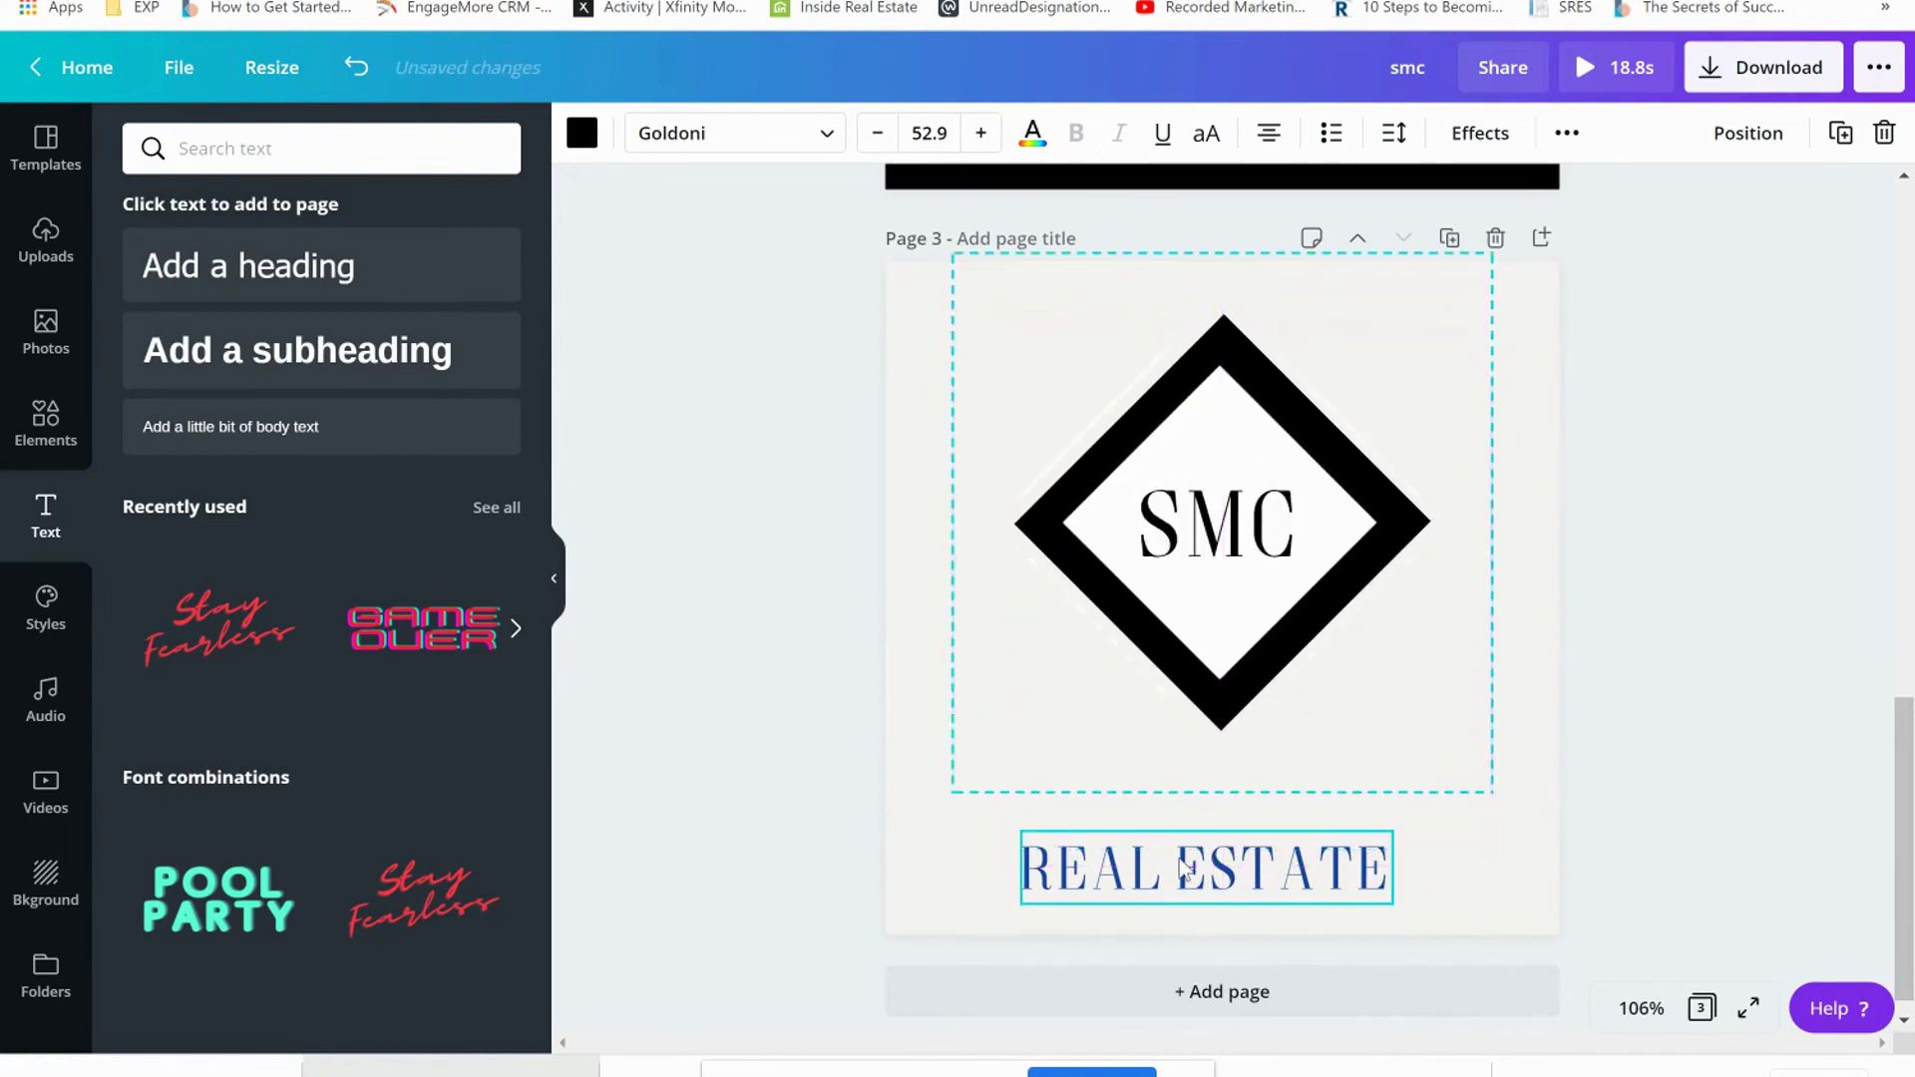
drag(1181, 868, 1198, 858)
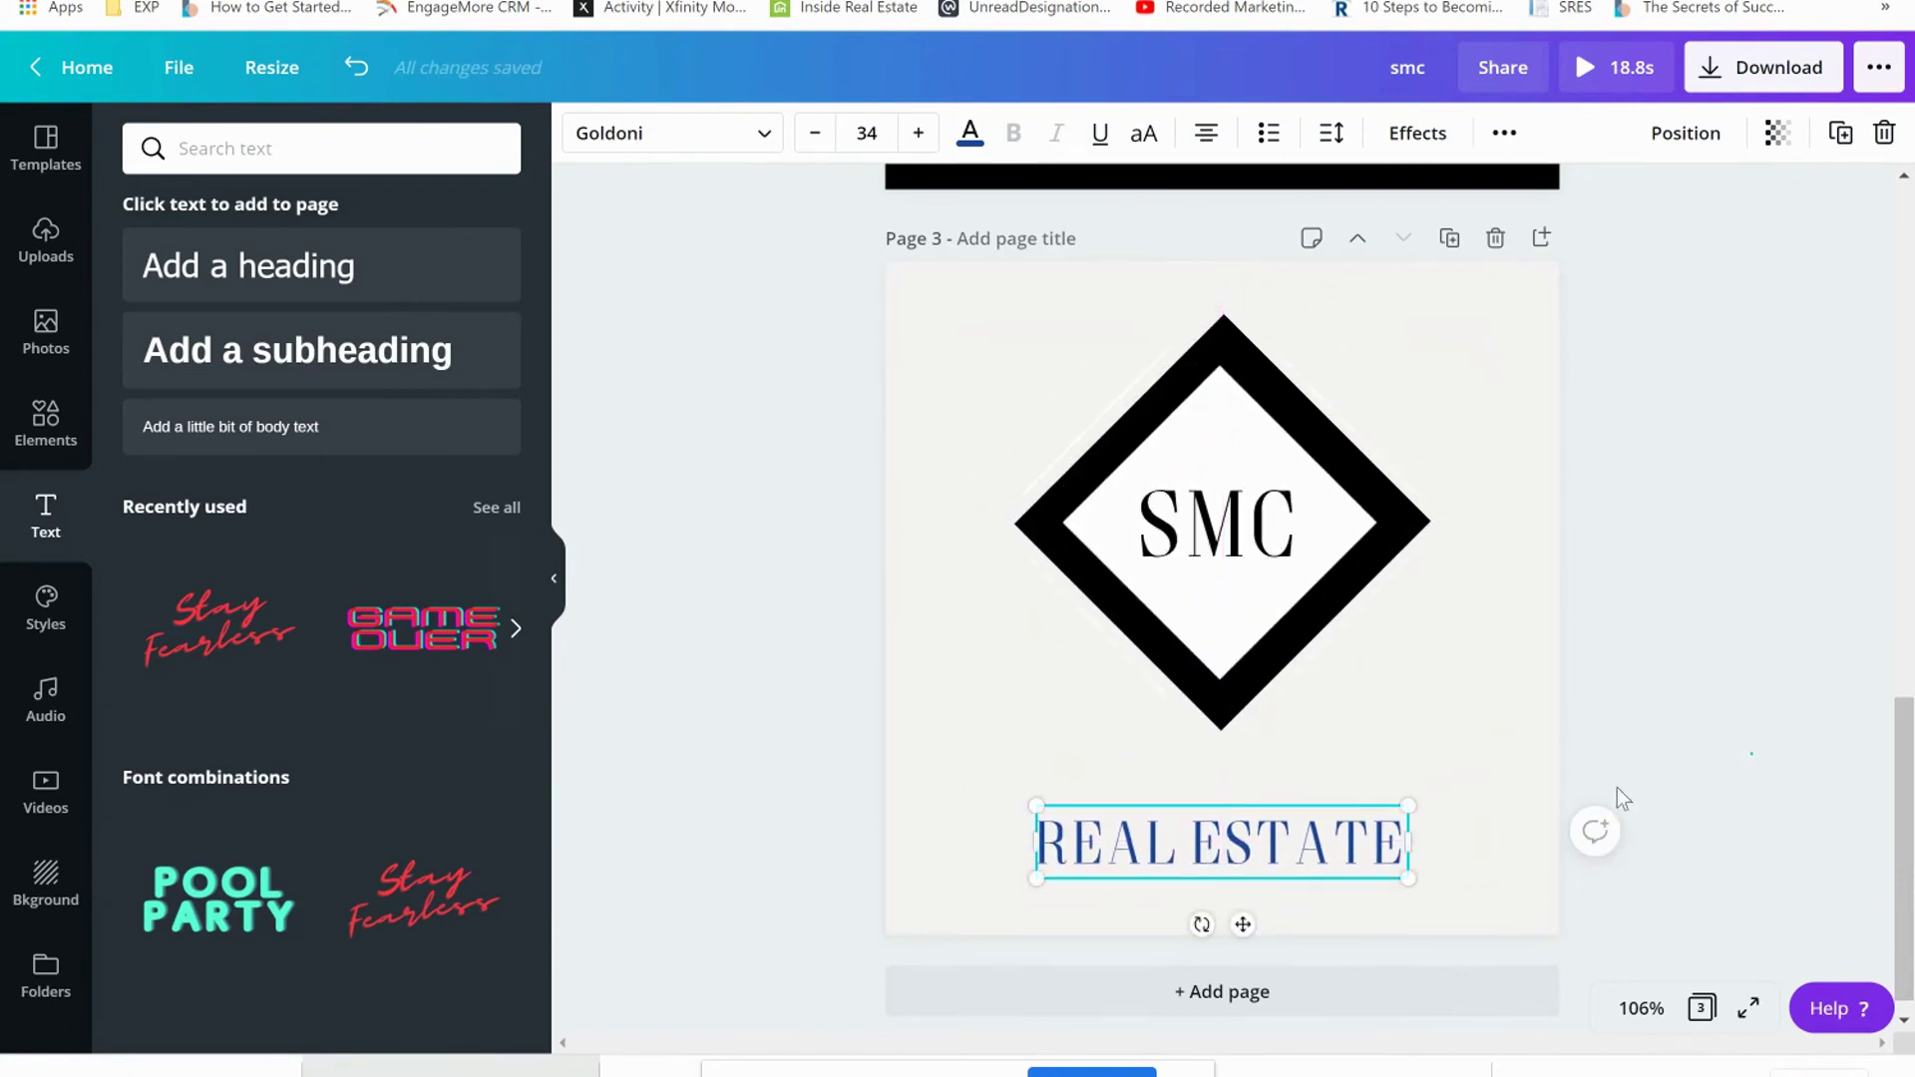
click(631, 669)
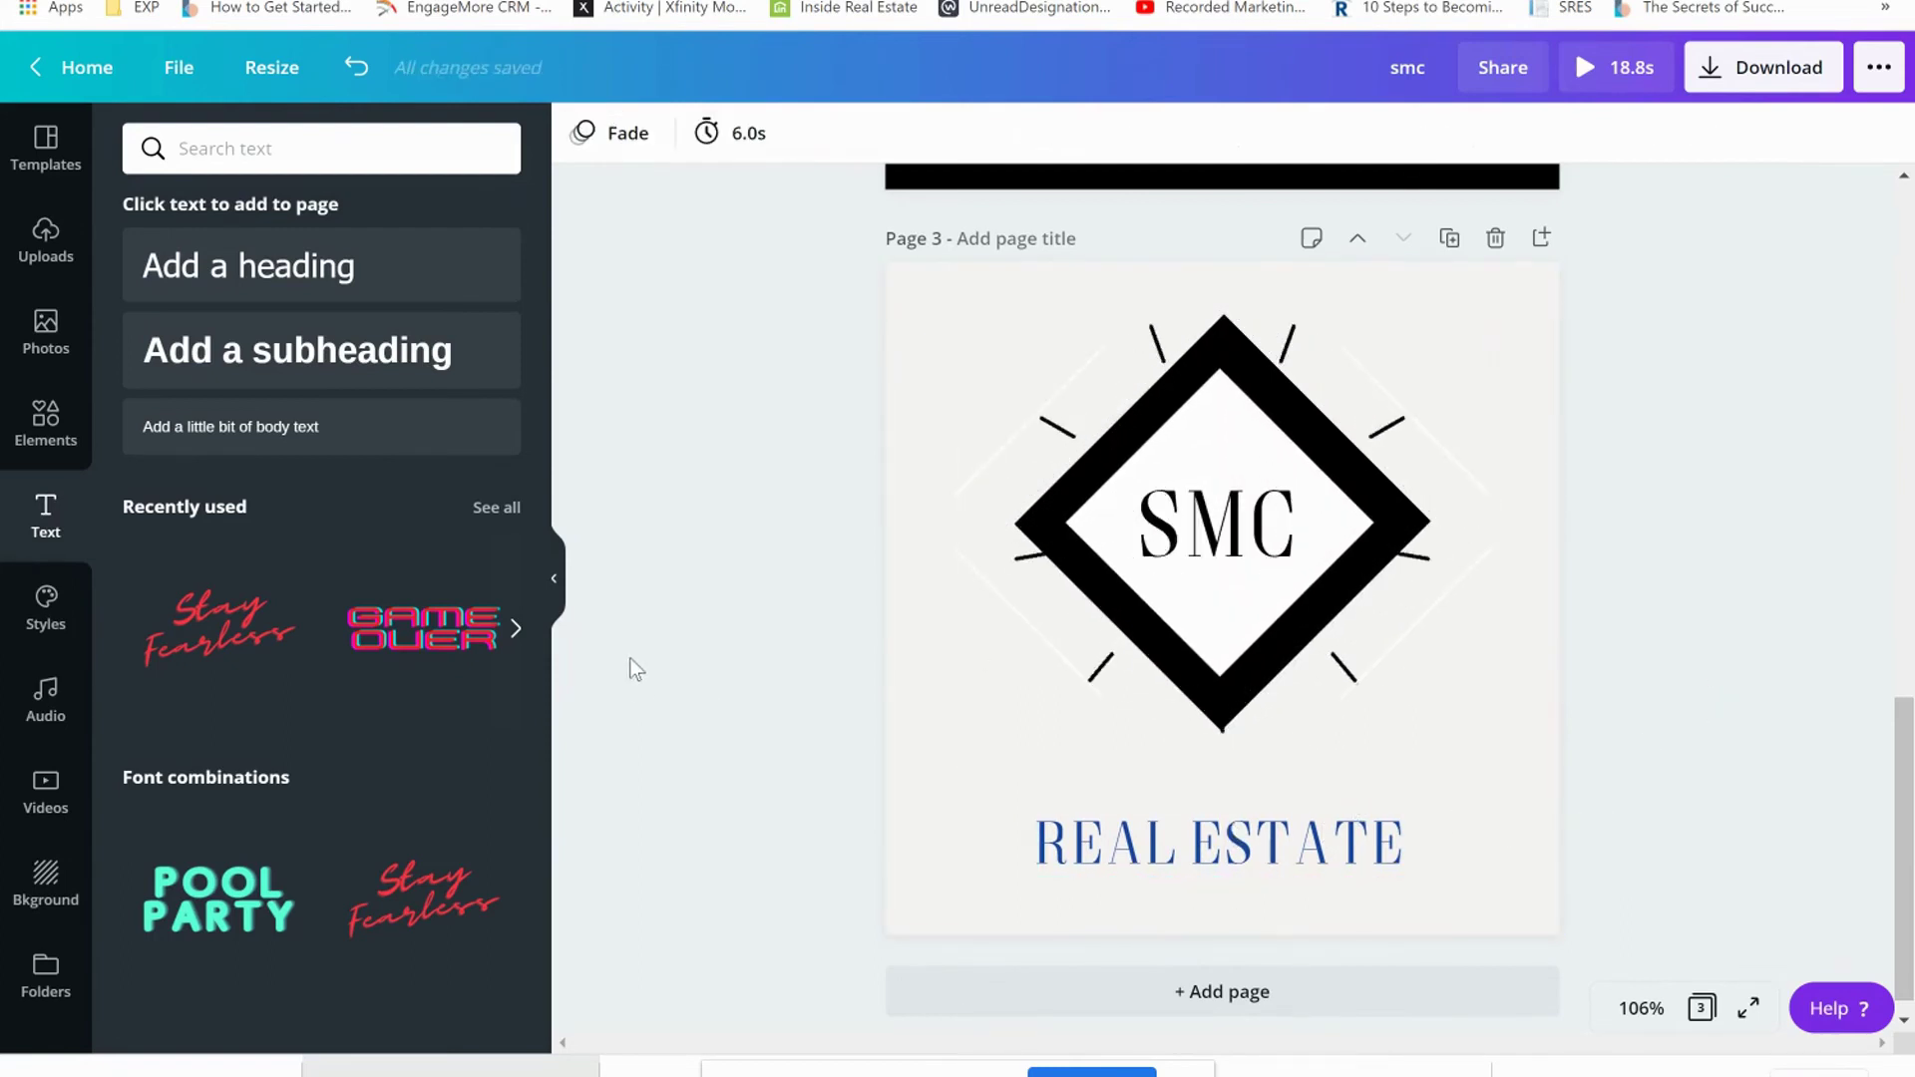
Step: Enlarge the diamond group until the SMC text is size 56.1, recentre it and move REAL ESTATE down clear of it
drag(796, 368, 1483, 797)
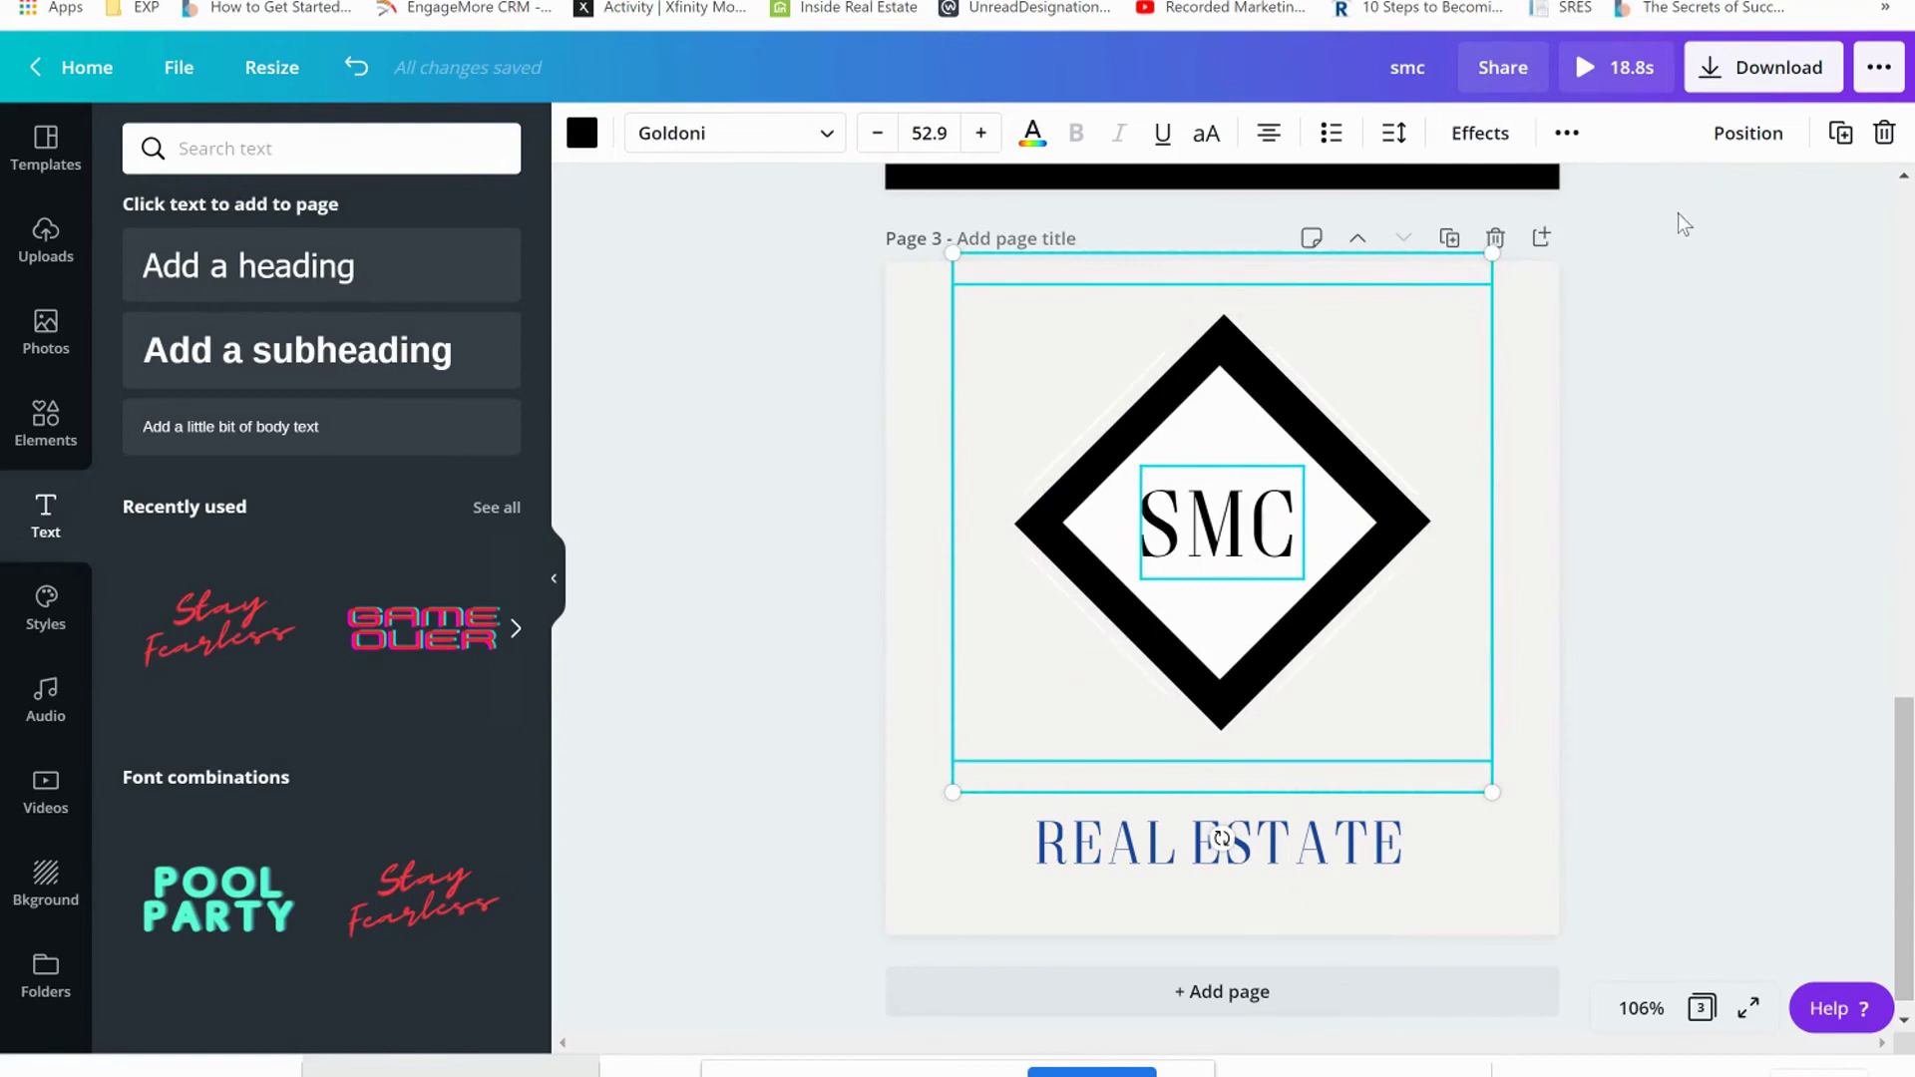
drag(1660, 315, 808, 778)
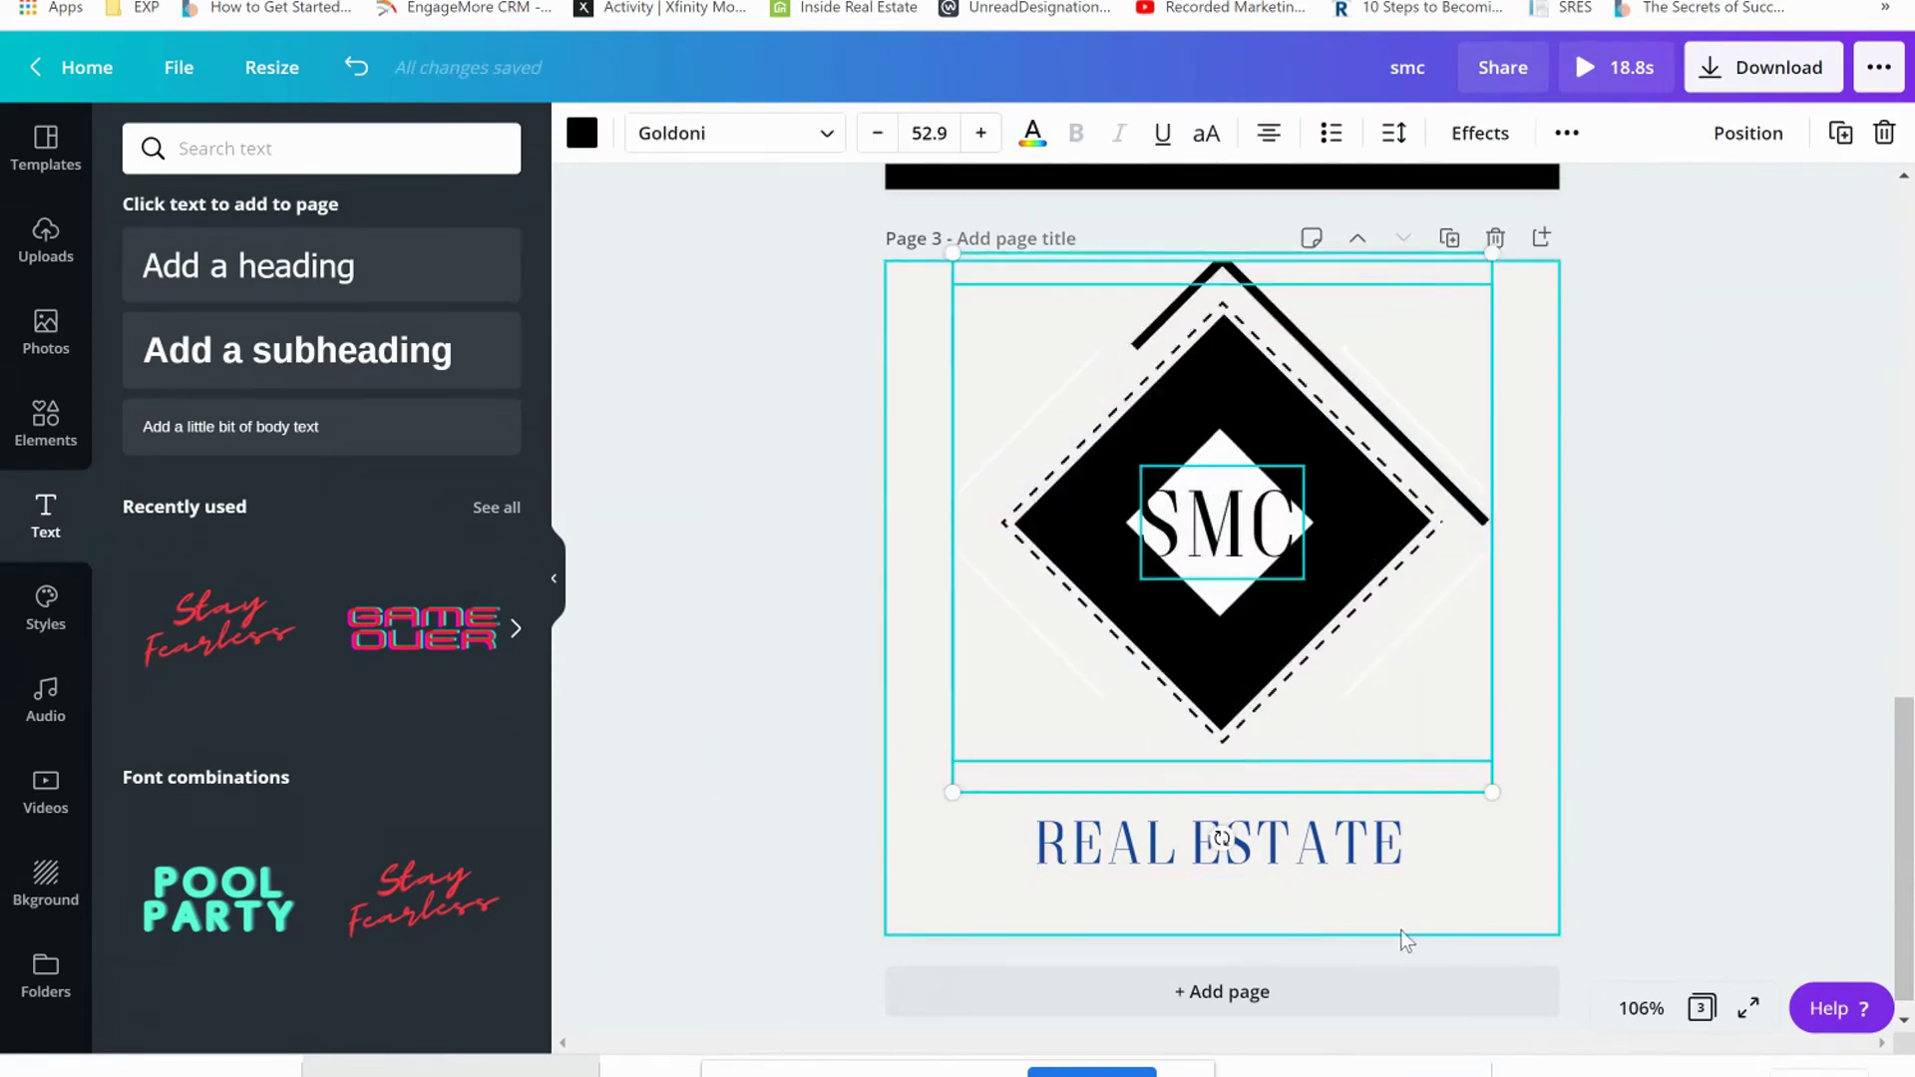
drag(1529, 858, 1518, 820)
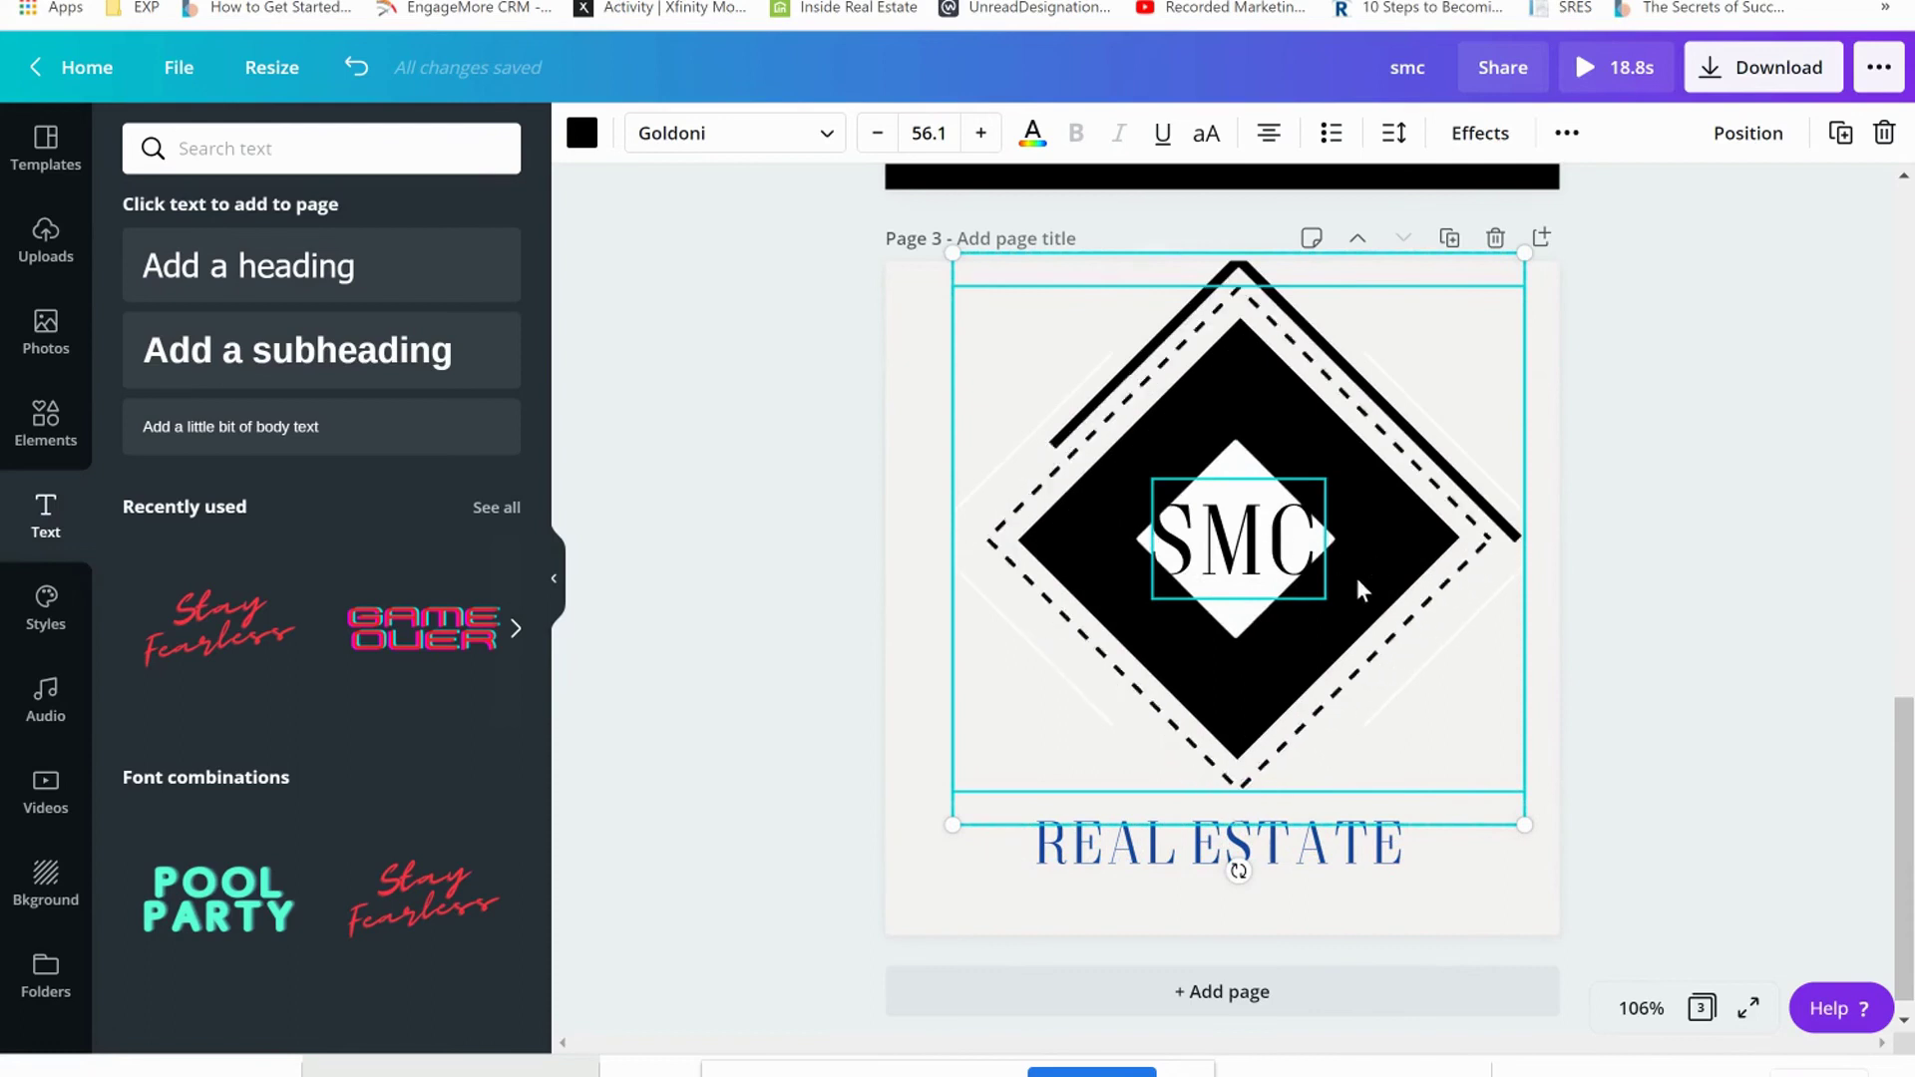
mouse_move(1374, 630)
mouse_down()
mouse_move(1367, 608)
mouse_move(1364, 638)
mouse_up()
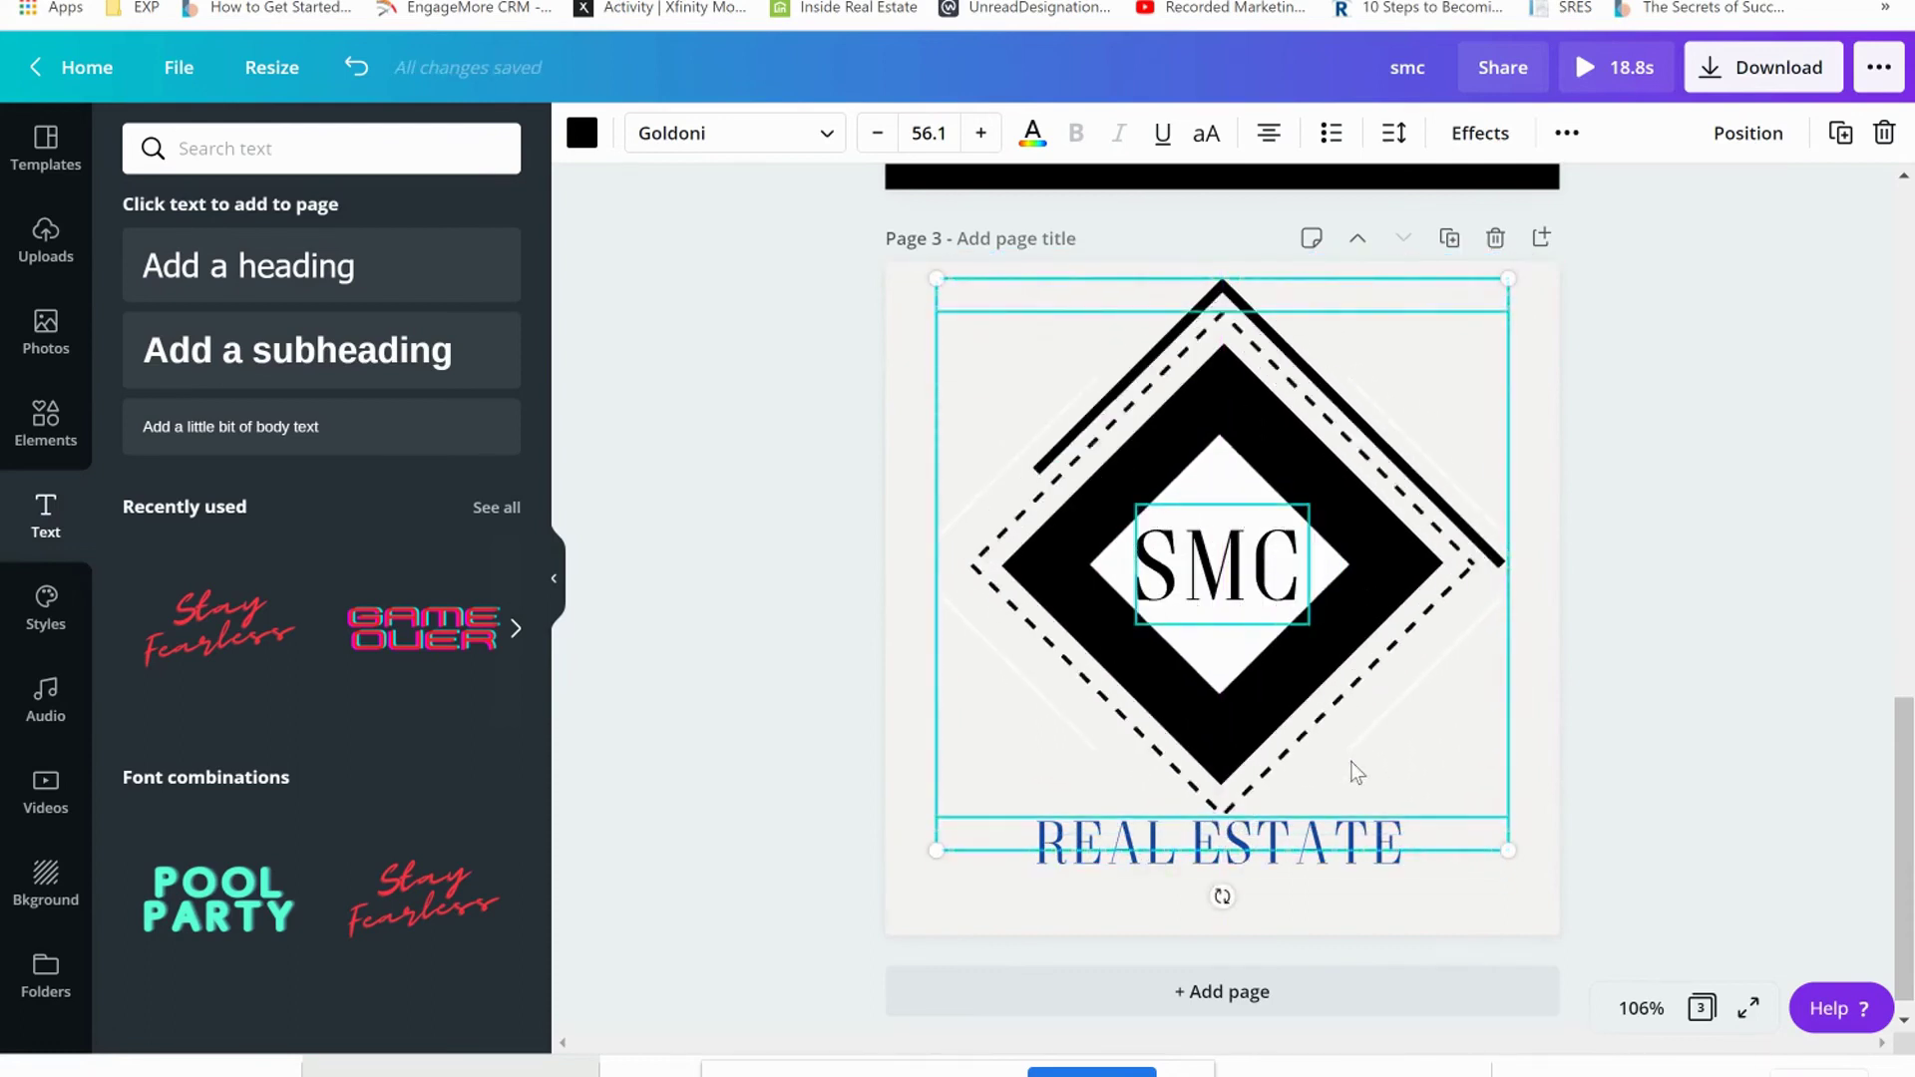
click(1357, 884)
drag(1359, 912, 1361, 920)
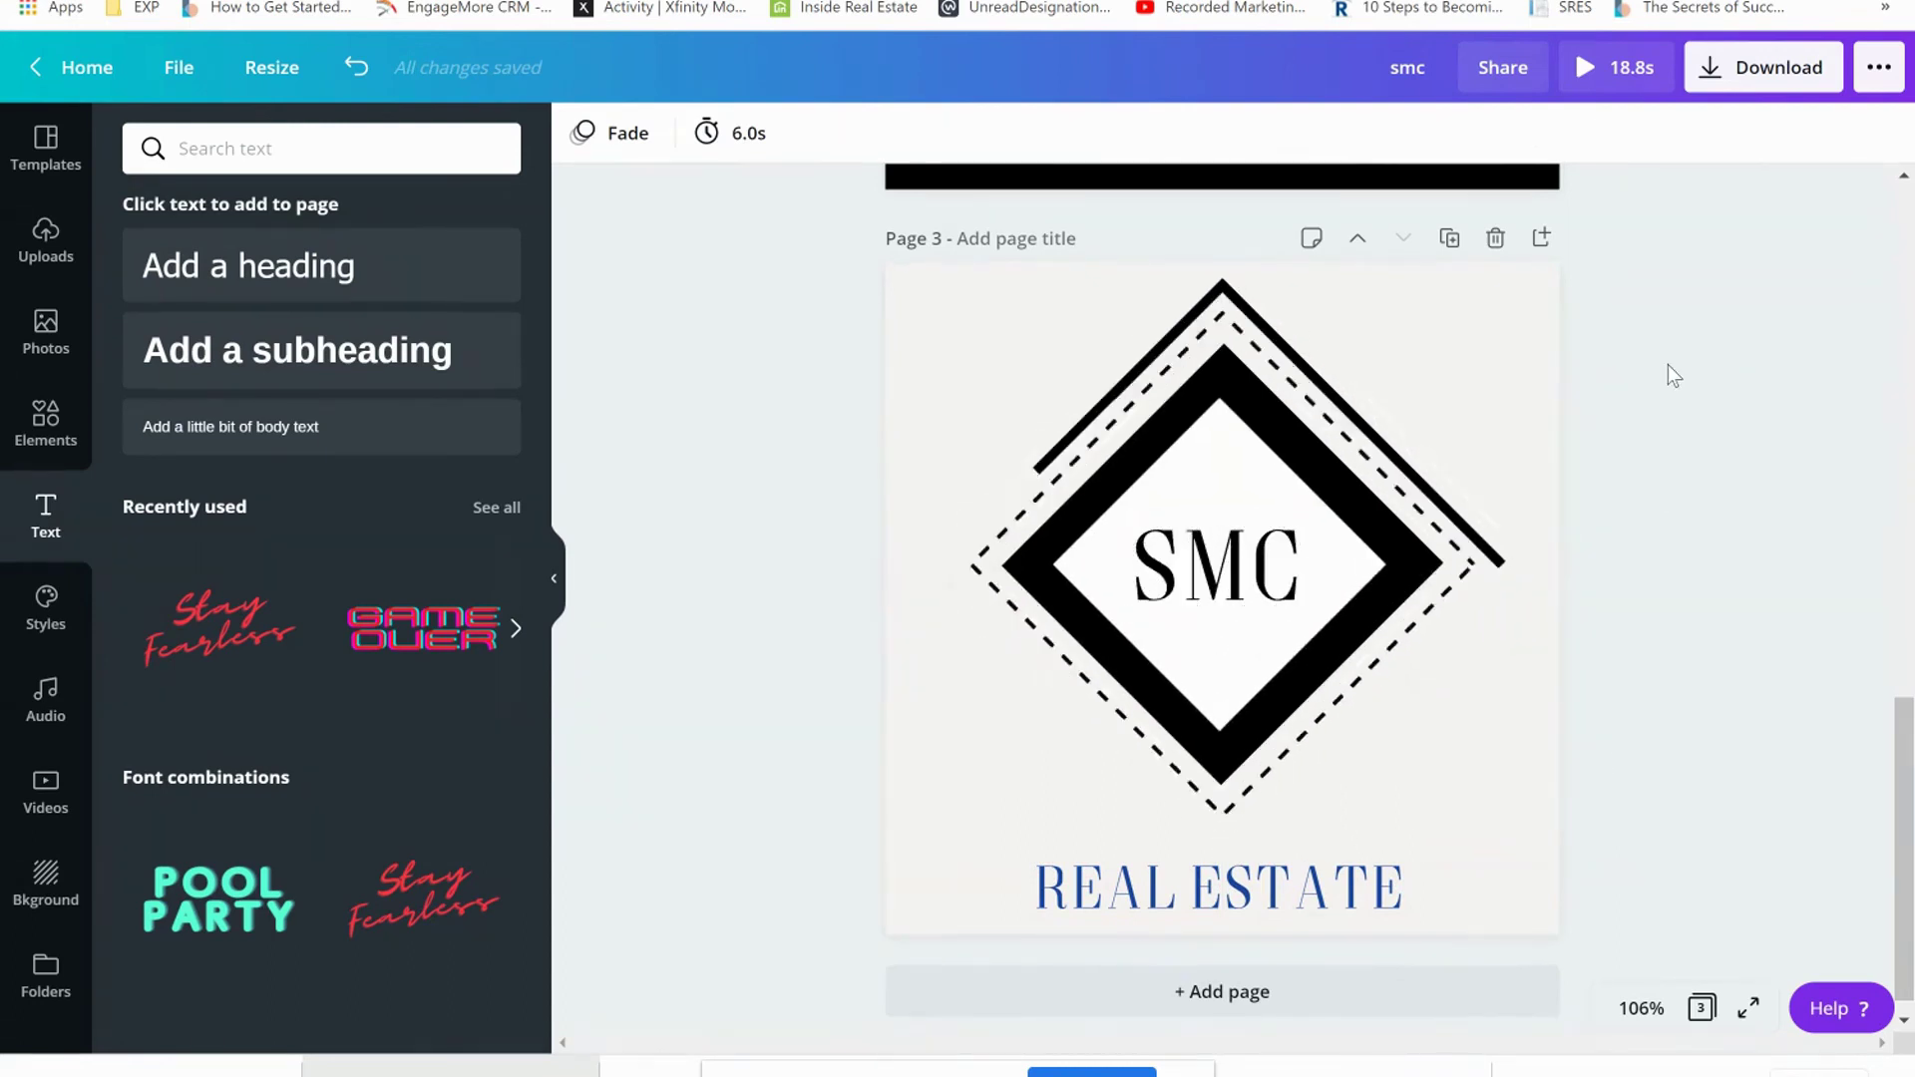
Step: Open the download settings and restrict the export to Page 3 only
click(1729, 86)
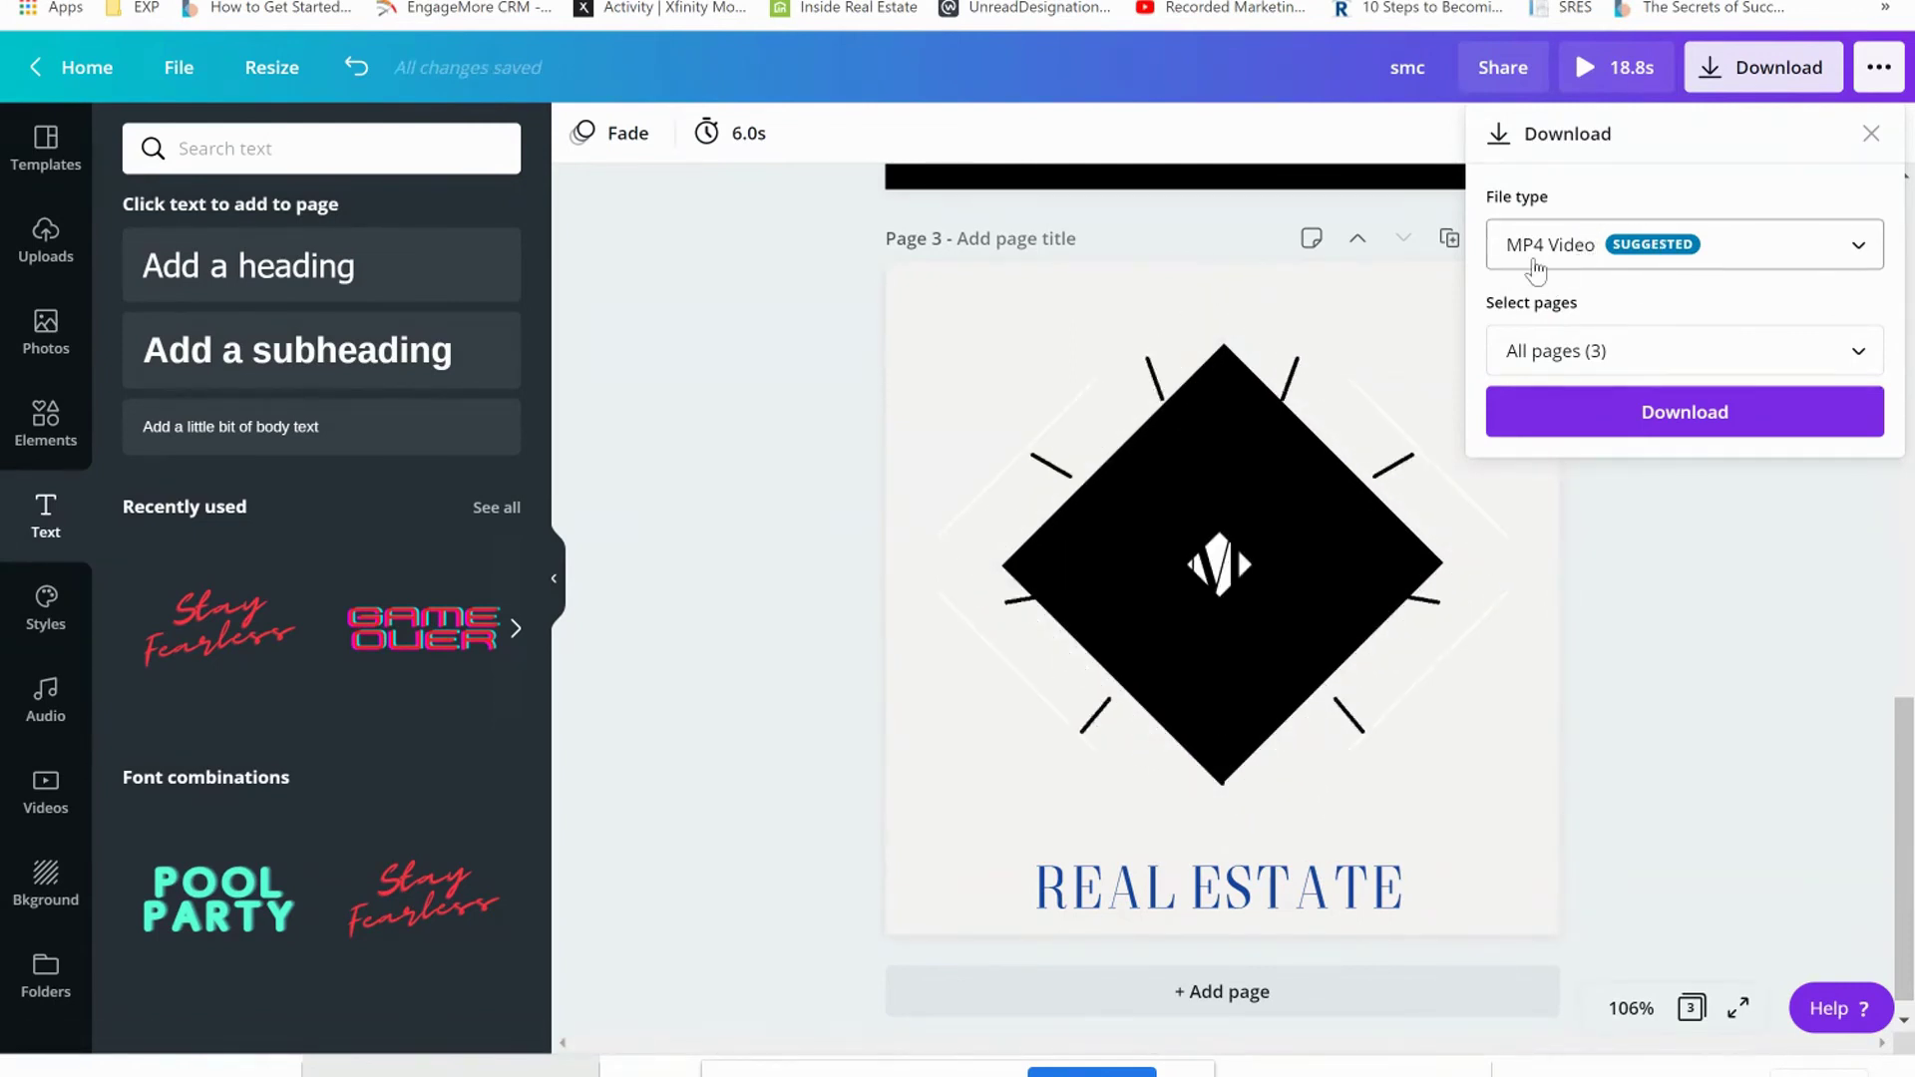
click(1591, 359)
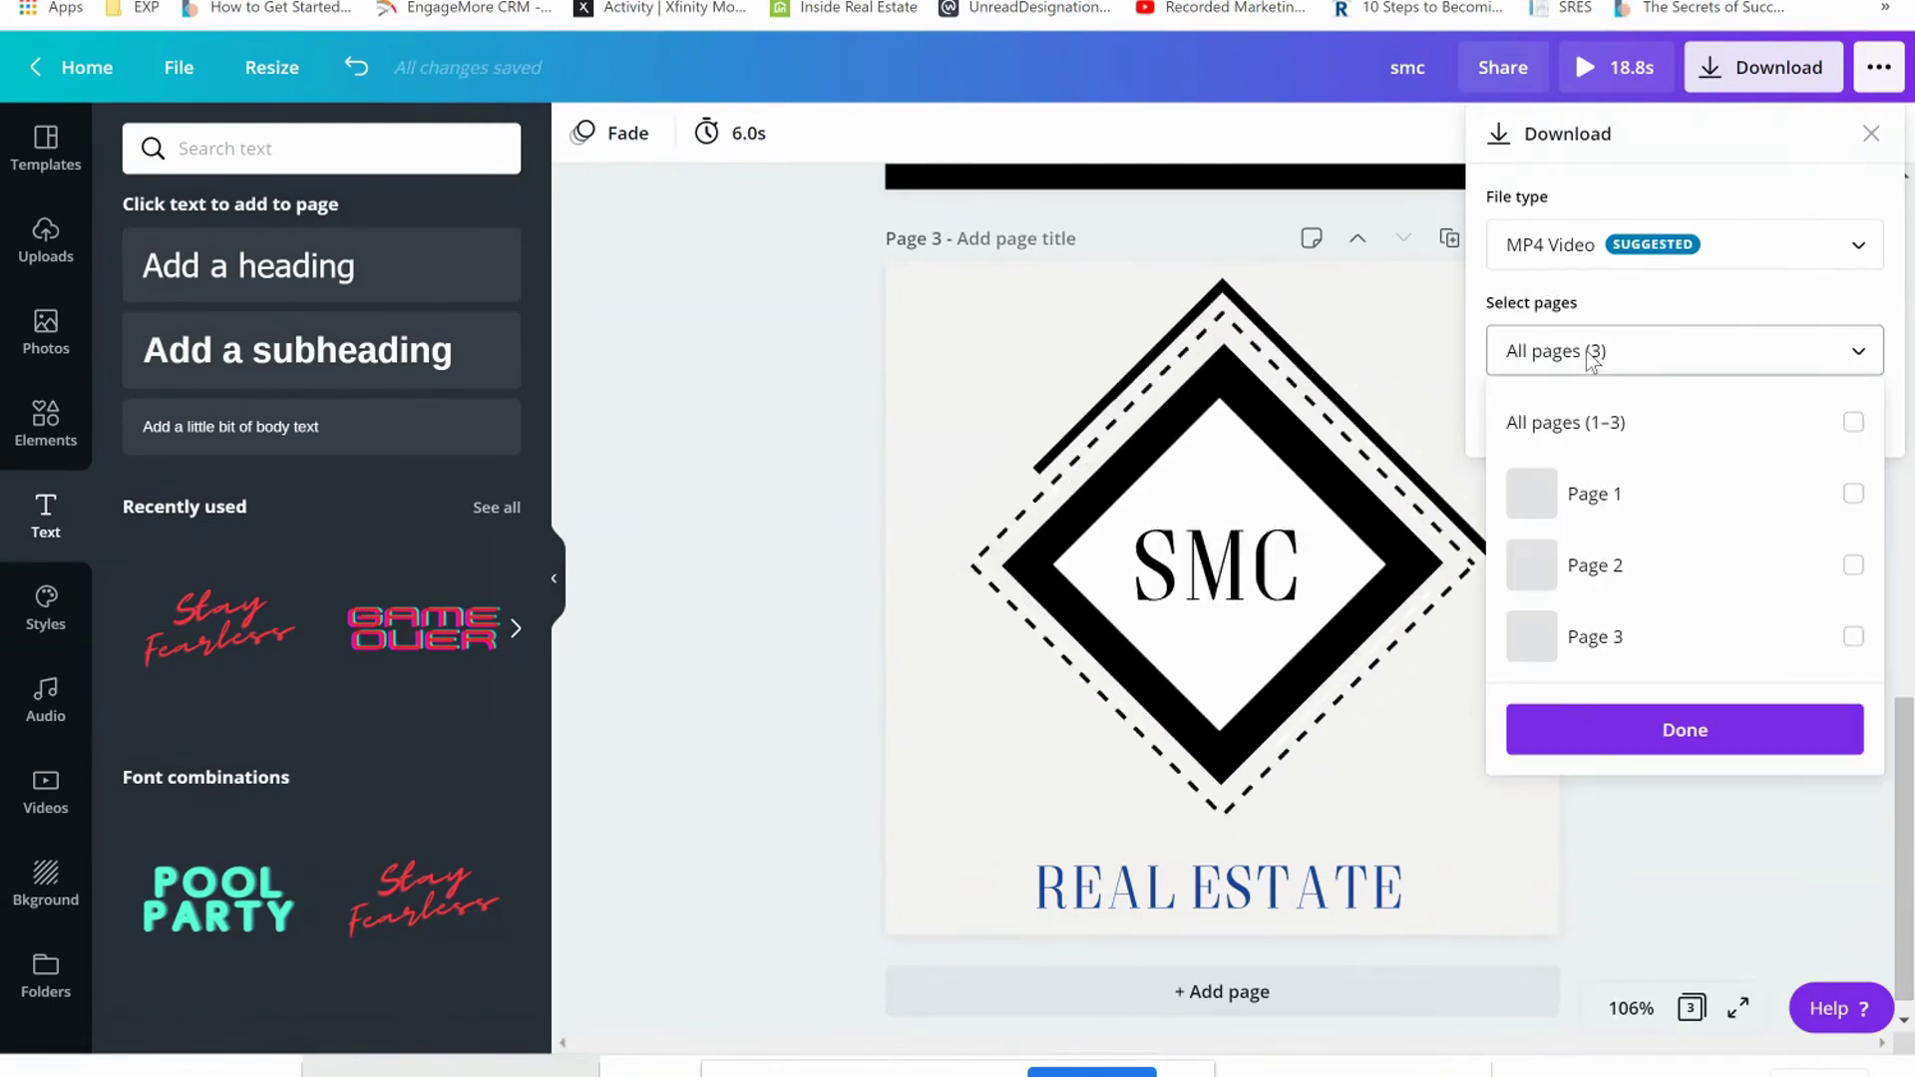
click(1575, 654)
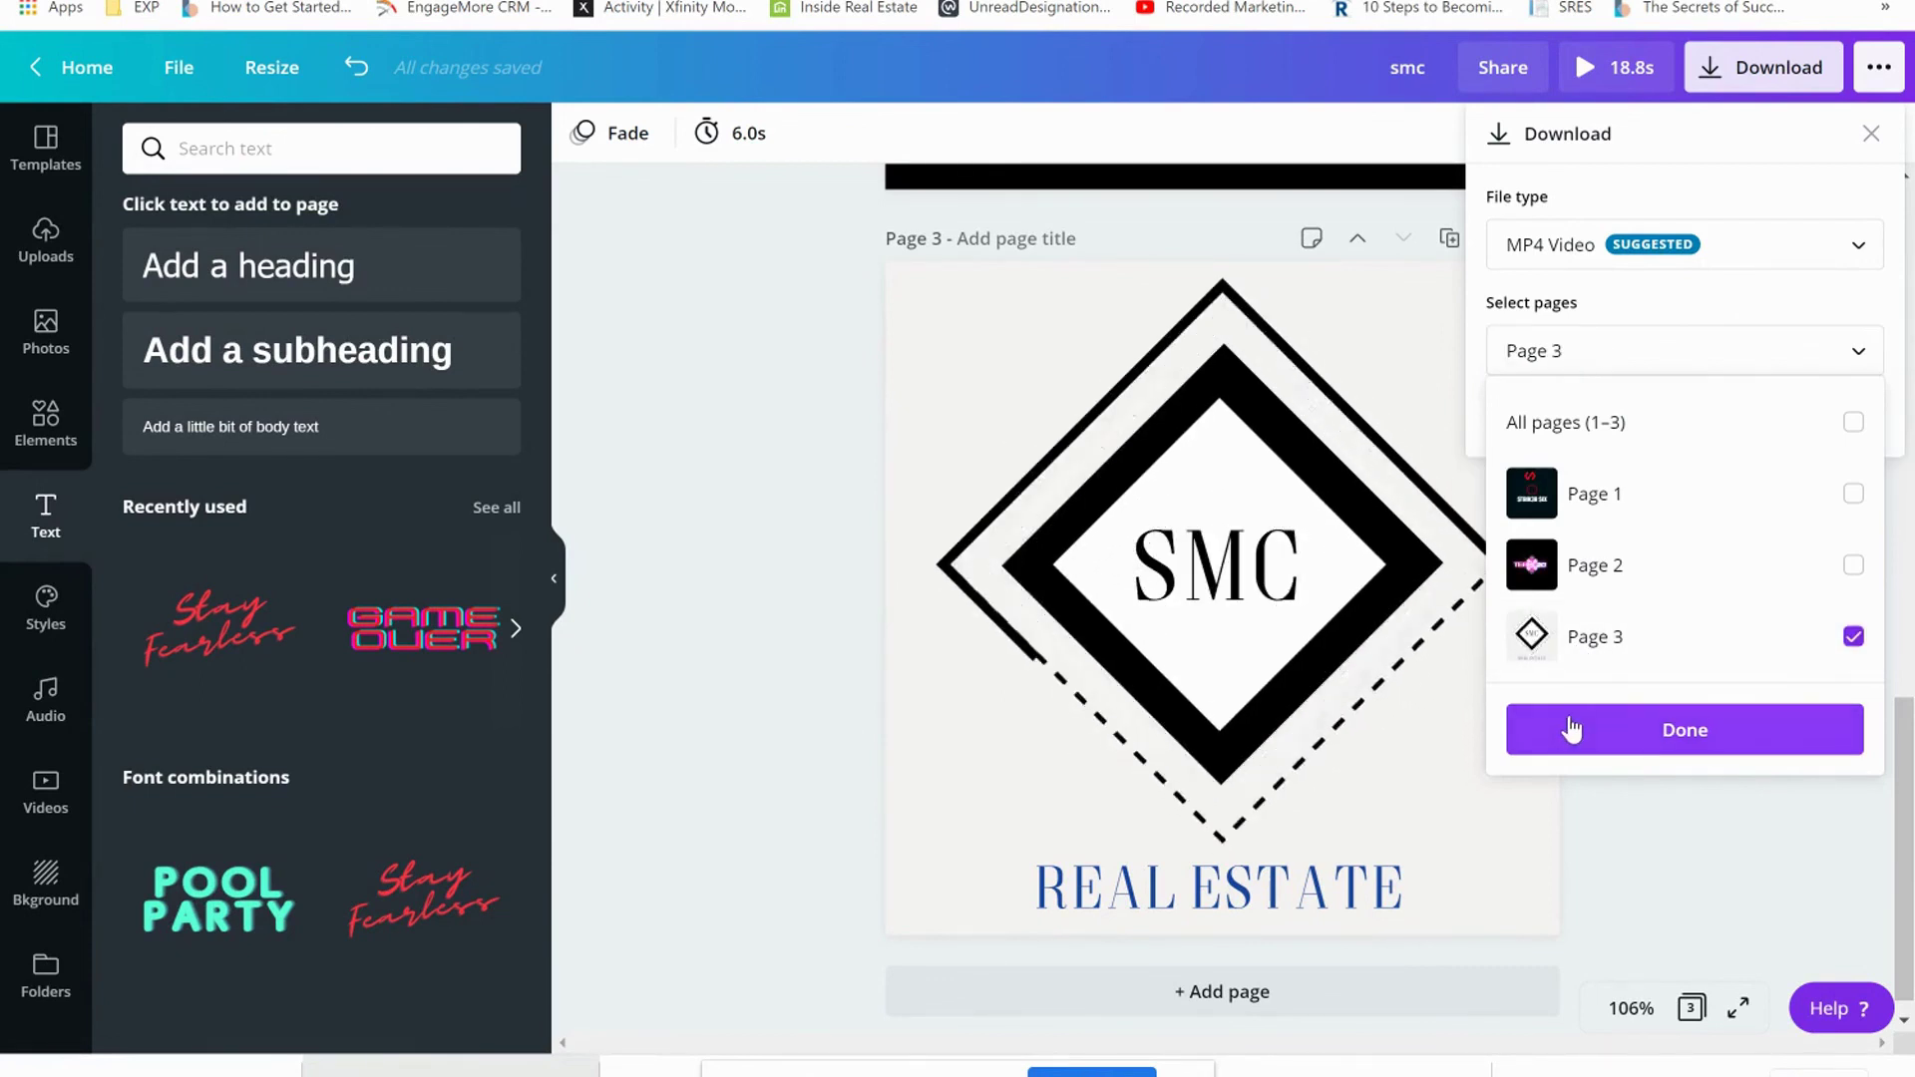
Step: Set the download file type for Page 3 to GIF
click(1612, 272)
click(1611, 273)
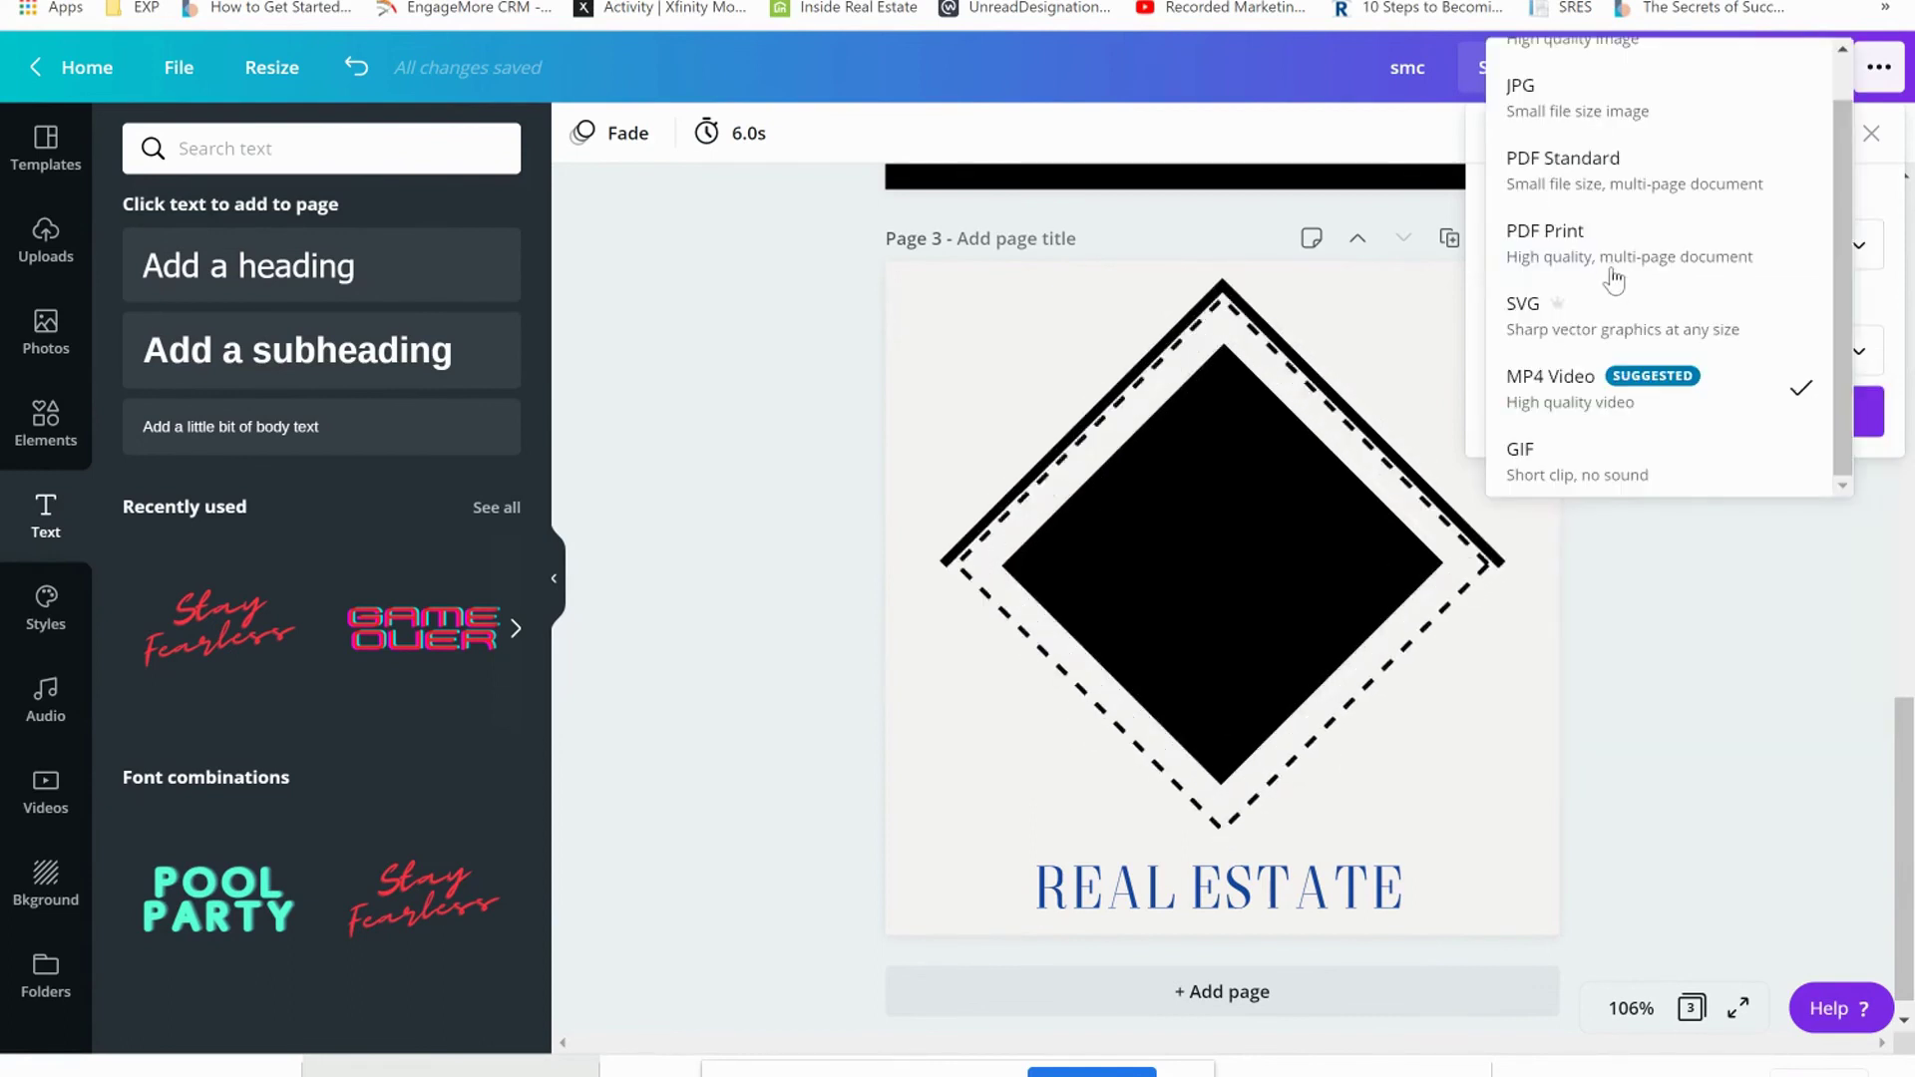
click(1606, 483)
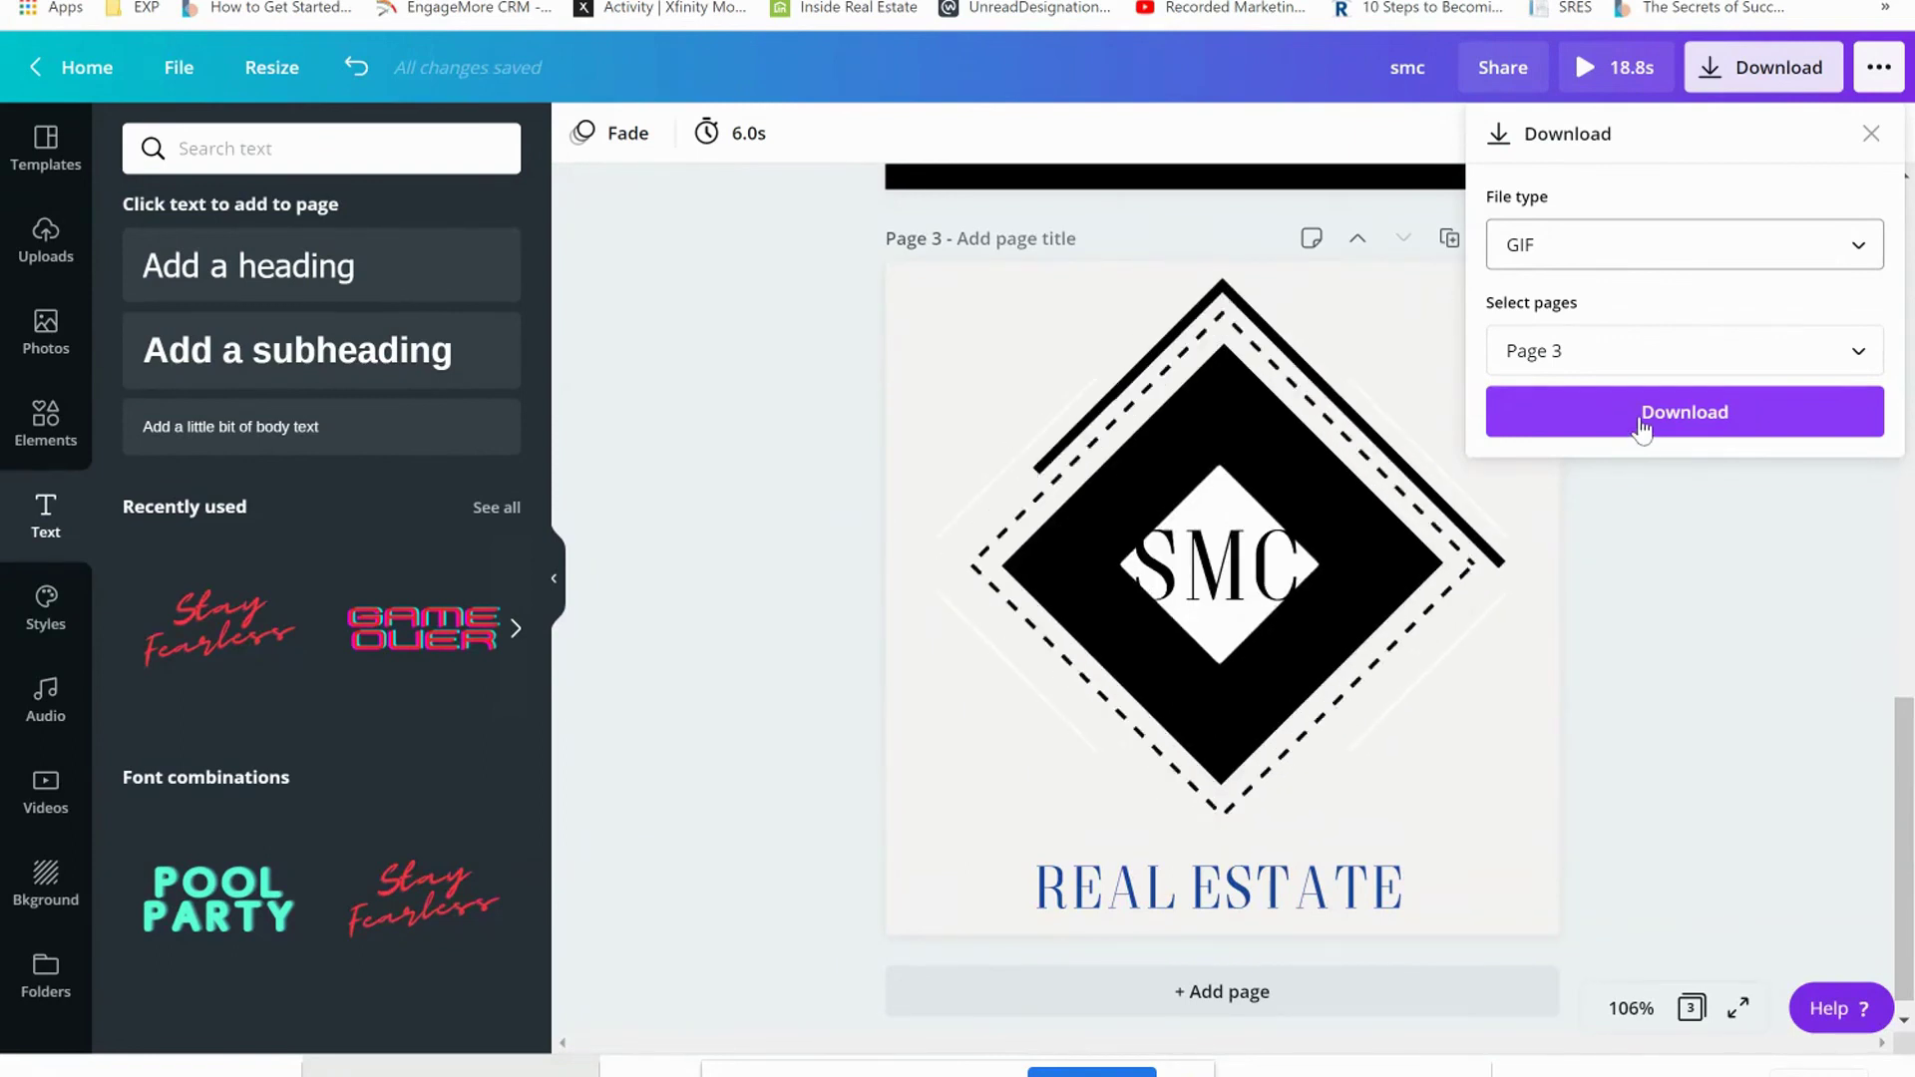
Step: Set the download file type to MP4 Video and download the logo with only Page 3 selected
click(1588, 248)
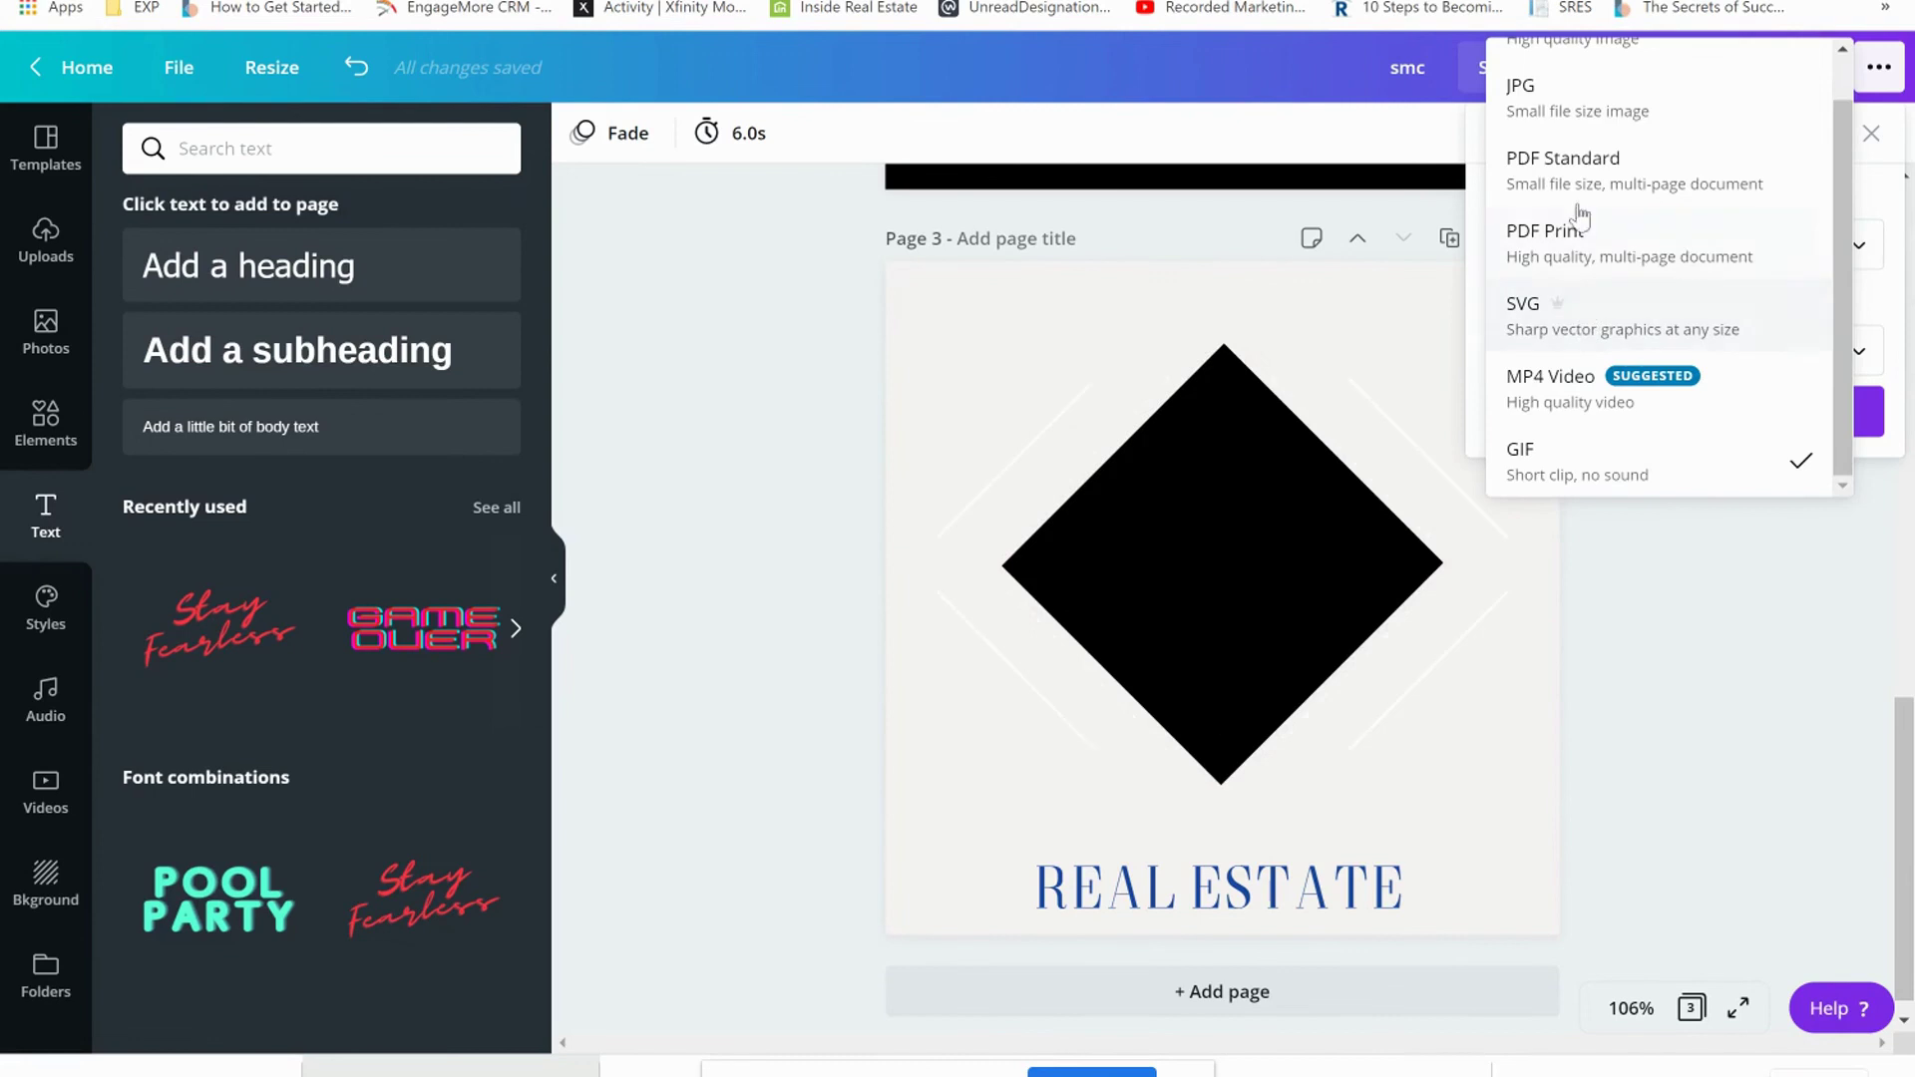
scroll(1571, 150, up, 3)
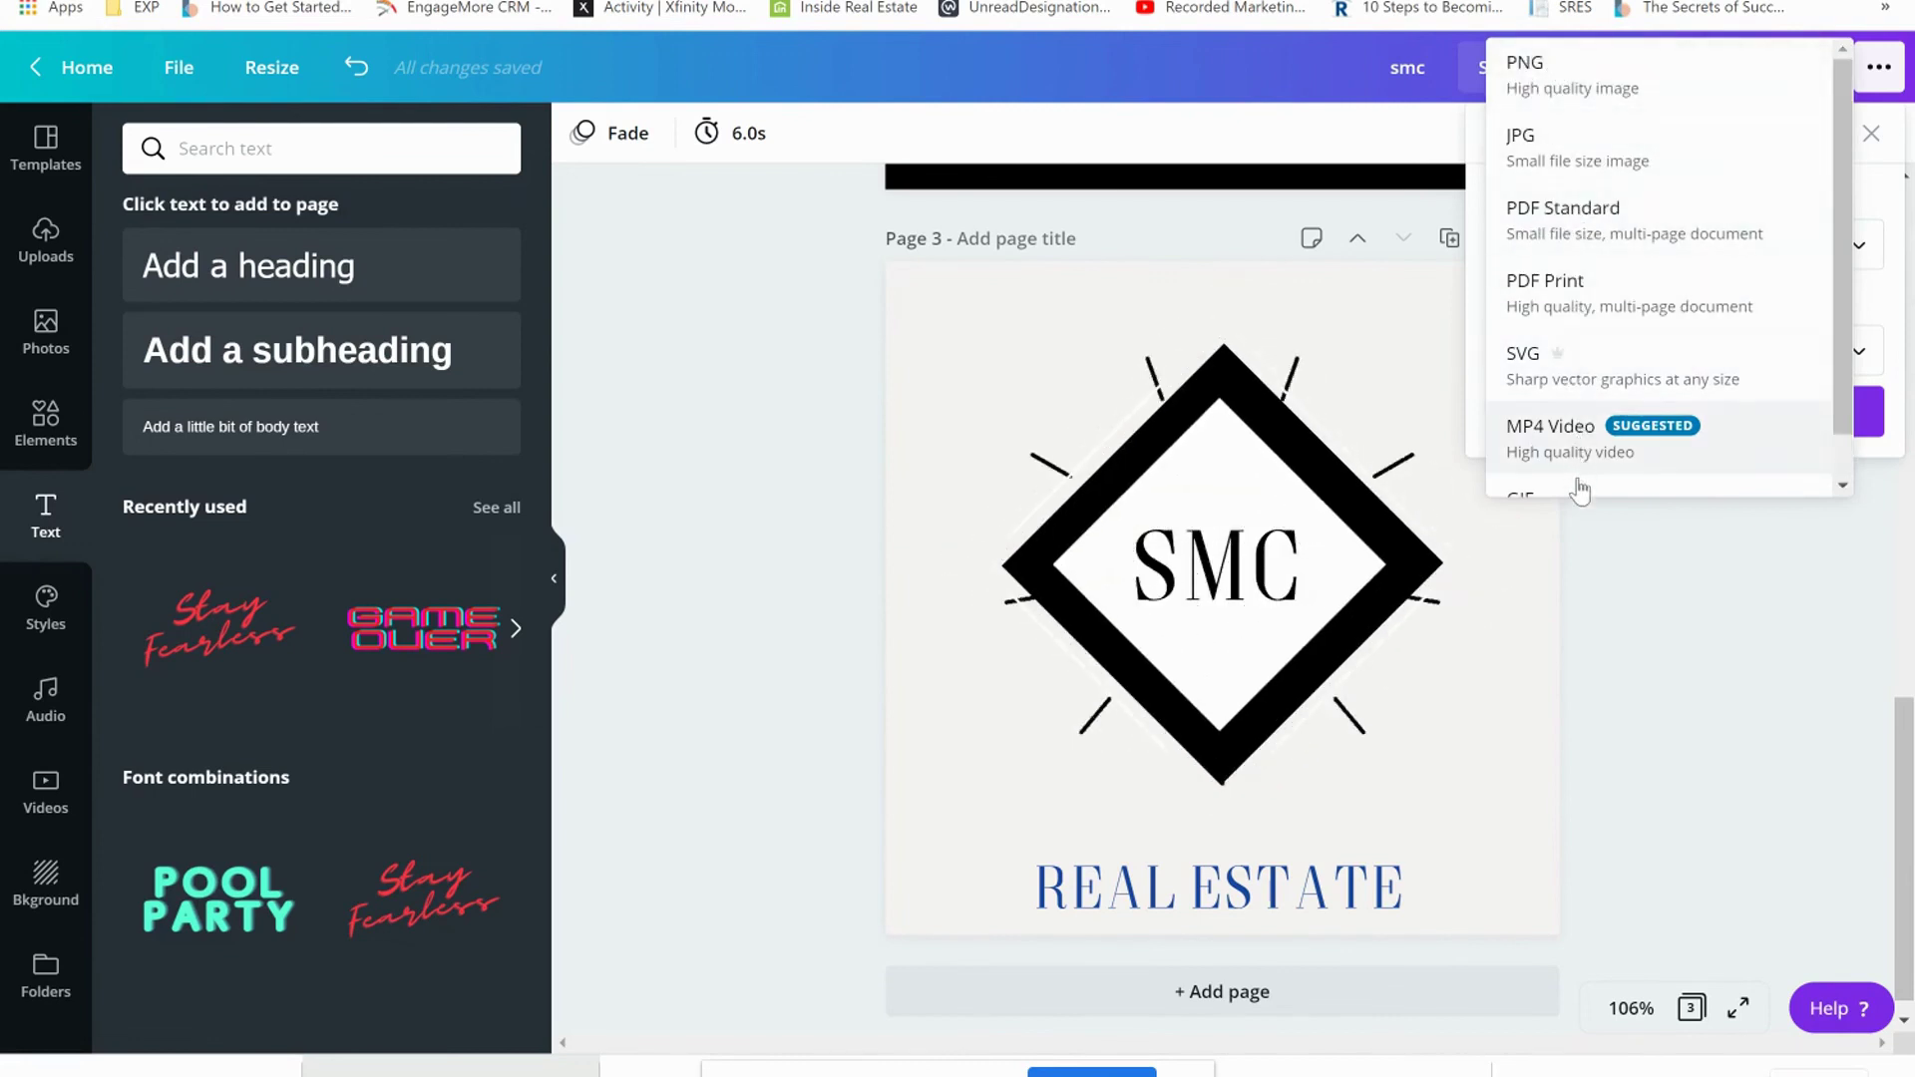
scroll(1576, 469, down, 1)
click(1580, 391)
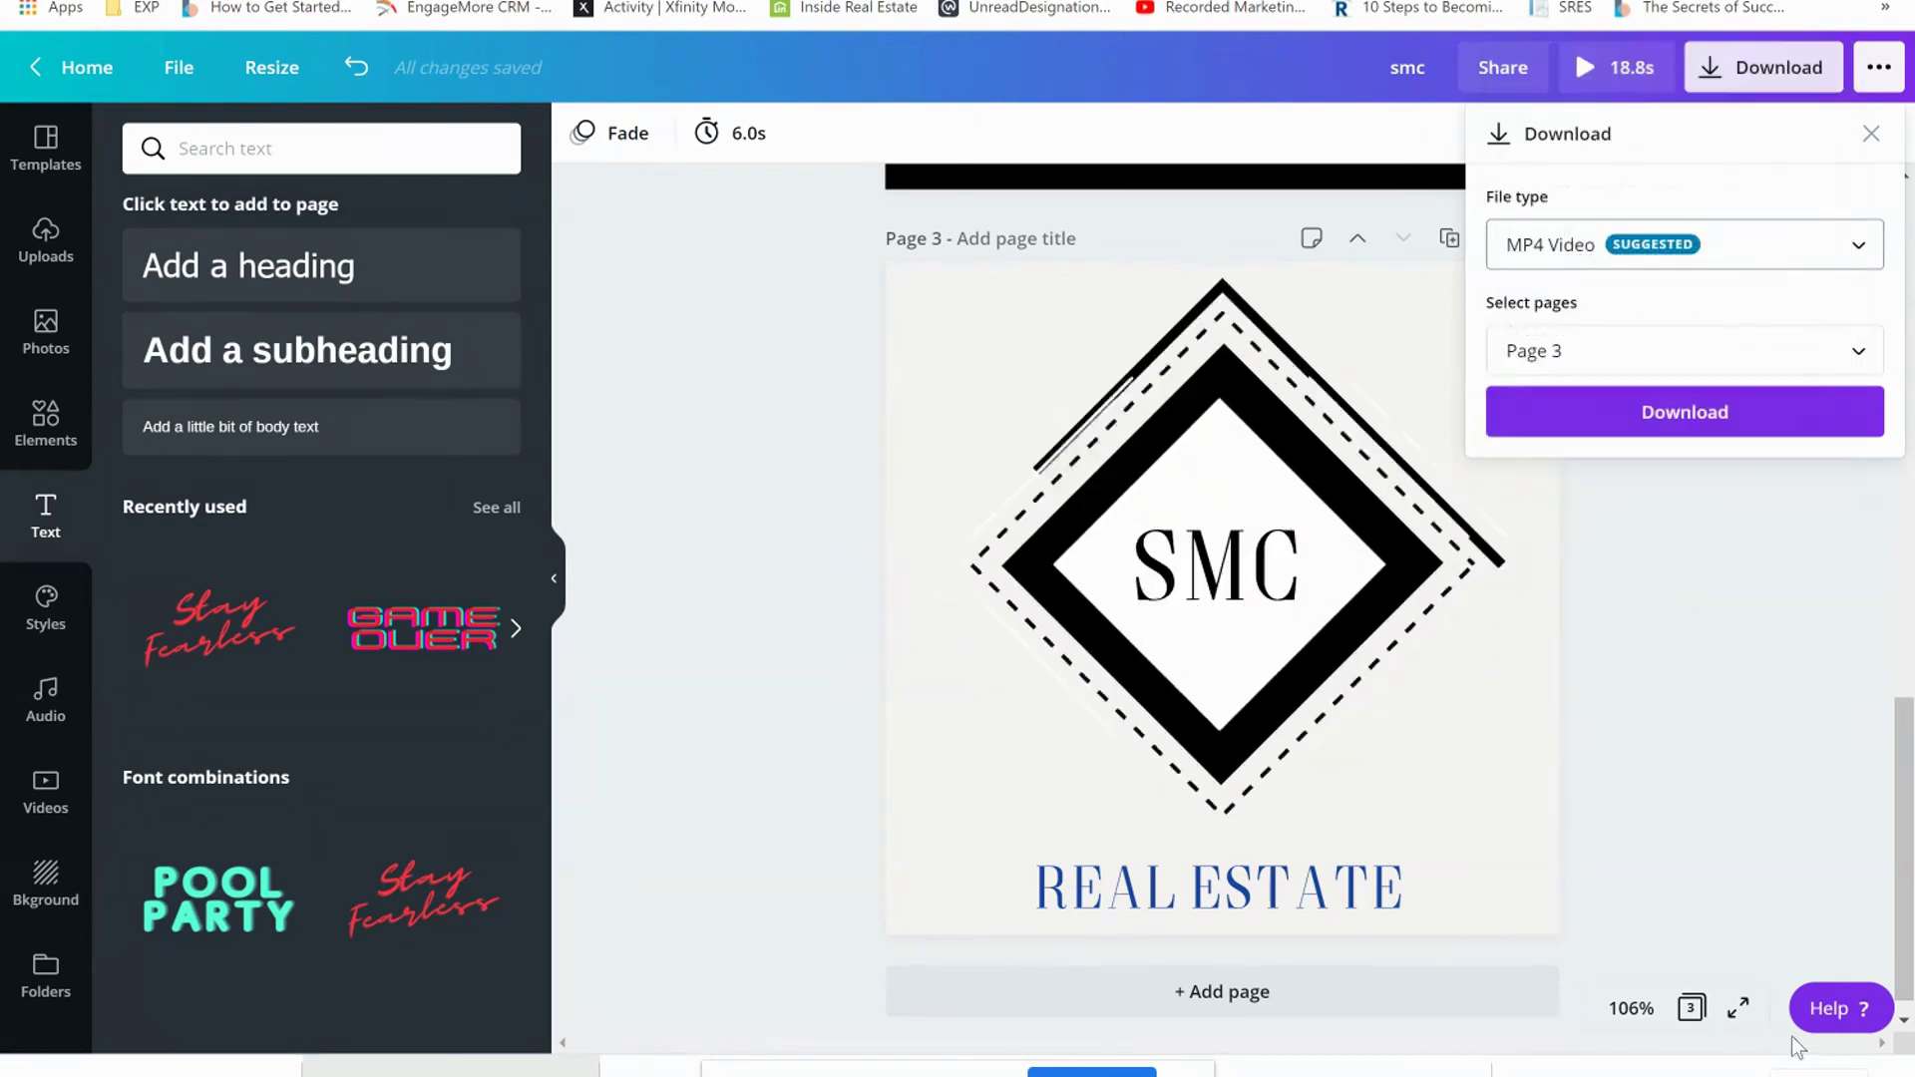
click(1621, 431)
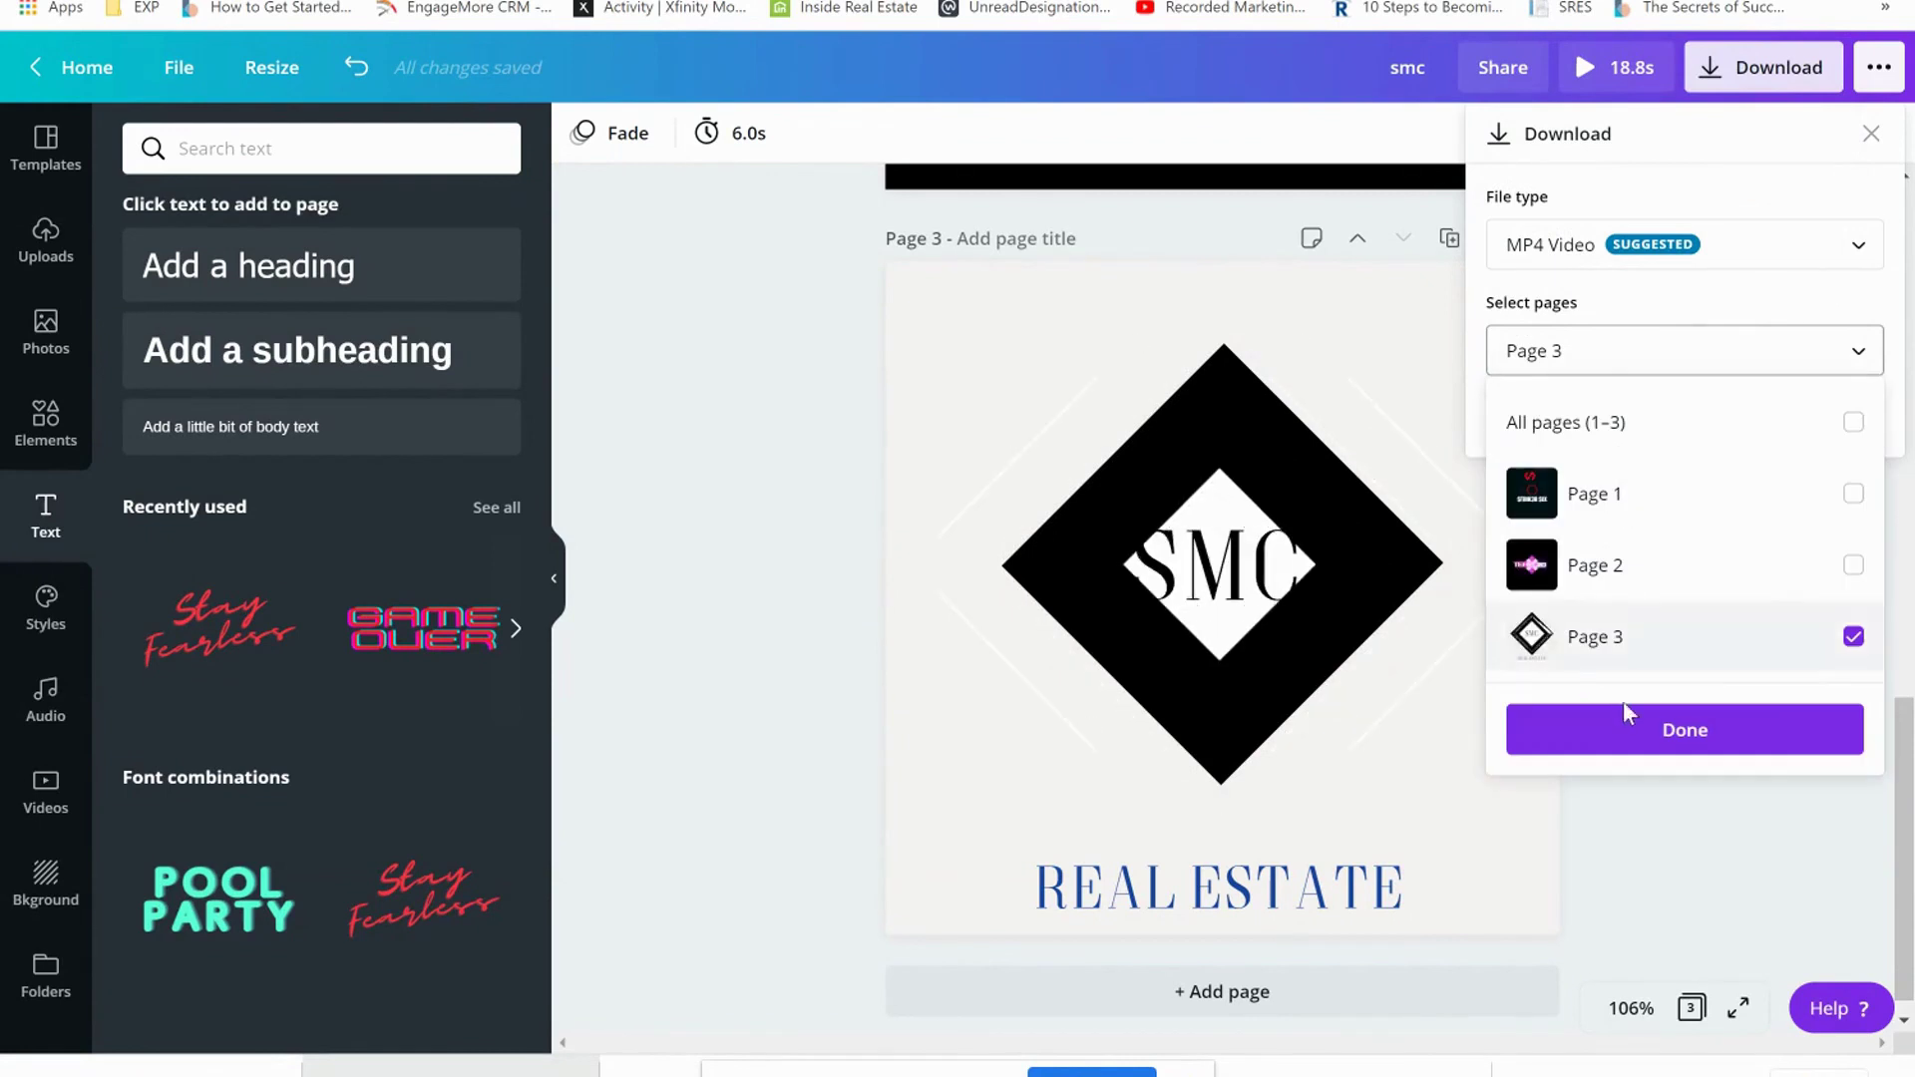
click(1693, 744)
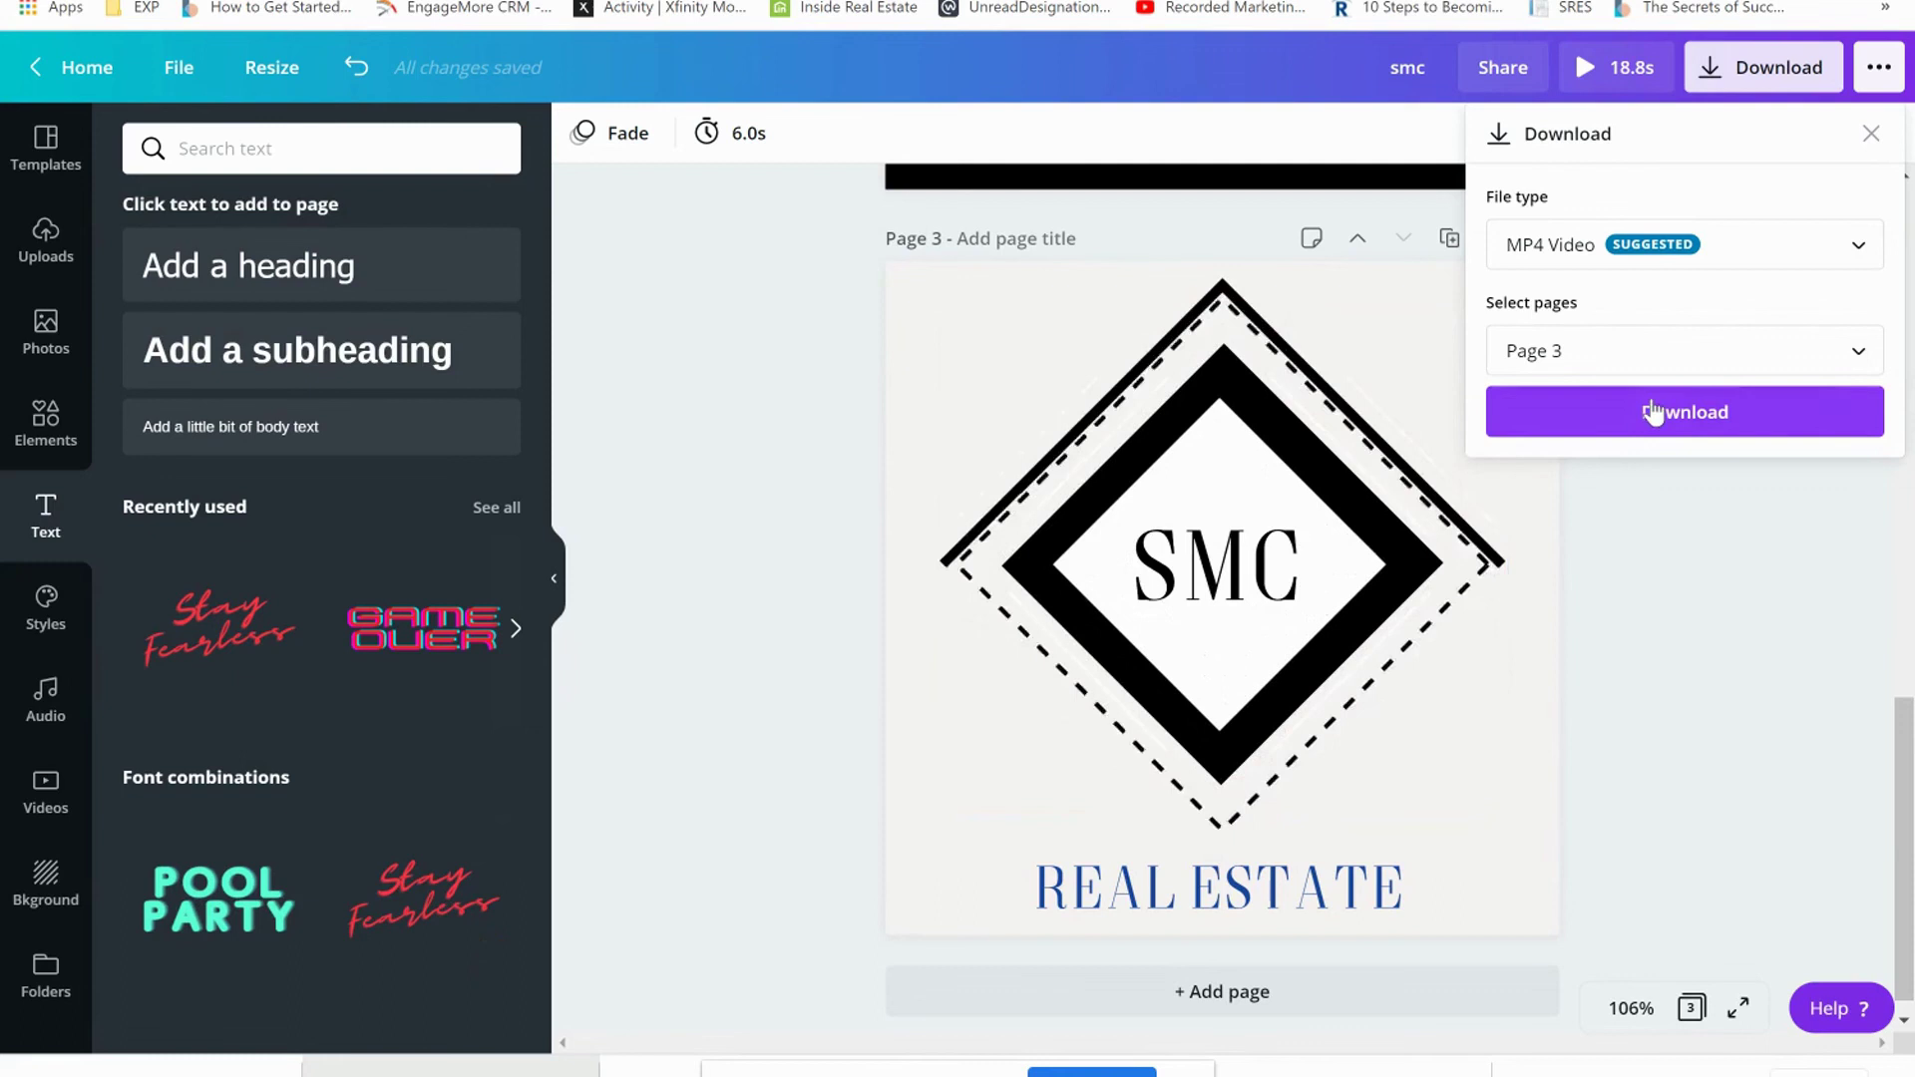
click(1694, 417)
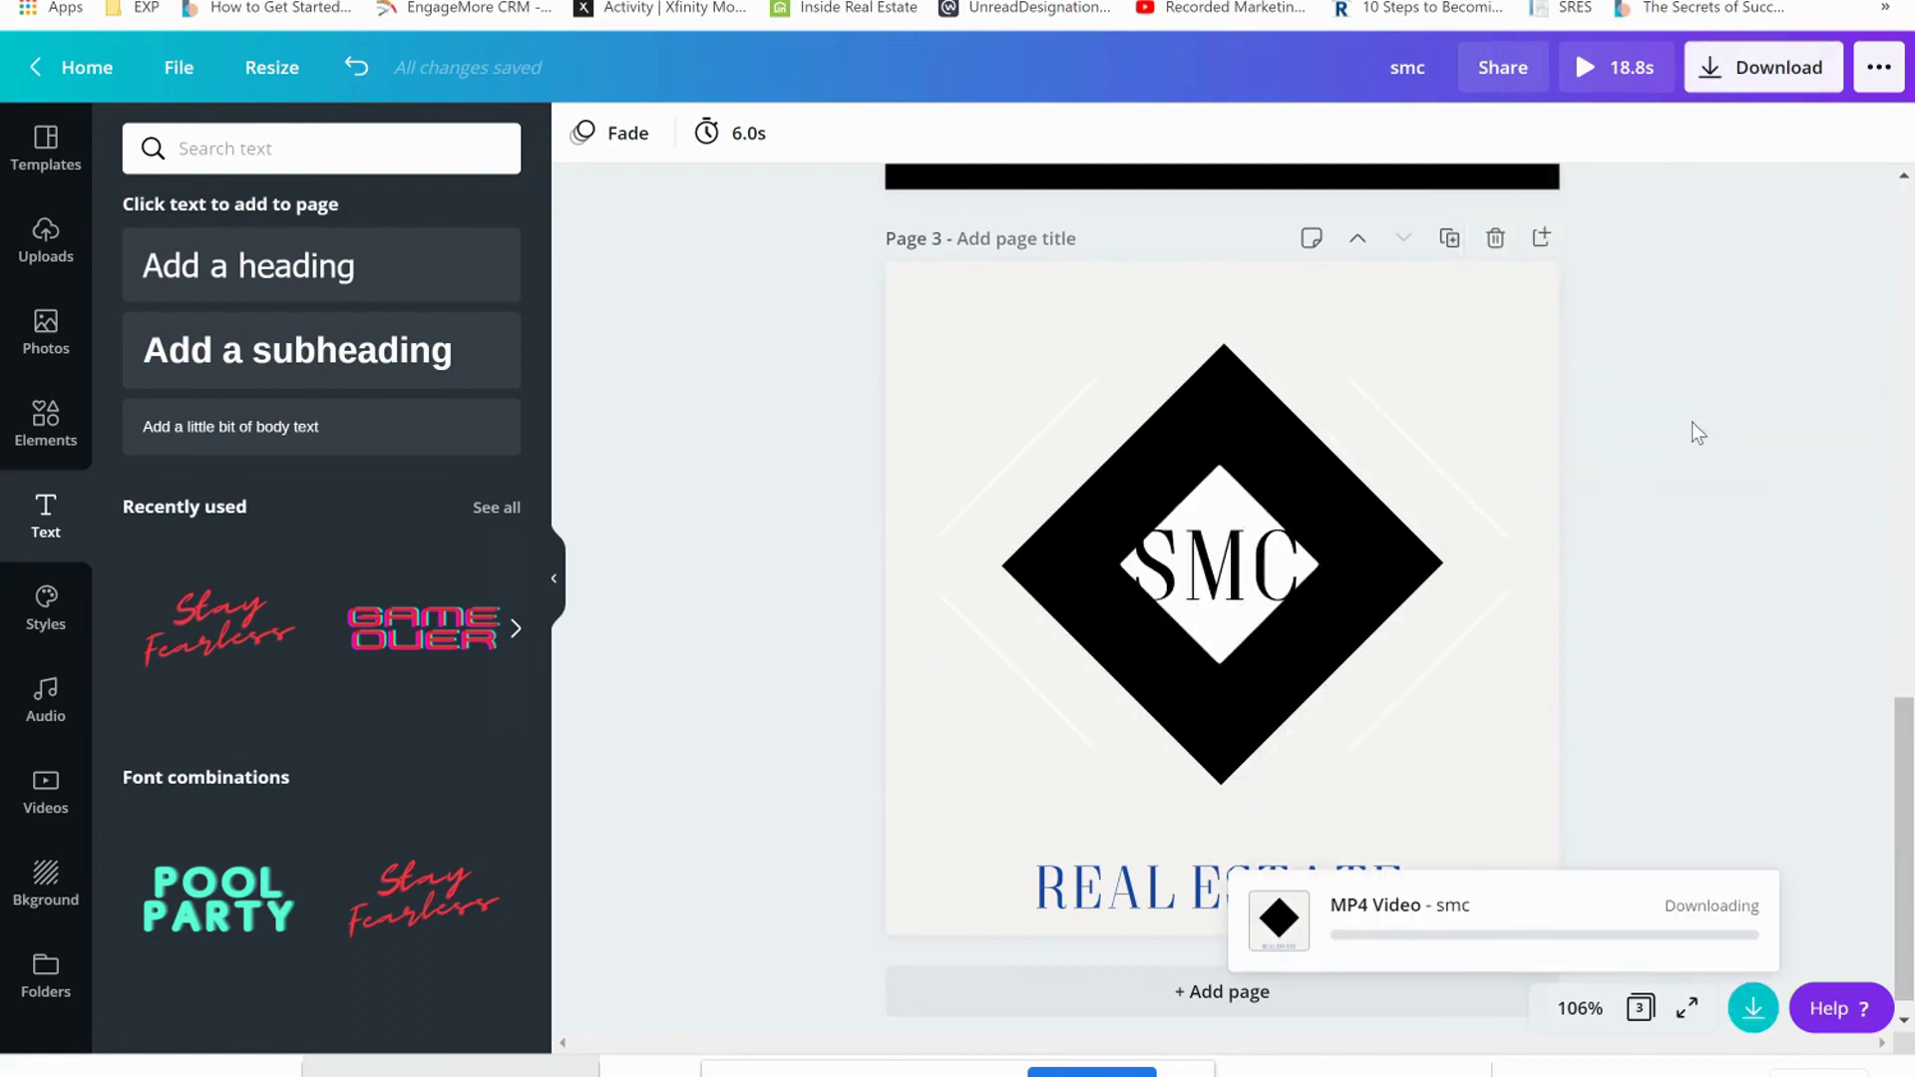